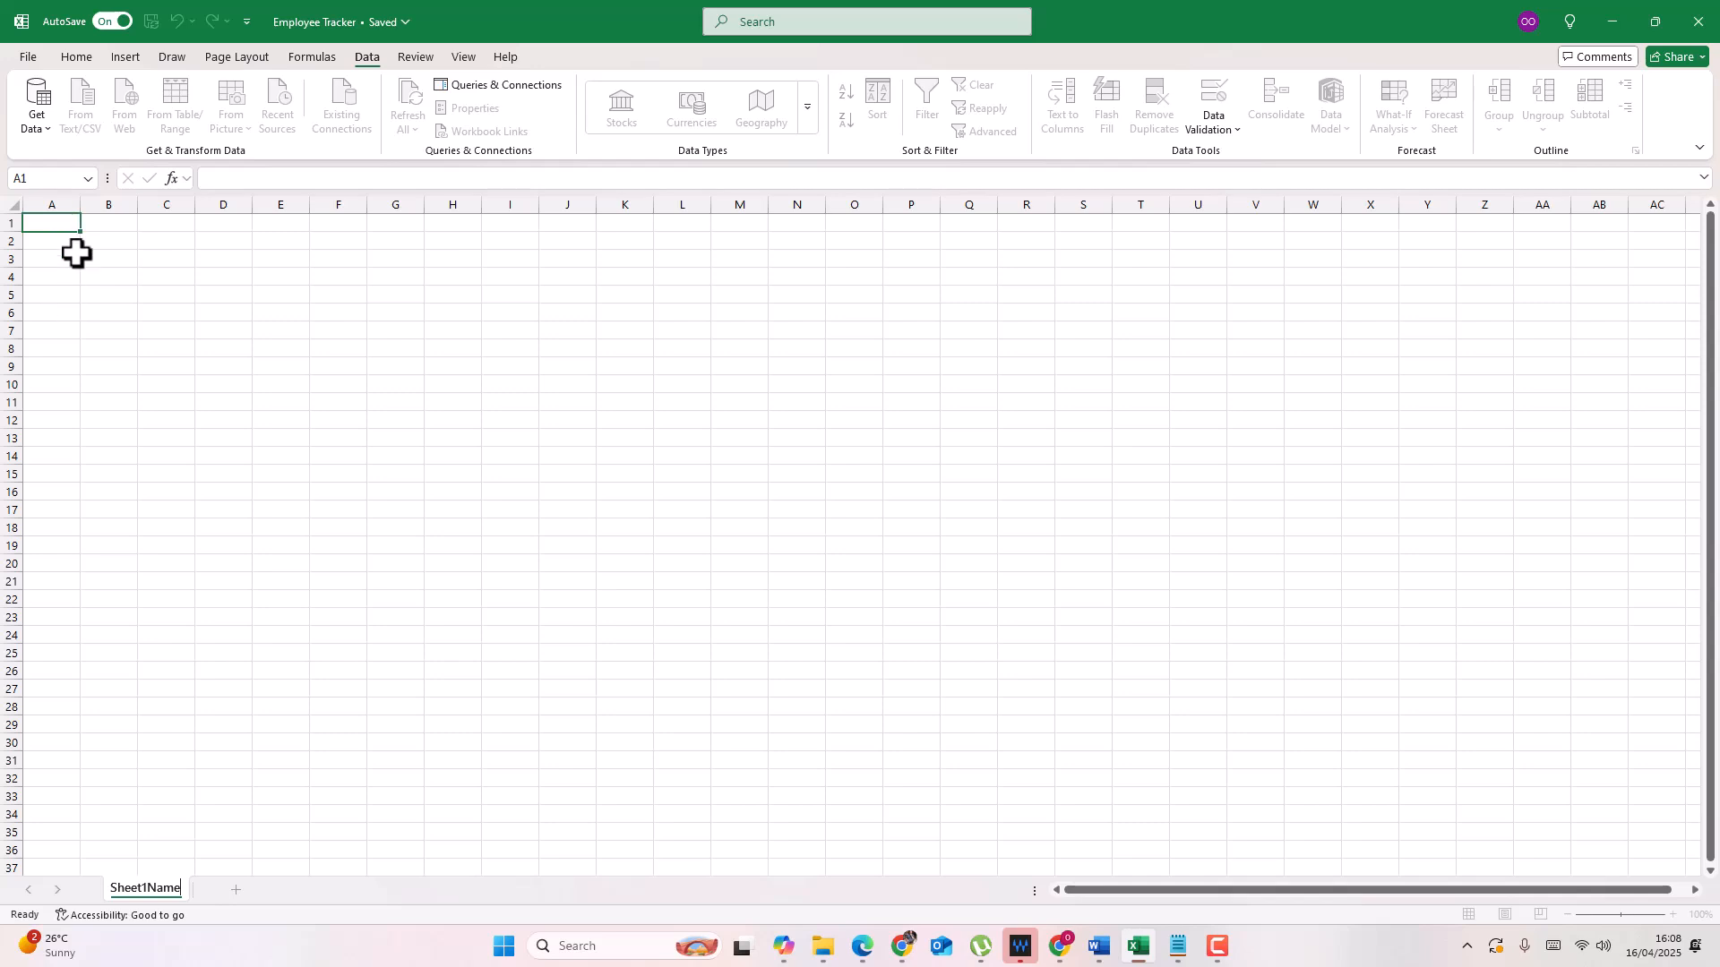
Step: Enter the headers Name, Trainee ID, Programme, Fees and Attendance across cells A1 to E1
type("Name")
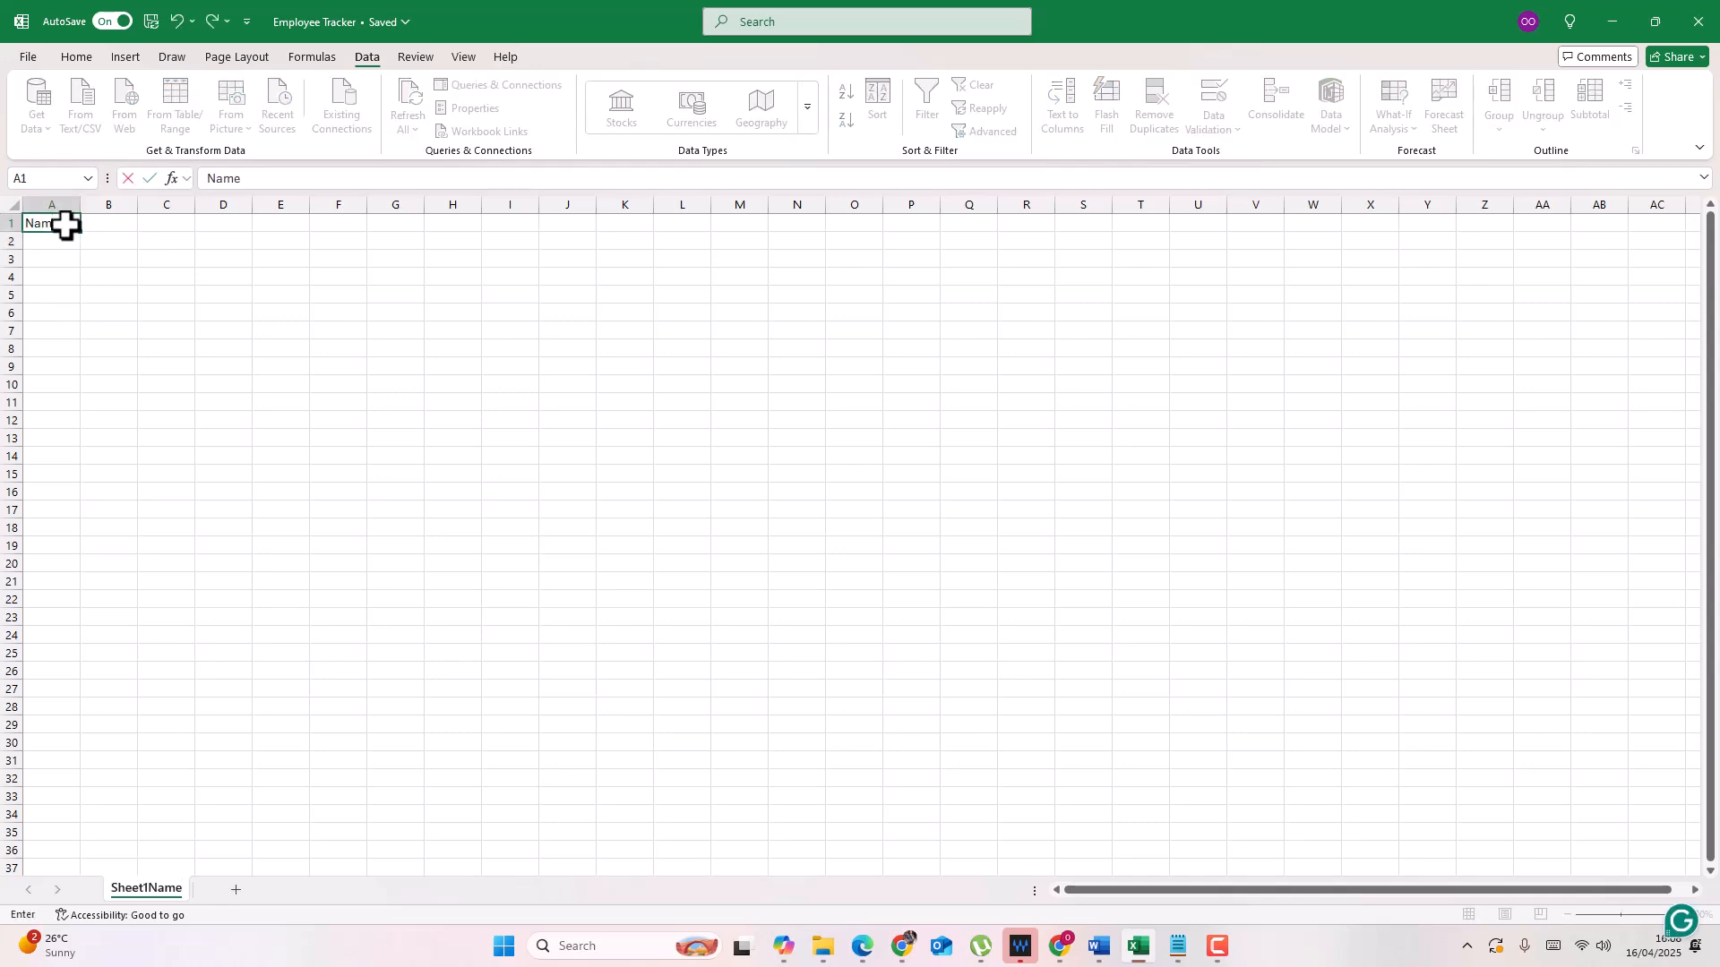
key("Tab")
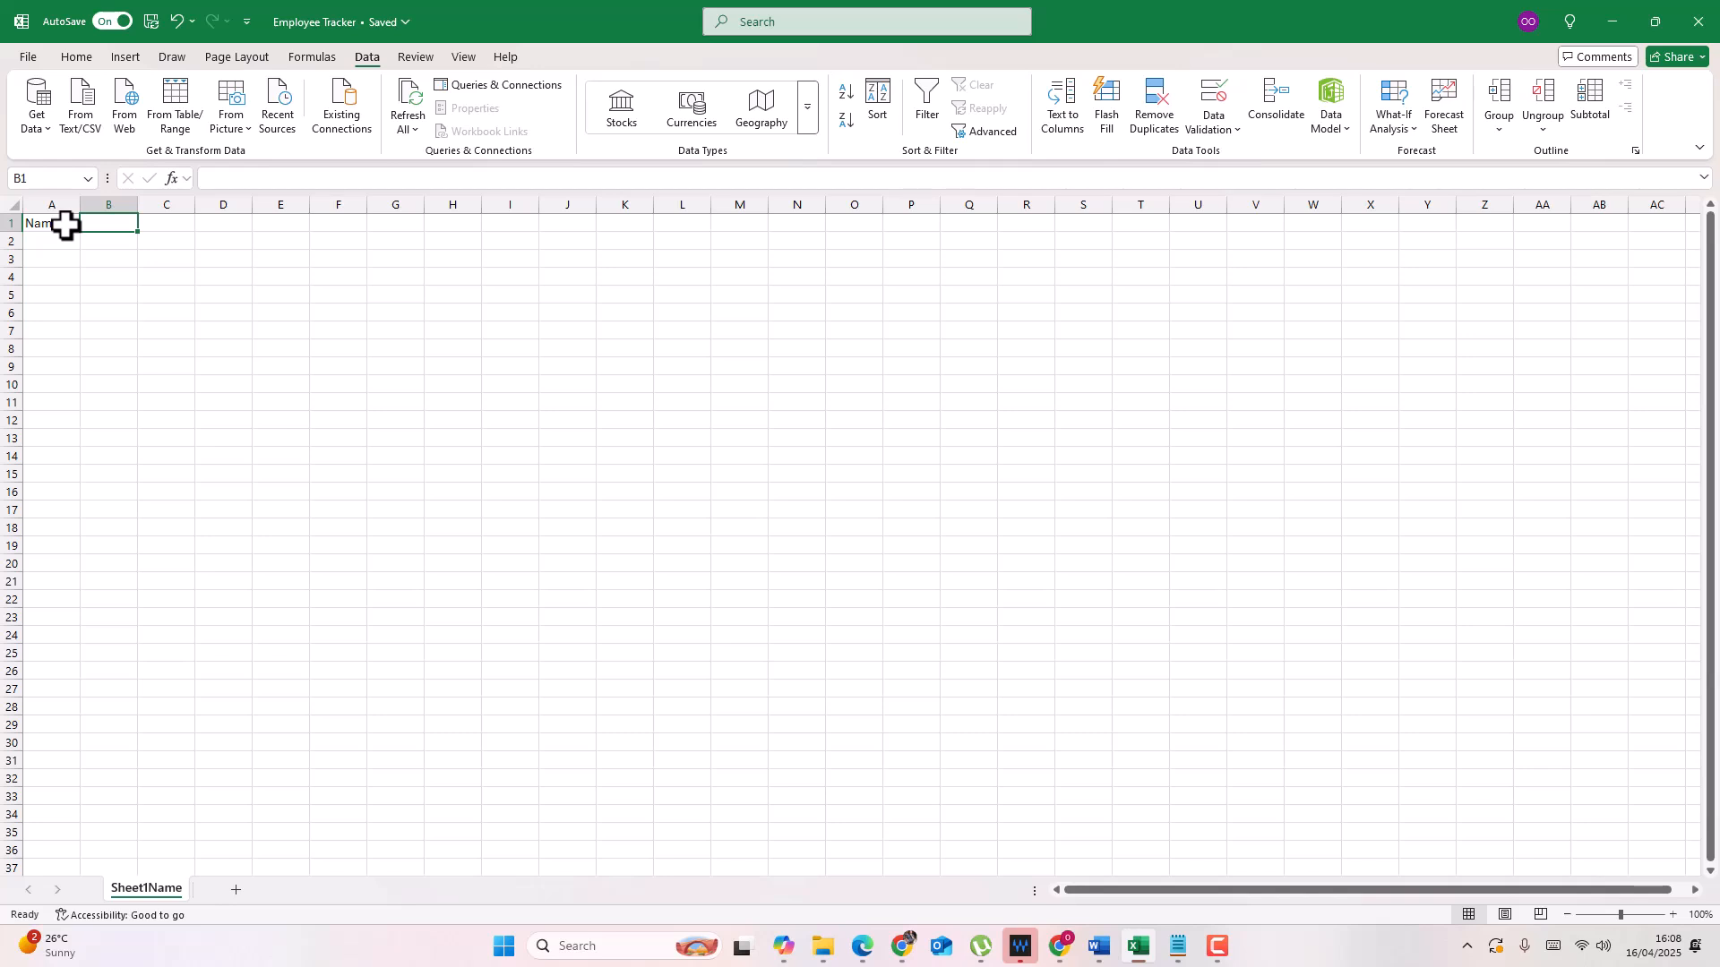
type("Trainee ID")
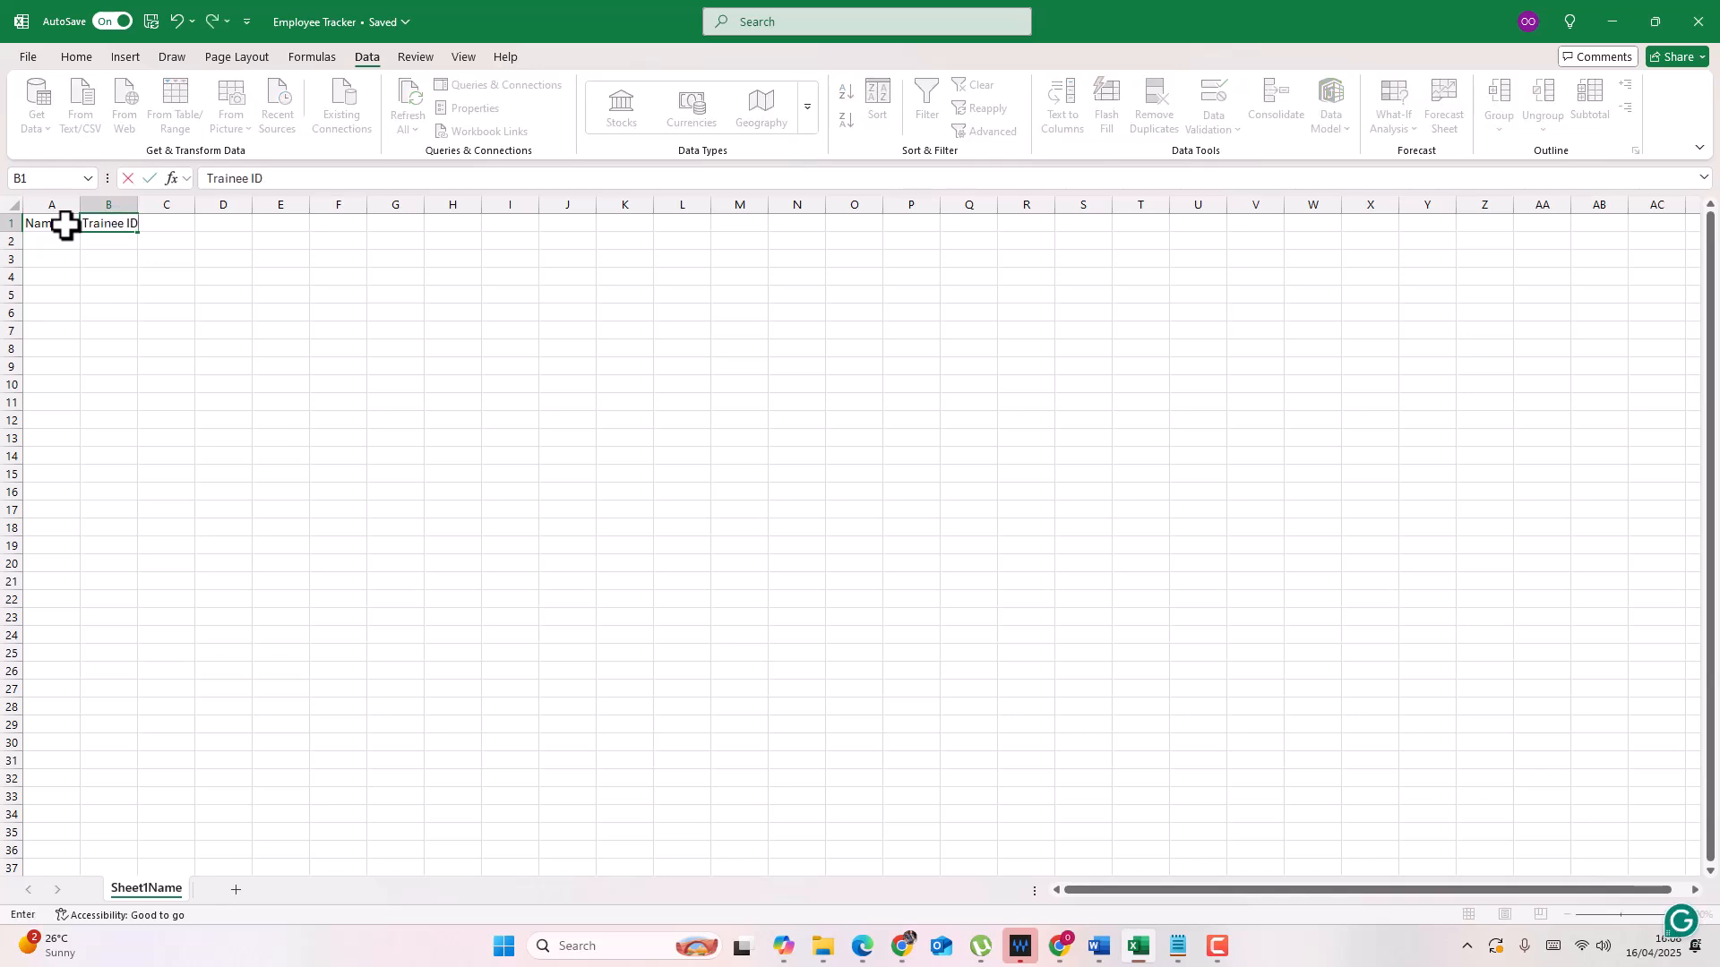
key("Tab")
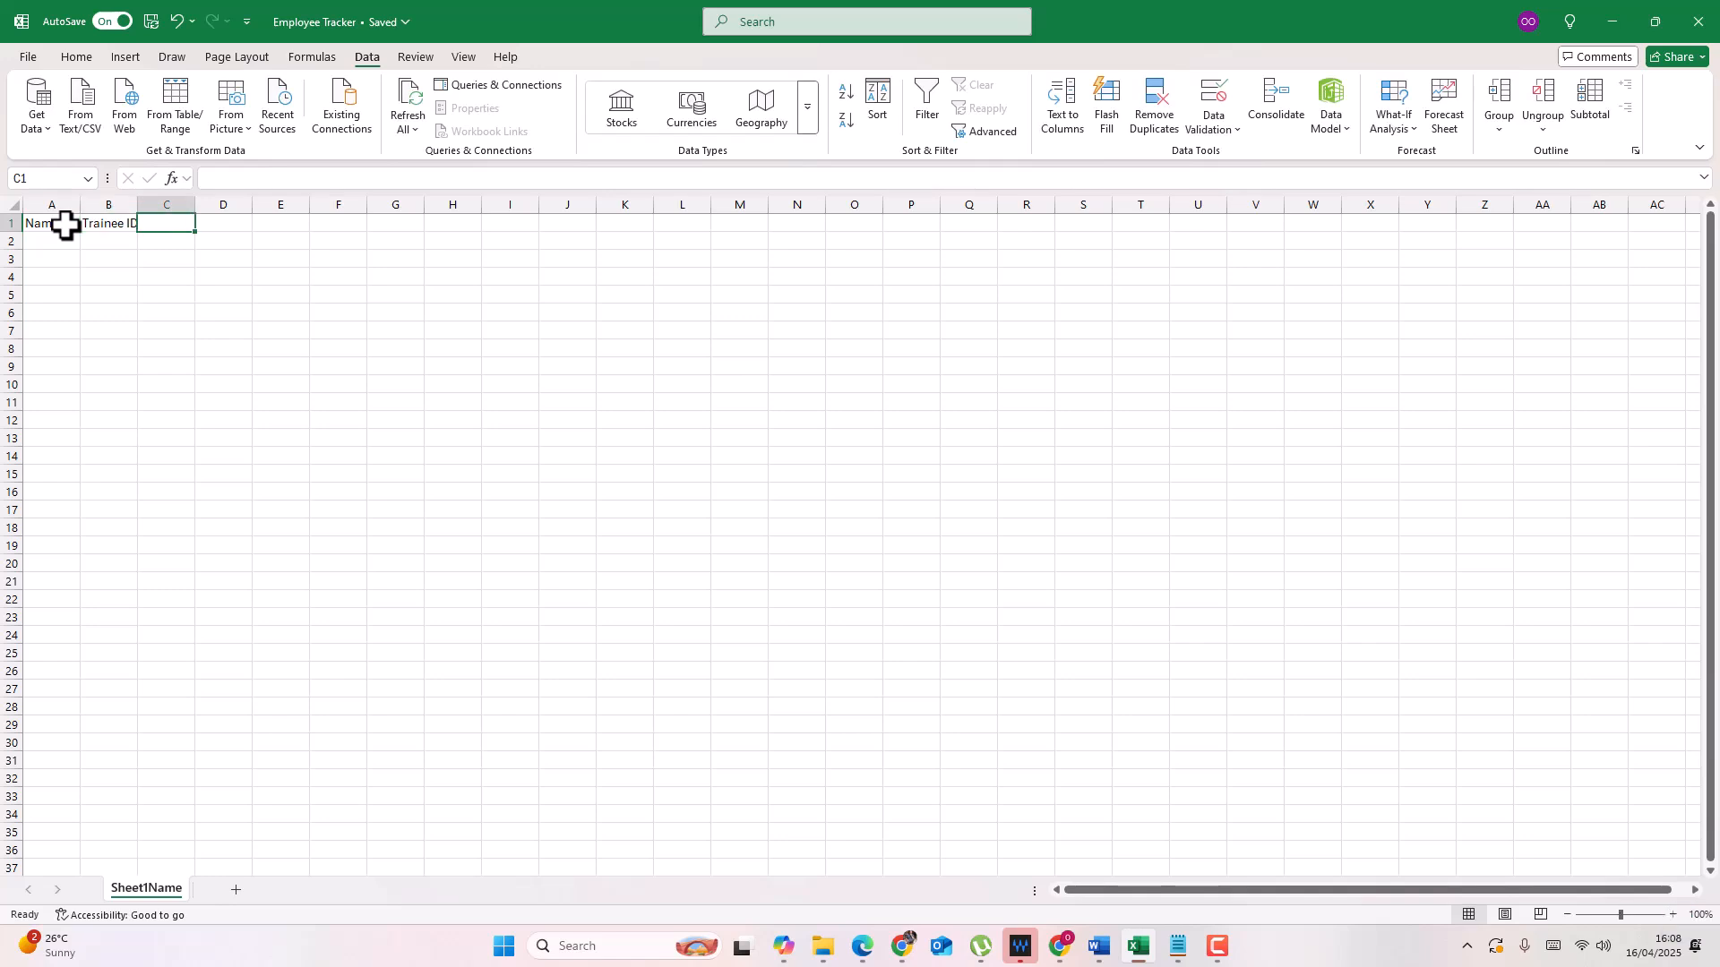
type("Programme")
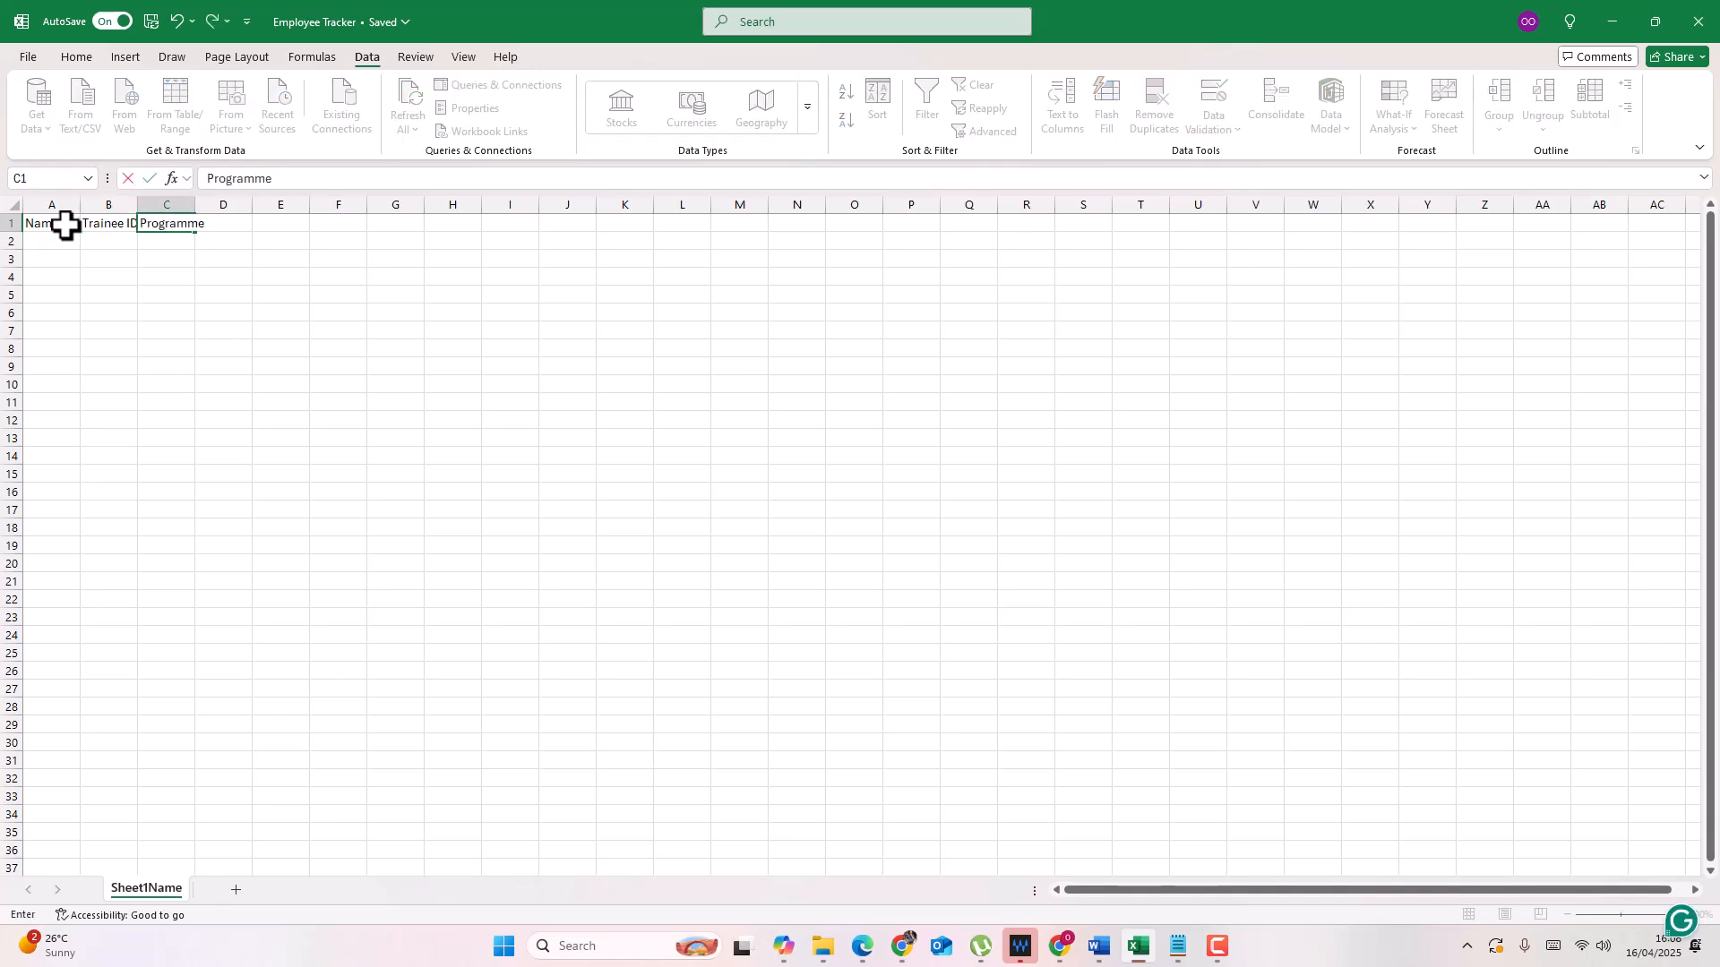
key("Tab")
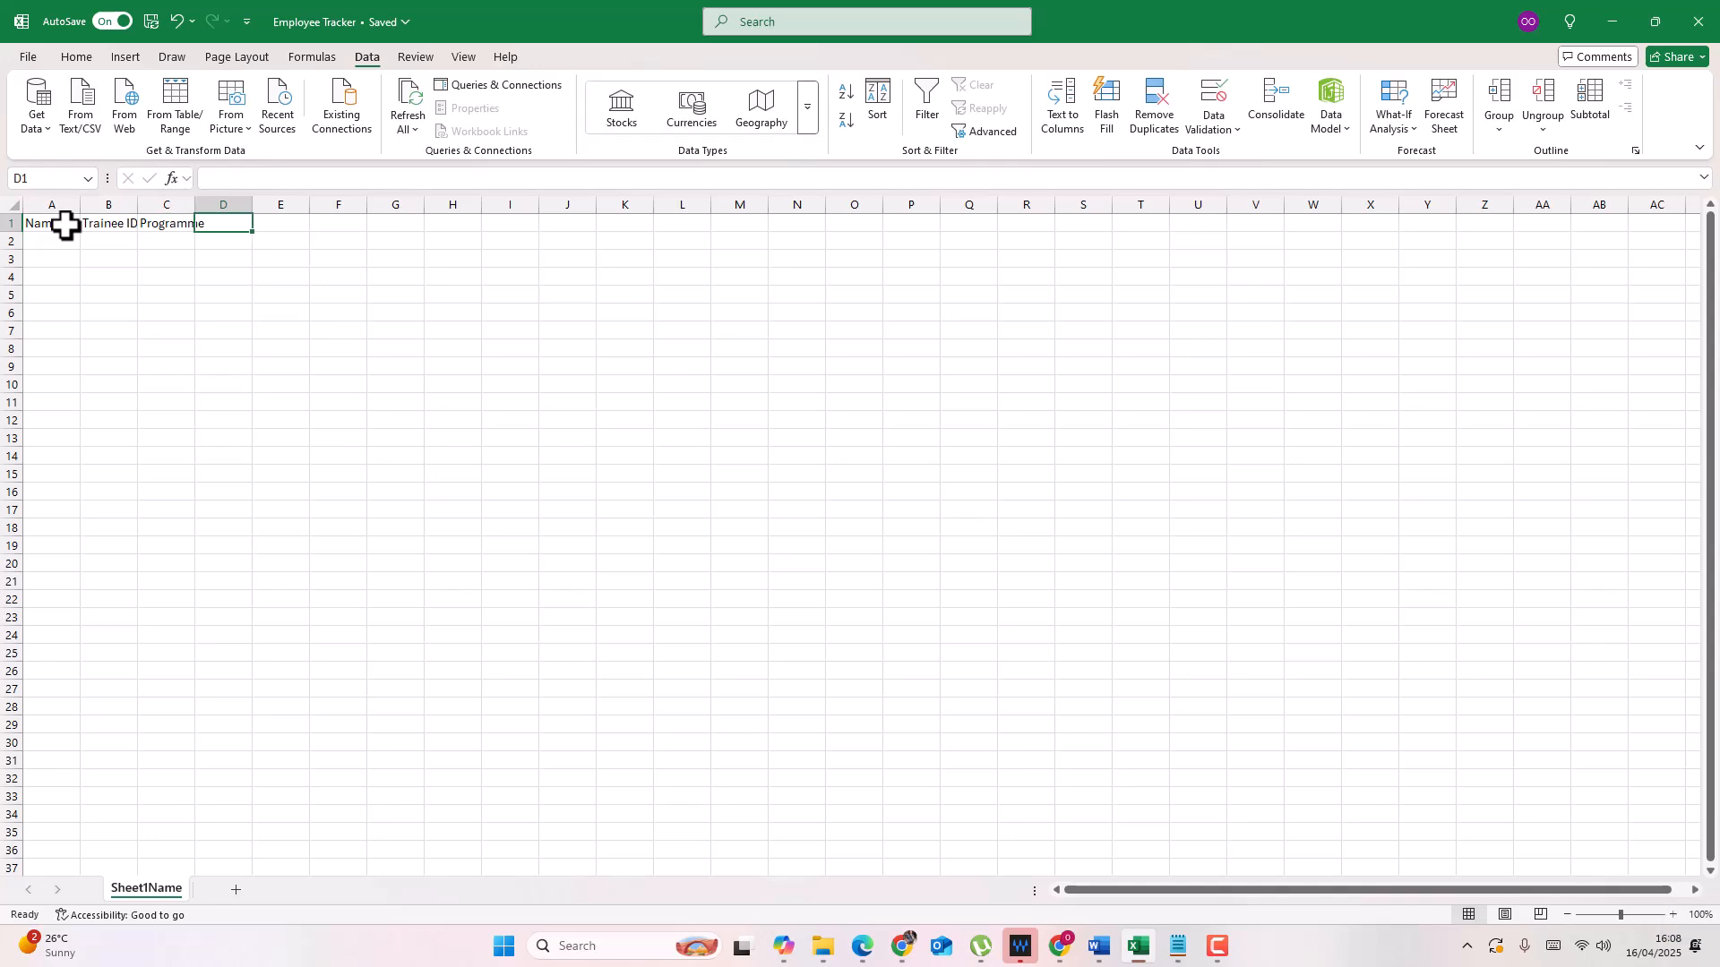
type("Fee")
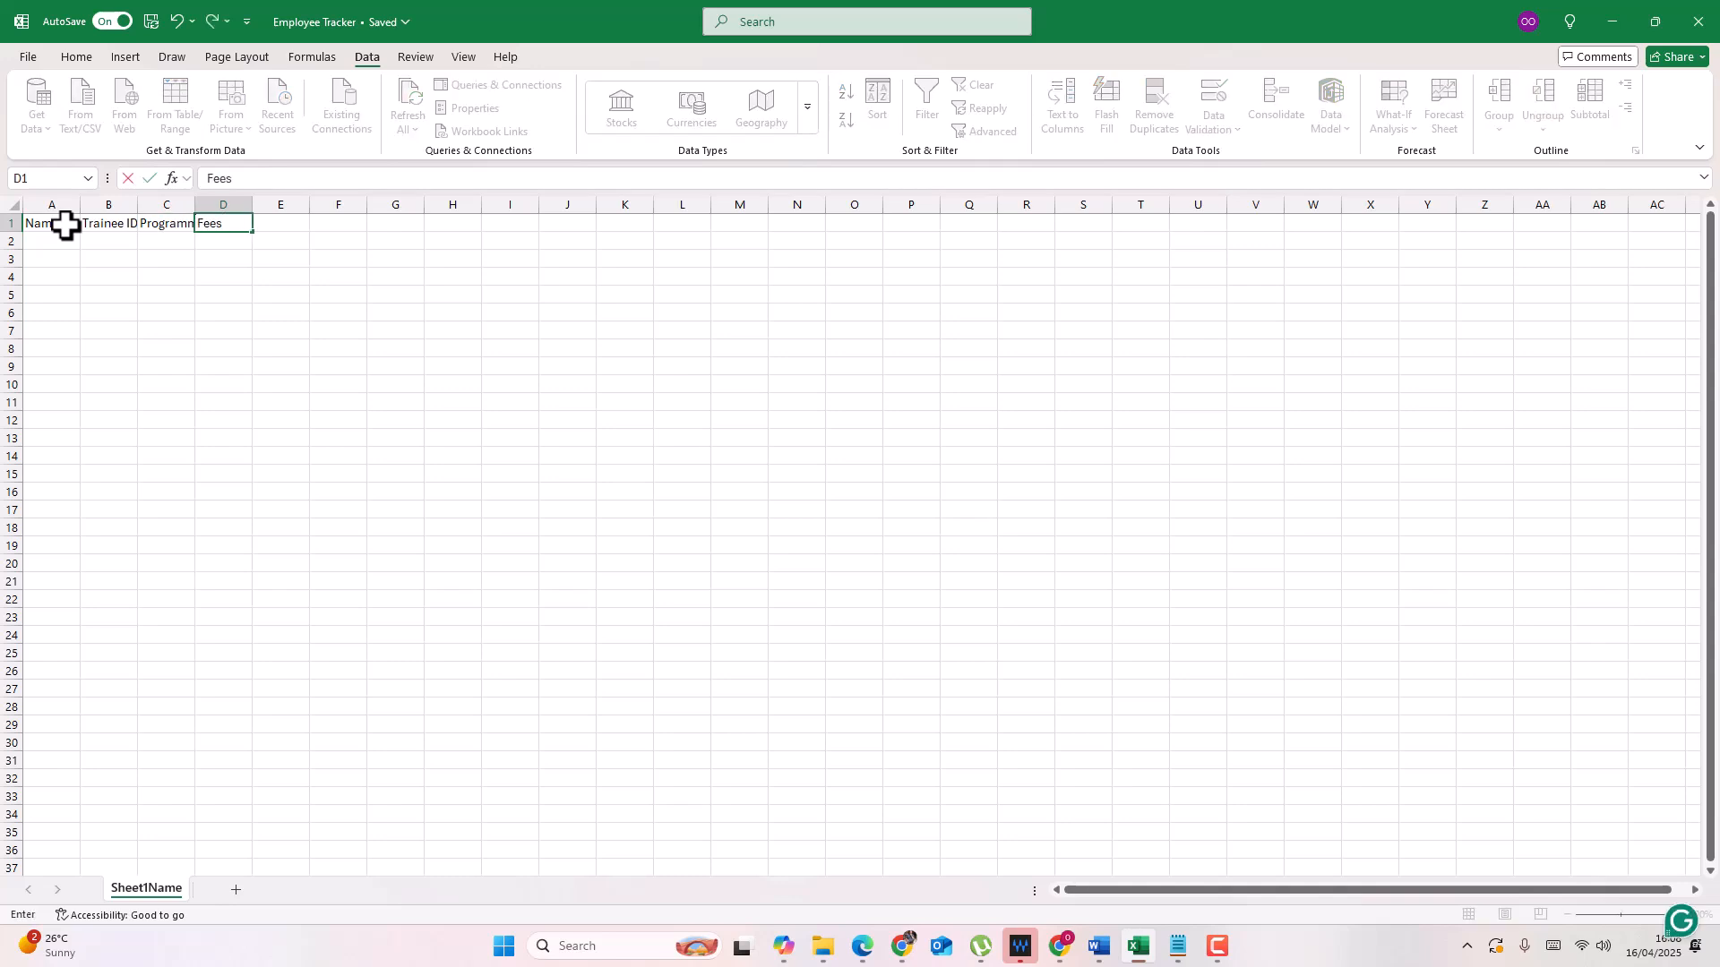
type("s")
key("Tab")
type("Attenda")
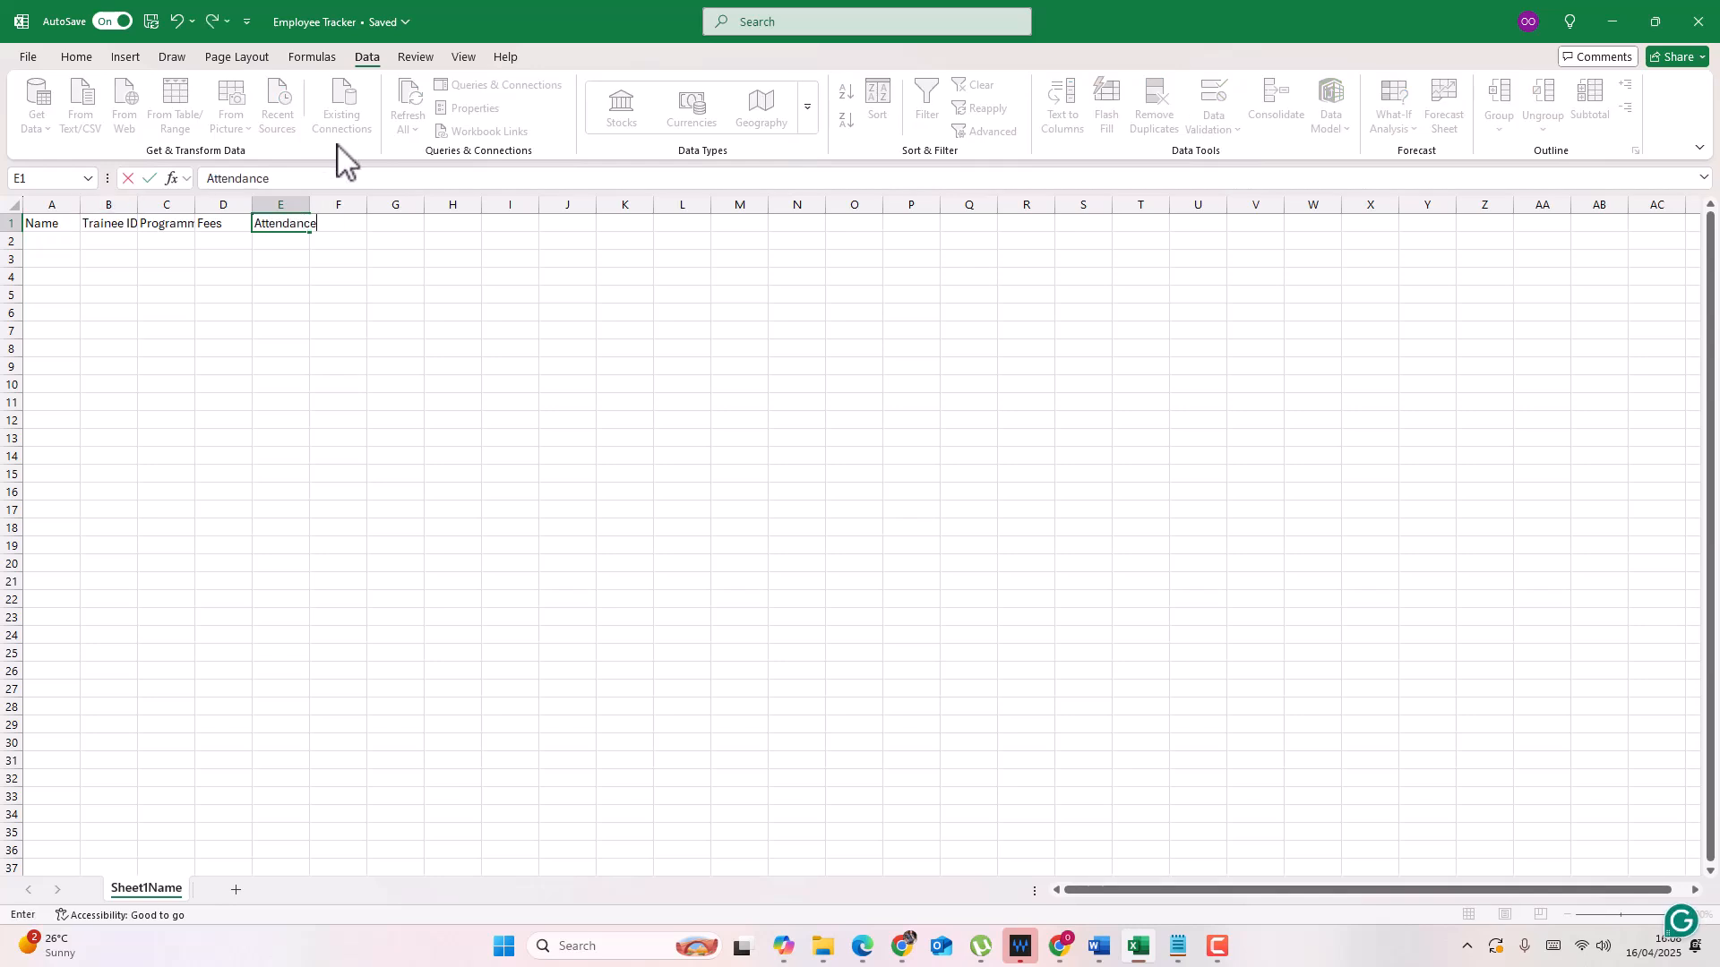
key("F10")
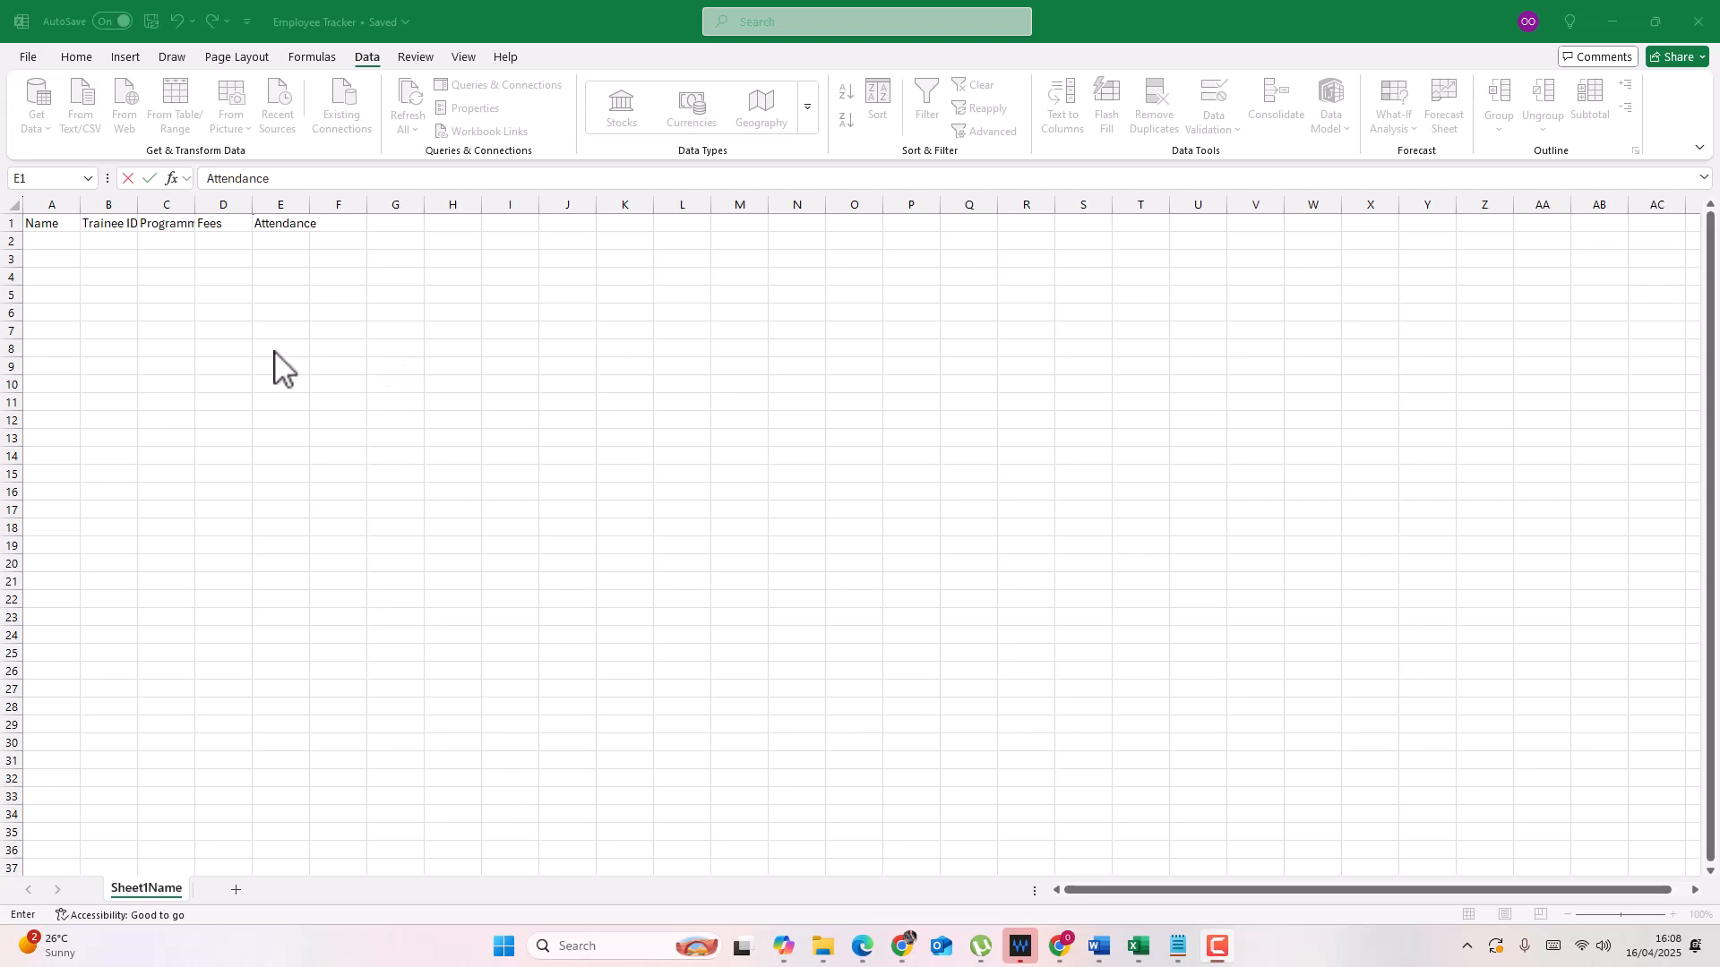
Step: Autofit the widths of the Trainee ID and Programme columns to their headers
left_click(131, 204)
double_click(139, 203)
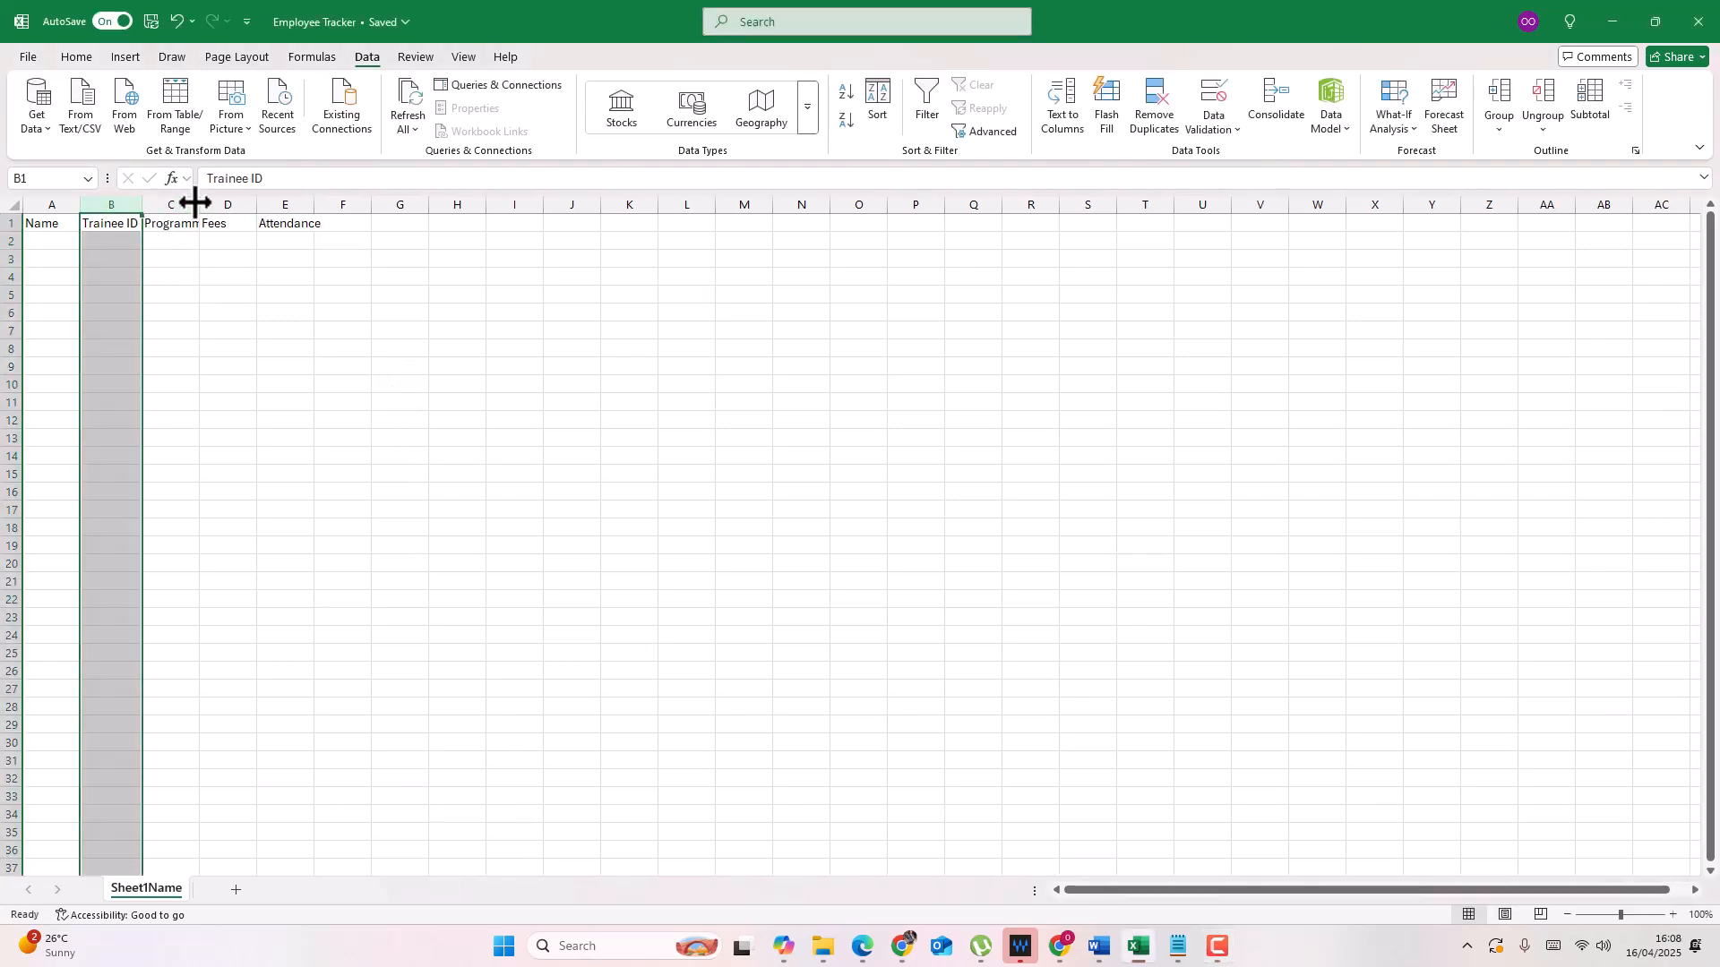
double_click(195, 202)
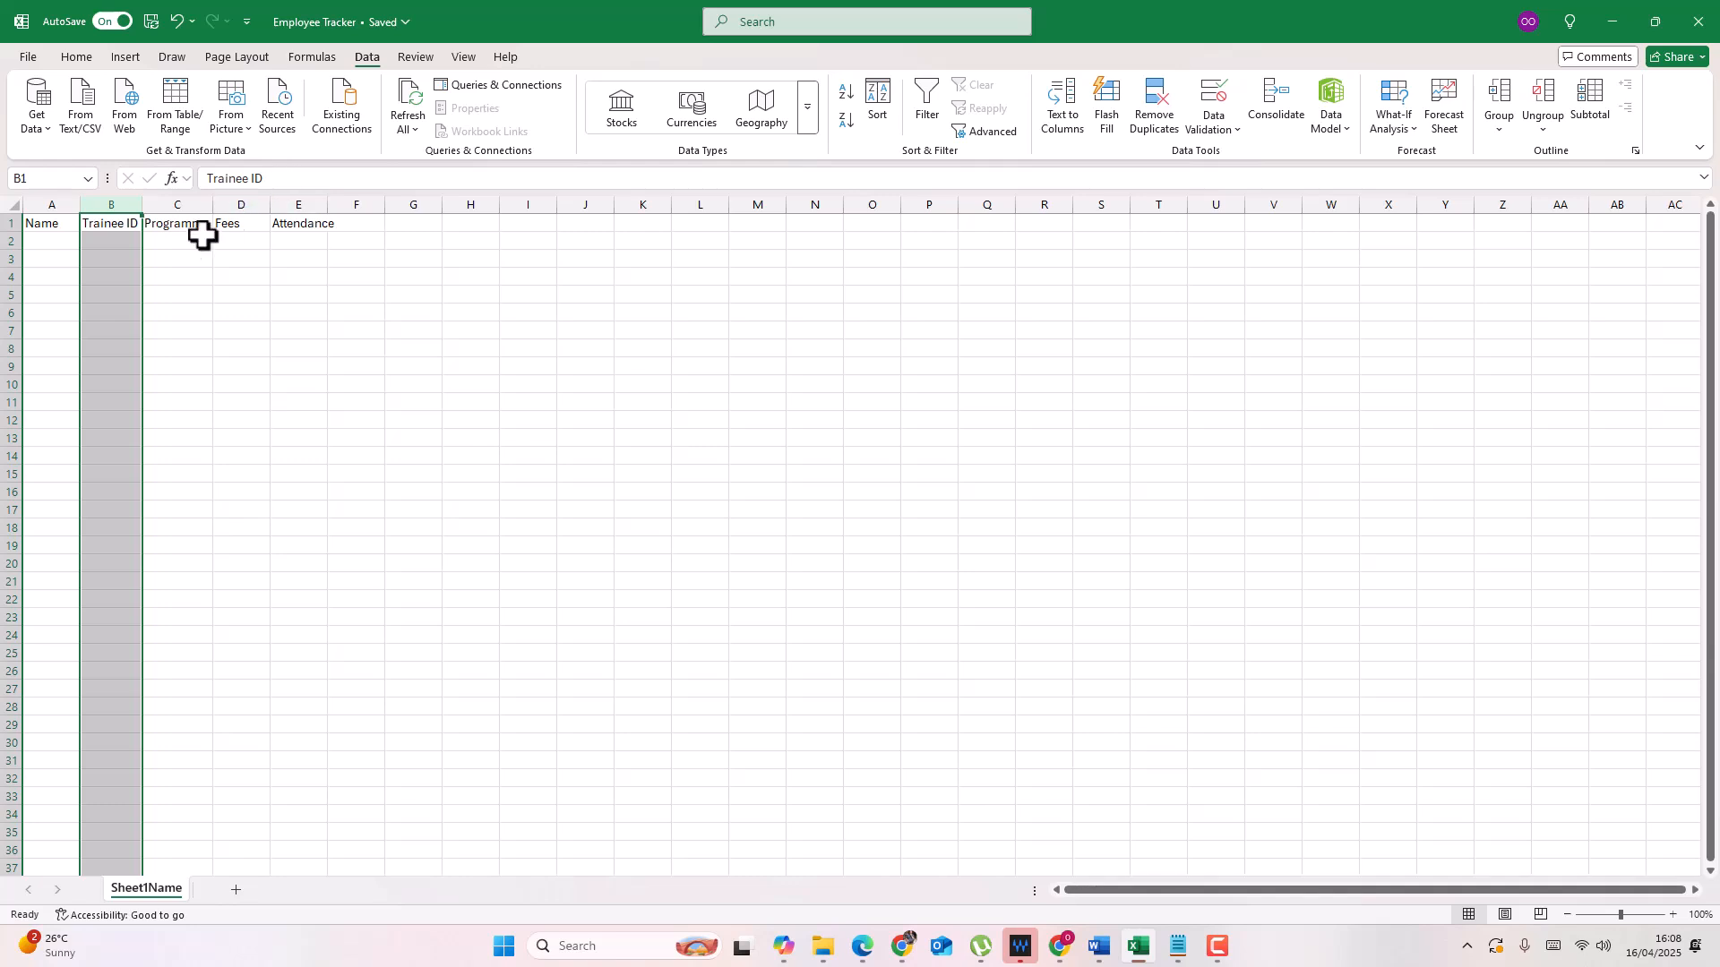
Step: Delete the Name column from the sheet
left_click(49, 205)
right_click(51, 208)
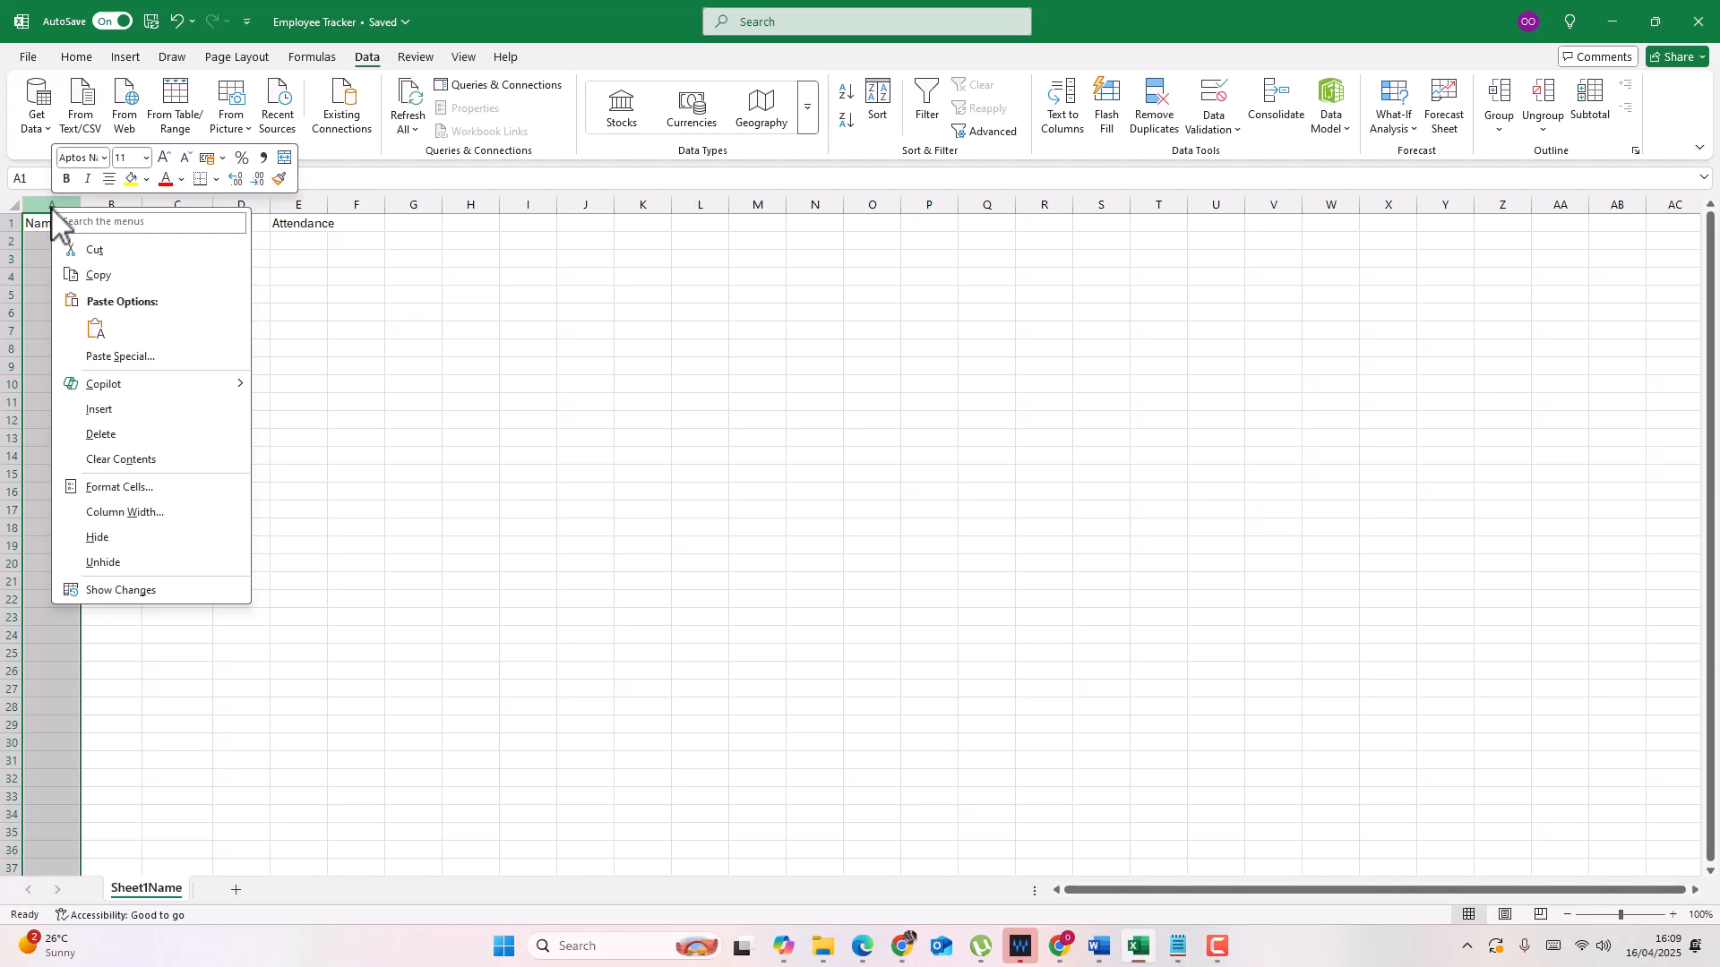
left_click(123, 434)
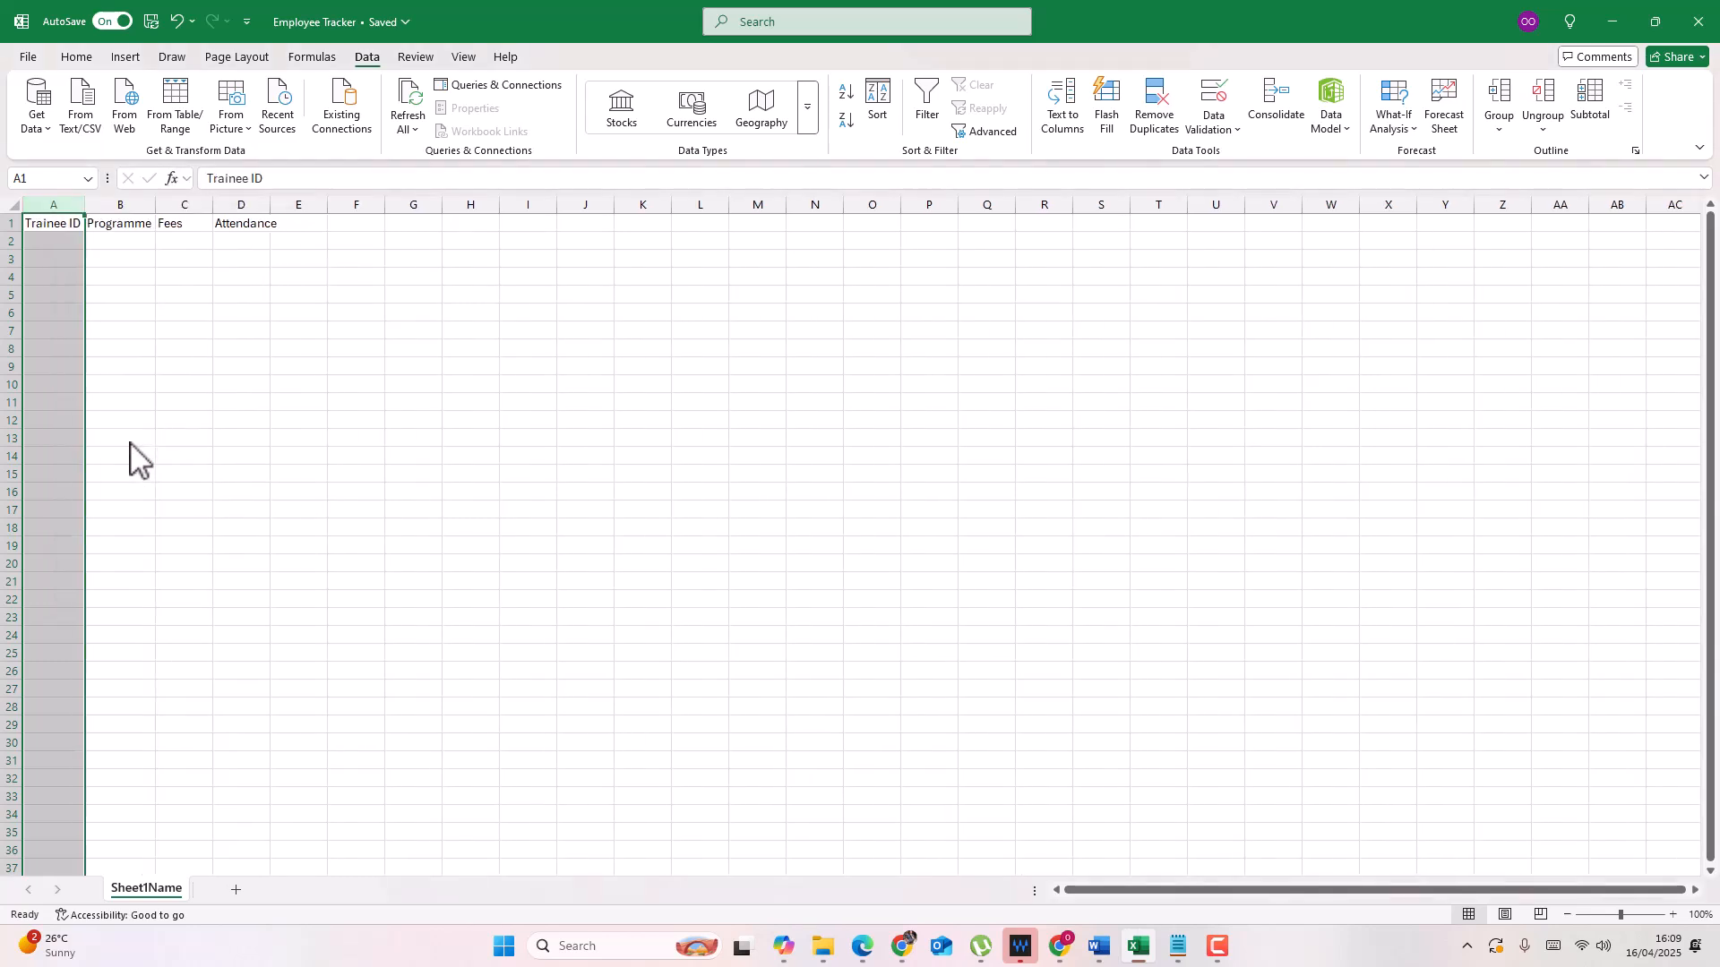
Step: Enter TRA001 in A2 and fill the series down to TRA030 in A31
left_click(60, 249)
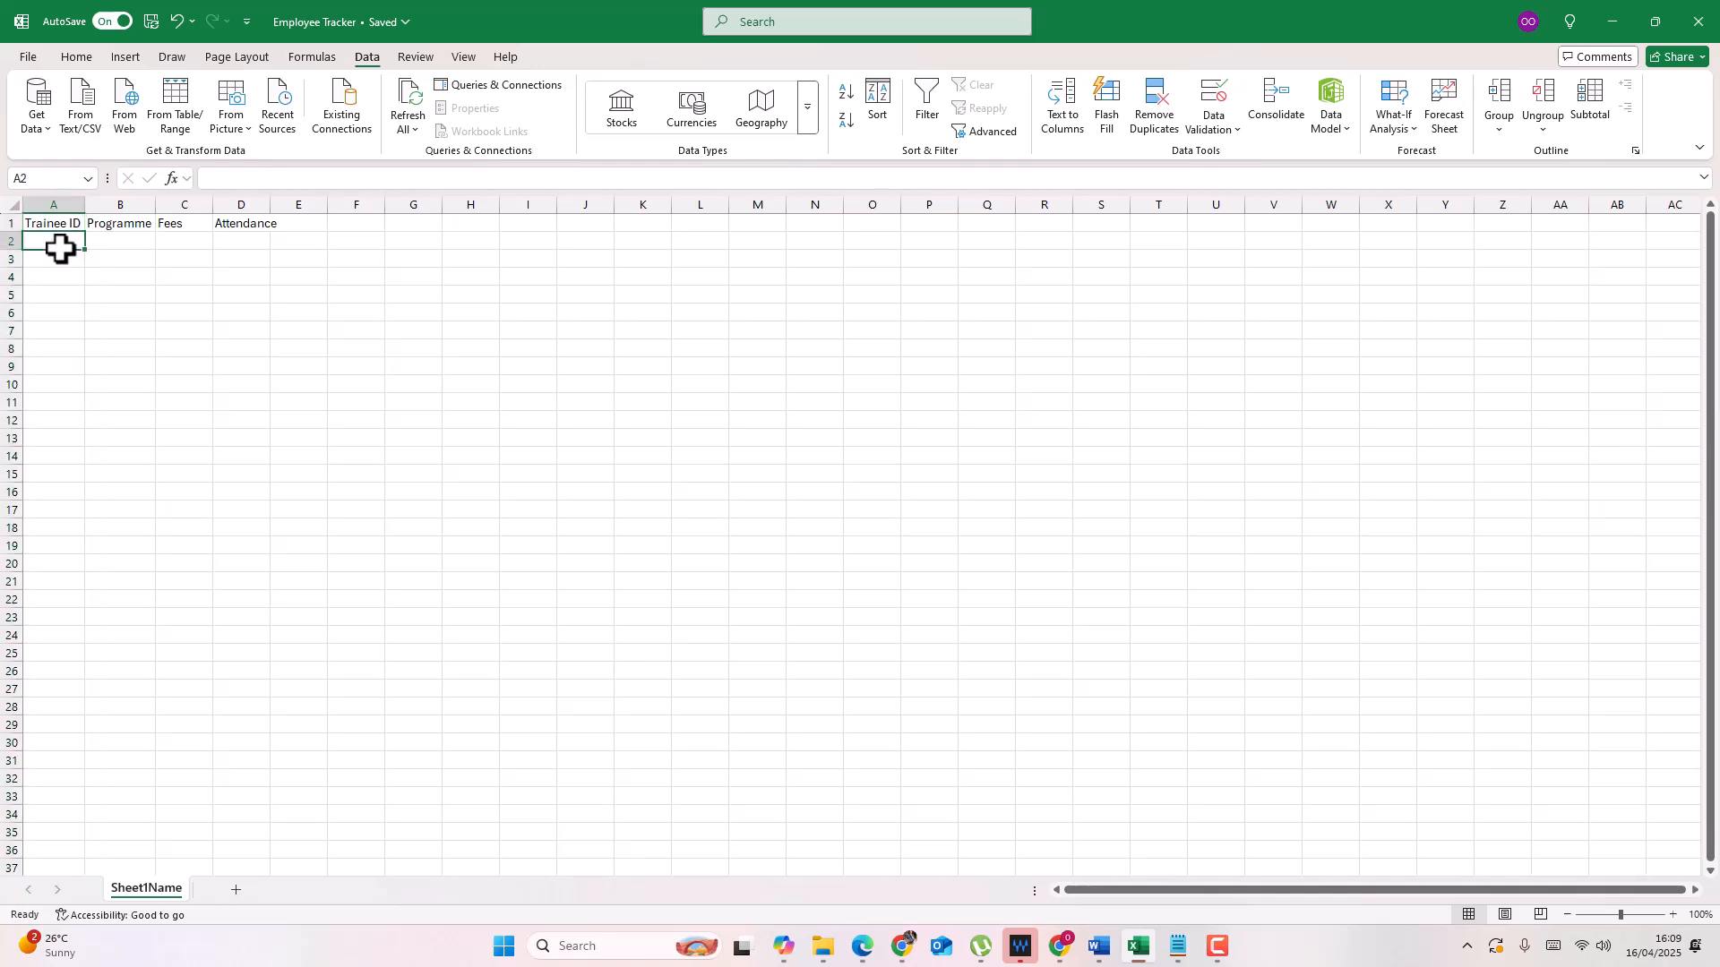
type("TRA")
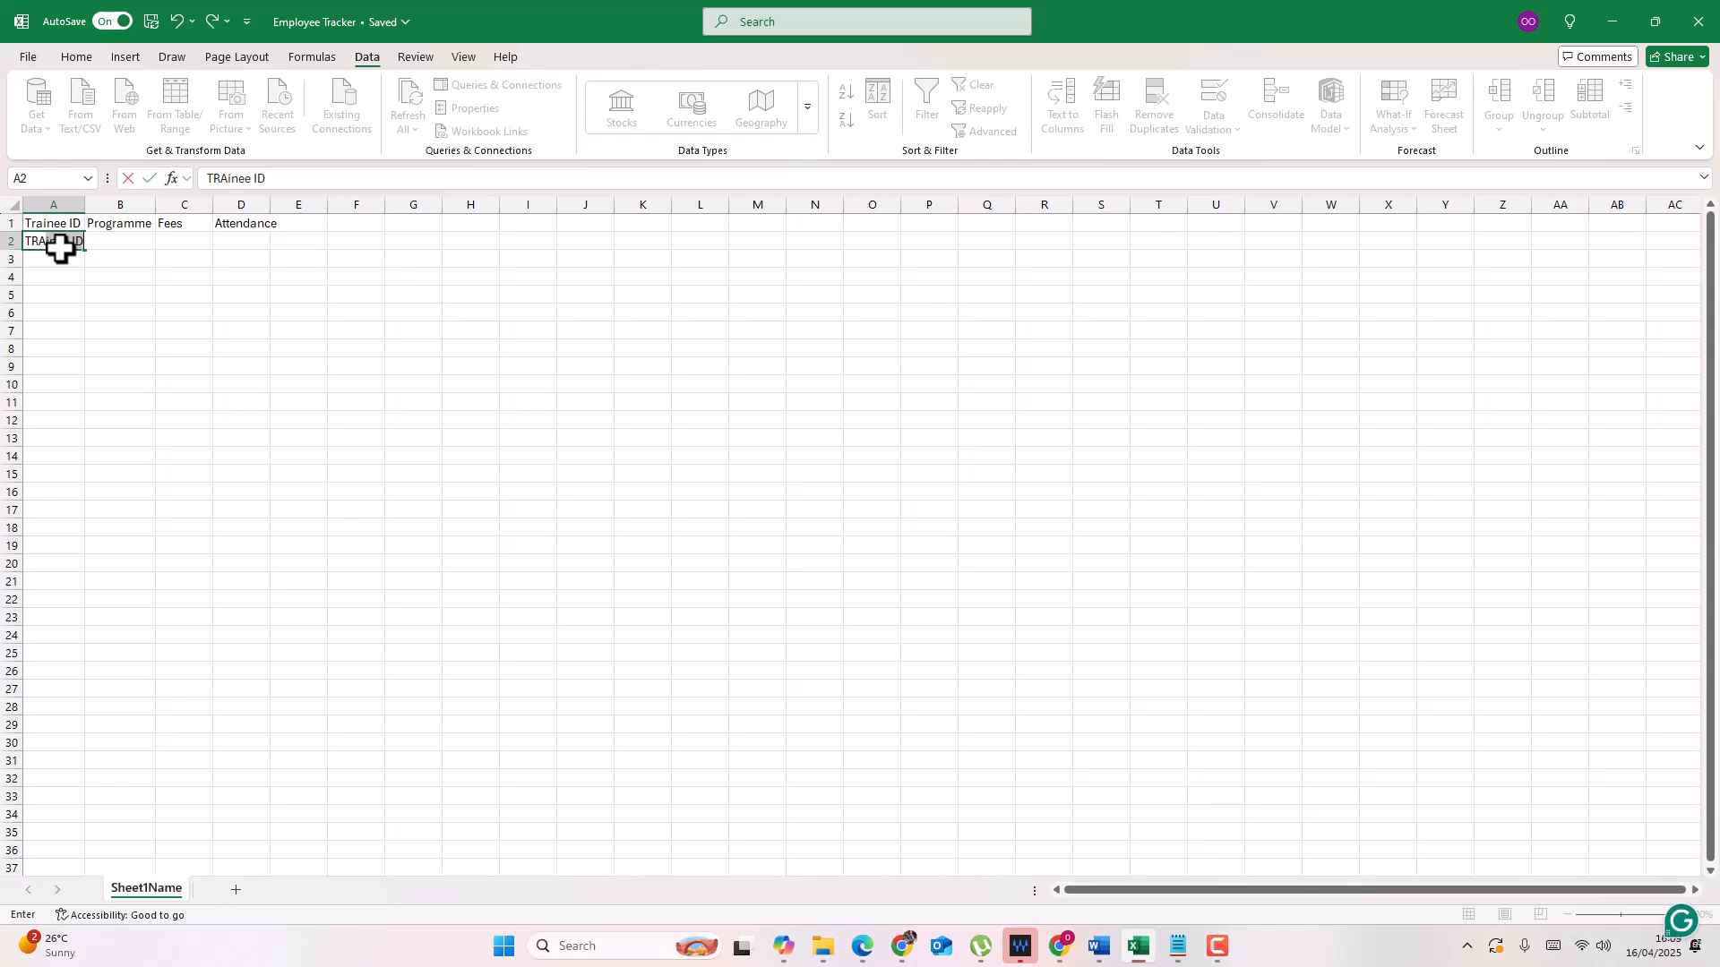
type("))")
key("ctrl+Return")
left_click_drag(86, 253, 82, 764)
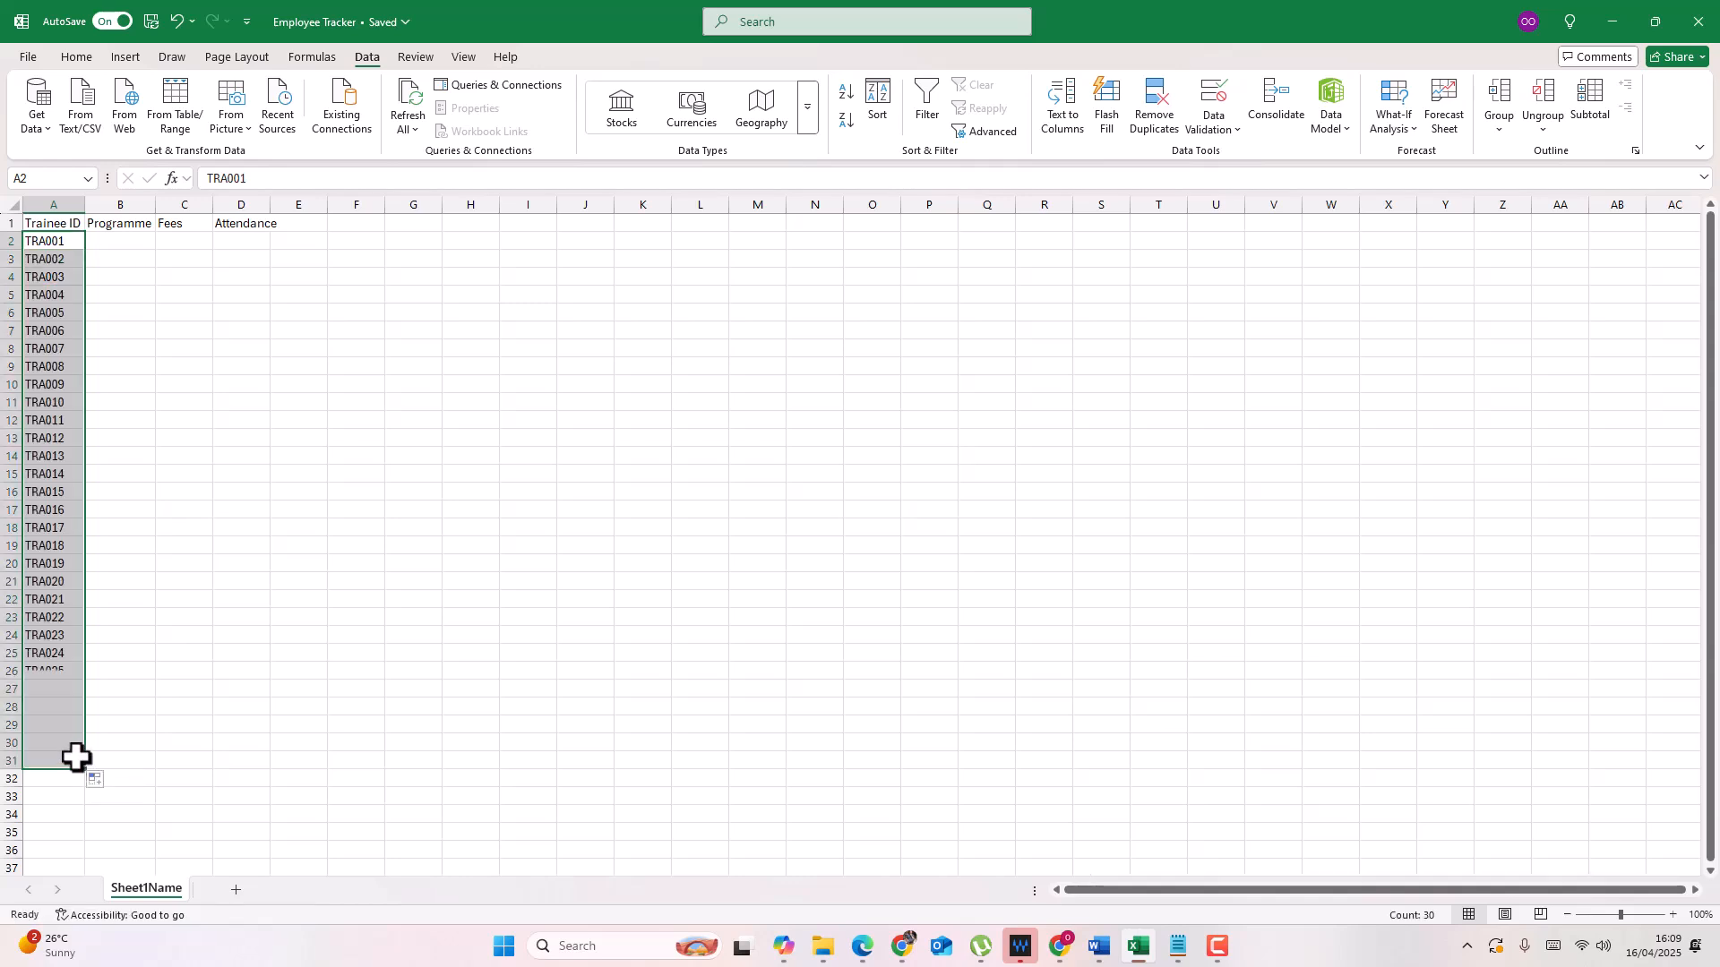
left_click(134, 240)
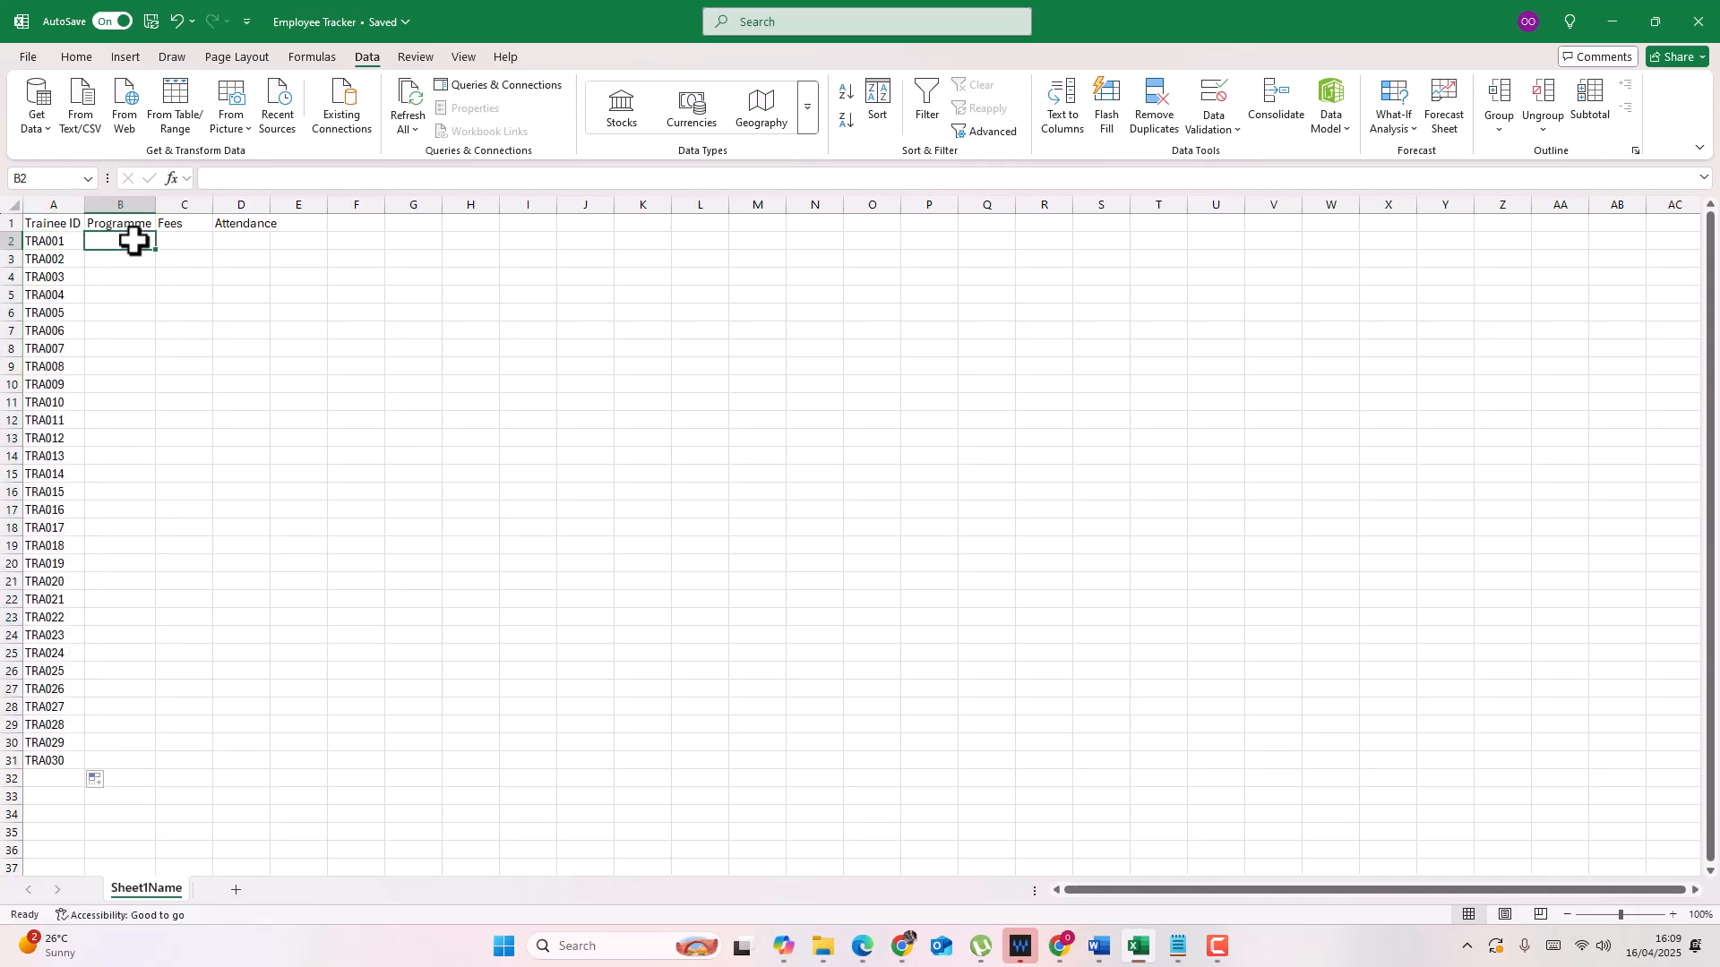
left_click(1228, 130)
left_click(1238, 155)
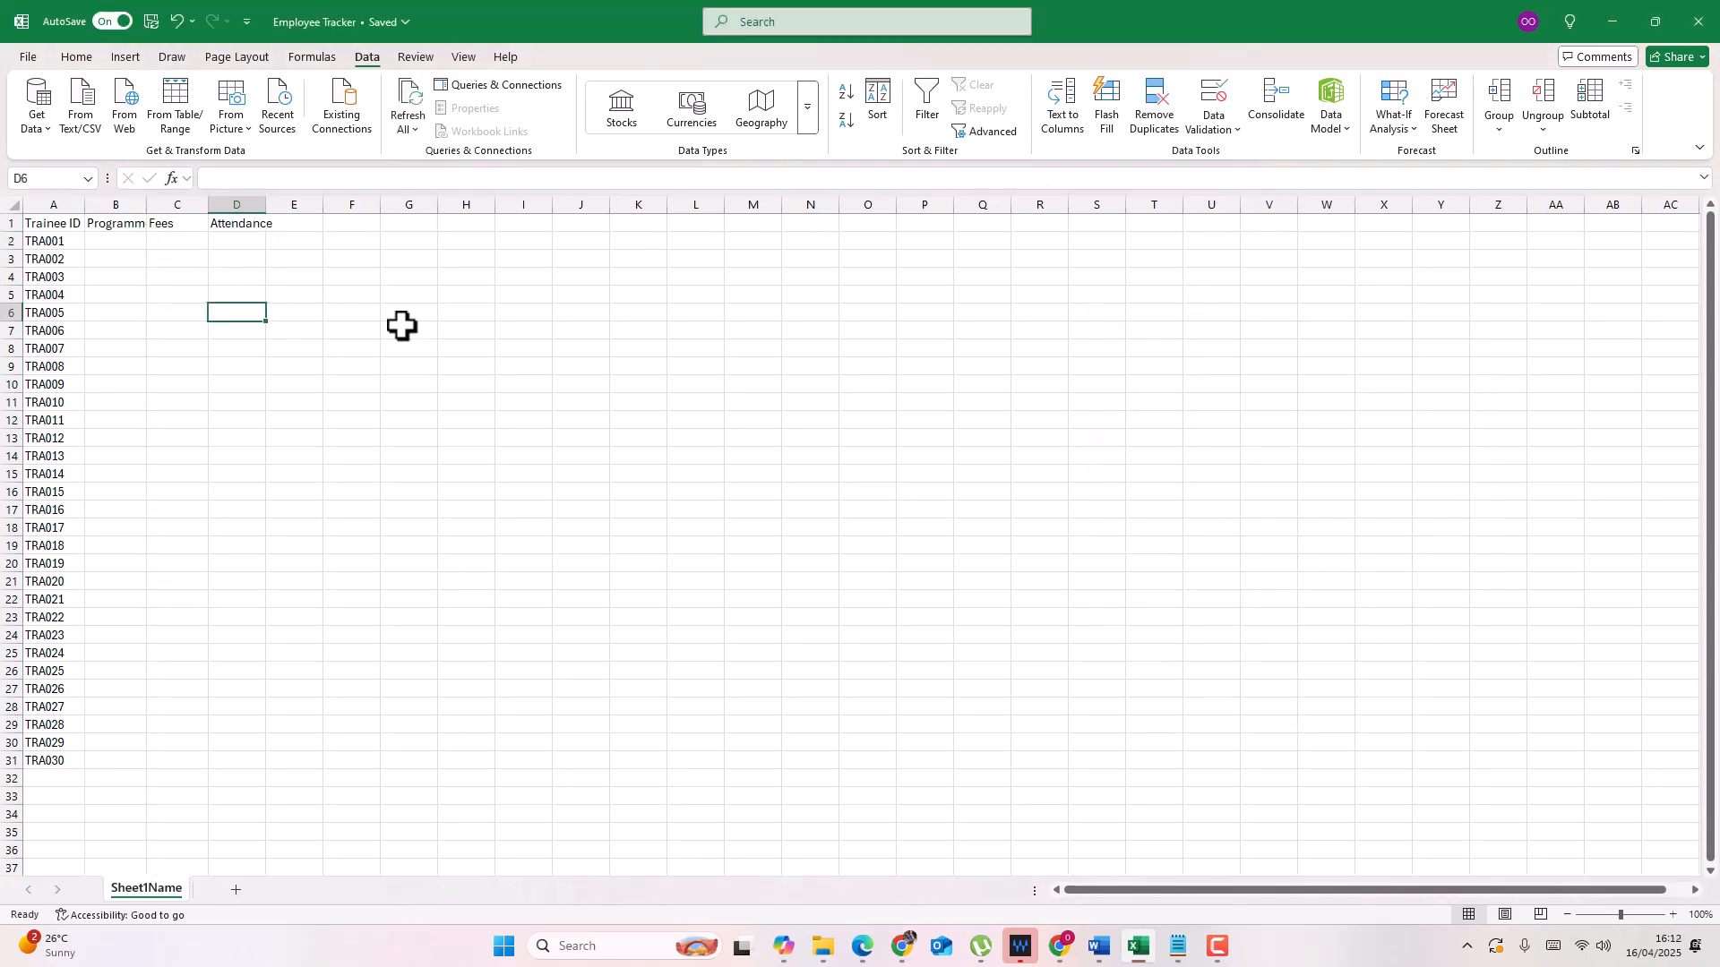
Step: Start a programme list in P8 with the entry PowerPoint, correcting any misspelling
left_click(934, 347)
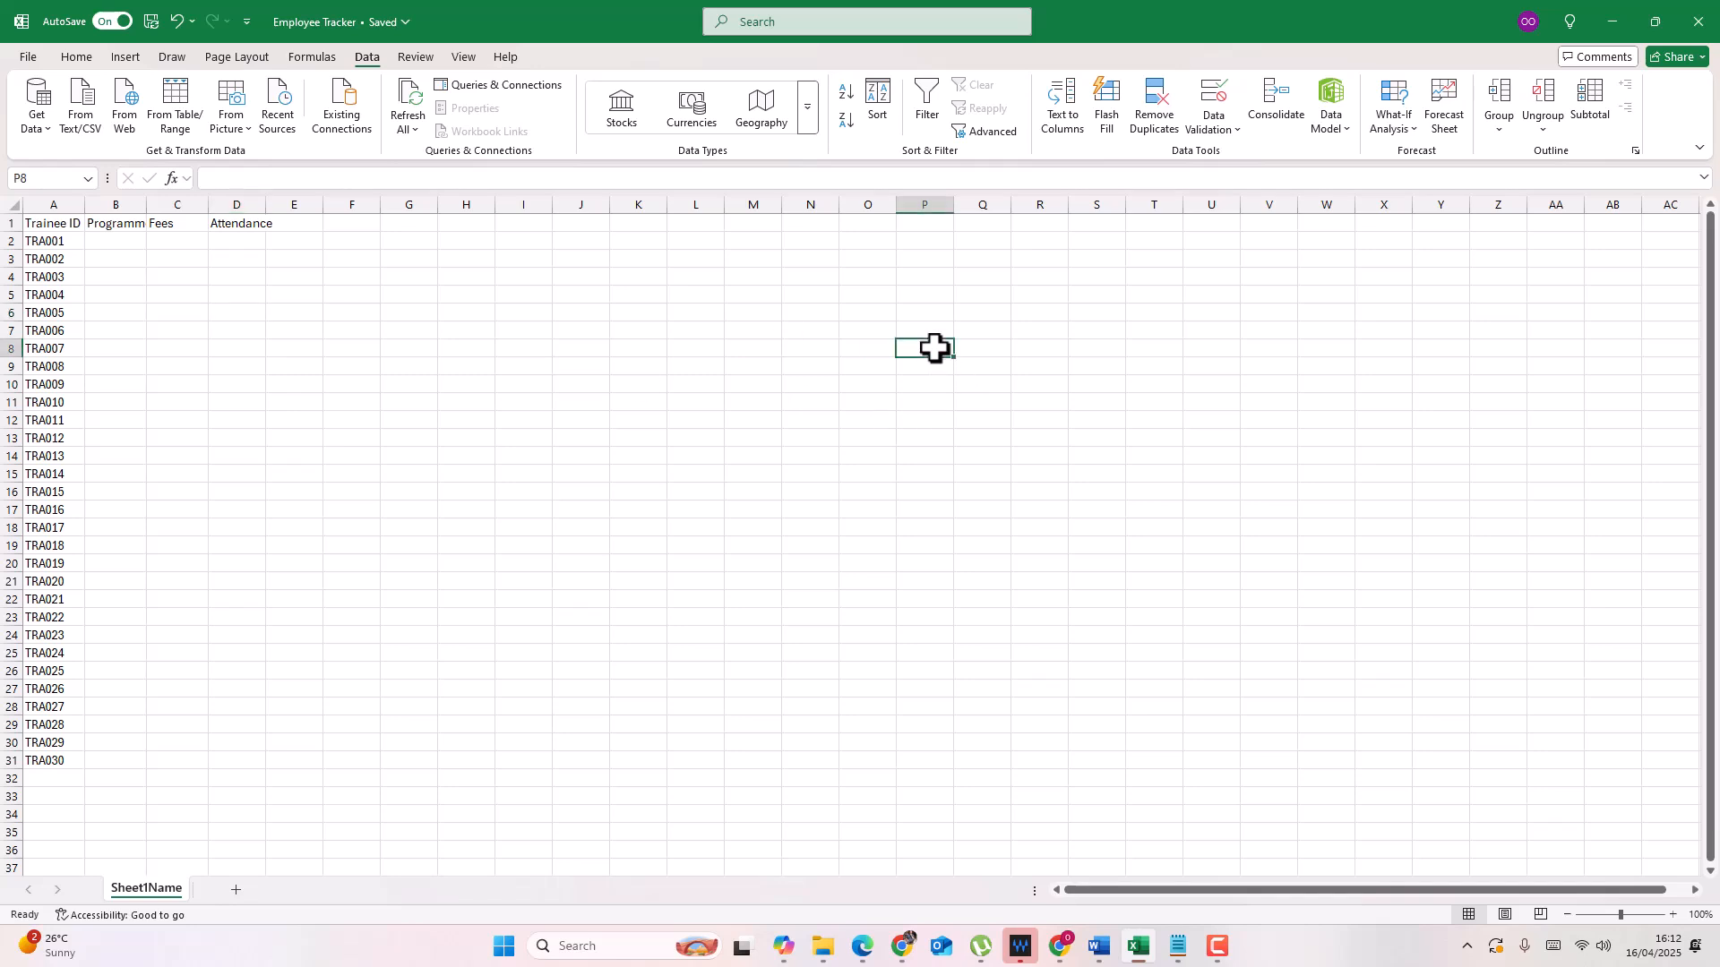
type("PowerPint")
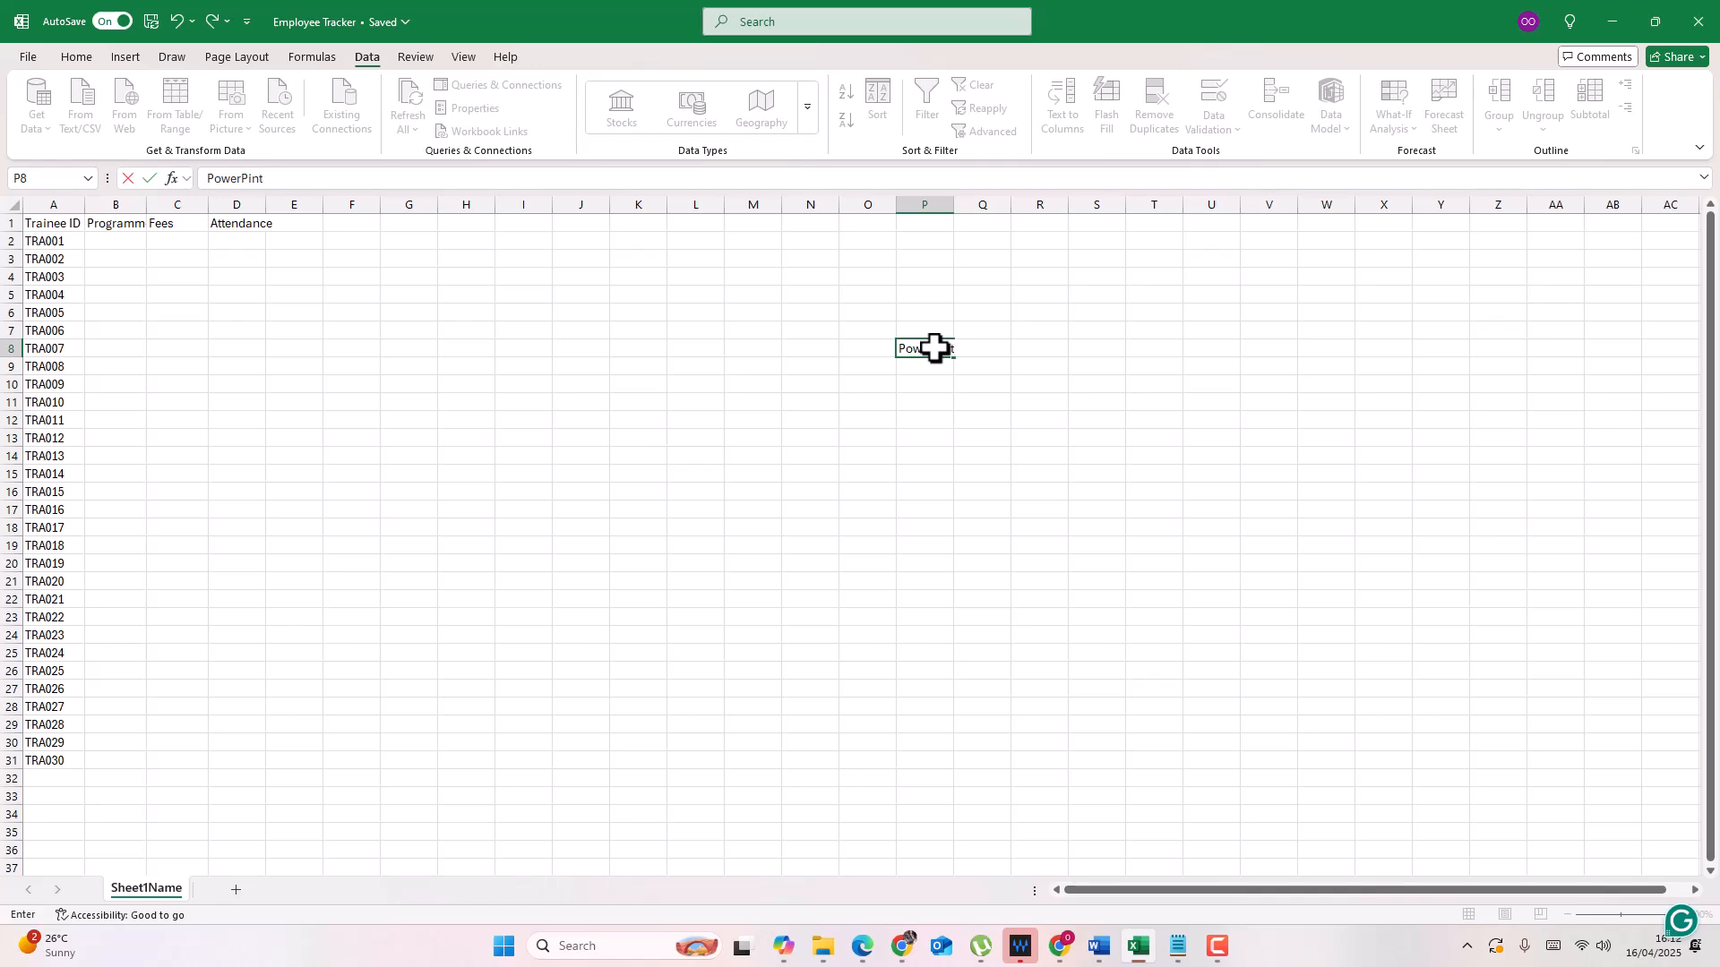
key("Return")
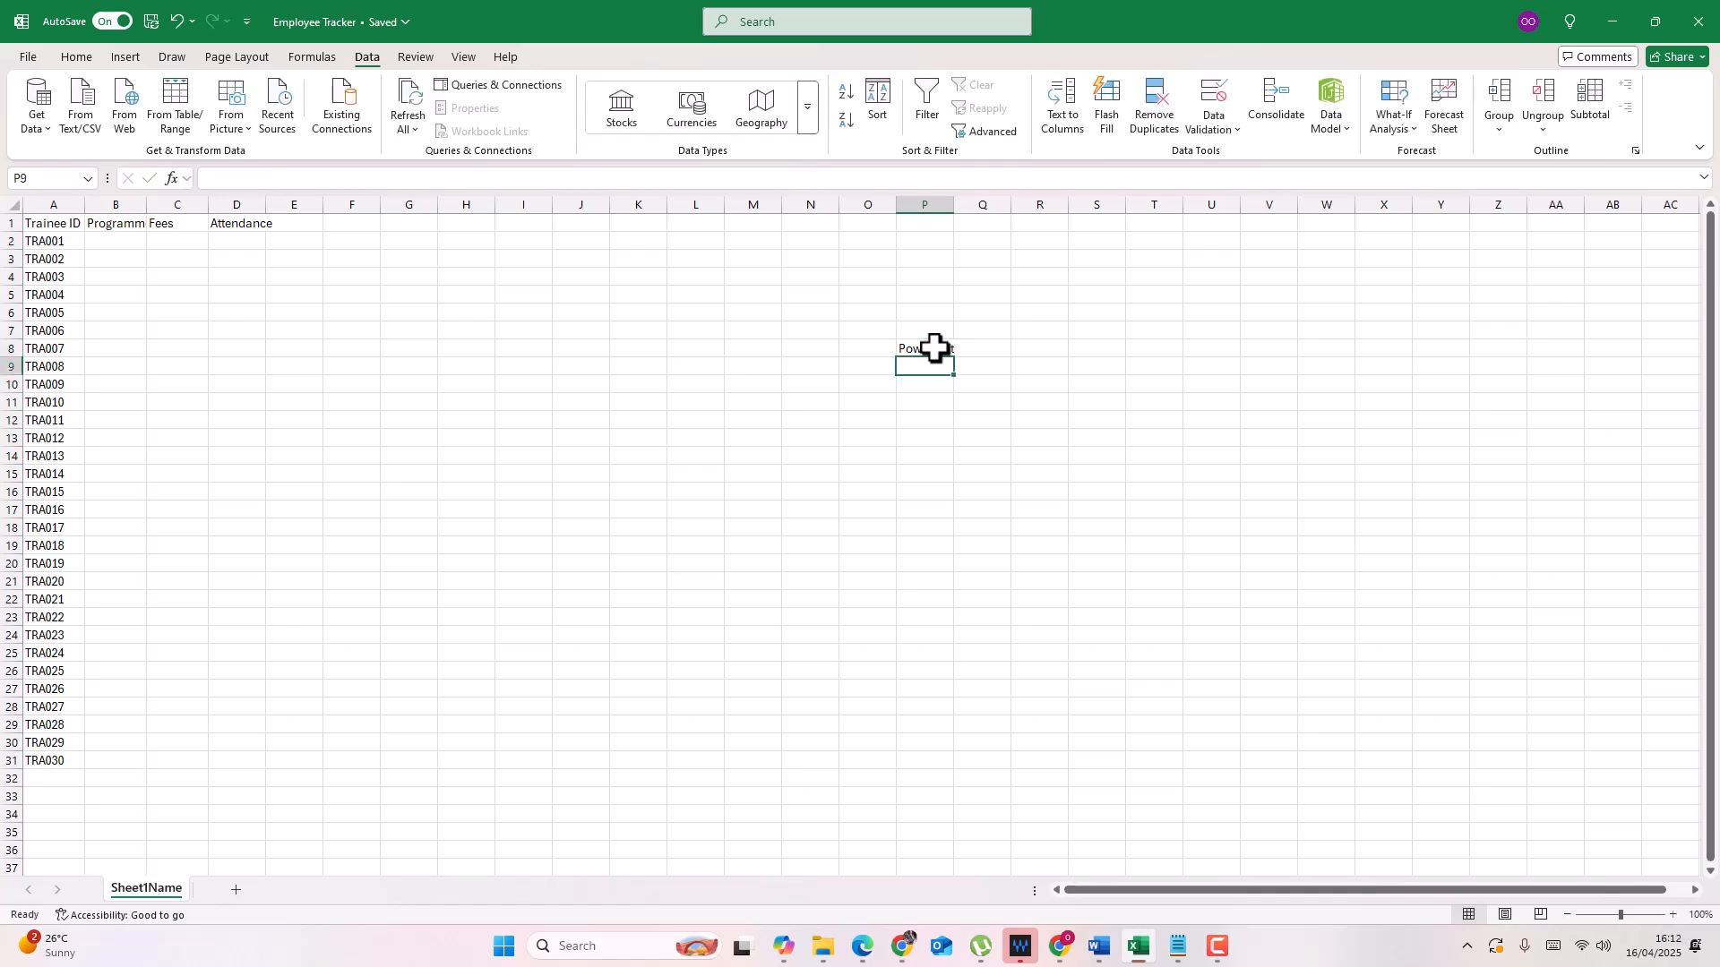
left_click(934, 347)
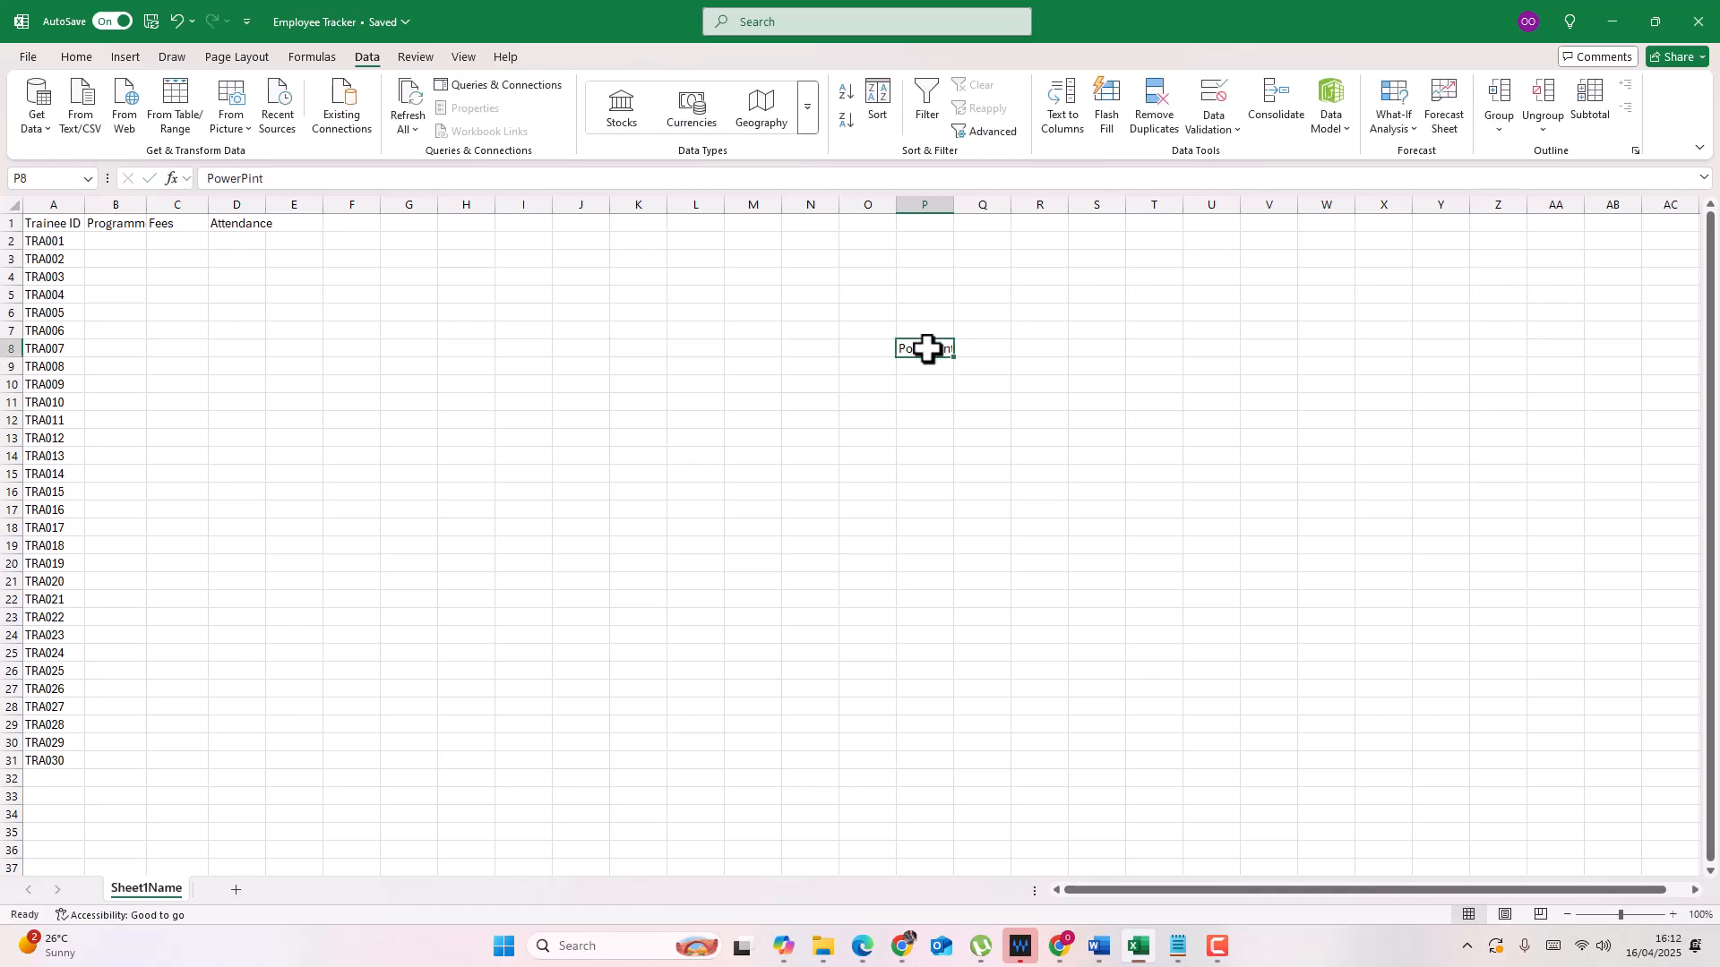
left_click(246, 178)
type("o")
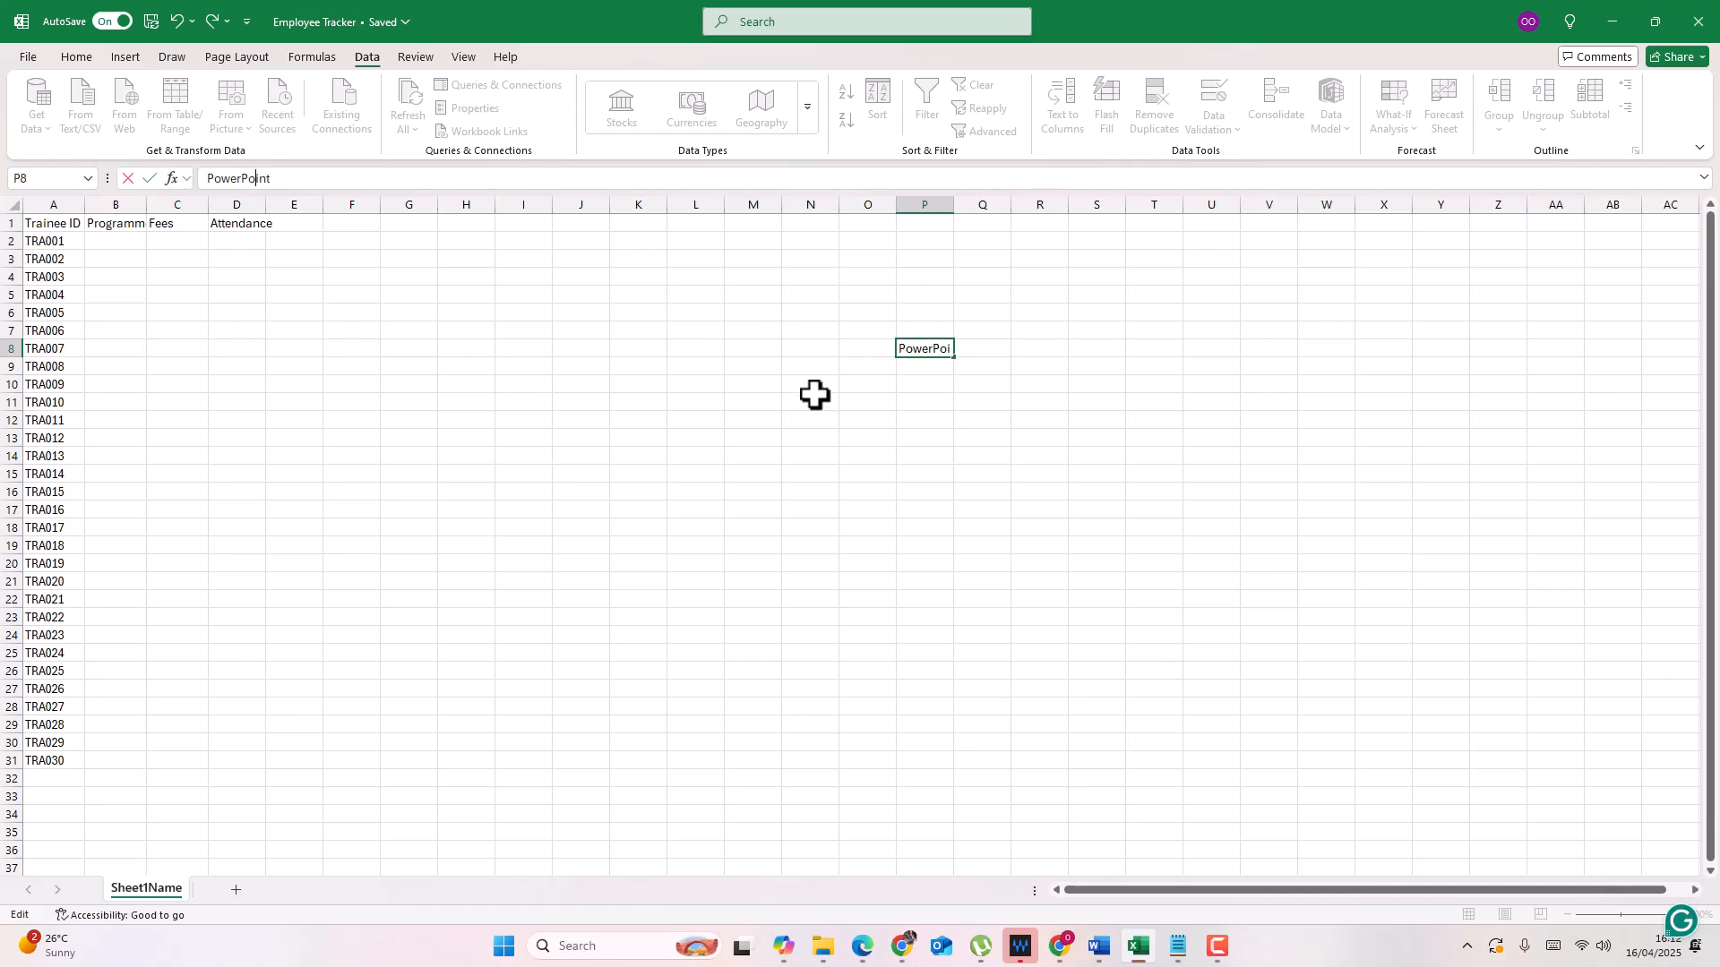
Step: Add Word, Excel, Photoshop and Premiere Pro to the programme list in cells P9 to P12
left_click(931, 365)
type("Word")
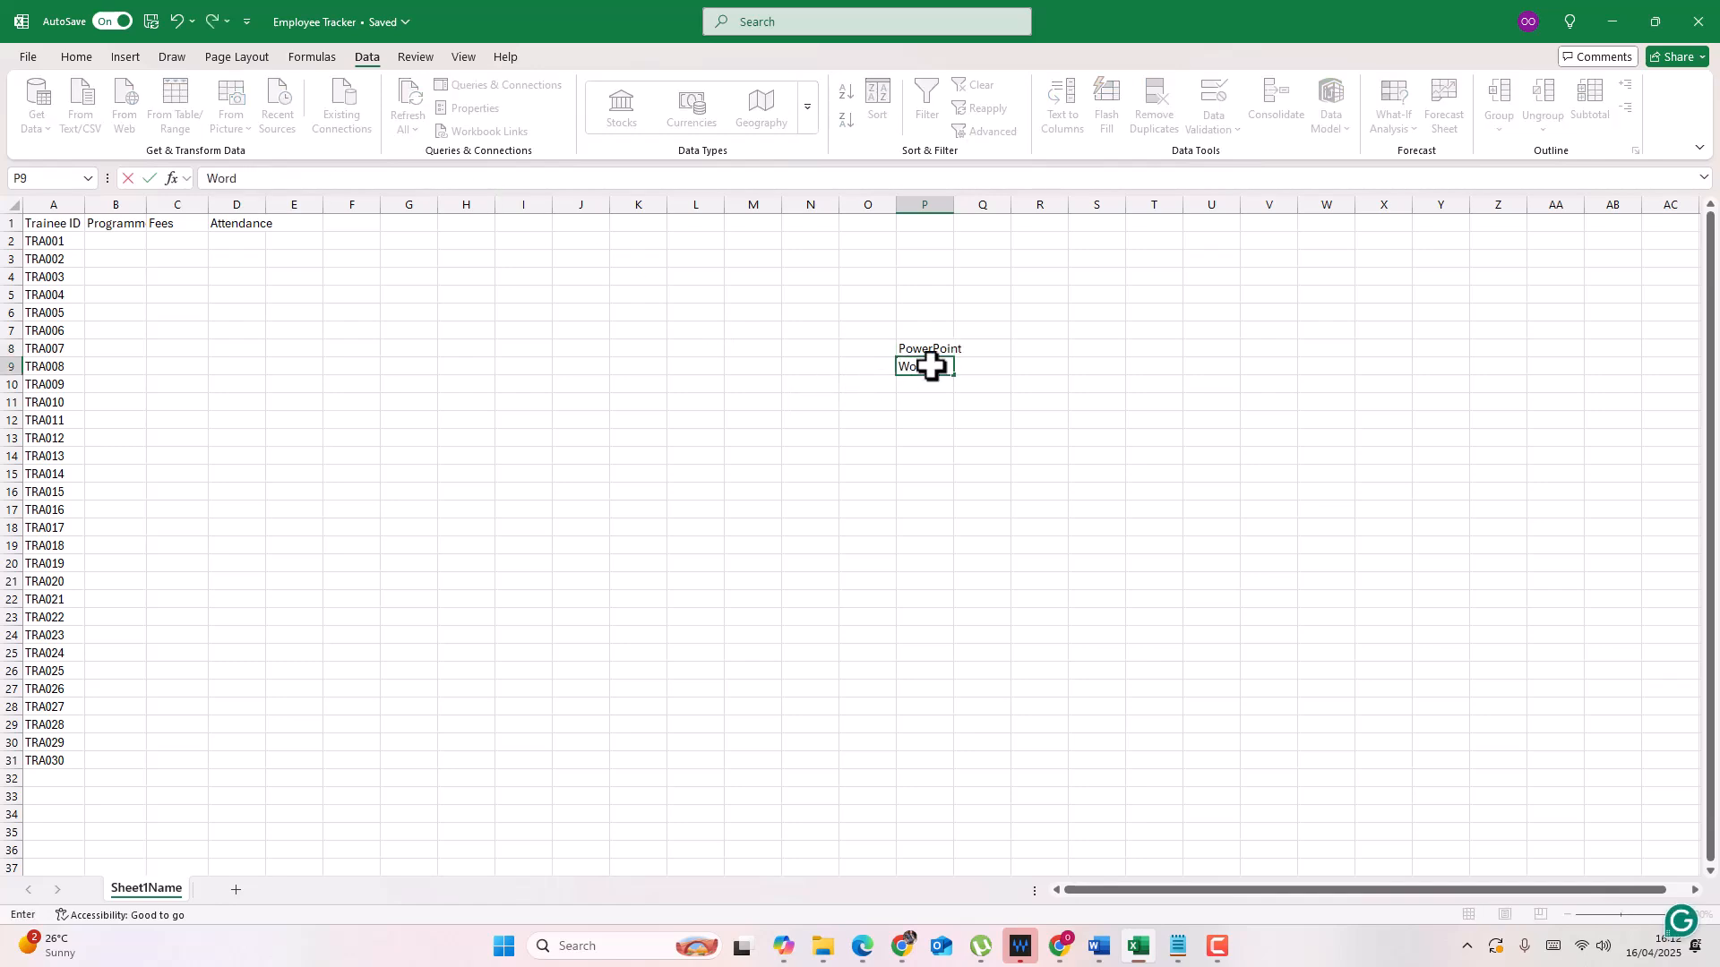
key("Return")
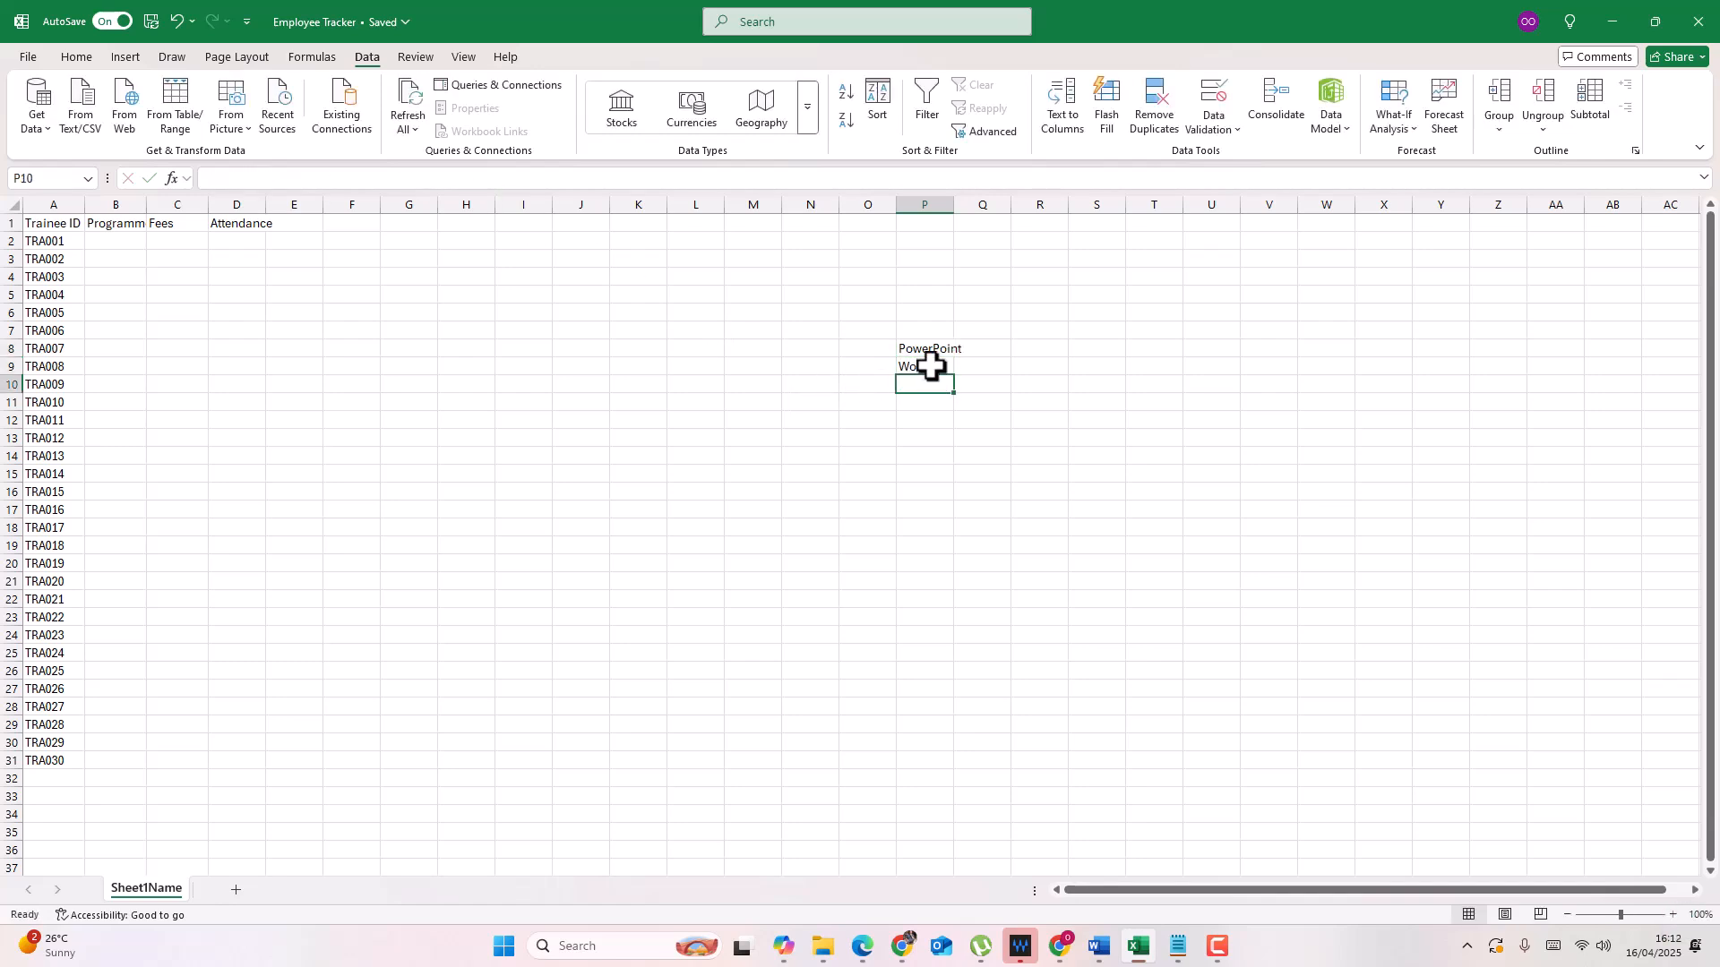
type("Excel")
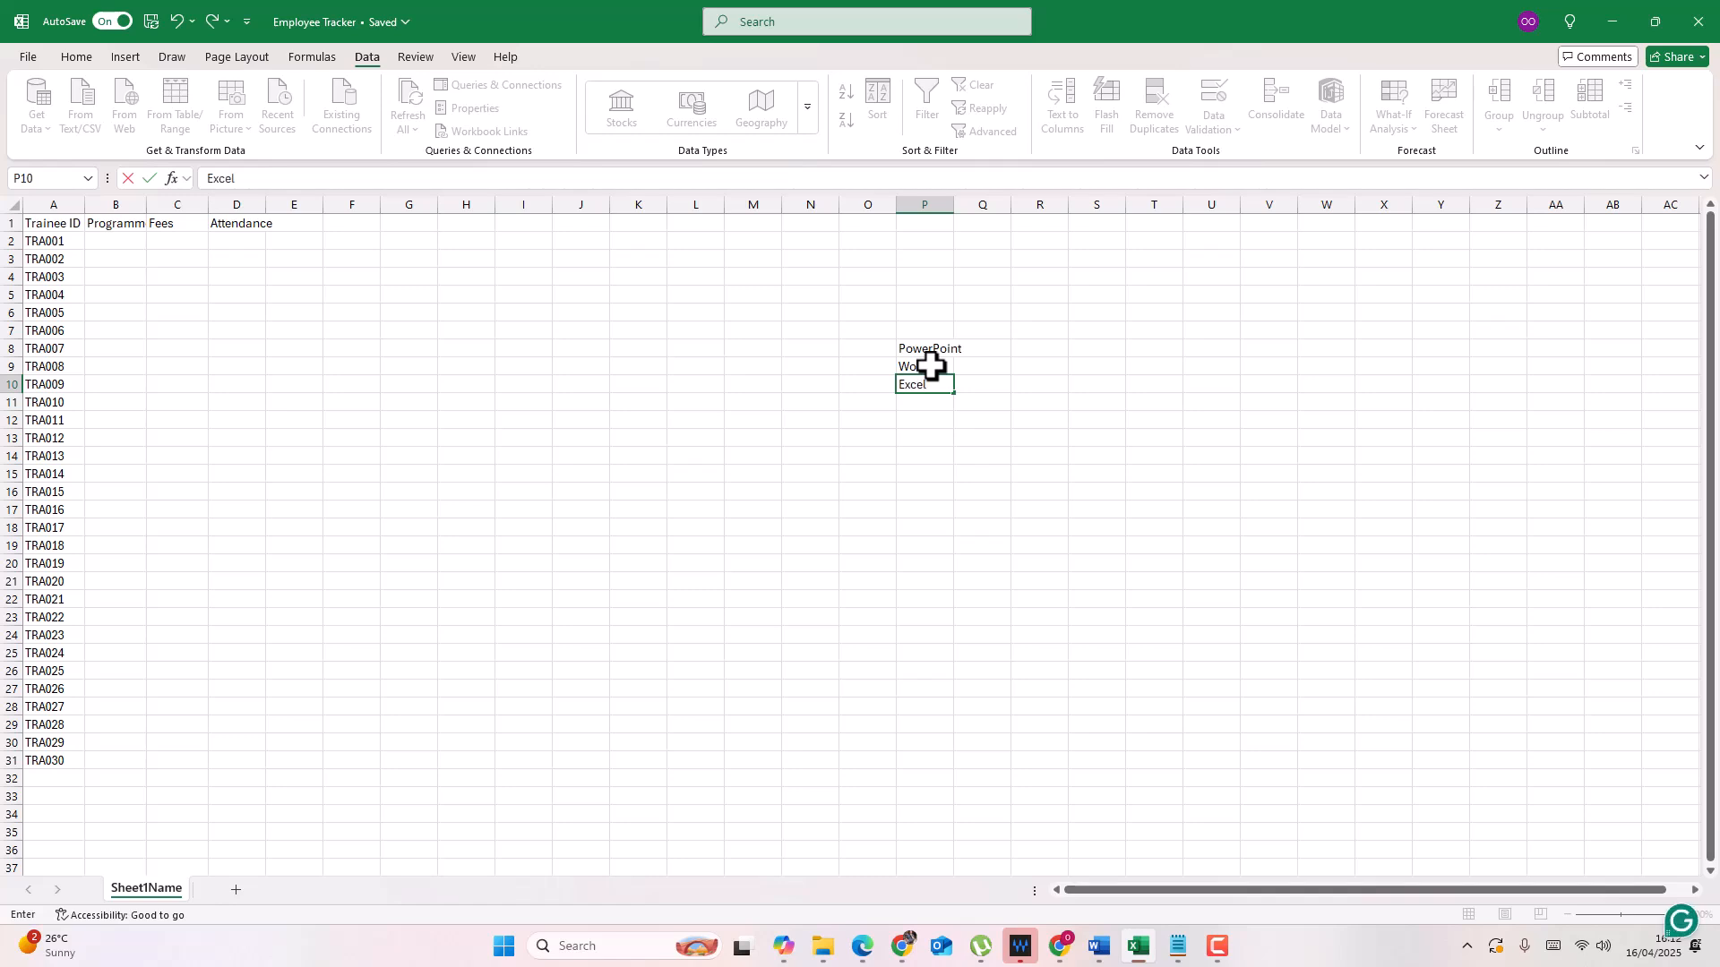
key("Return")
type("Photoshop")
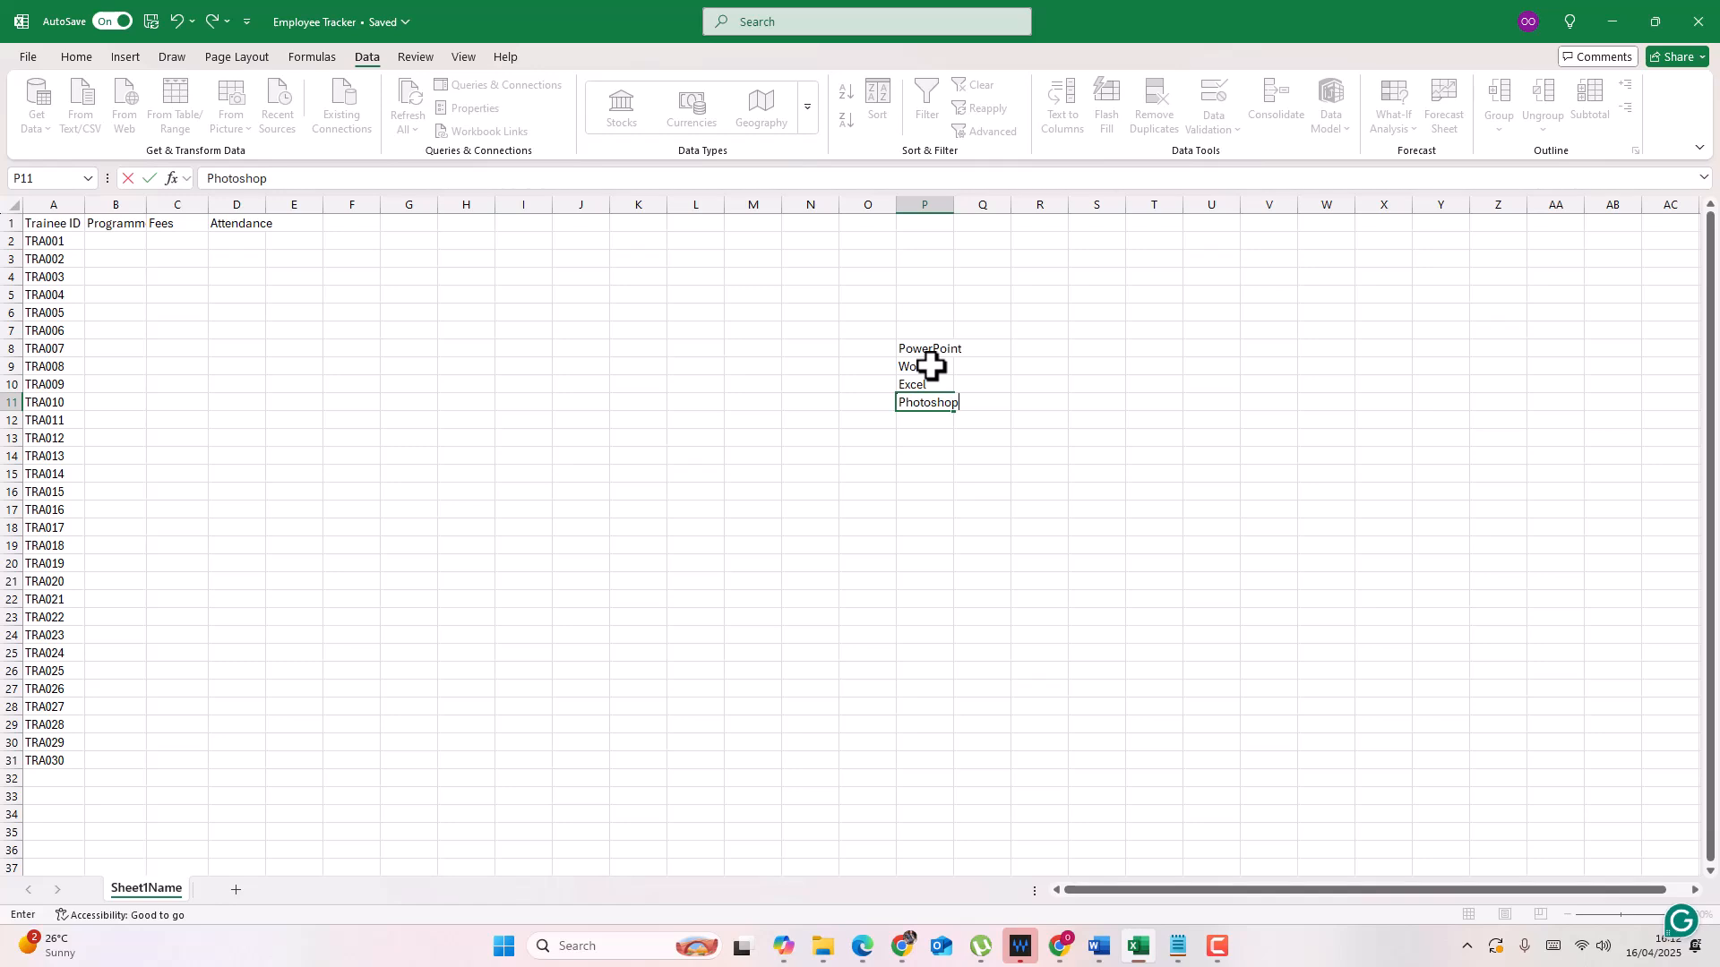
key("Return")
type("PremierePro")
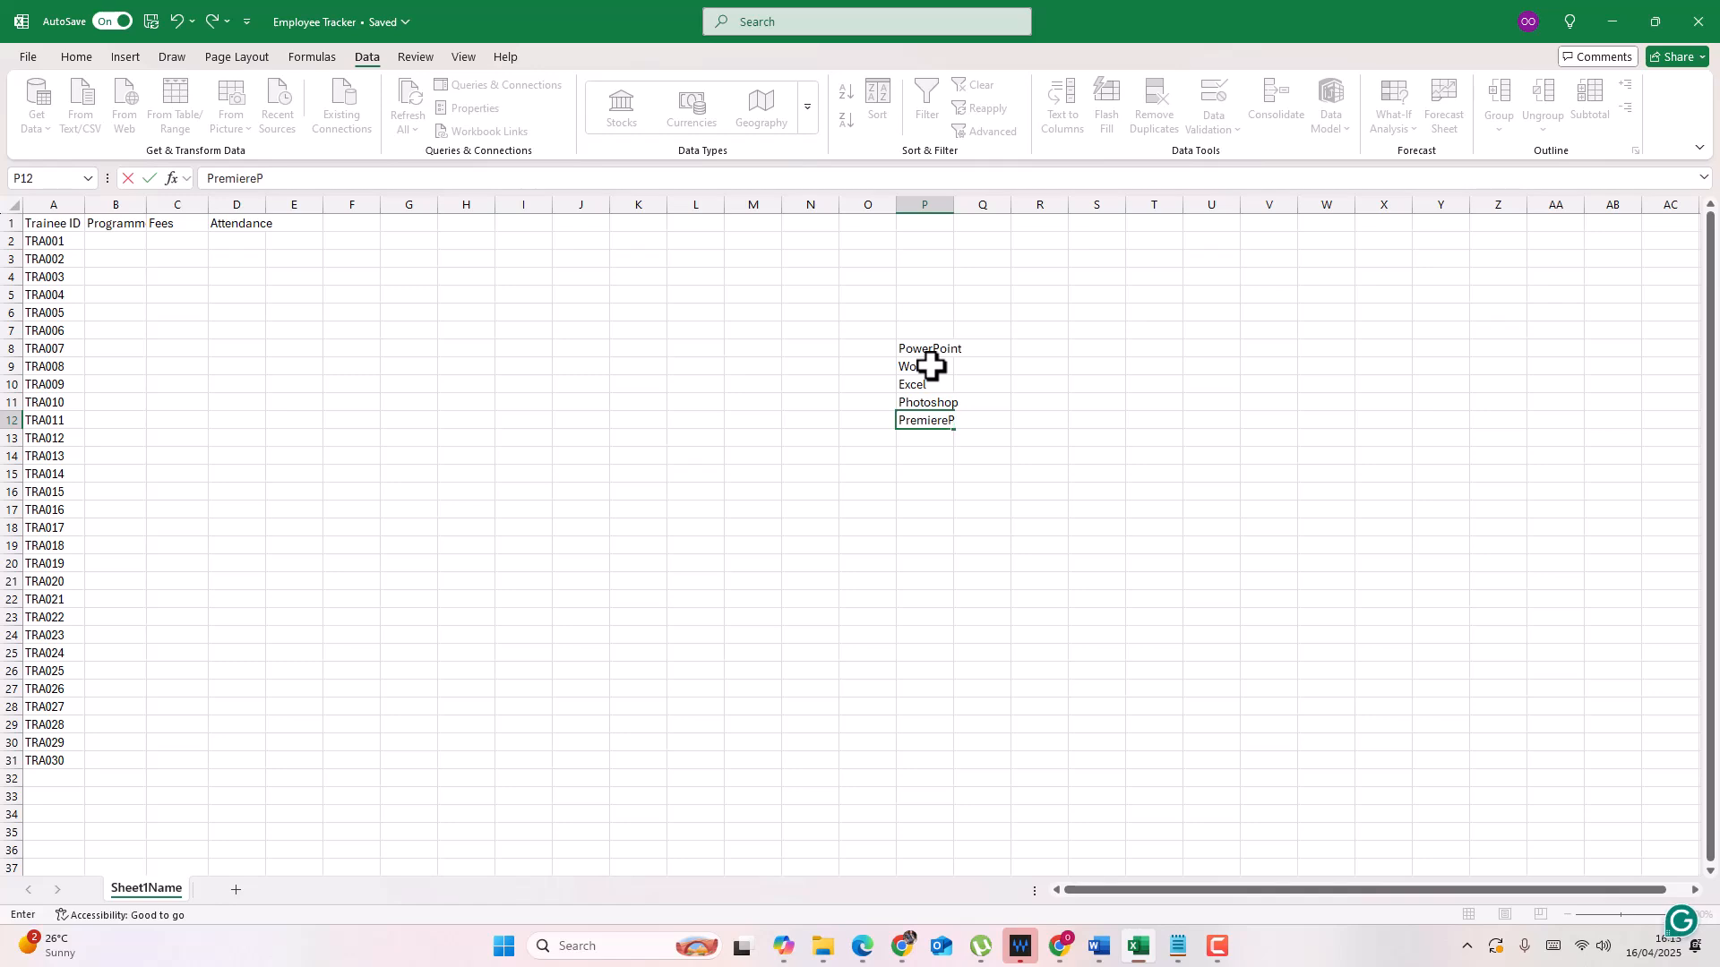
left_click(257, 179)
left_click(373, 331)
Step: Autofit the Programme column and apply List data validation to B2 with =$P$8:$P$12 as the source
left_click(133, 244)
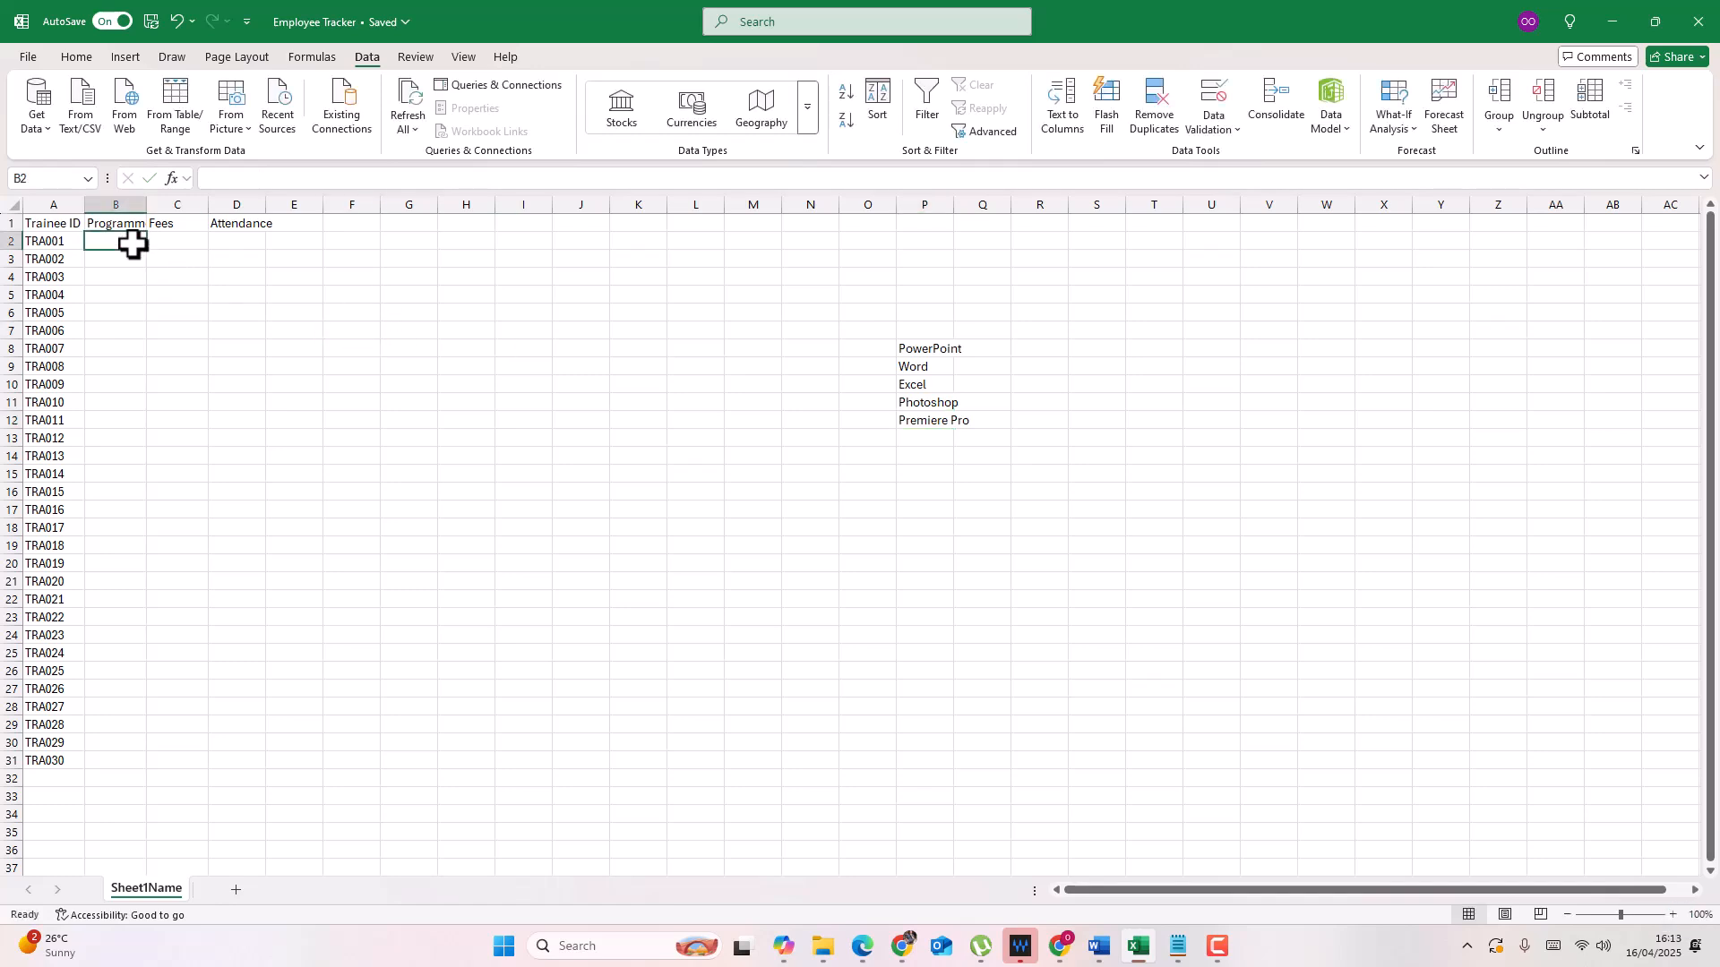
double_click(145, 203)
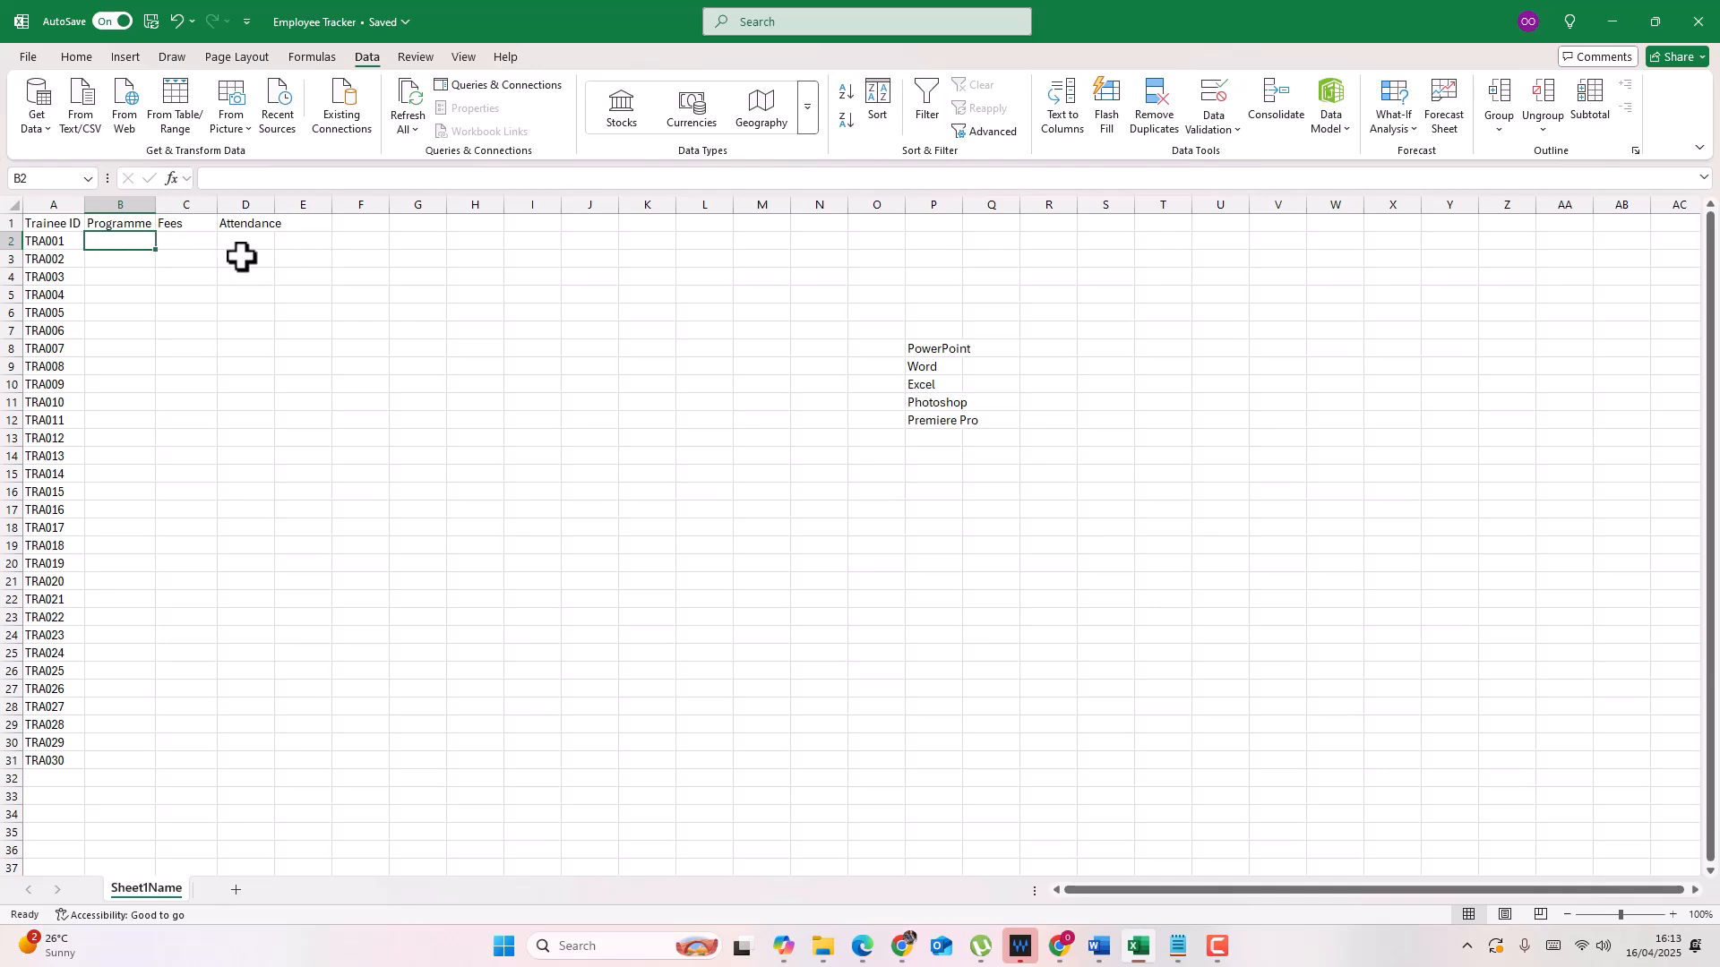
left_click(1234, 132)
left_click(1254, 157)
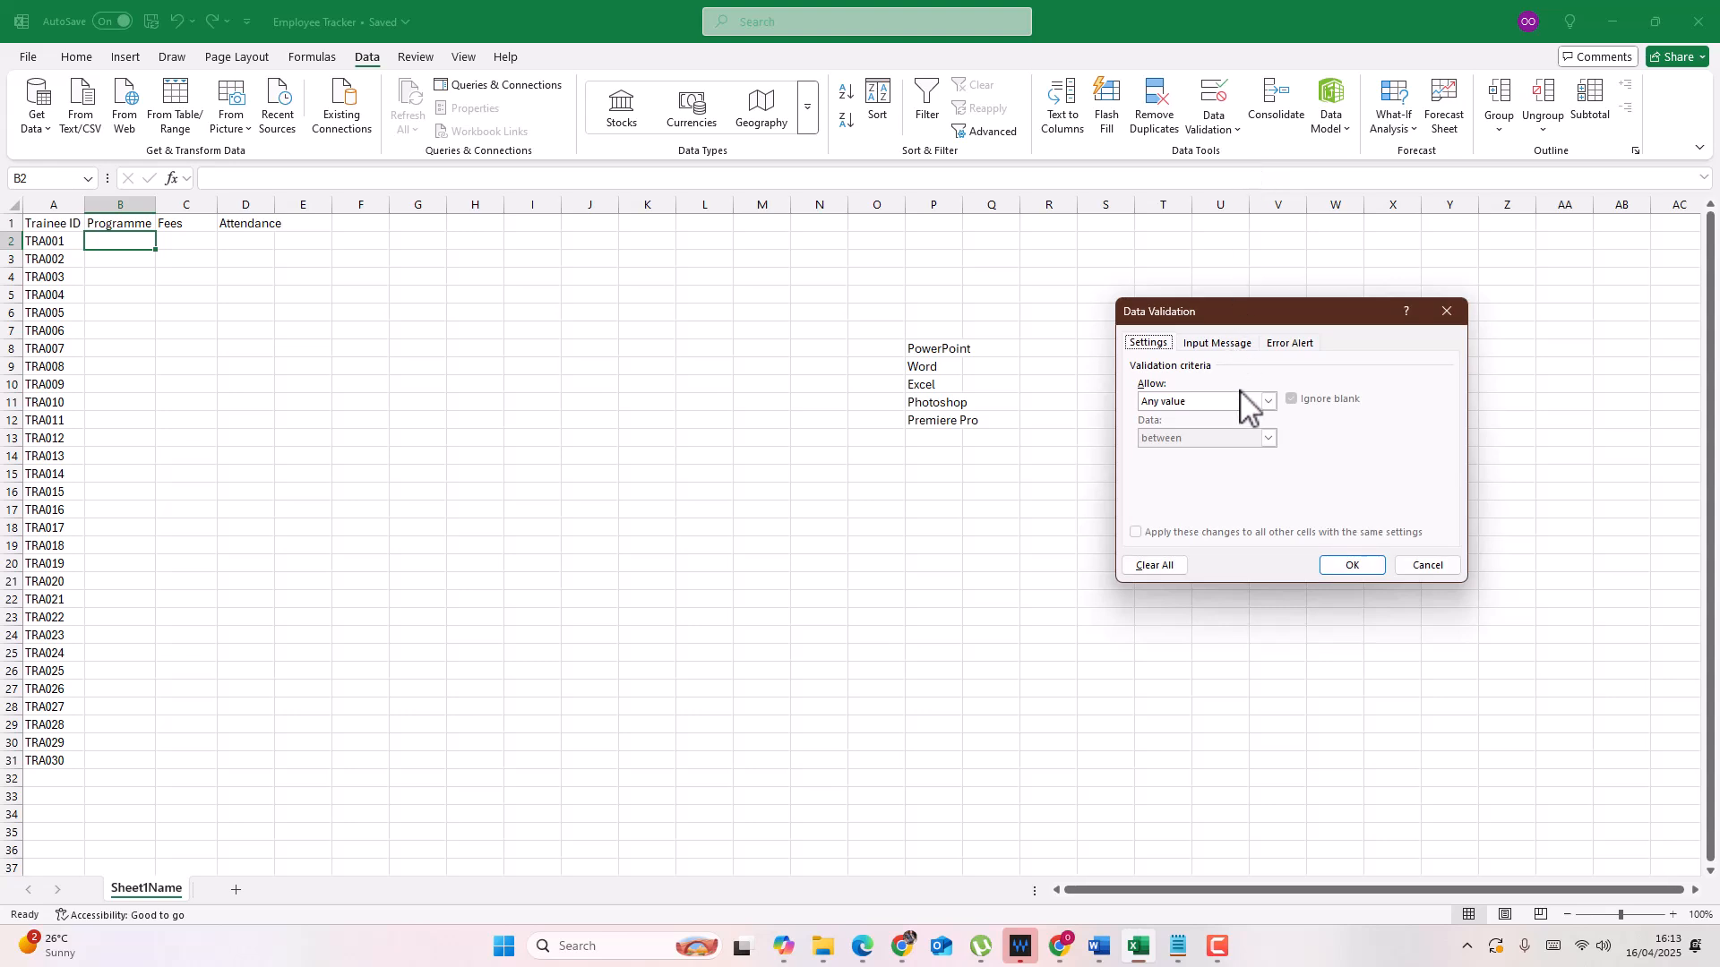
left_click(1266, 402)
left_click(1206, 454)
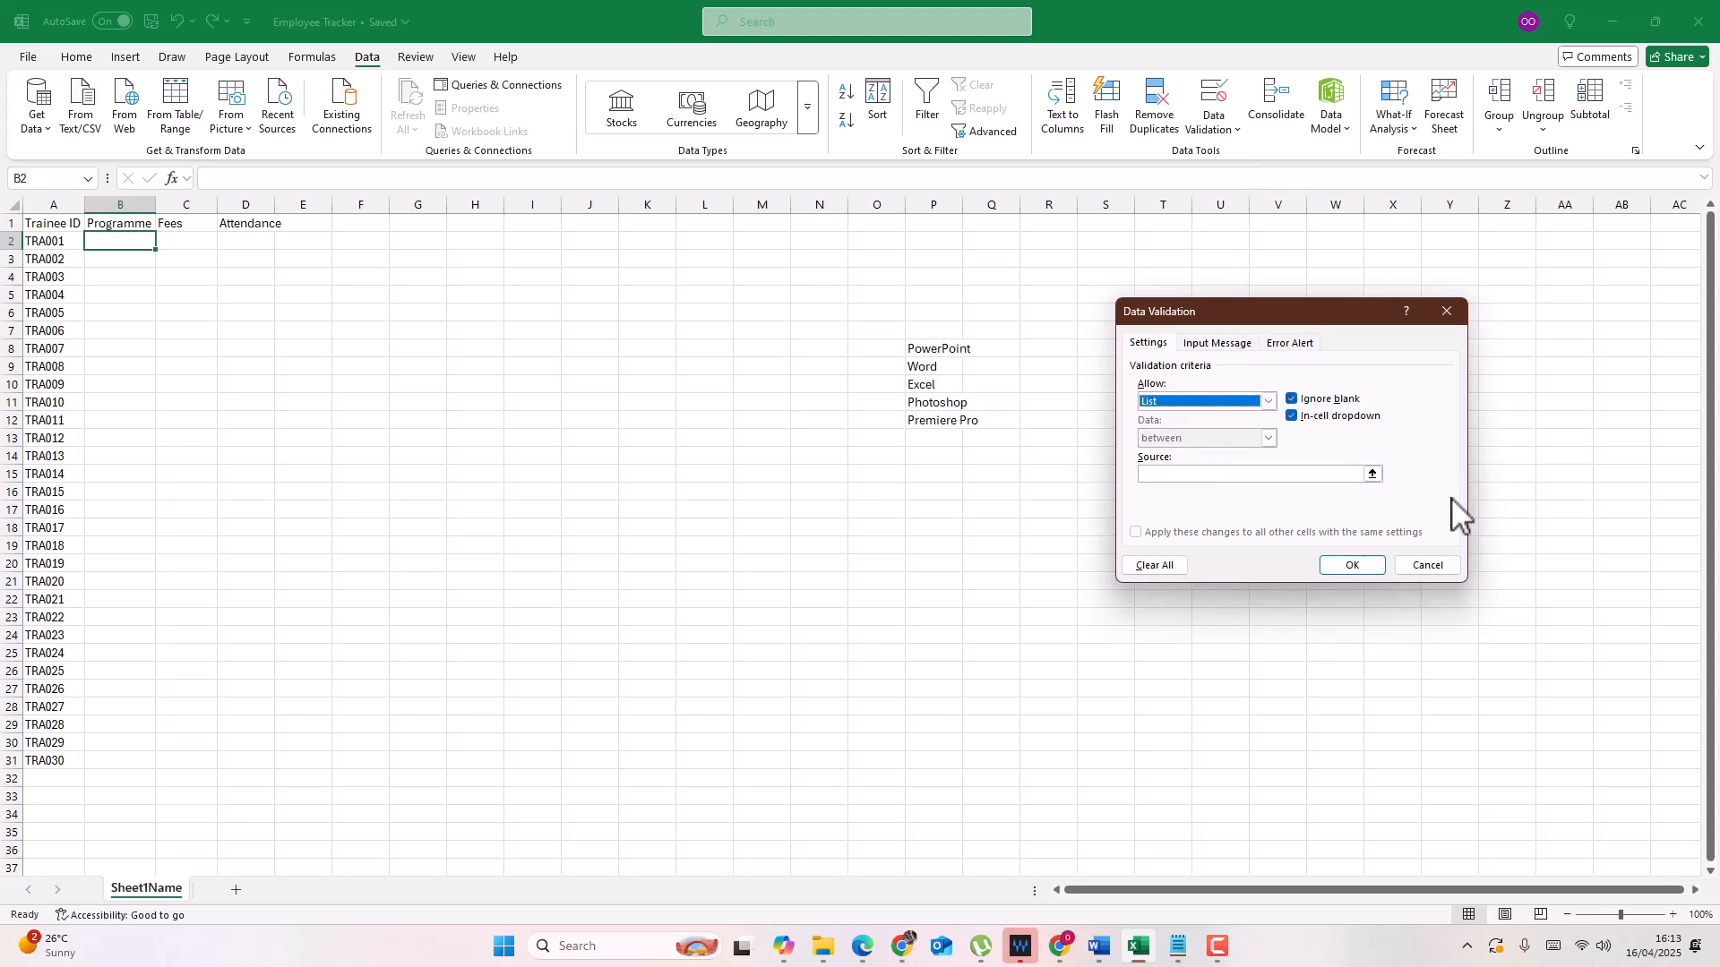
left_click(1372, 474)
left_click_drag(950, 354, 944, 422)
left_click(1456, 335)
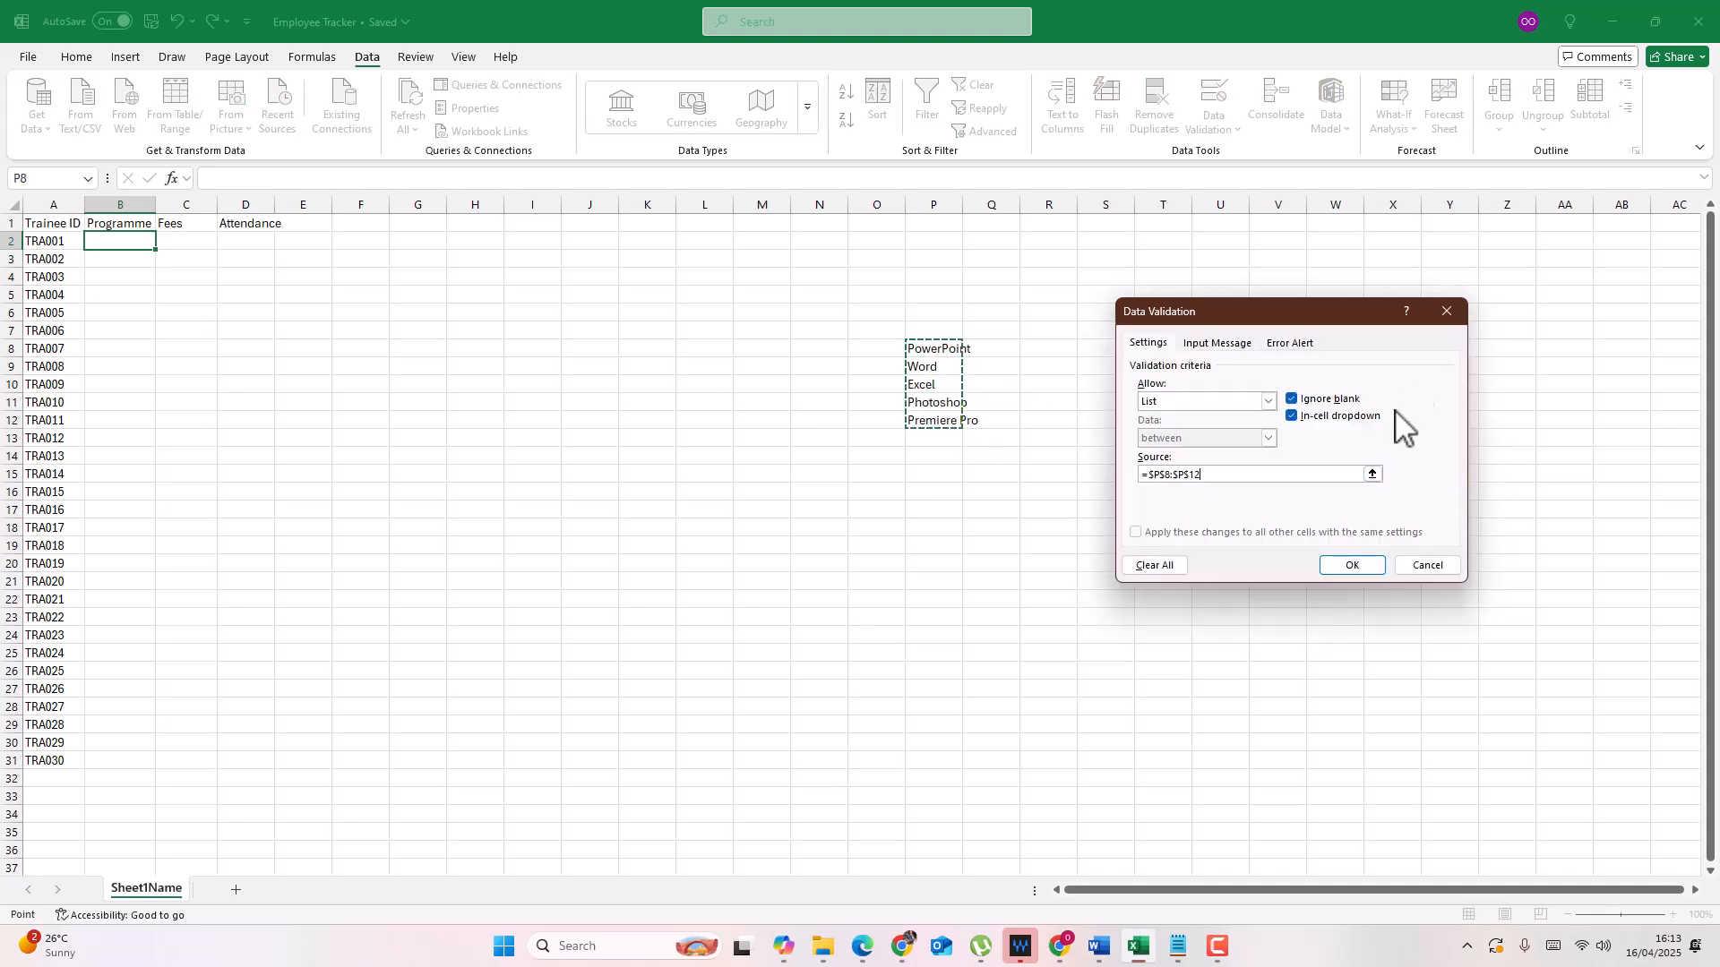
left_click(1334, 565)
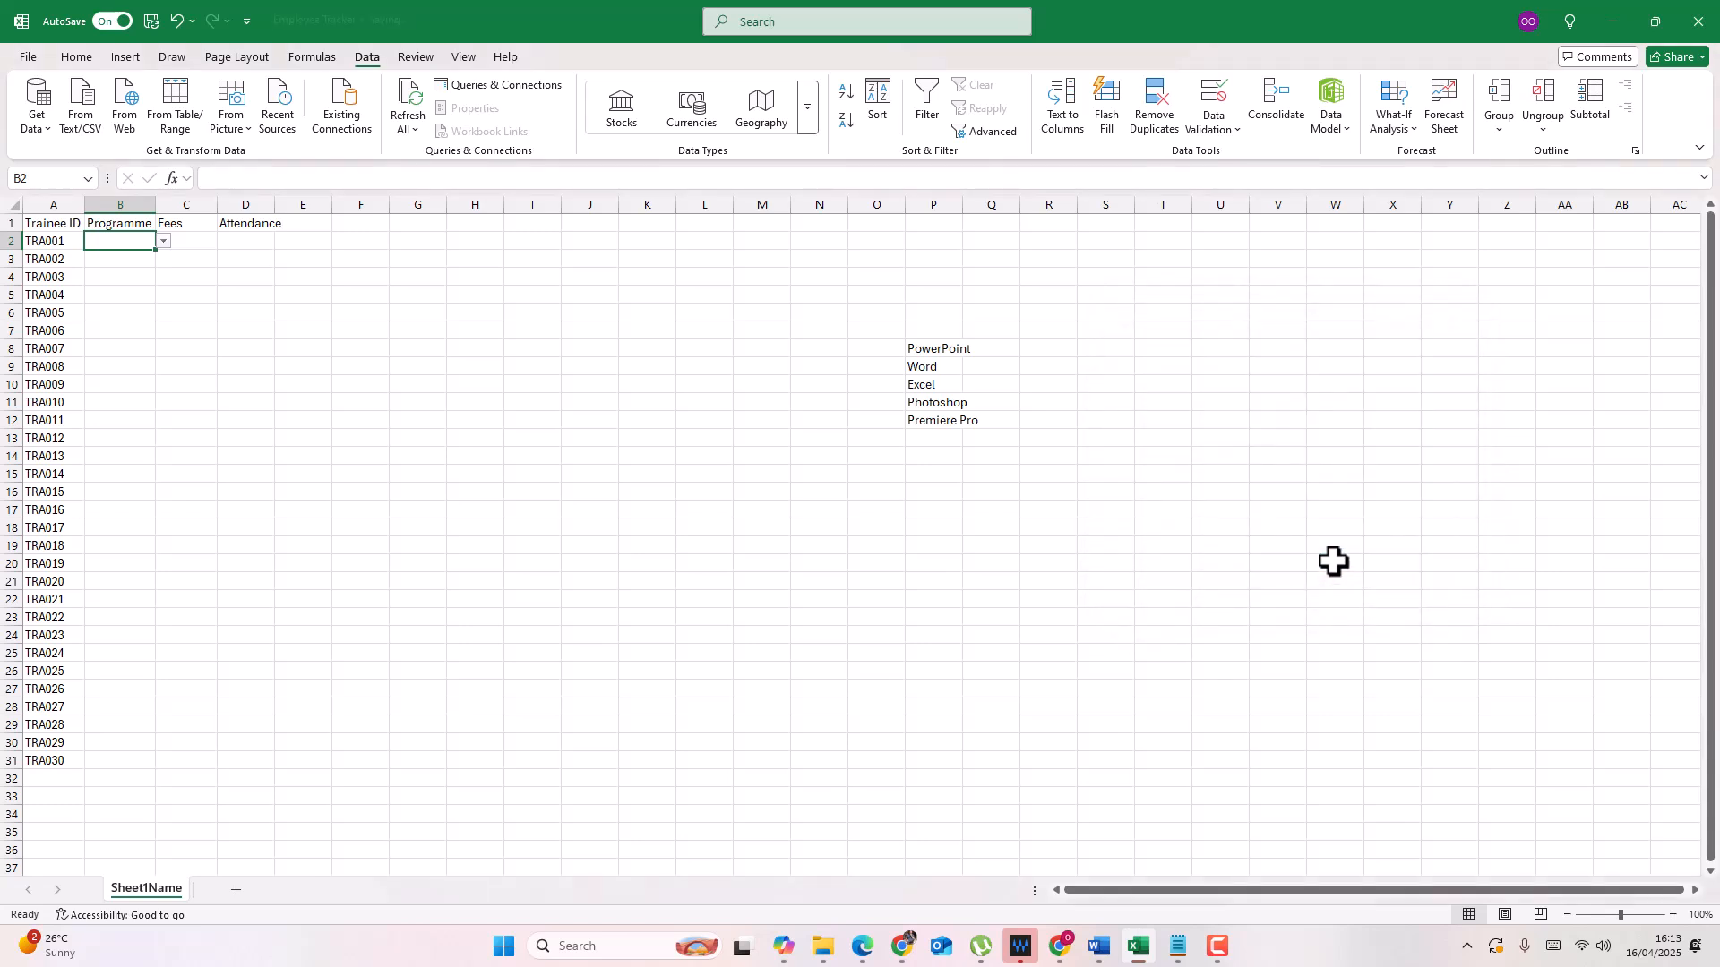
Step: Set B2's programme to PowerPoint and fill it down through B31
left_click(164, 243)
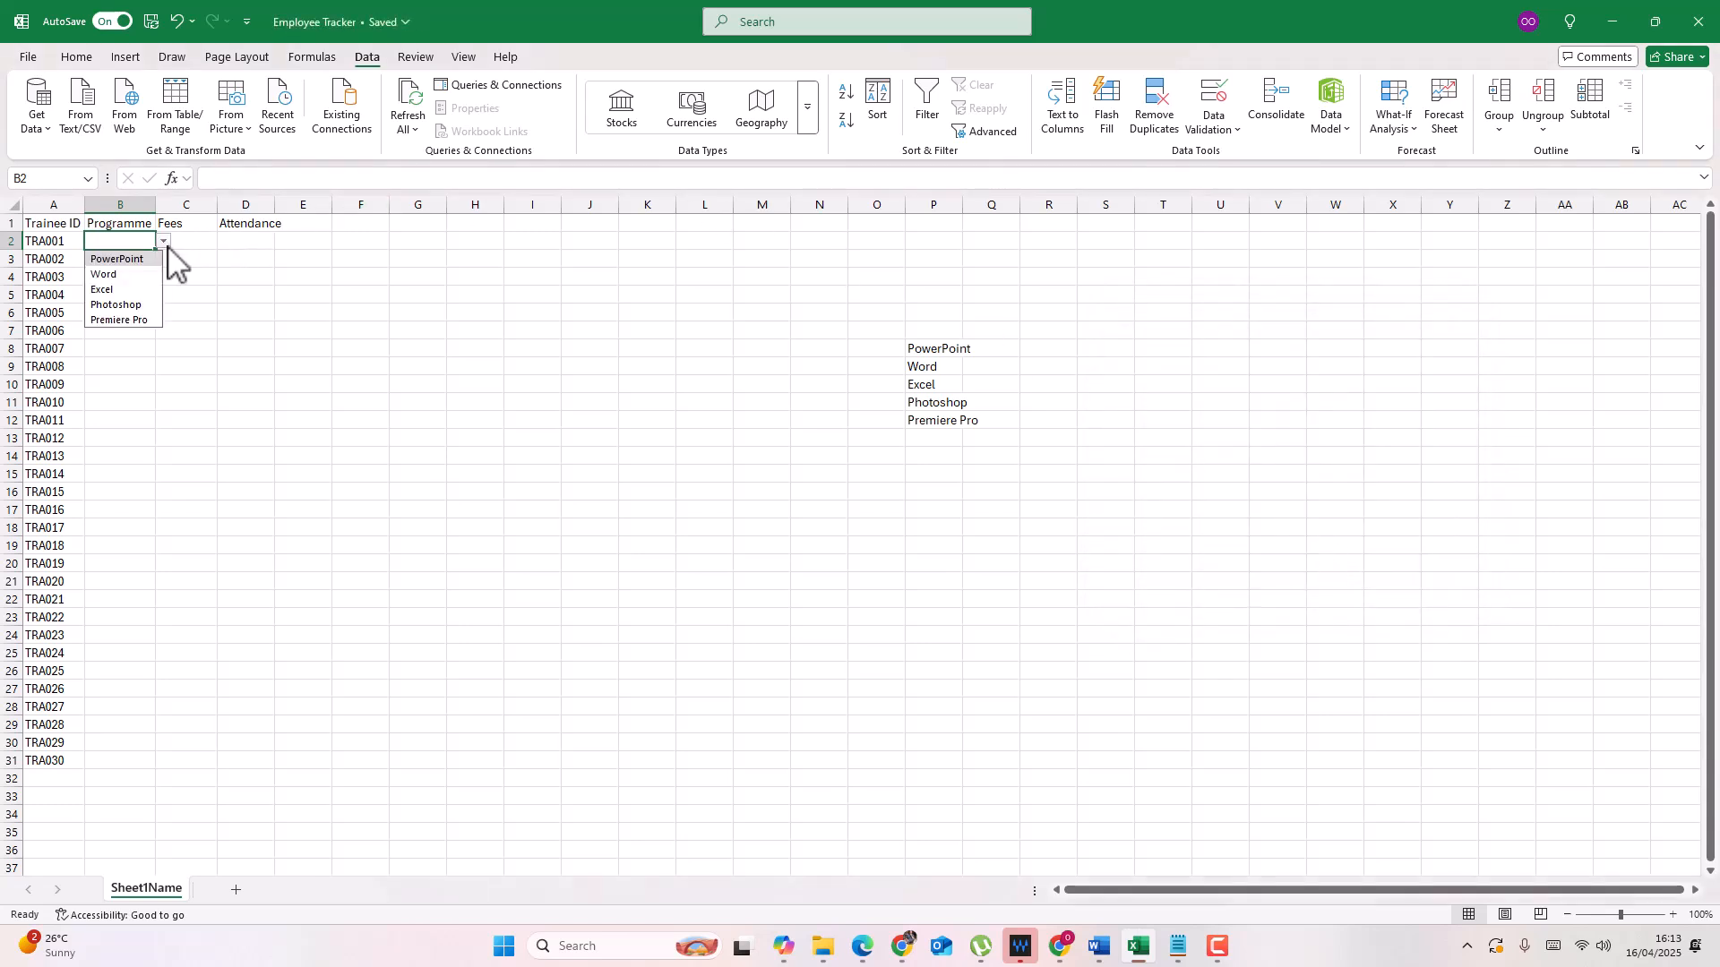
left_click(151, 261)
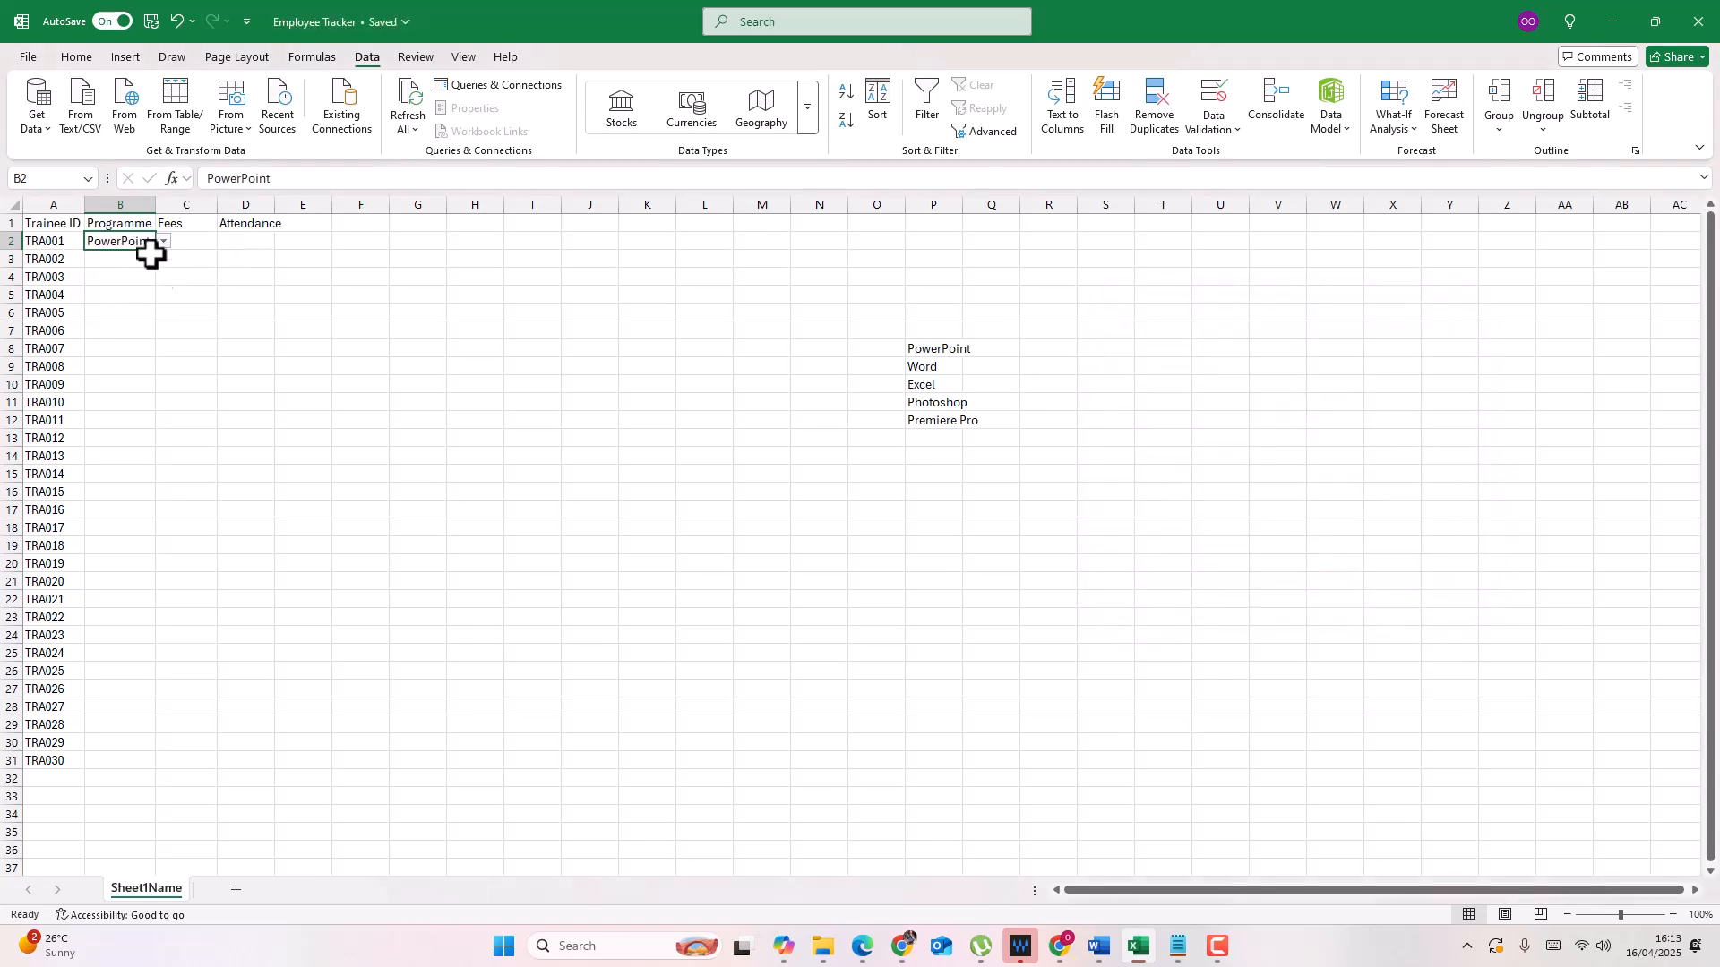
left_click_drag(157, 263, 126, 771)
Step: Set the programme to Word for TRA002 in B3 and Excel for TRA003 in B4
left_click(126, 261)
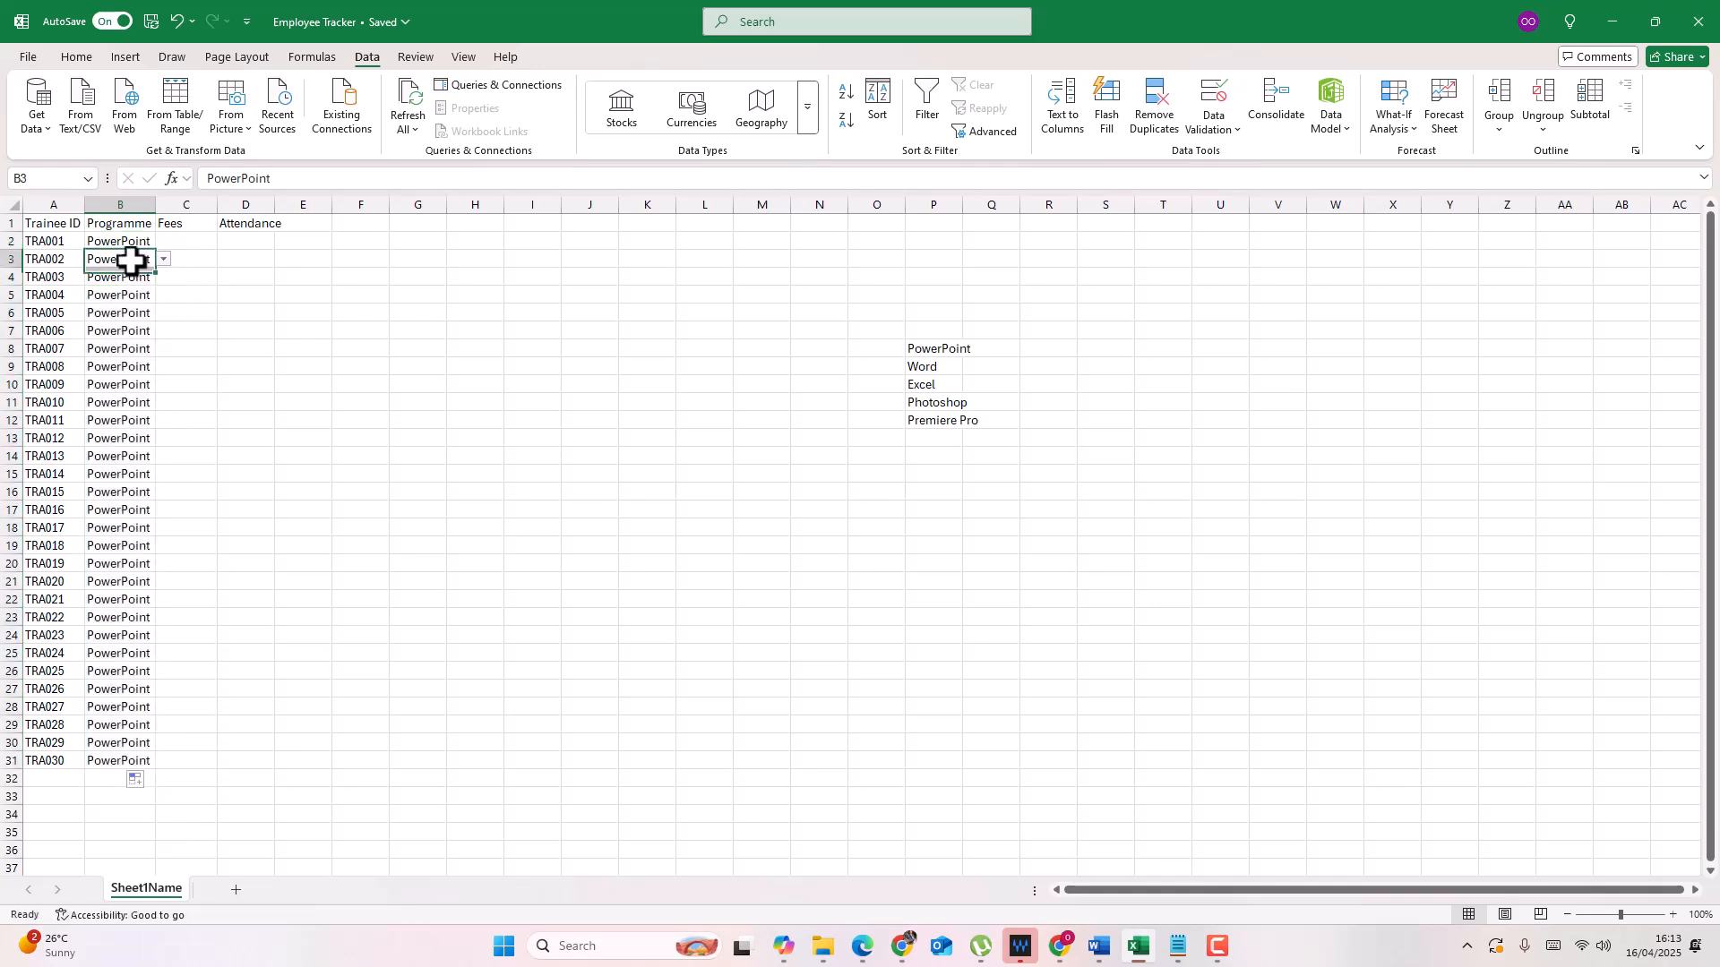
left_click(165, 259)
left_click(123, 293)
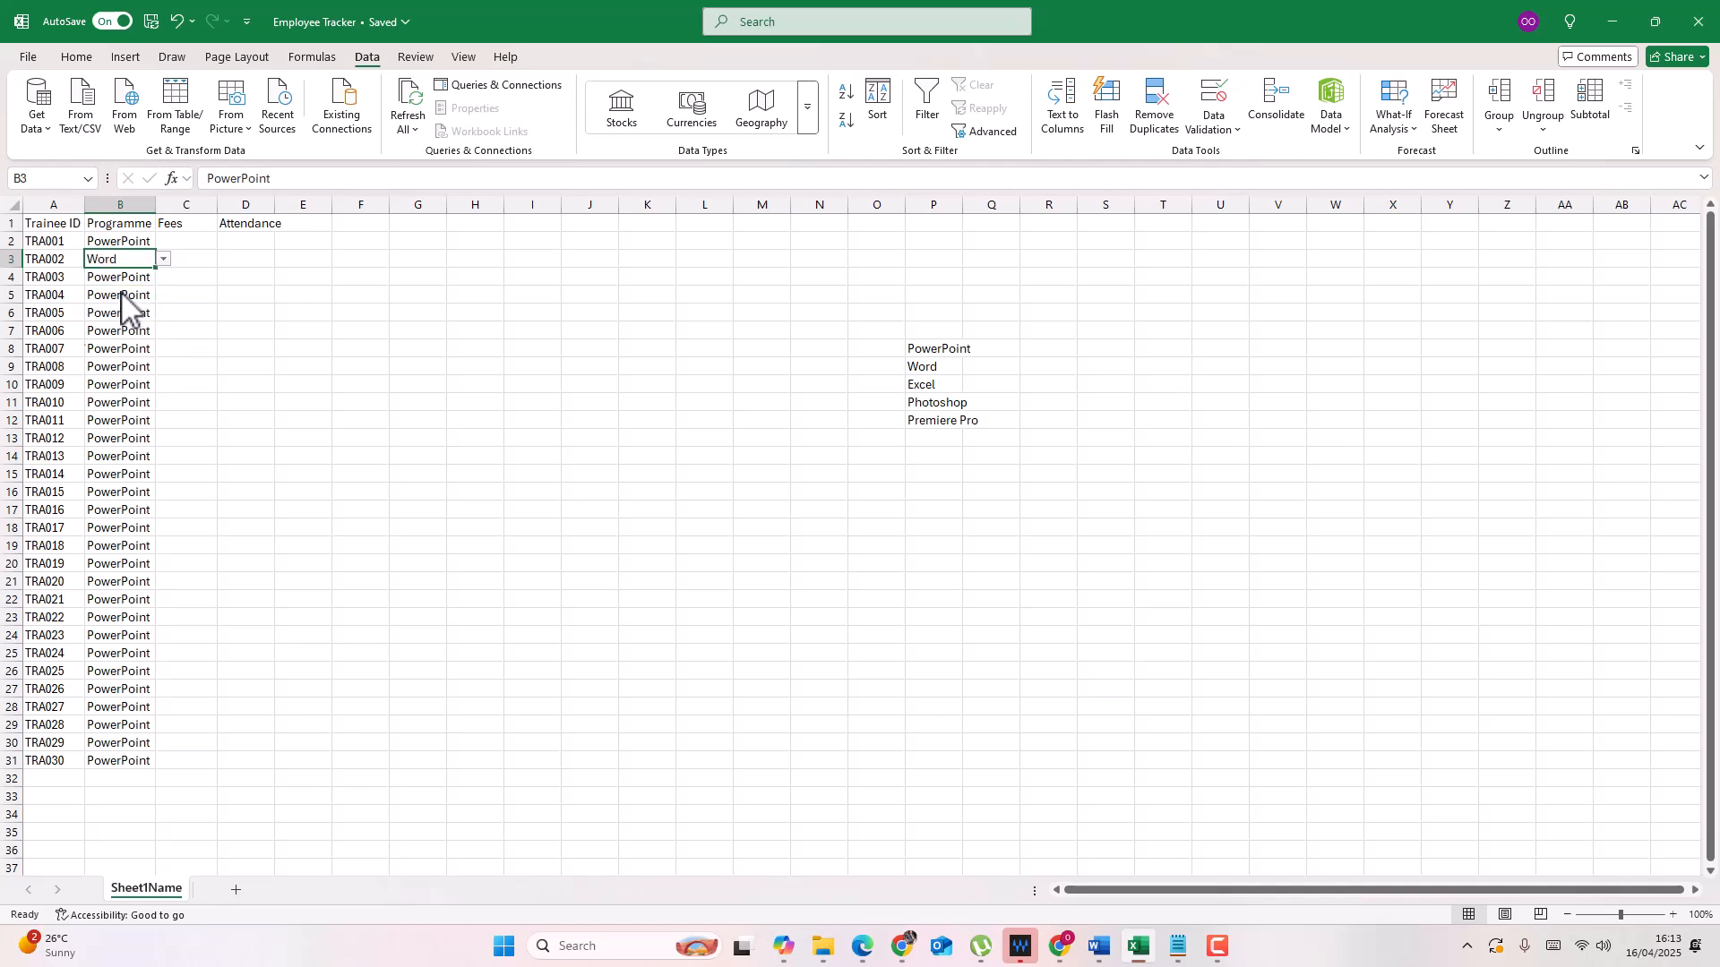
left_click(141, 279)
left_click(164, 278)
left_click(130, 325)
Step: Set the programme to Excel for TRA004 in B5 and Photoshop for TRA005 in B6
left_click(142, 297)
left_click(163, 295)
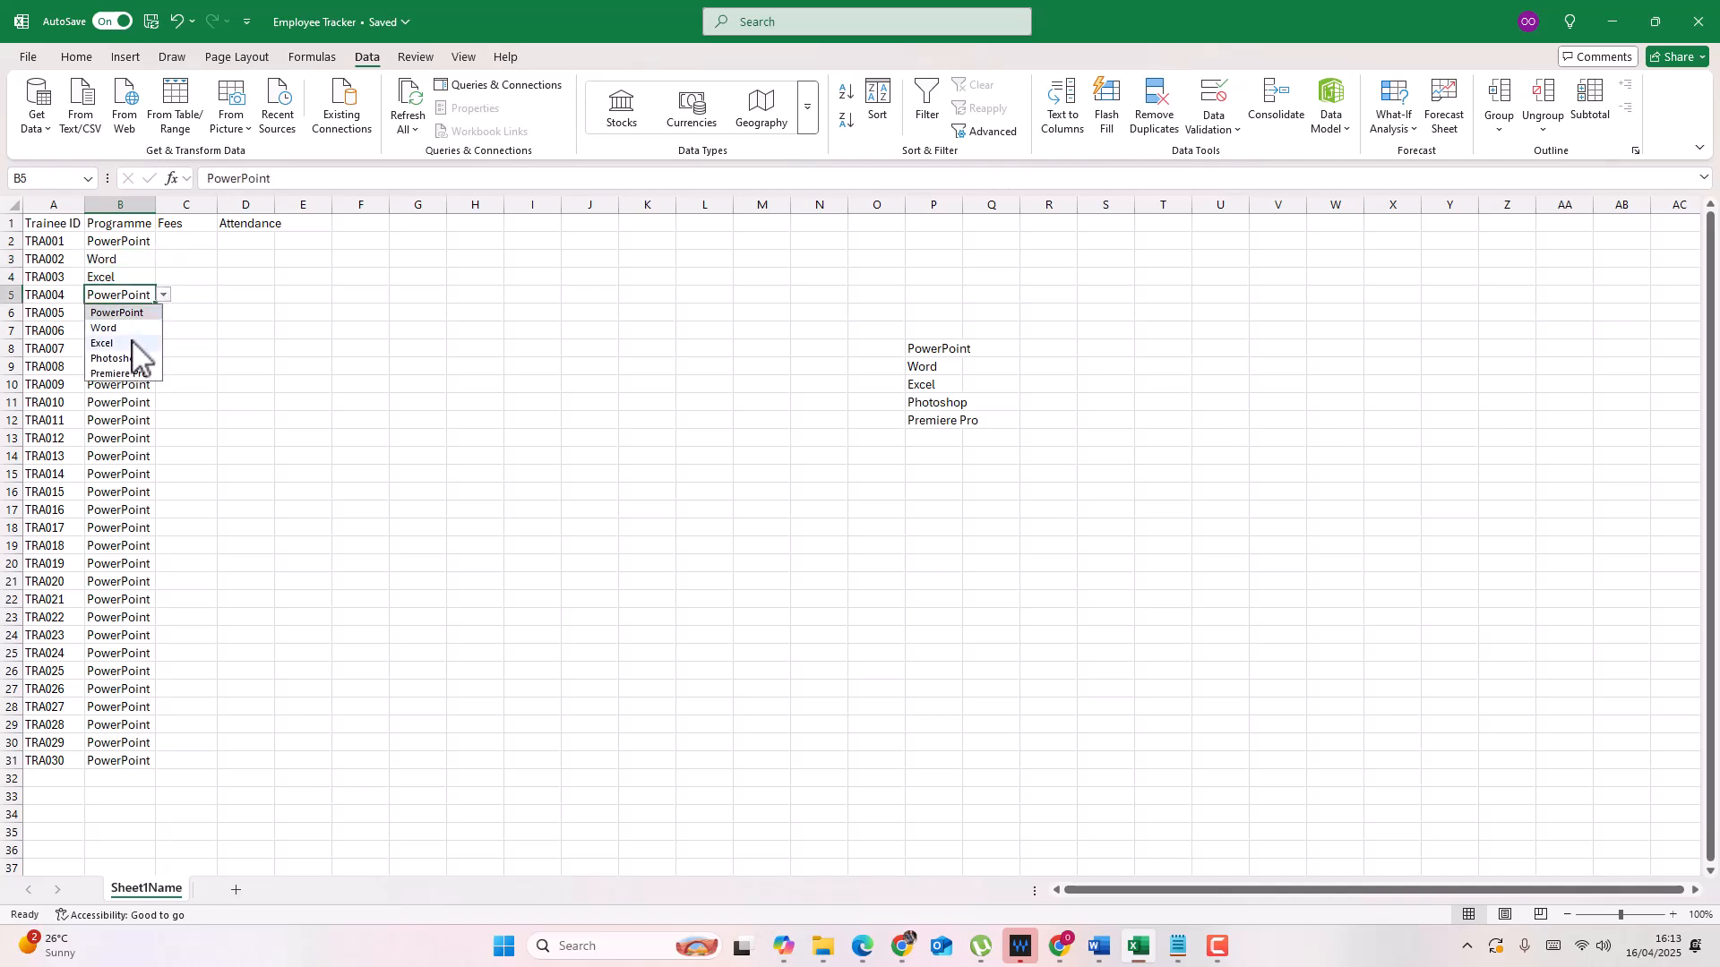
left_click(134, 345)
left_click(143, 315)
left_click(163, 313)
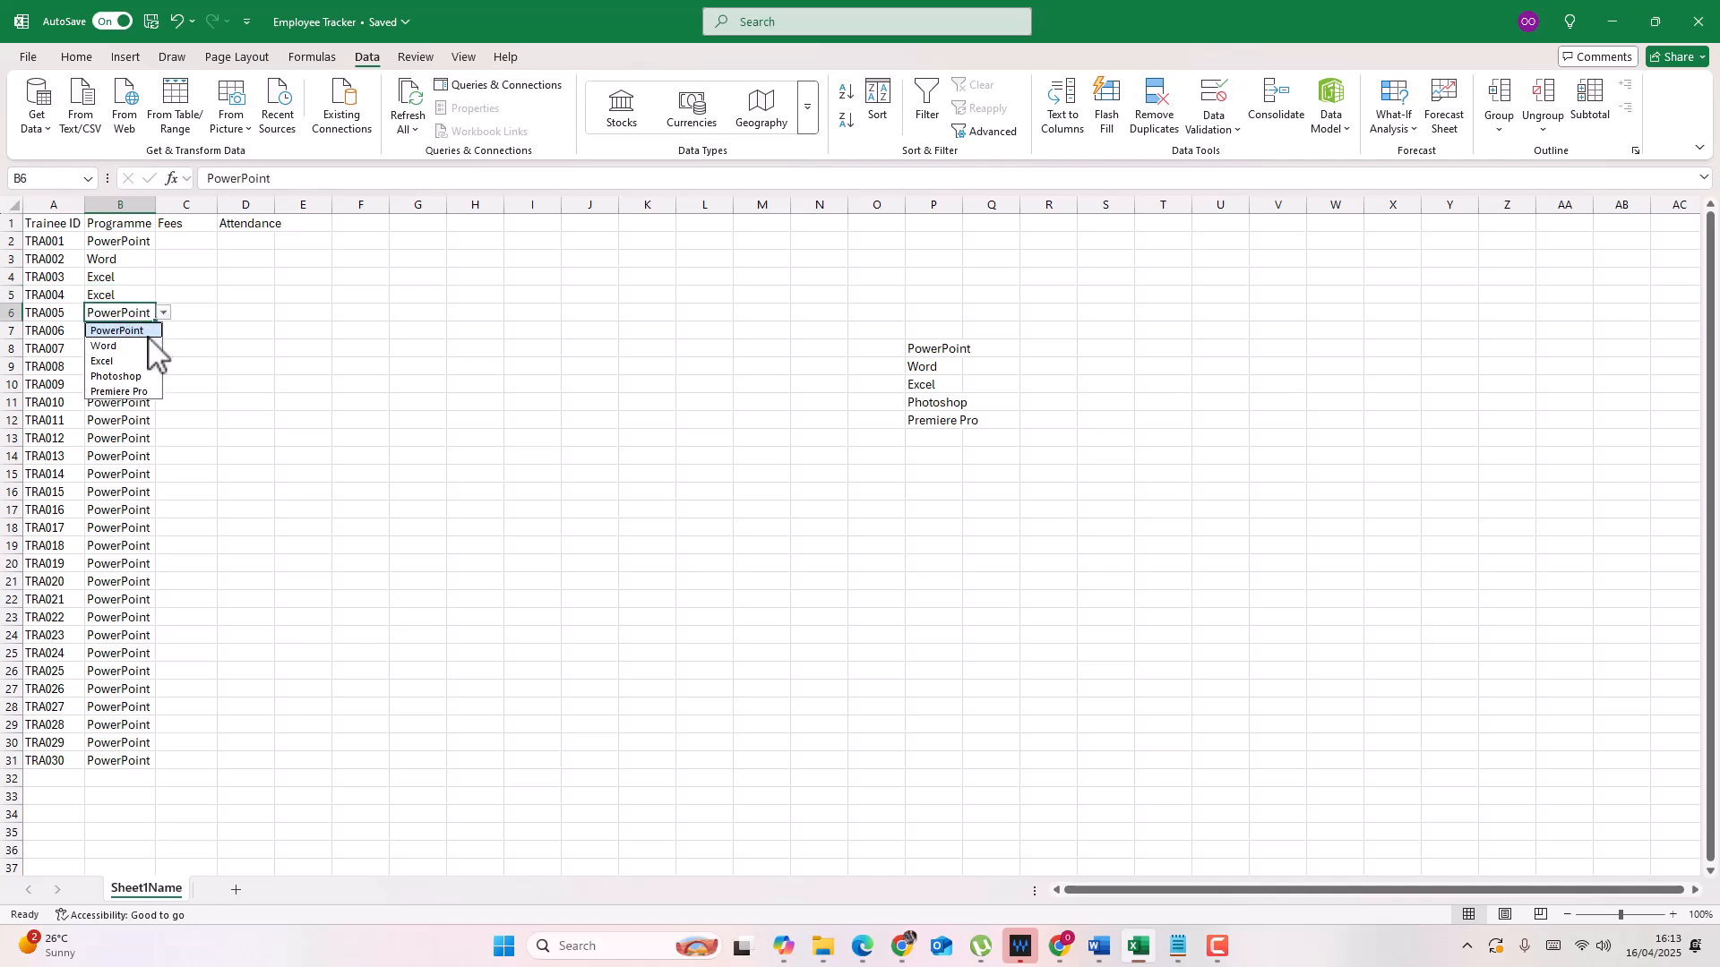
left_click(134, 381)
Step: Set the programme to Premiere Pro for TRA007 in B8 and Excel for TRA010 in B11
left_click(139, 346)
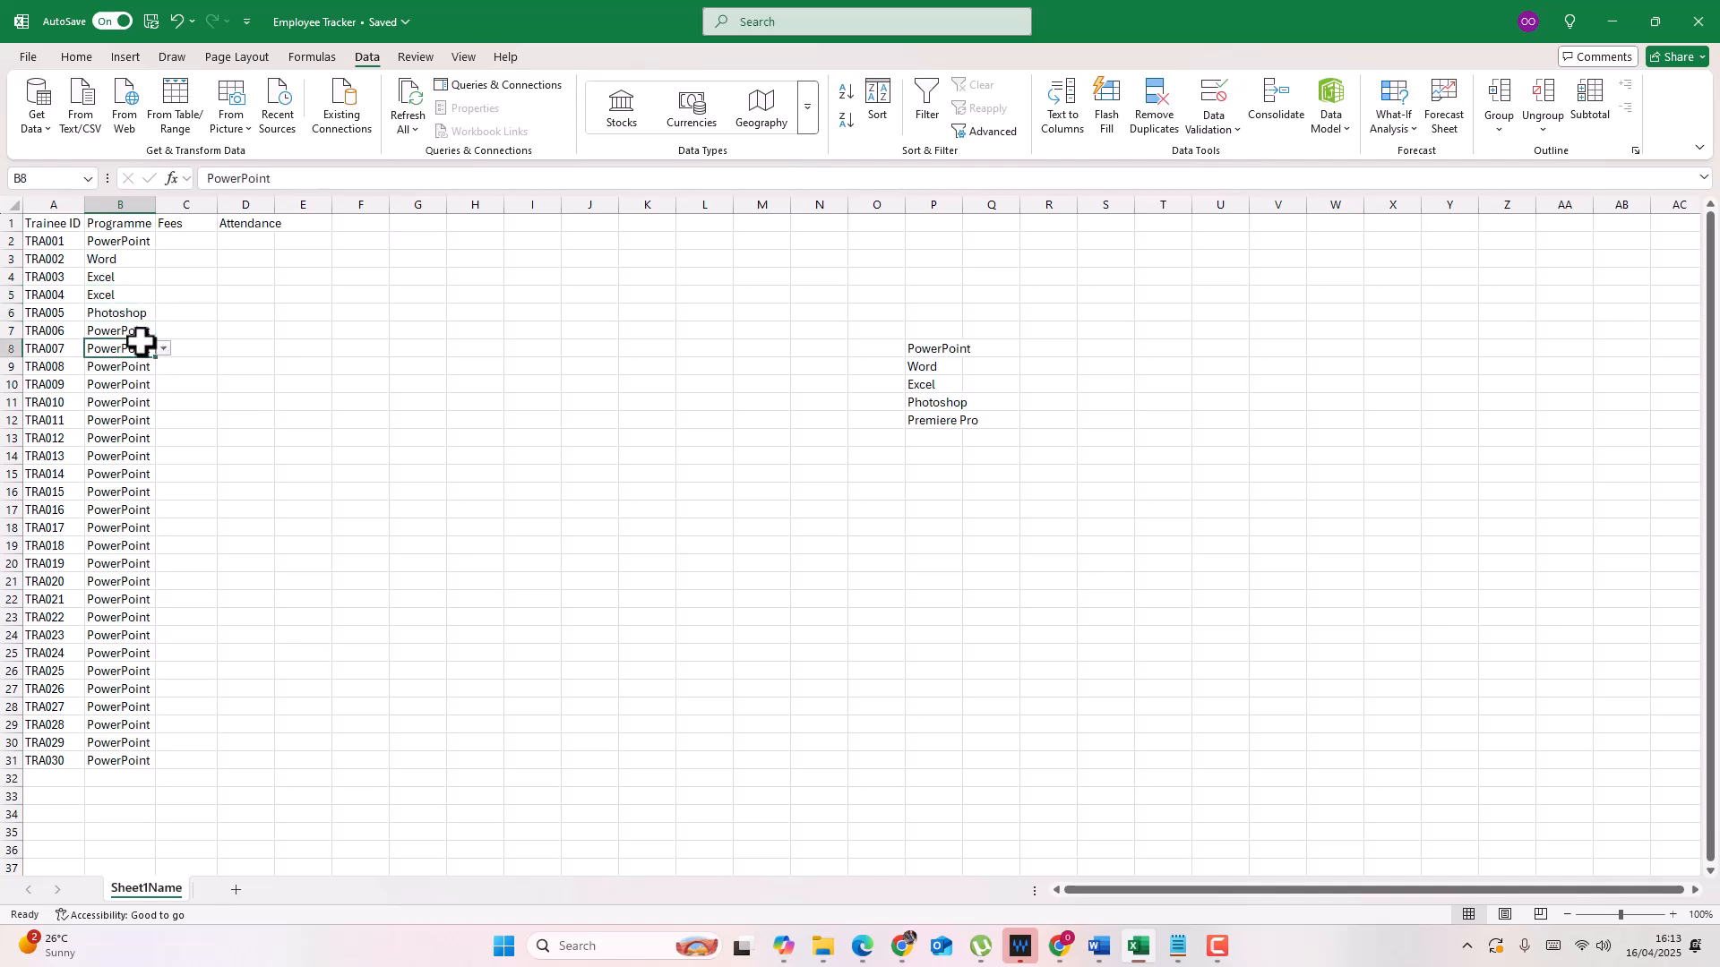
left_click(164, 348)
left_click(128, 428)
left_click(134, 402)
left_click(164, 402)
left_click(112, 450)
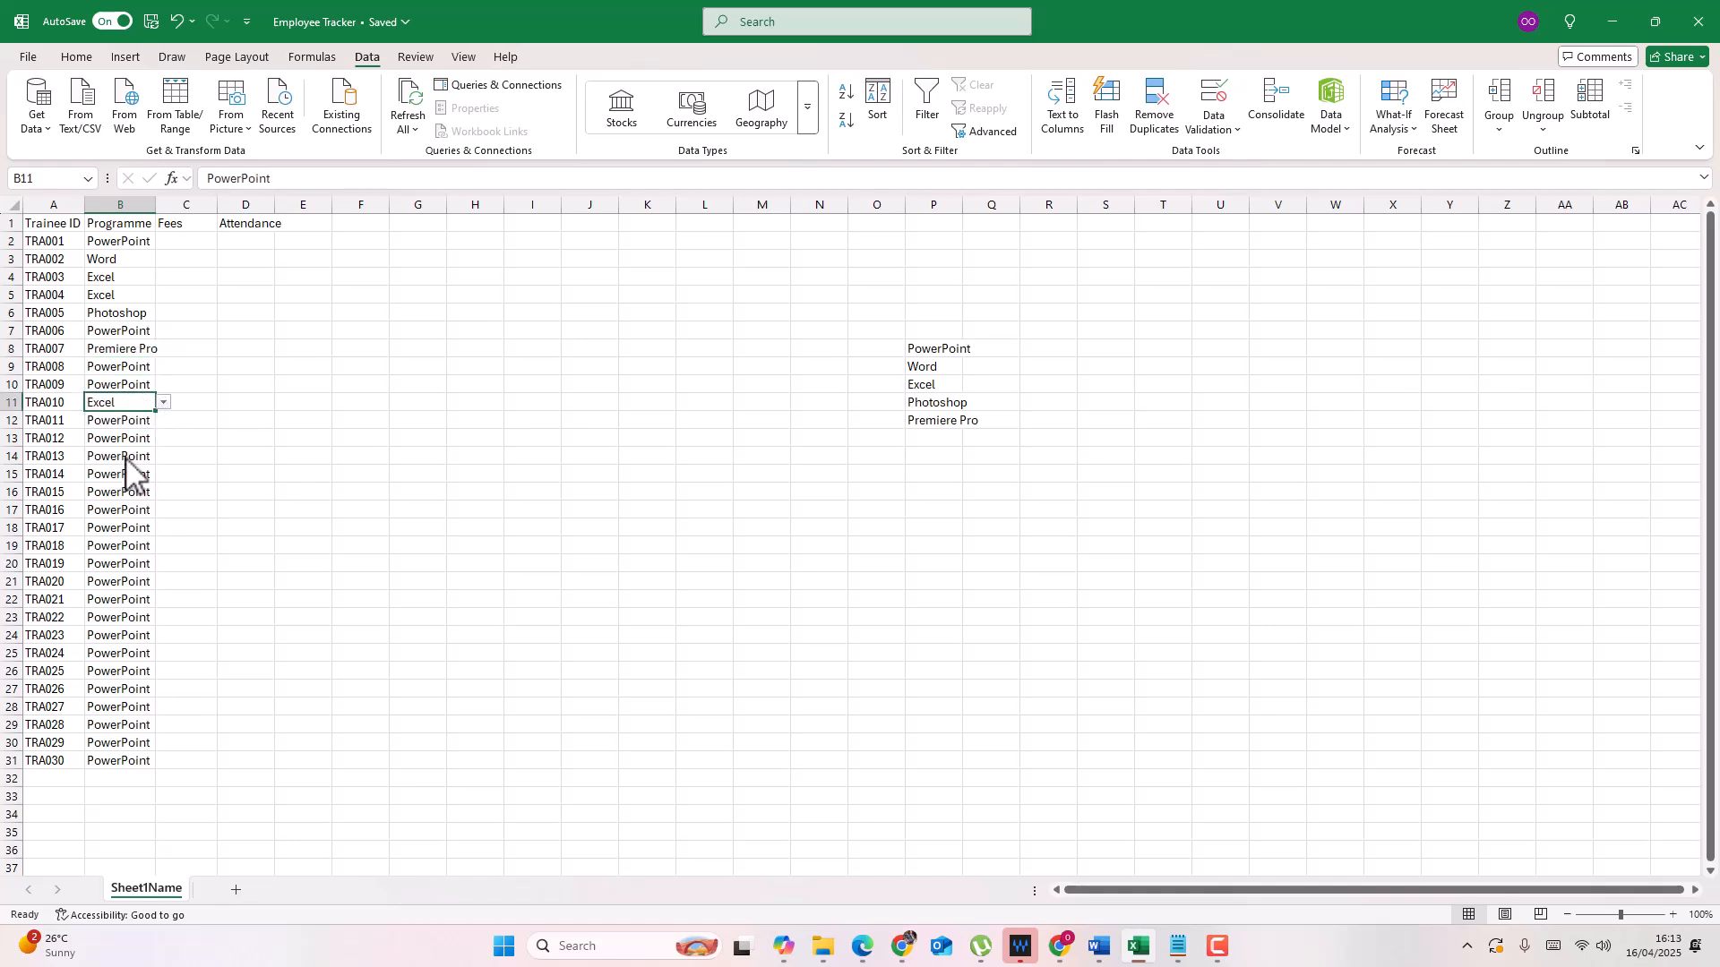
Step: Set the programme to Photoshop for TRA011 in B12 and Word for TRA014 in B15
left_click(146, 423)
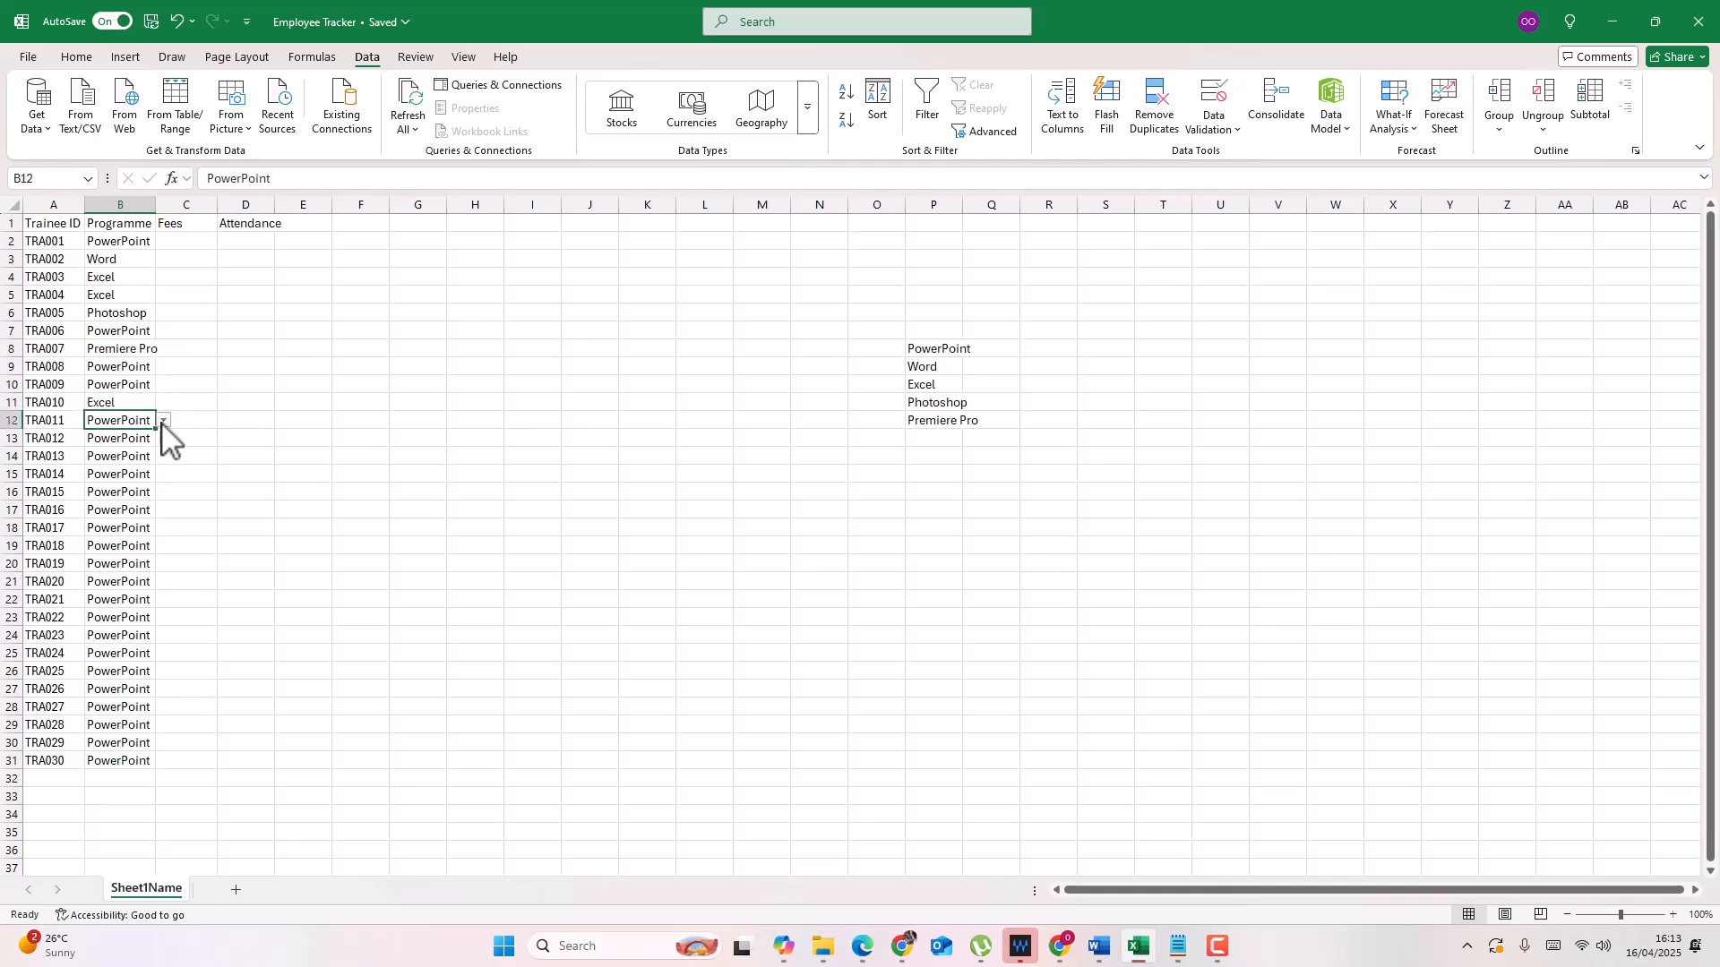
left_click(163, 421)
left_click(134, 440)
left_click(163, 421)
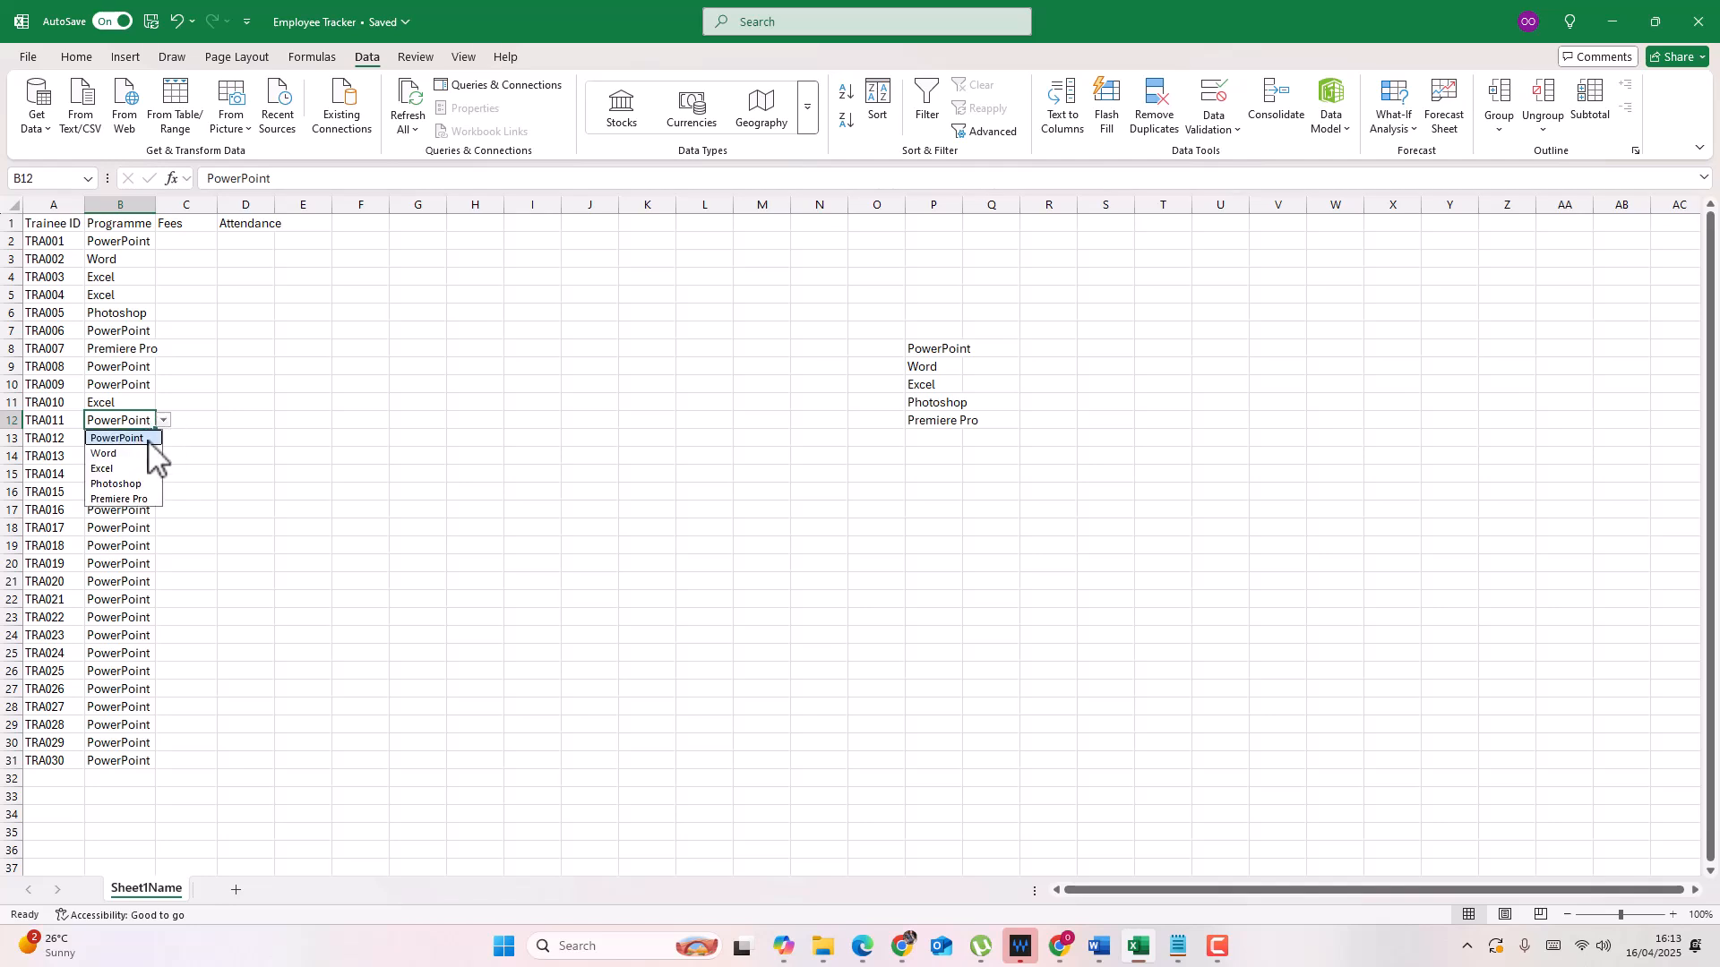
left_click(136, 484)
left_click(135, 479)
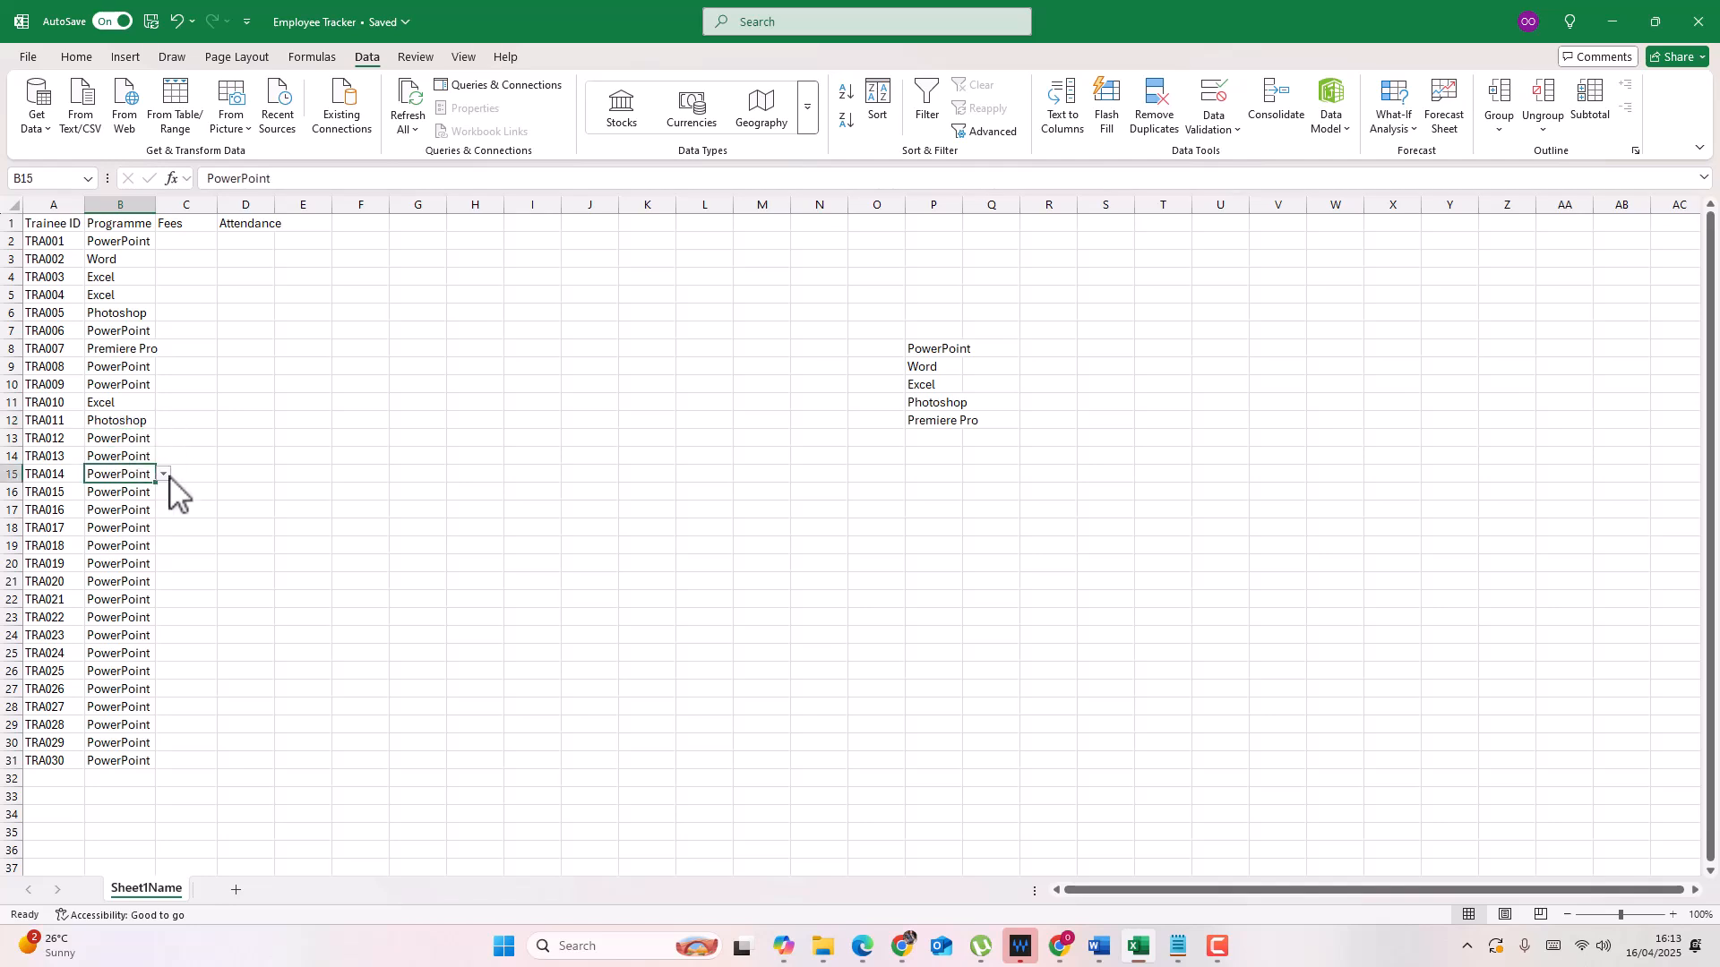
left_click(164, 474)
left_click(128, 507)
Step: Set the programme to Excel for TRA015 in B16 and Photoshop for TRA016 in B17
left_click(135, 494)
left_click(164, 492)
left_click(139, 540)
left_click(138, 512)
left_click(163, 510)
left_click(137, 573)
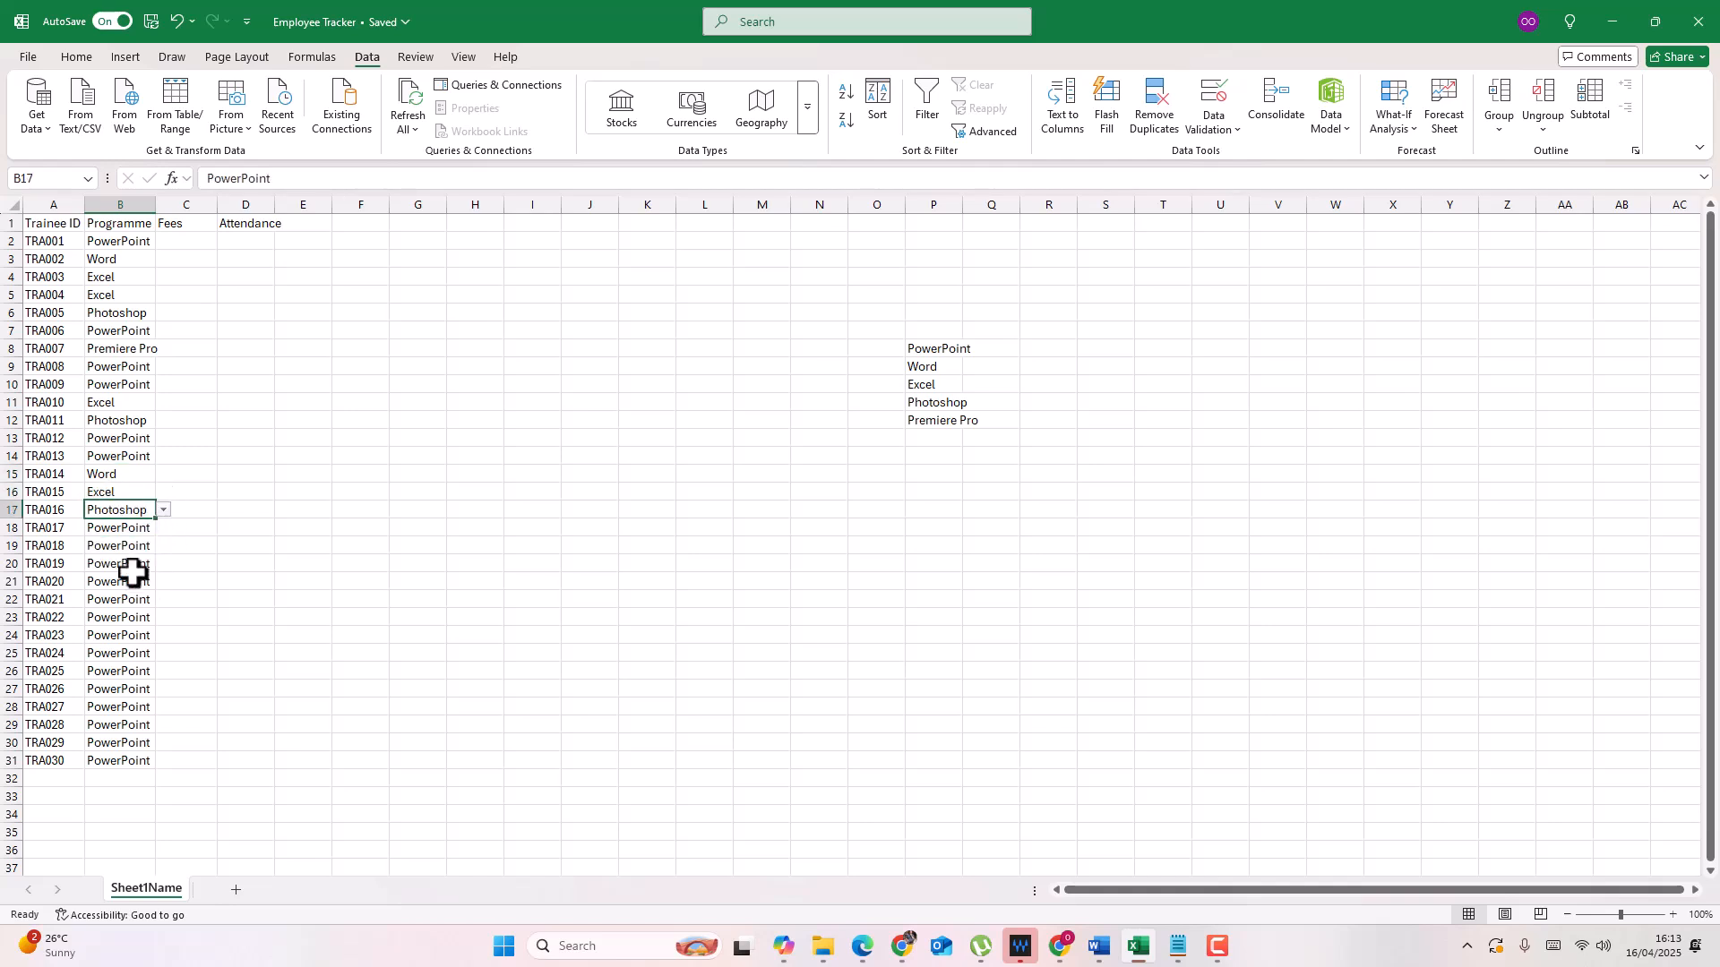
Step: Set the programme to Premiere Pro for TRA017, TRA018 and TRA019 in B18 to B20
left_click(134, 528)
left_click(163, 528)
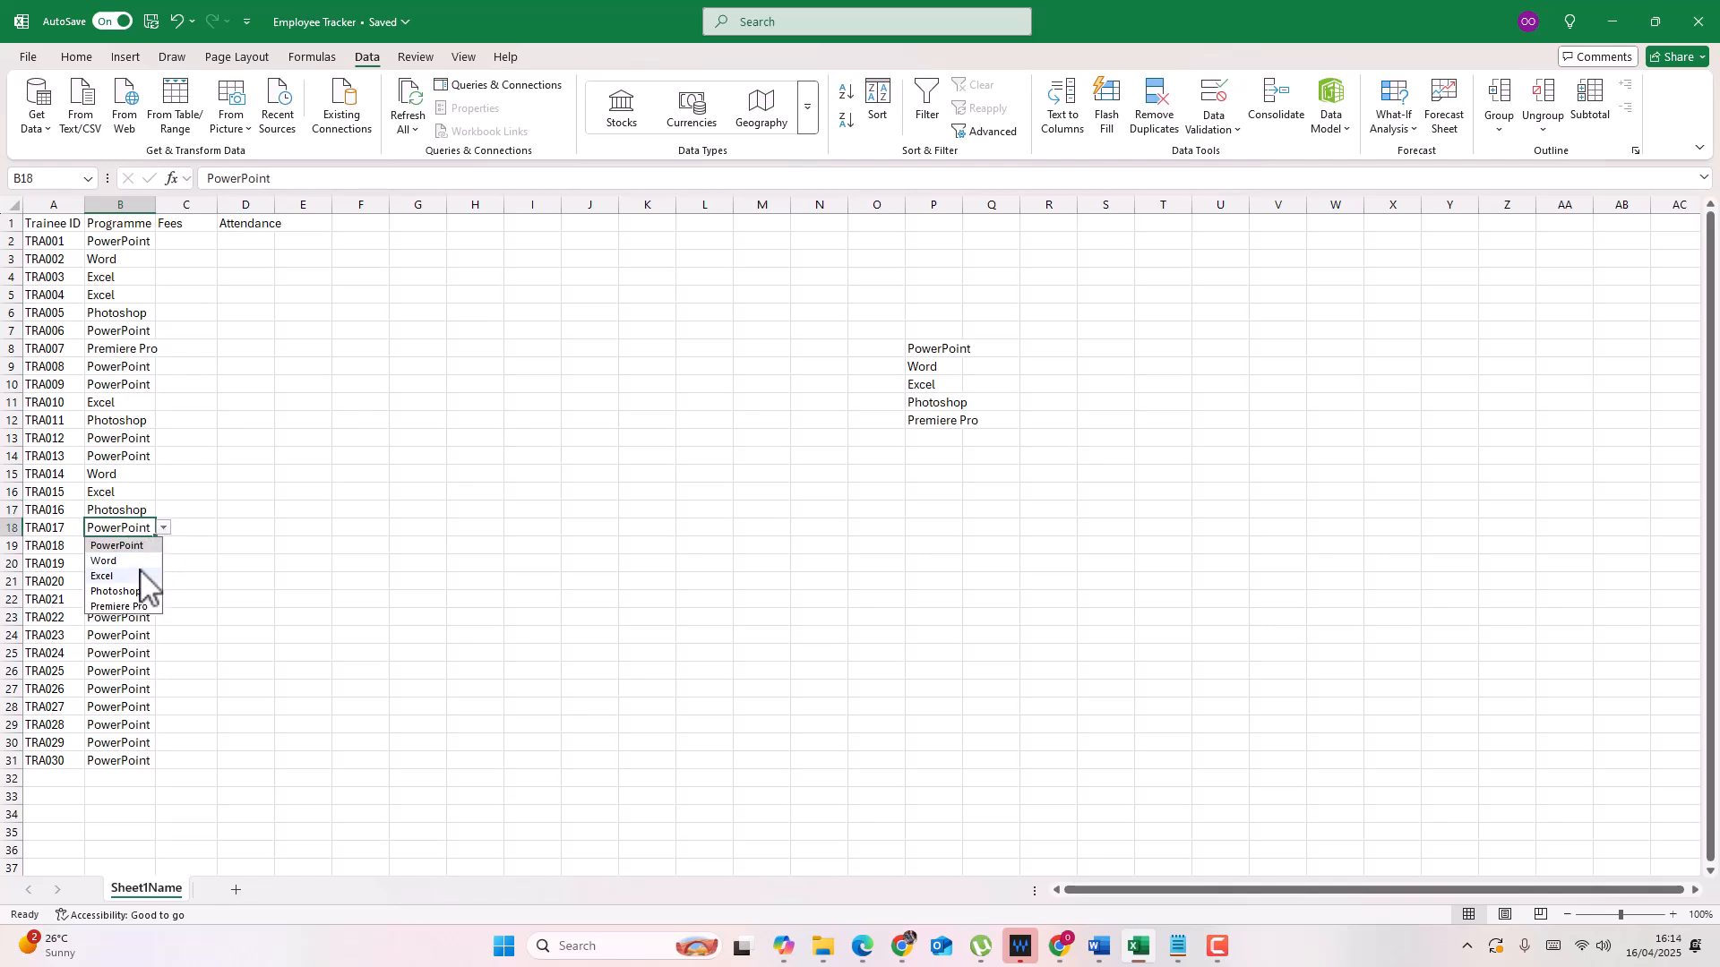
left_click(134, 606)
left_click(142, 545)
left_click(164, 546)
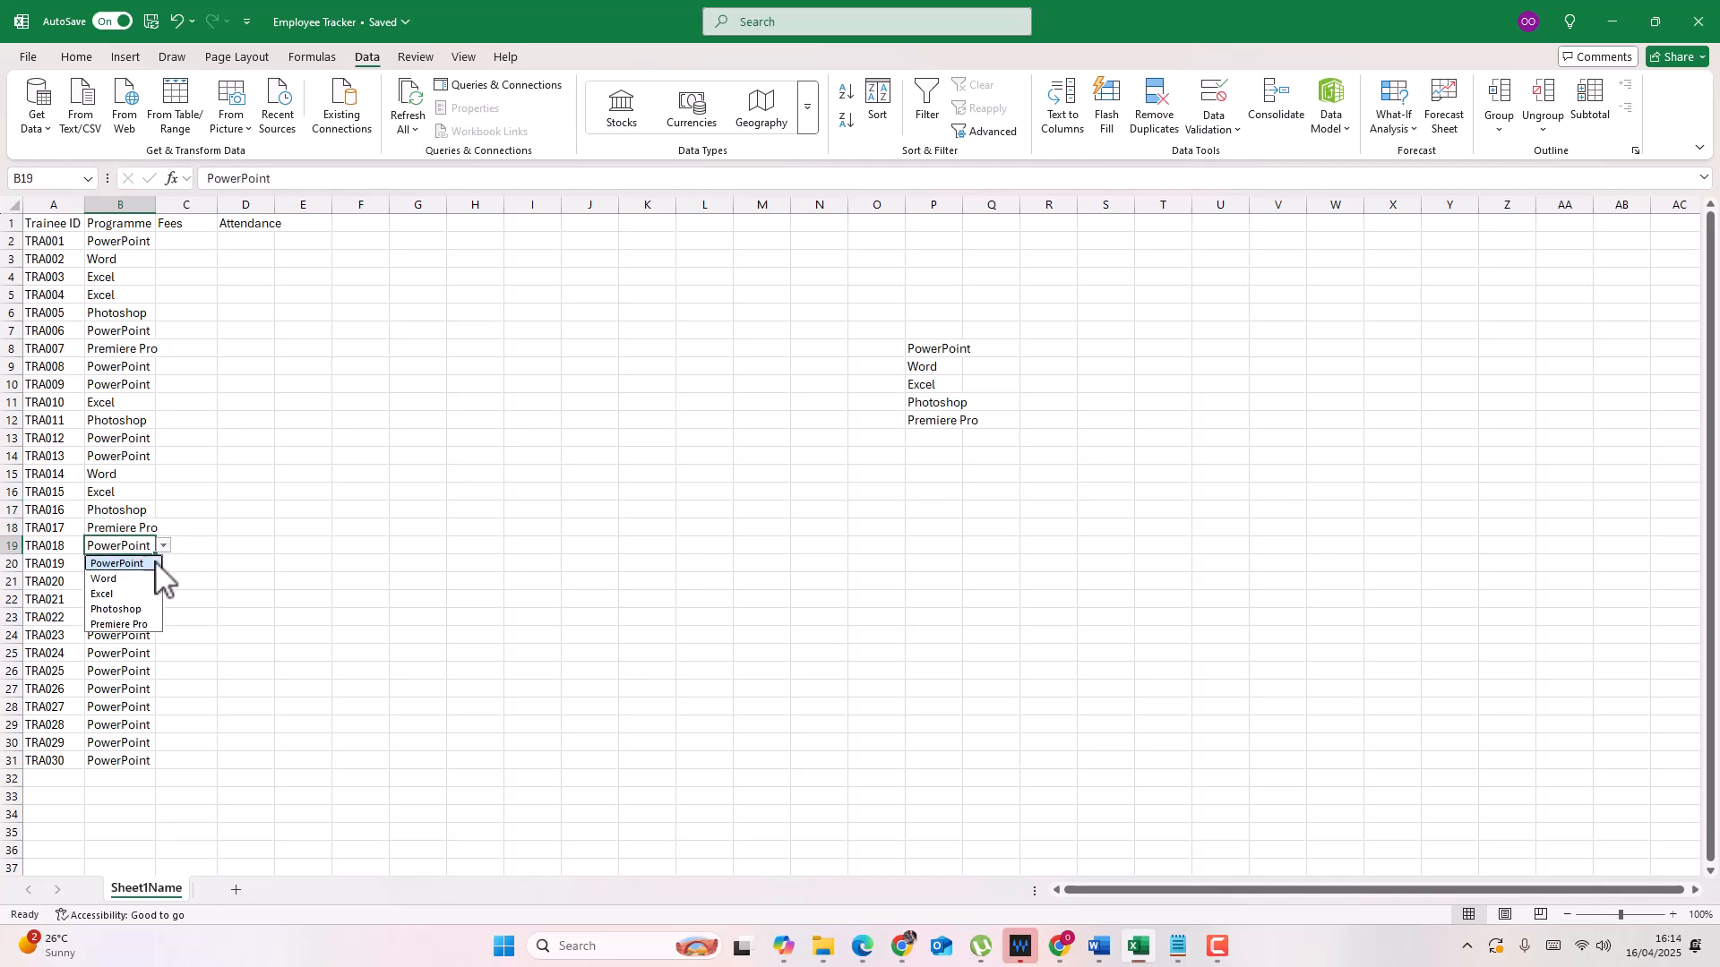
left_click(141, 624)
left_click(143, 564)
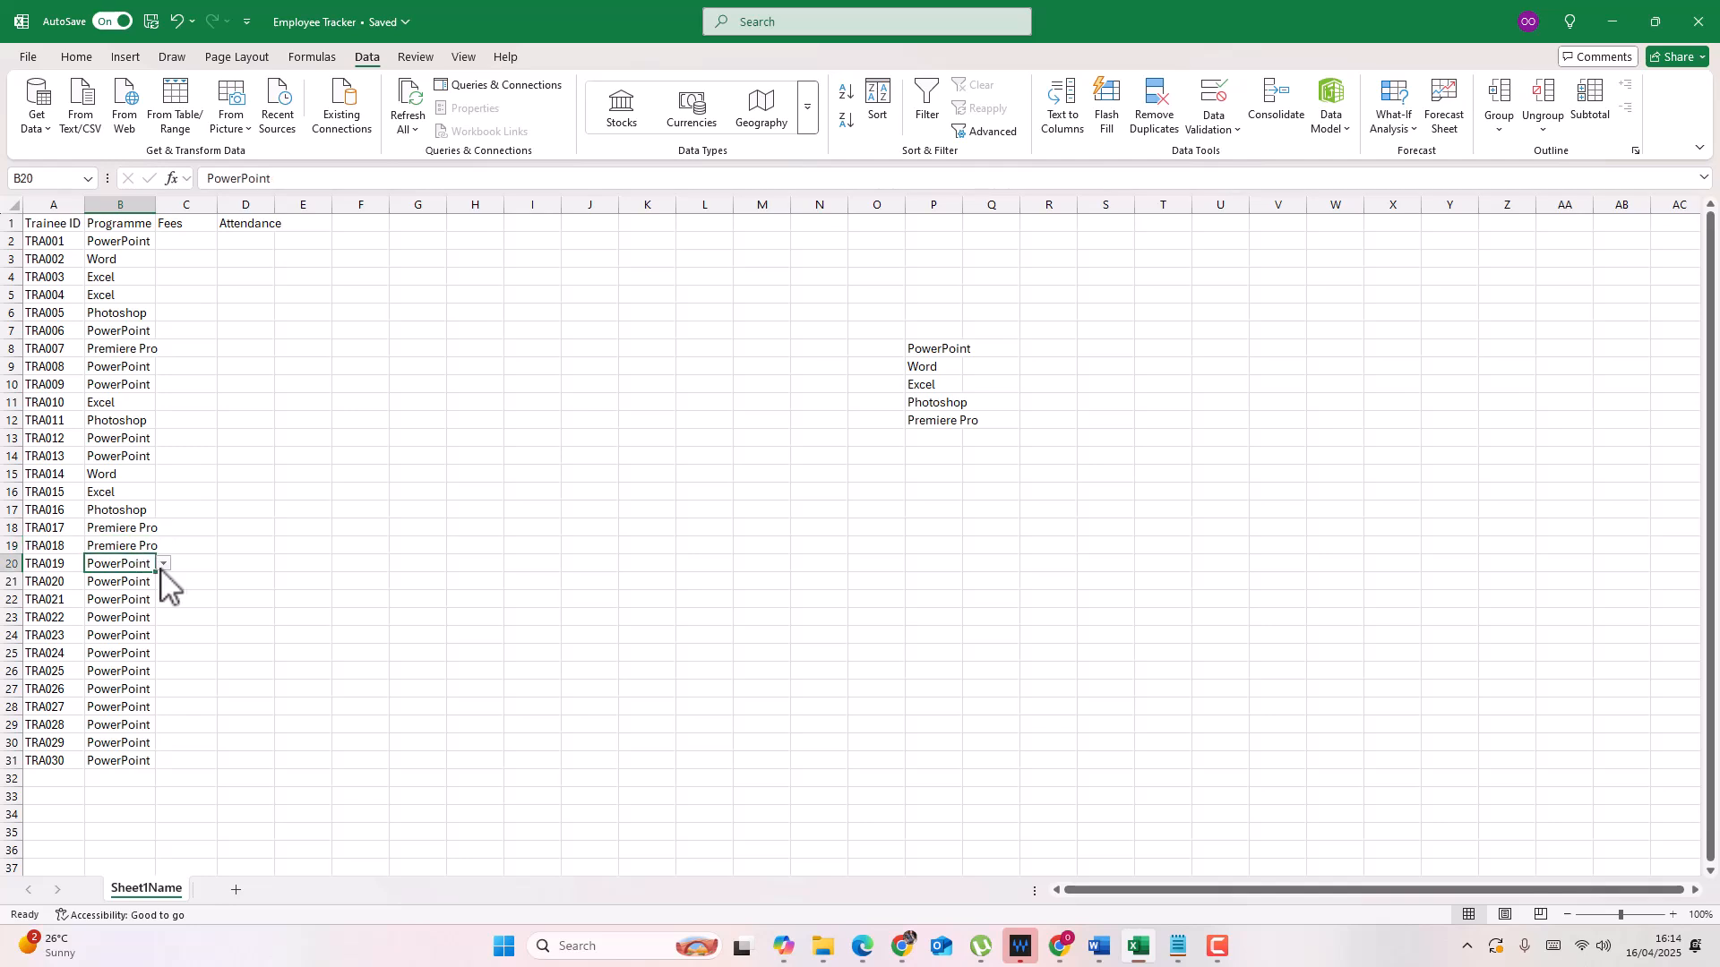
left_click(164, 563)
left_click(141, 641)
Step: Set the programme to Photoshop for TRA020 in B21 and Word for TRA022 in B23
left_click(150, 583)
left_click(164, 583)
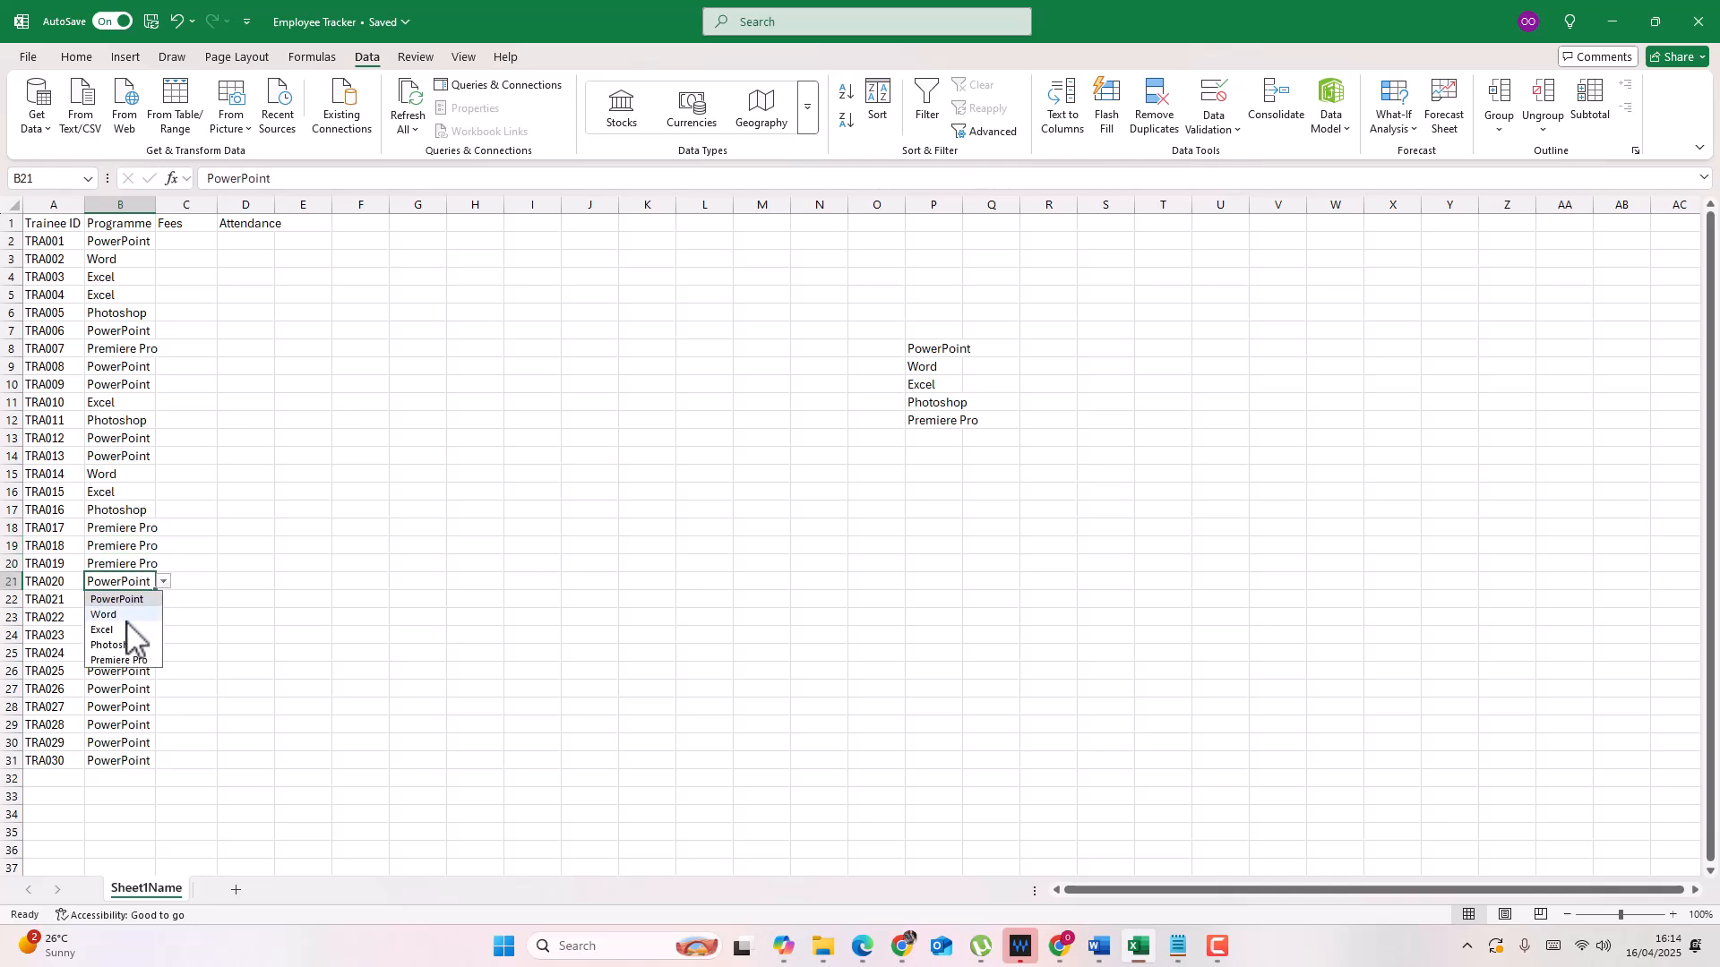
left_click(130, 644)
left_click(134, 617)
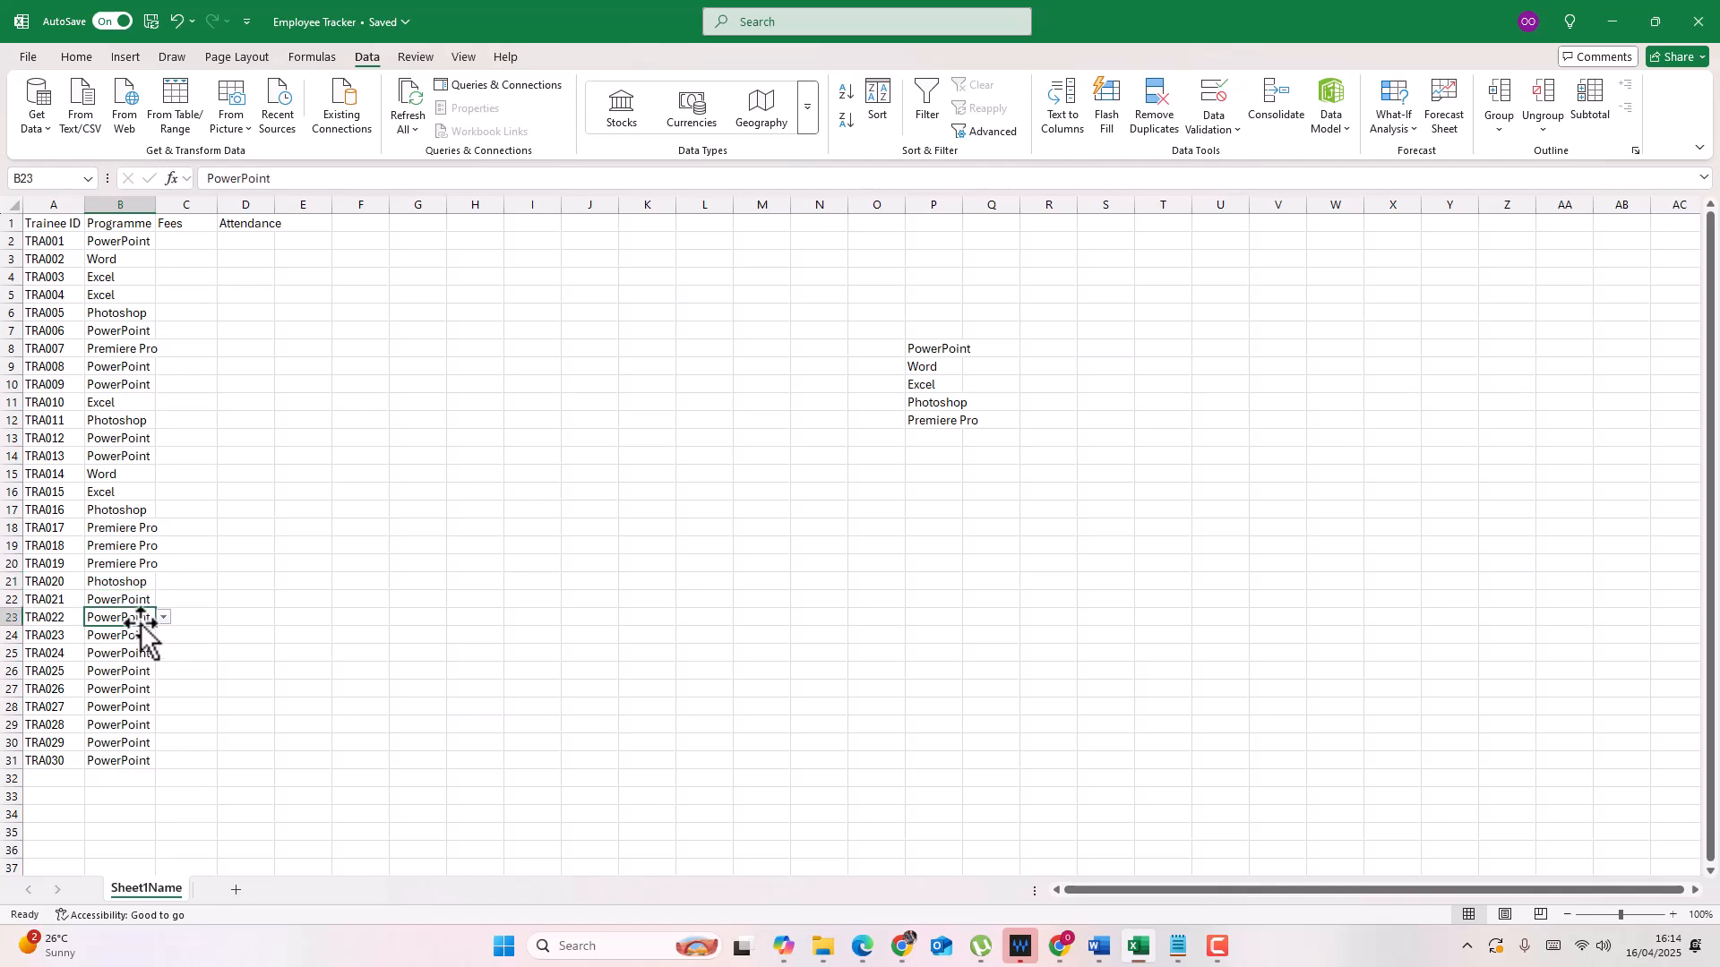
left_click(164, 617)
left_click(130, 652)
Step: Set the programme to Excel for TRA024 in B25 and Photoshop for TRA026 in B27
left_click(148, 653)
left_click(164, 653)
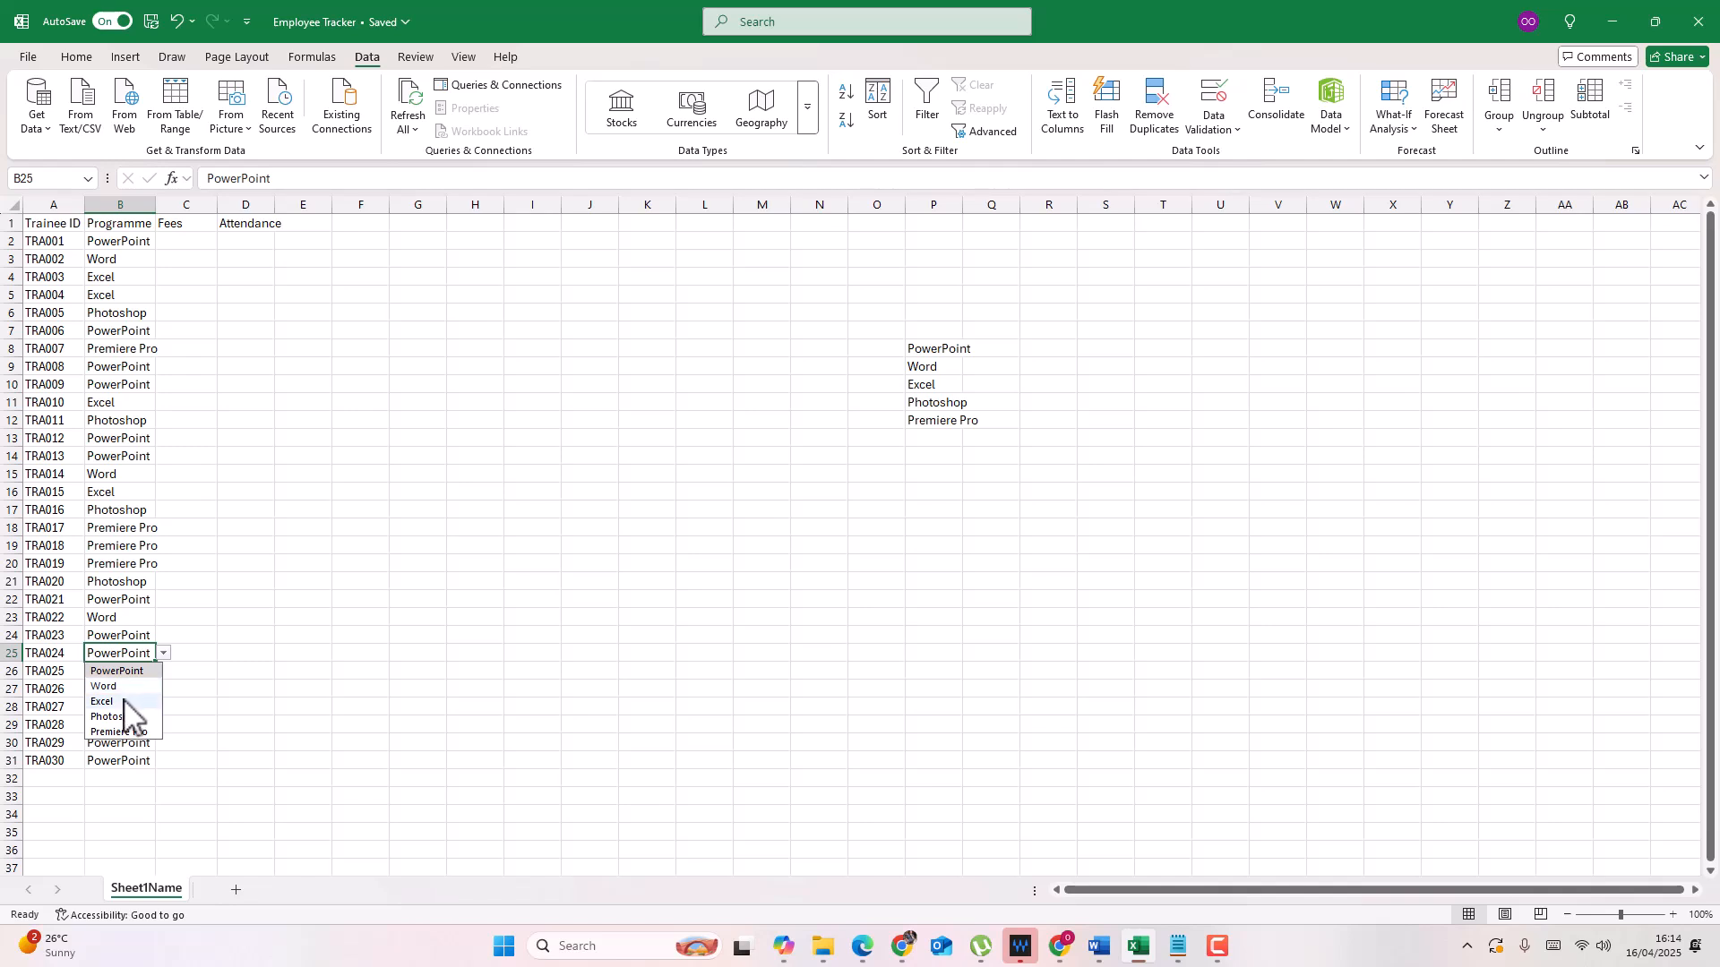
left_click(125, 702)
left_click(139, 689)
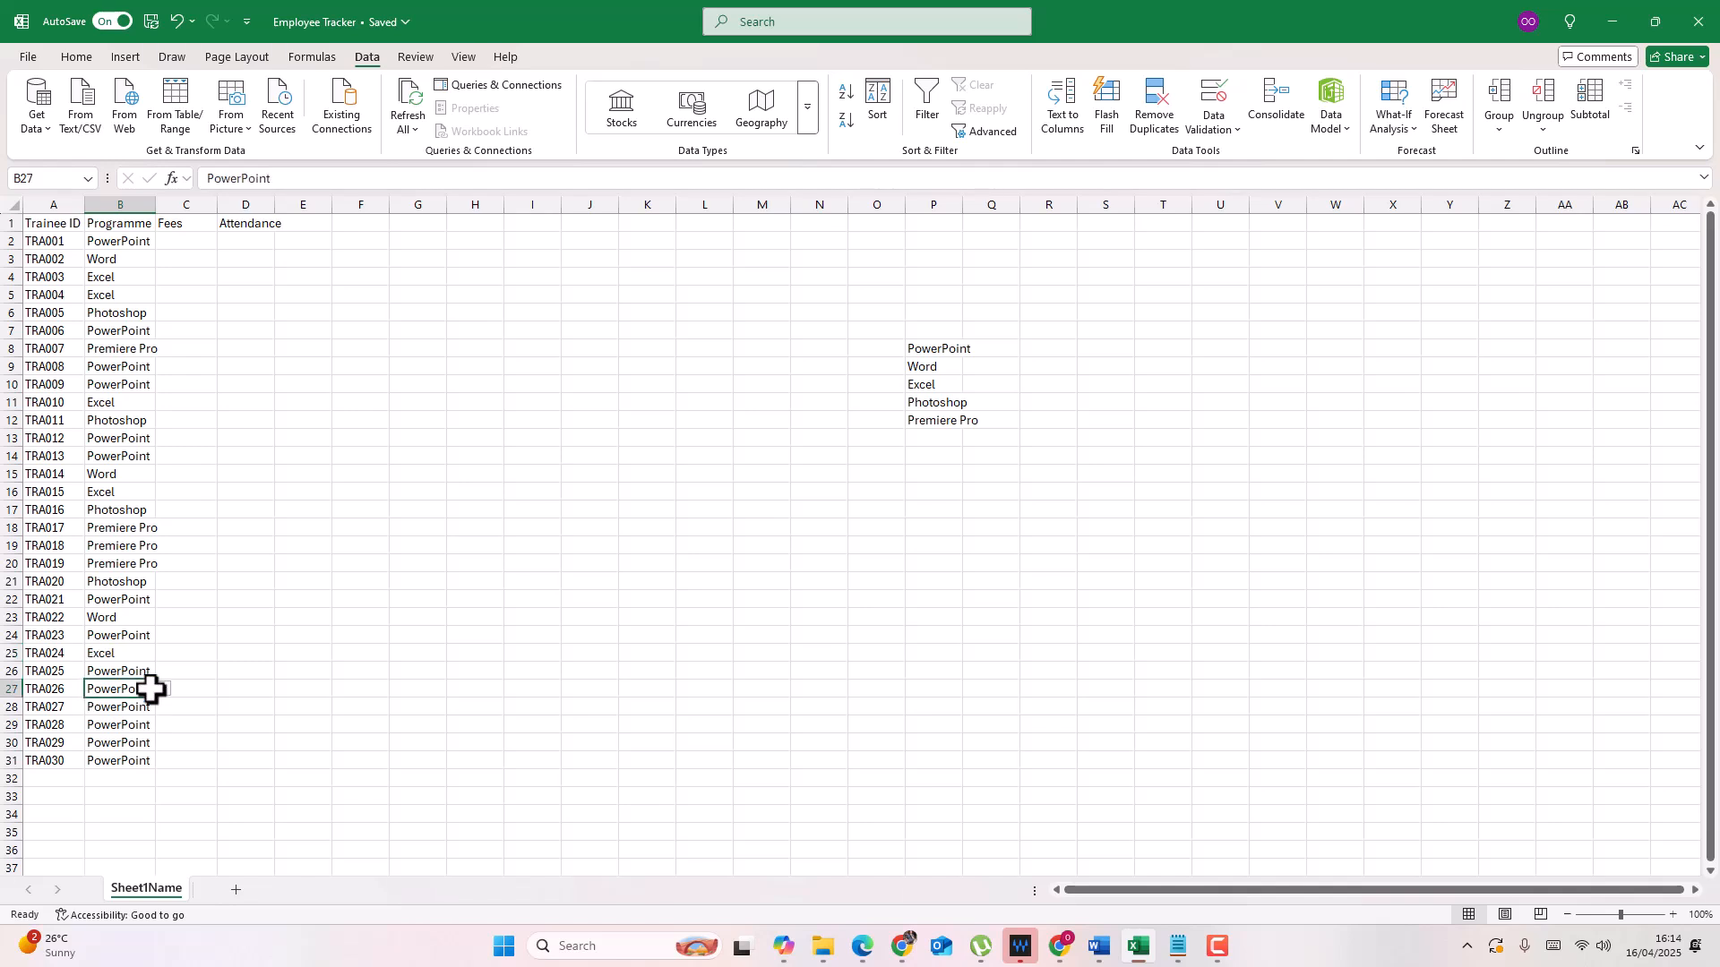
left_click(164, 689)
left_click(134, 753)
Step: Set the programme to Excel for TRA027 in B28 and Premiere Pro for TRA029 in B30
left_click(138, 706)
left_click(163, 707)
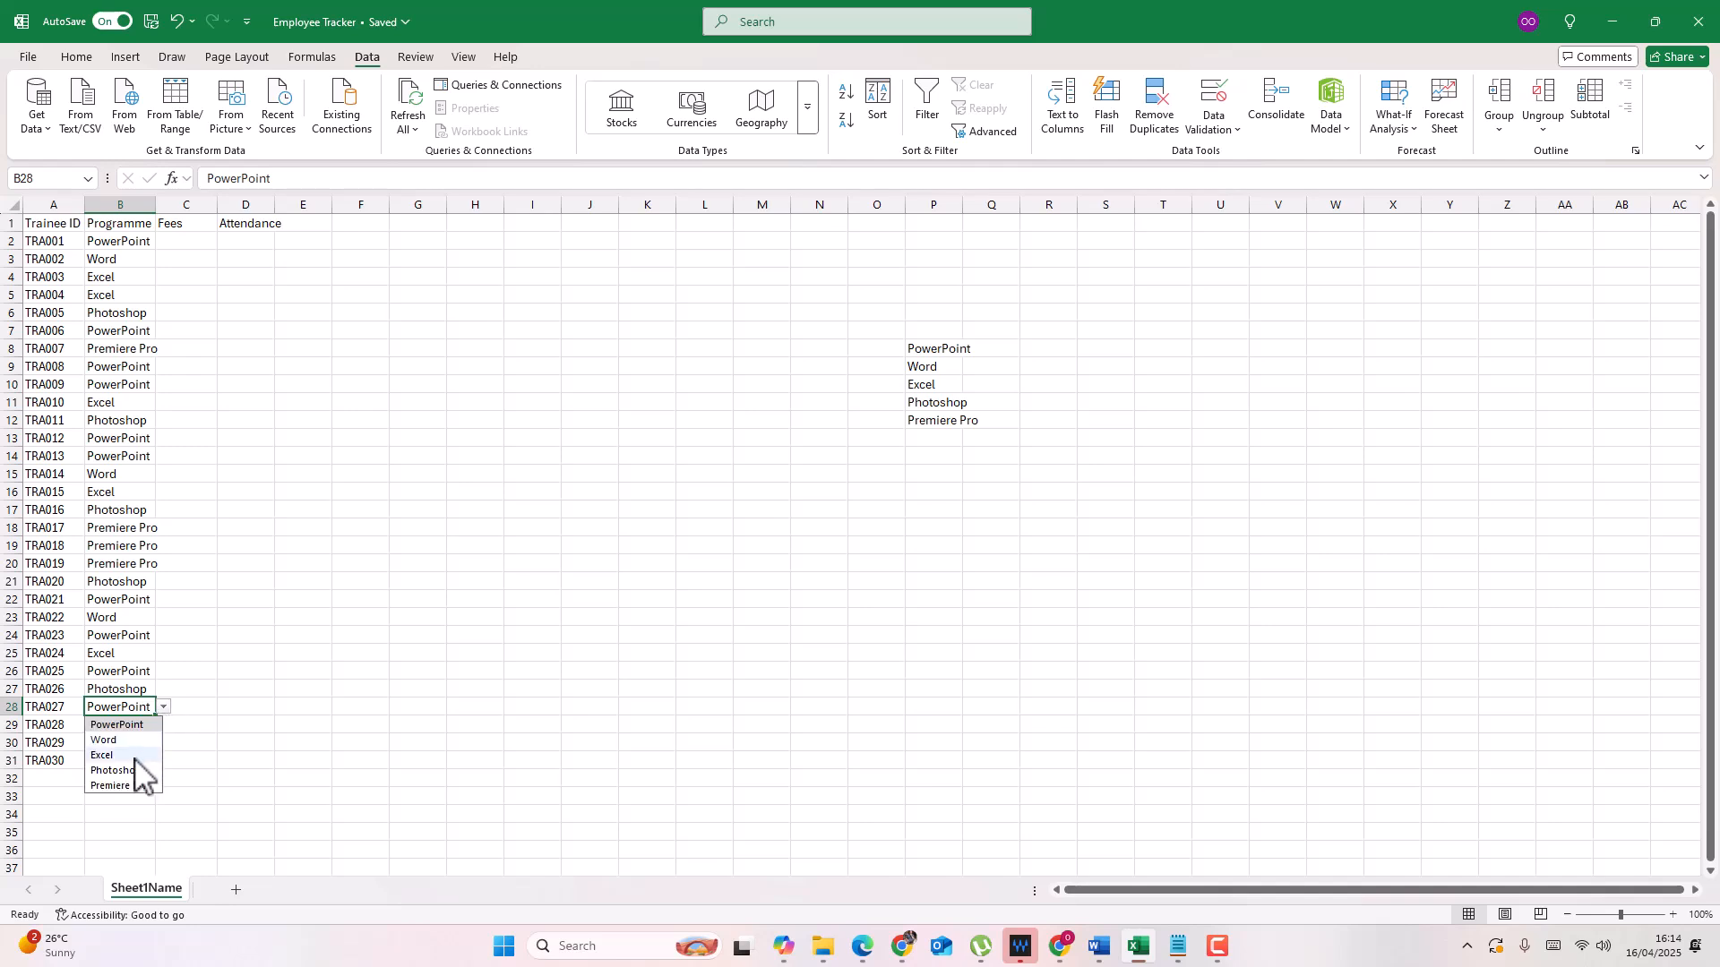
left_click(135, 755)
left_click(143, 743)
left_click(164, 743)
left_click(139, 821)
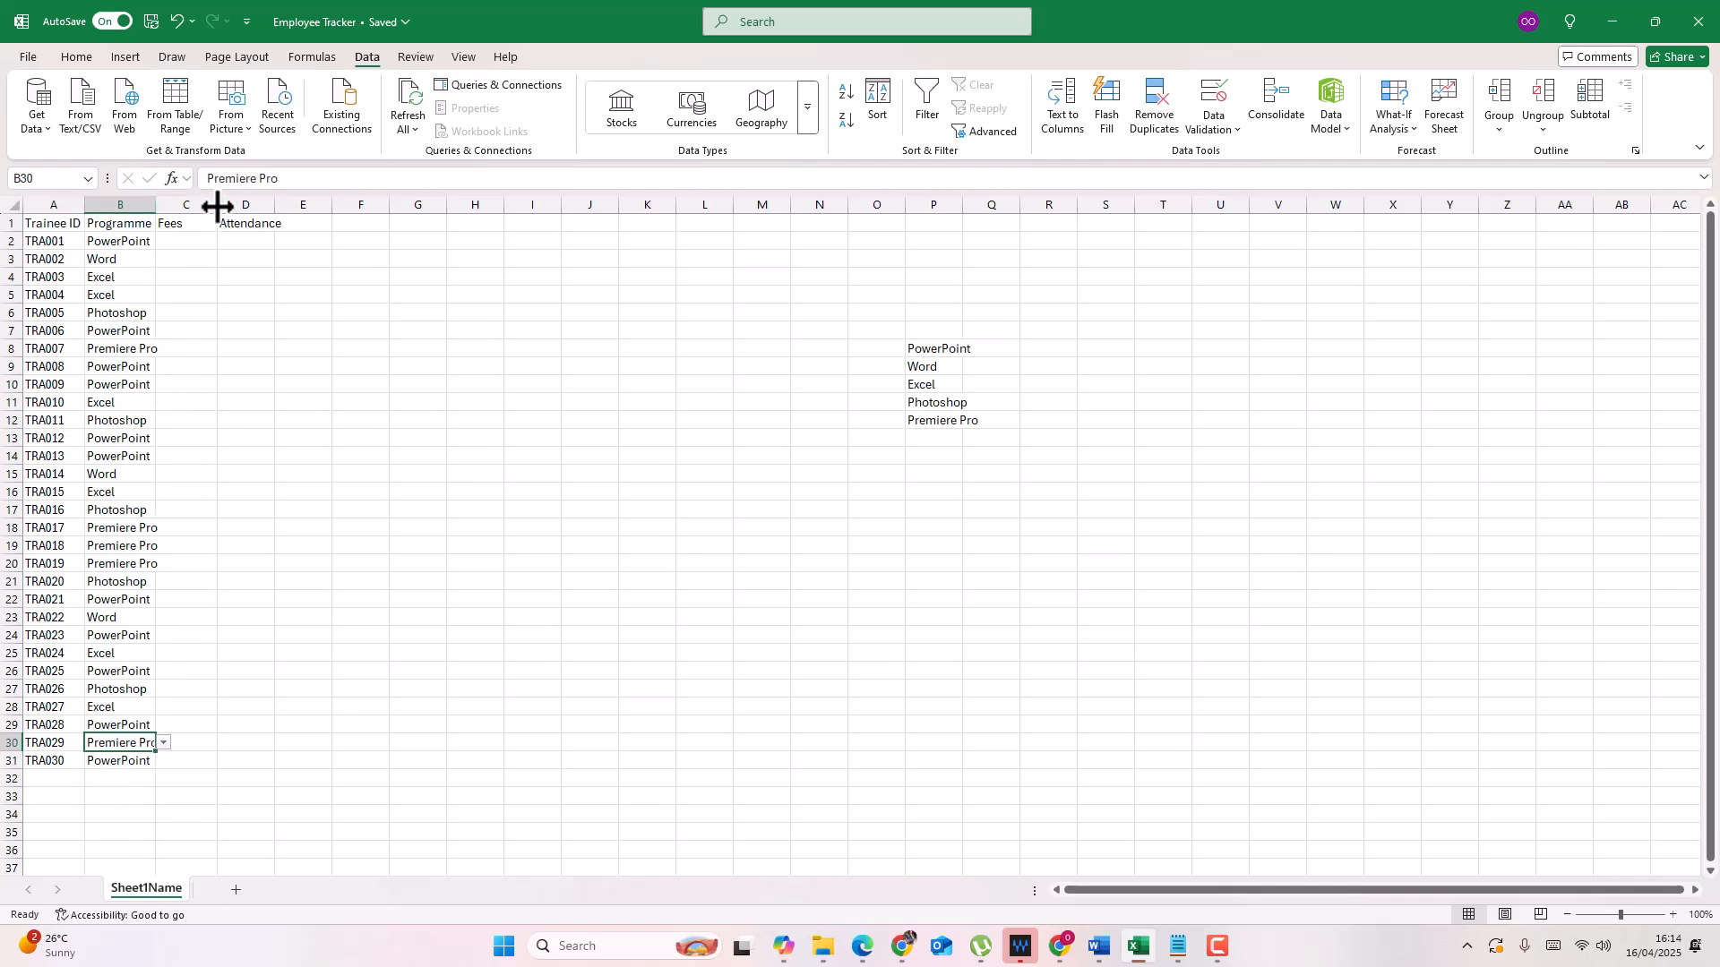
Step: Autofit column P to the programme list and enter $100 in Q8 as the PowerPoint fee
left_click(964, 197)
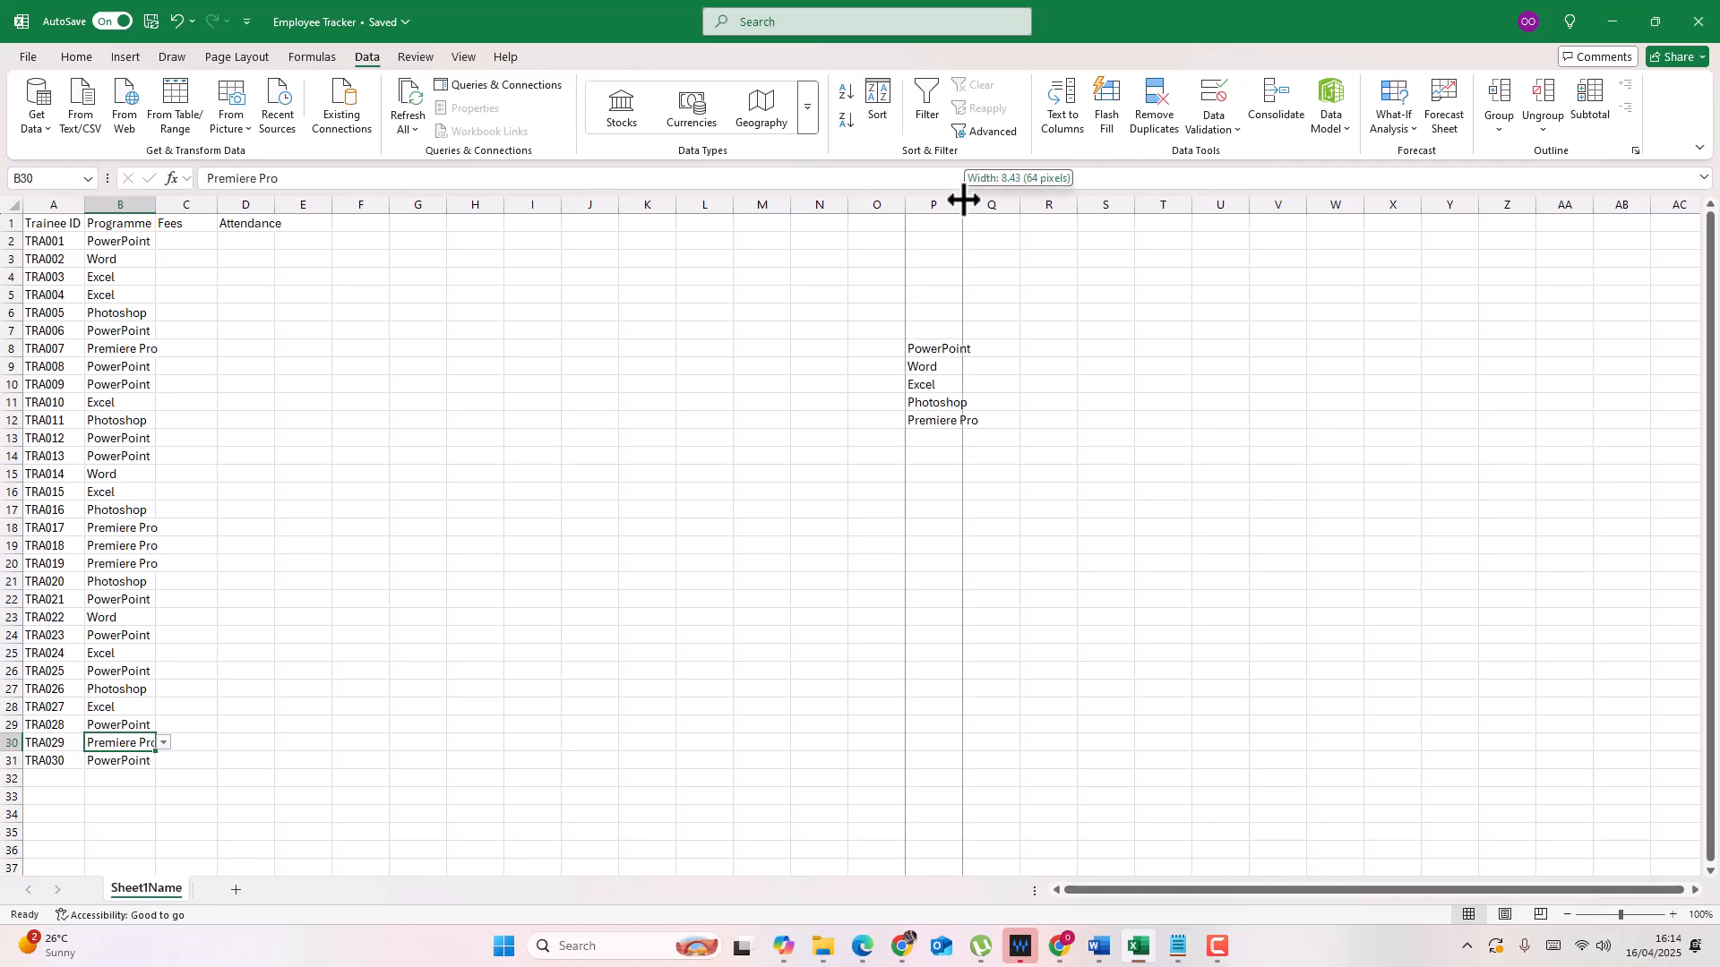
left_click(985, 351)
double_click(964, 203)
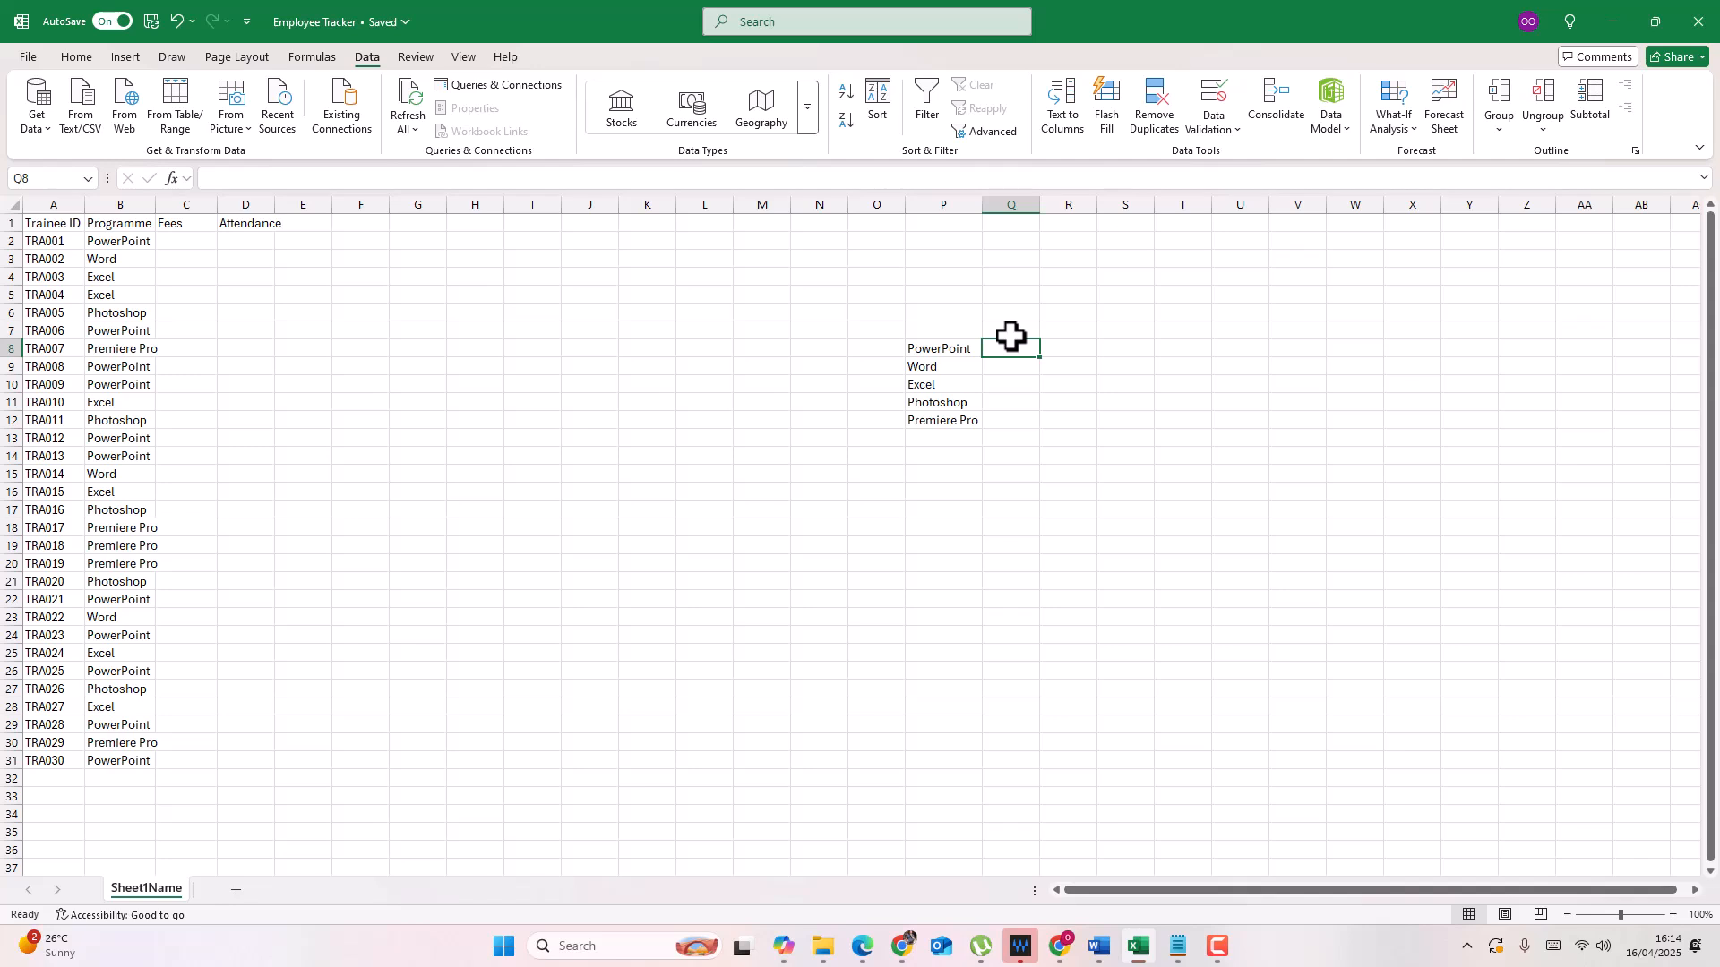
type("$100")
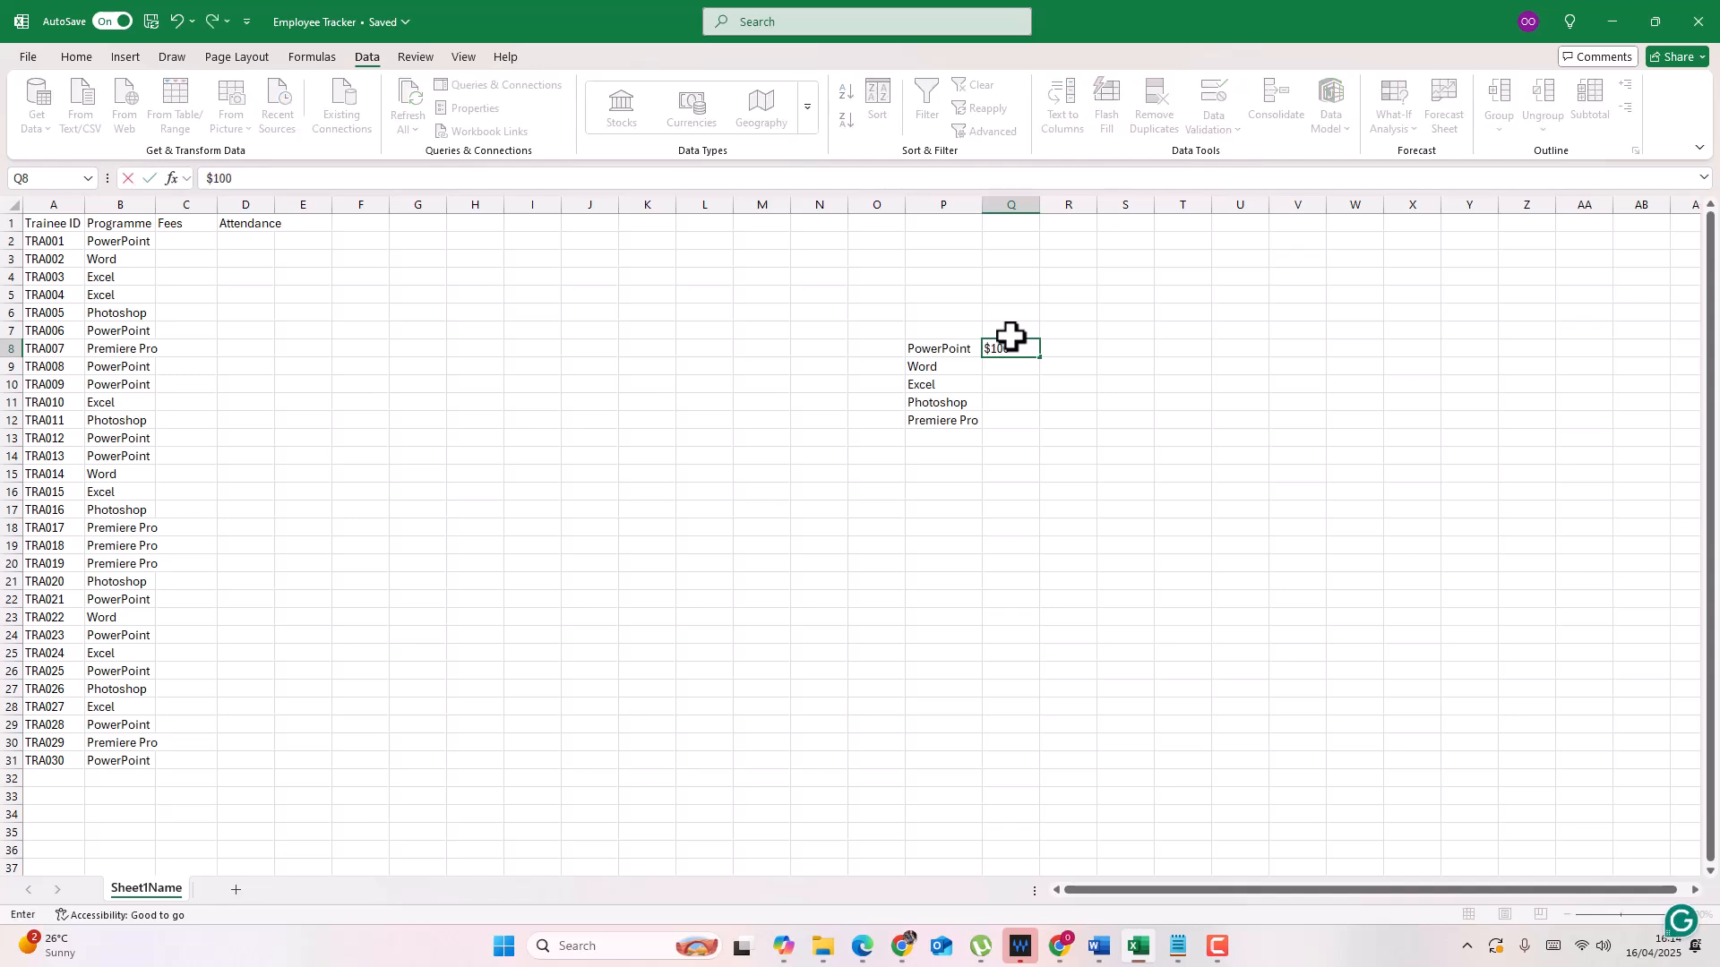
Step: Enter $80 in Q9 as the Word fee, retyping the amount
left_click(1003, 370)
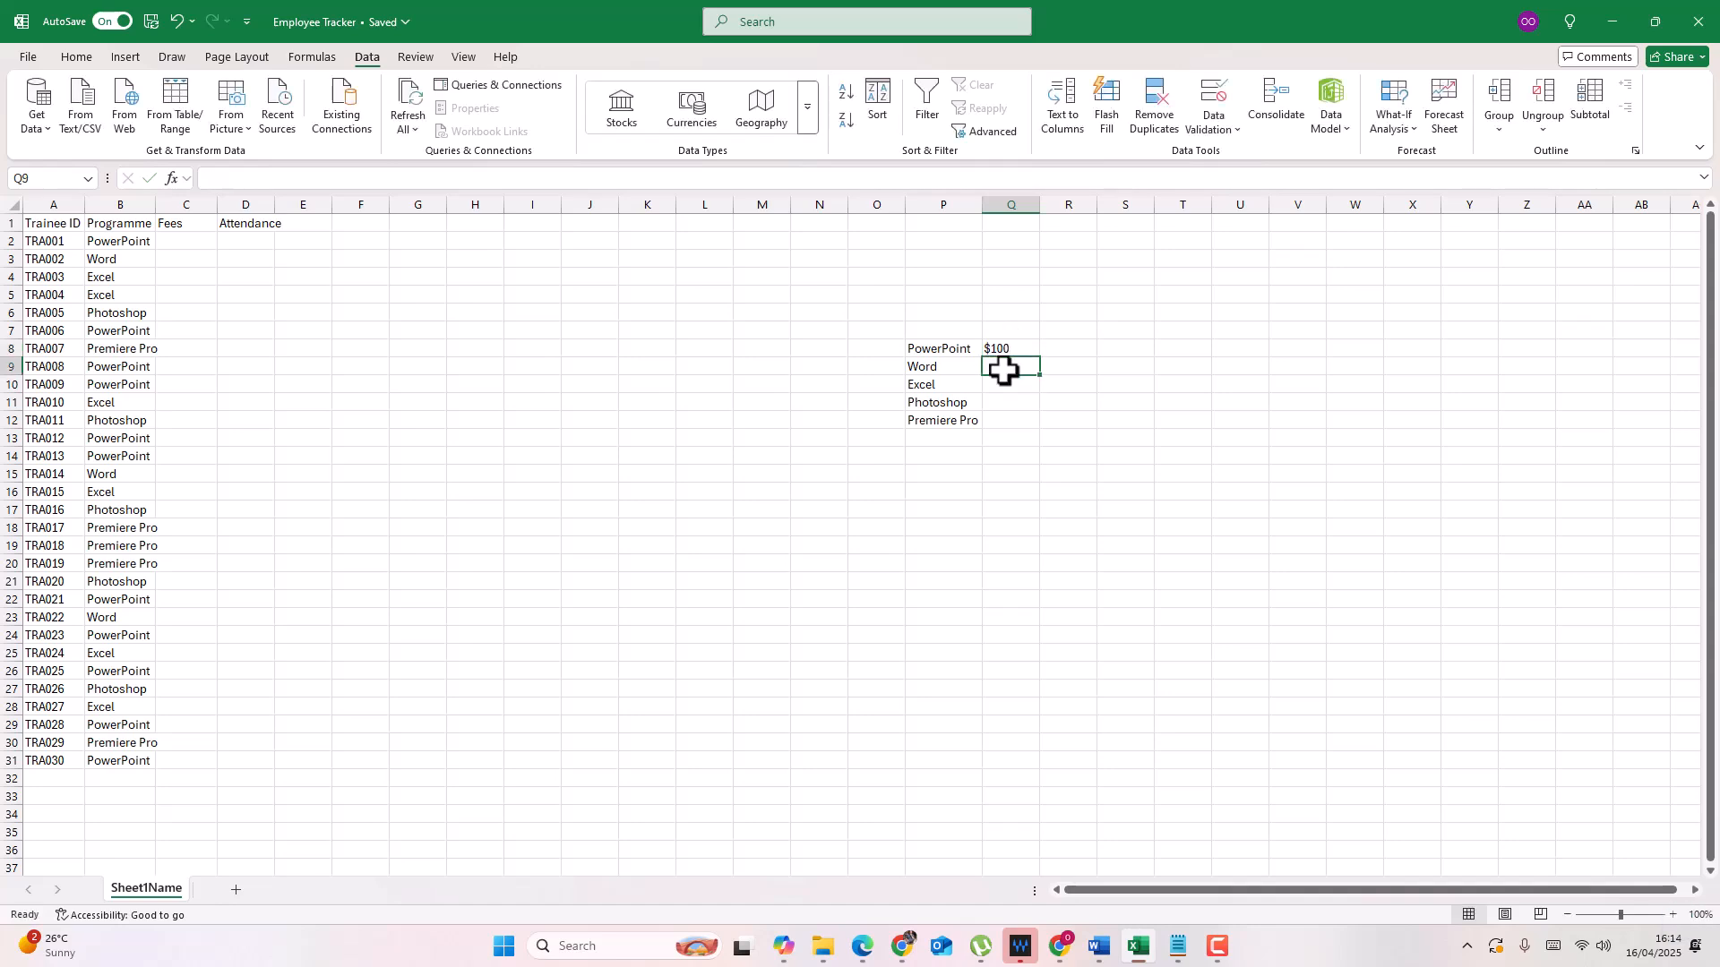
type("$")
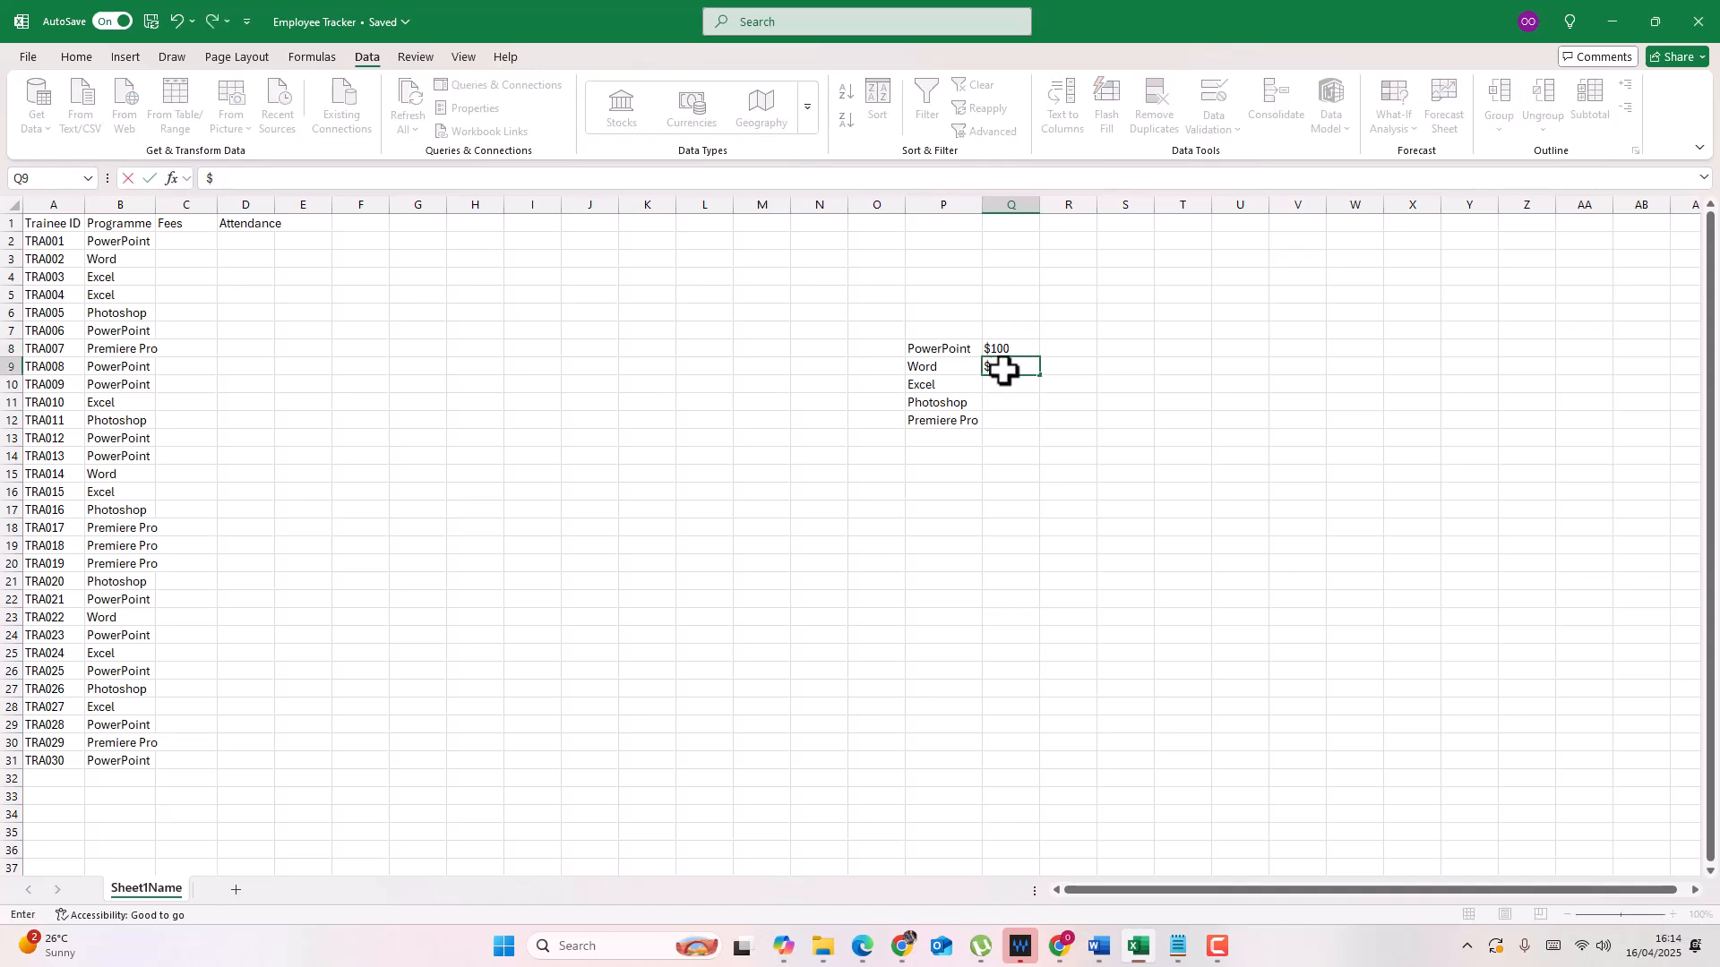
type("80")
key("Return")
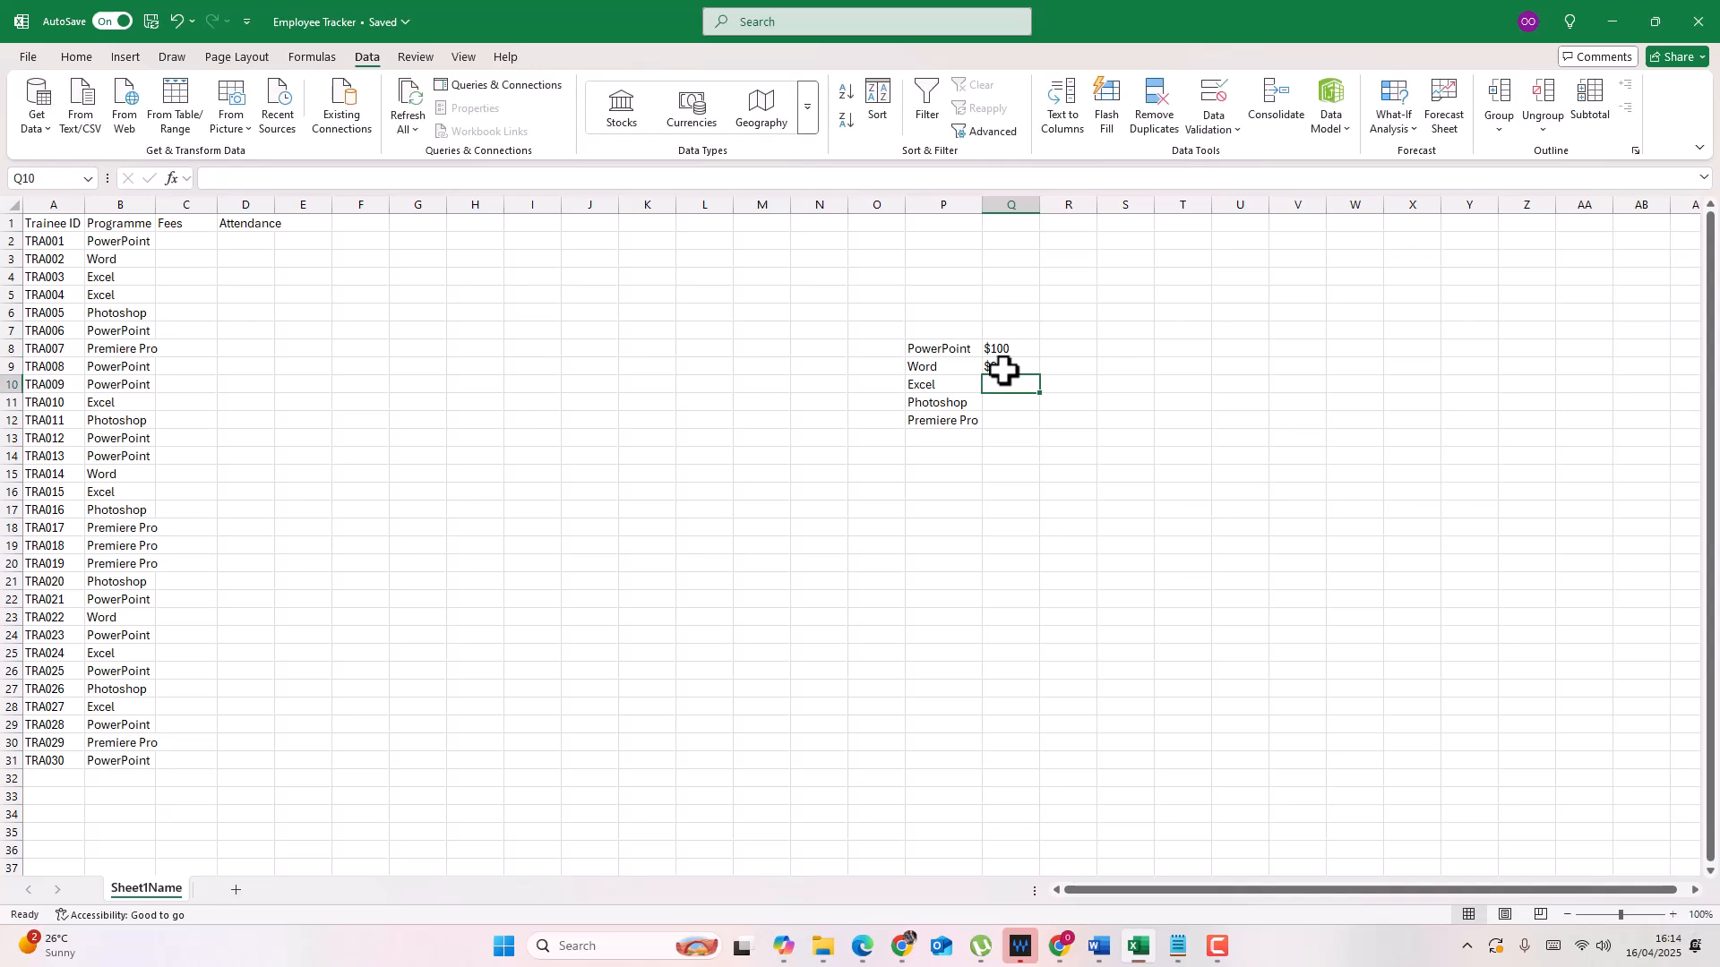
double_click(1003, 368)
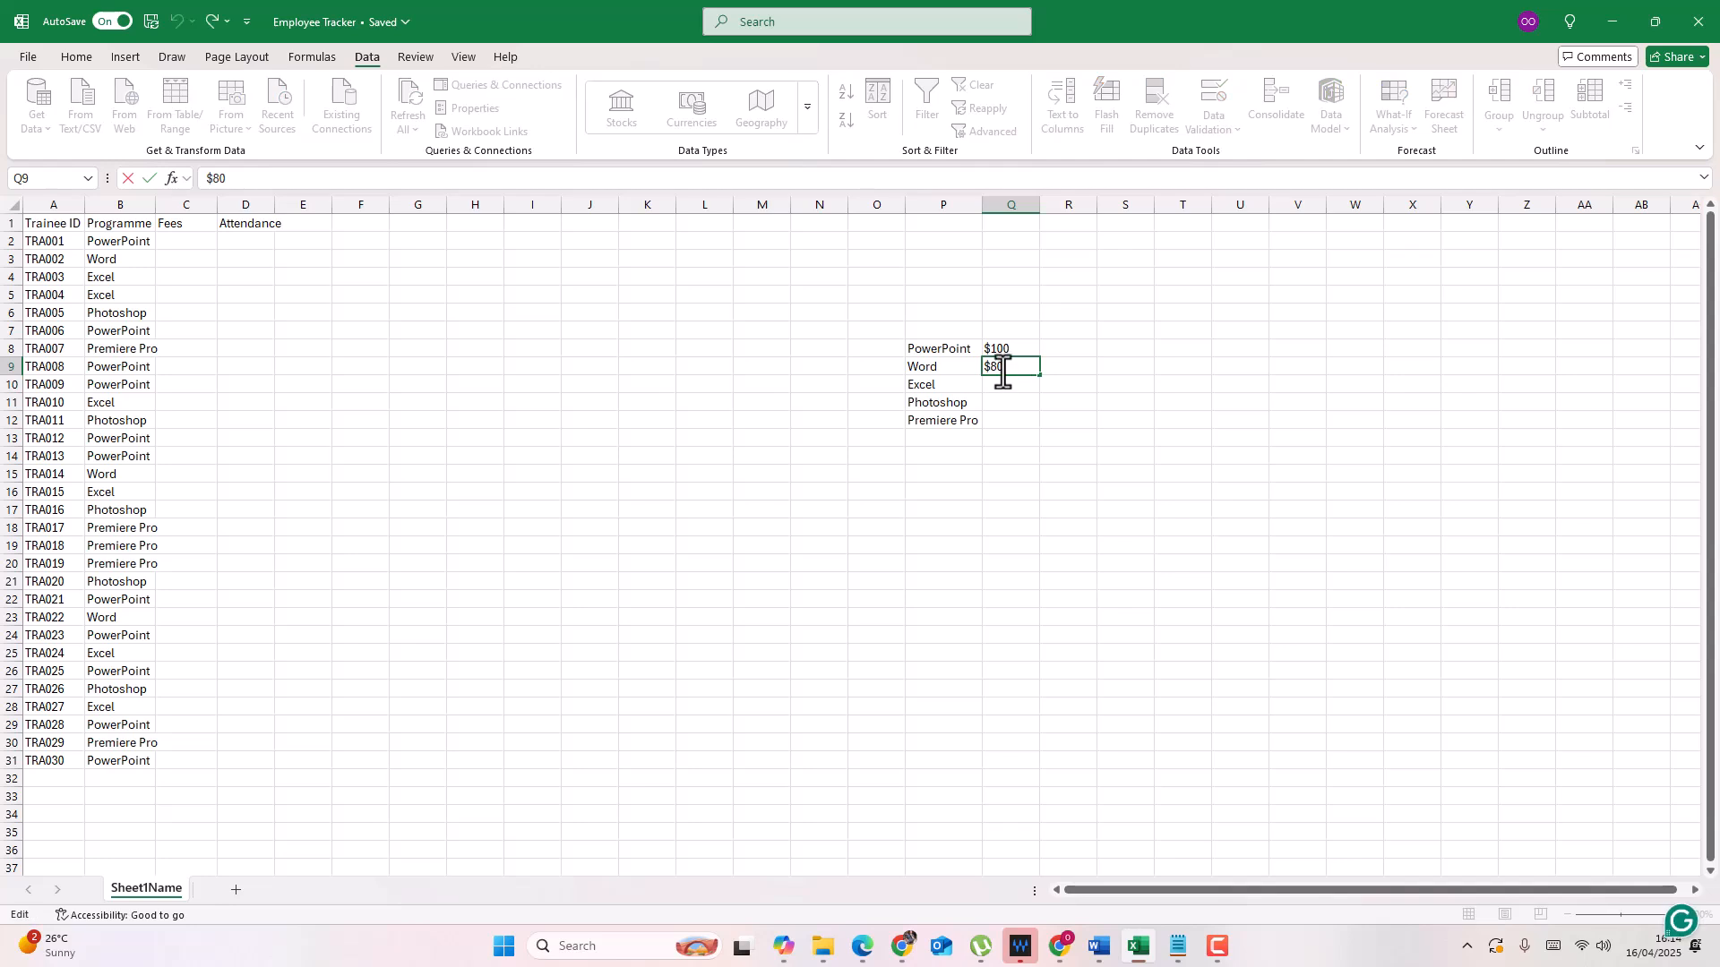
key("BackSpace")
key("BackSpace")
type("8")
key("Return")
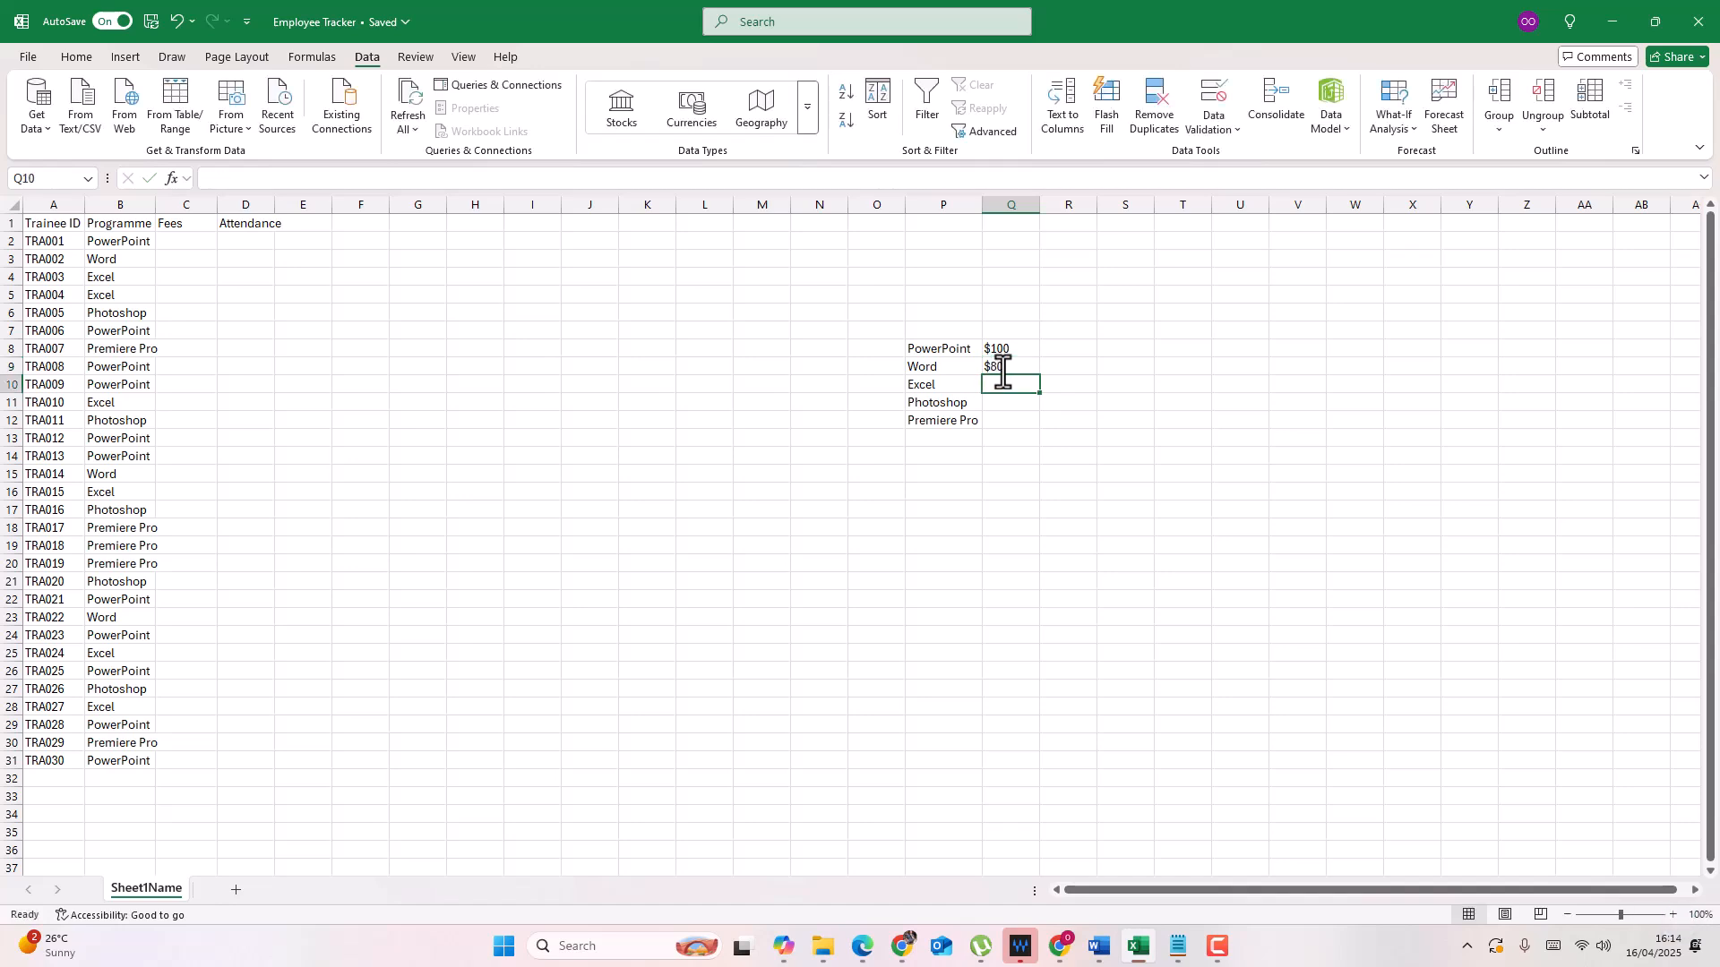
Step: Enter the remaining fees: $150 for Excel in Q10, $200 for Photoshop in Q11 and $350 for Premiere Pro in Q12
type("$")
type("$")
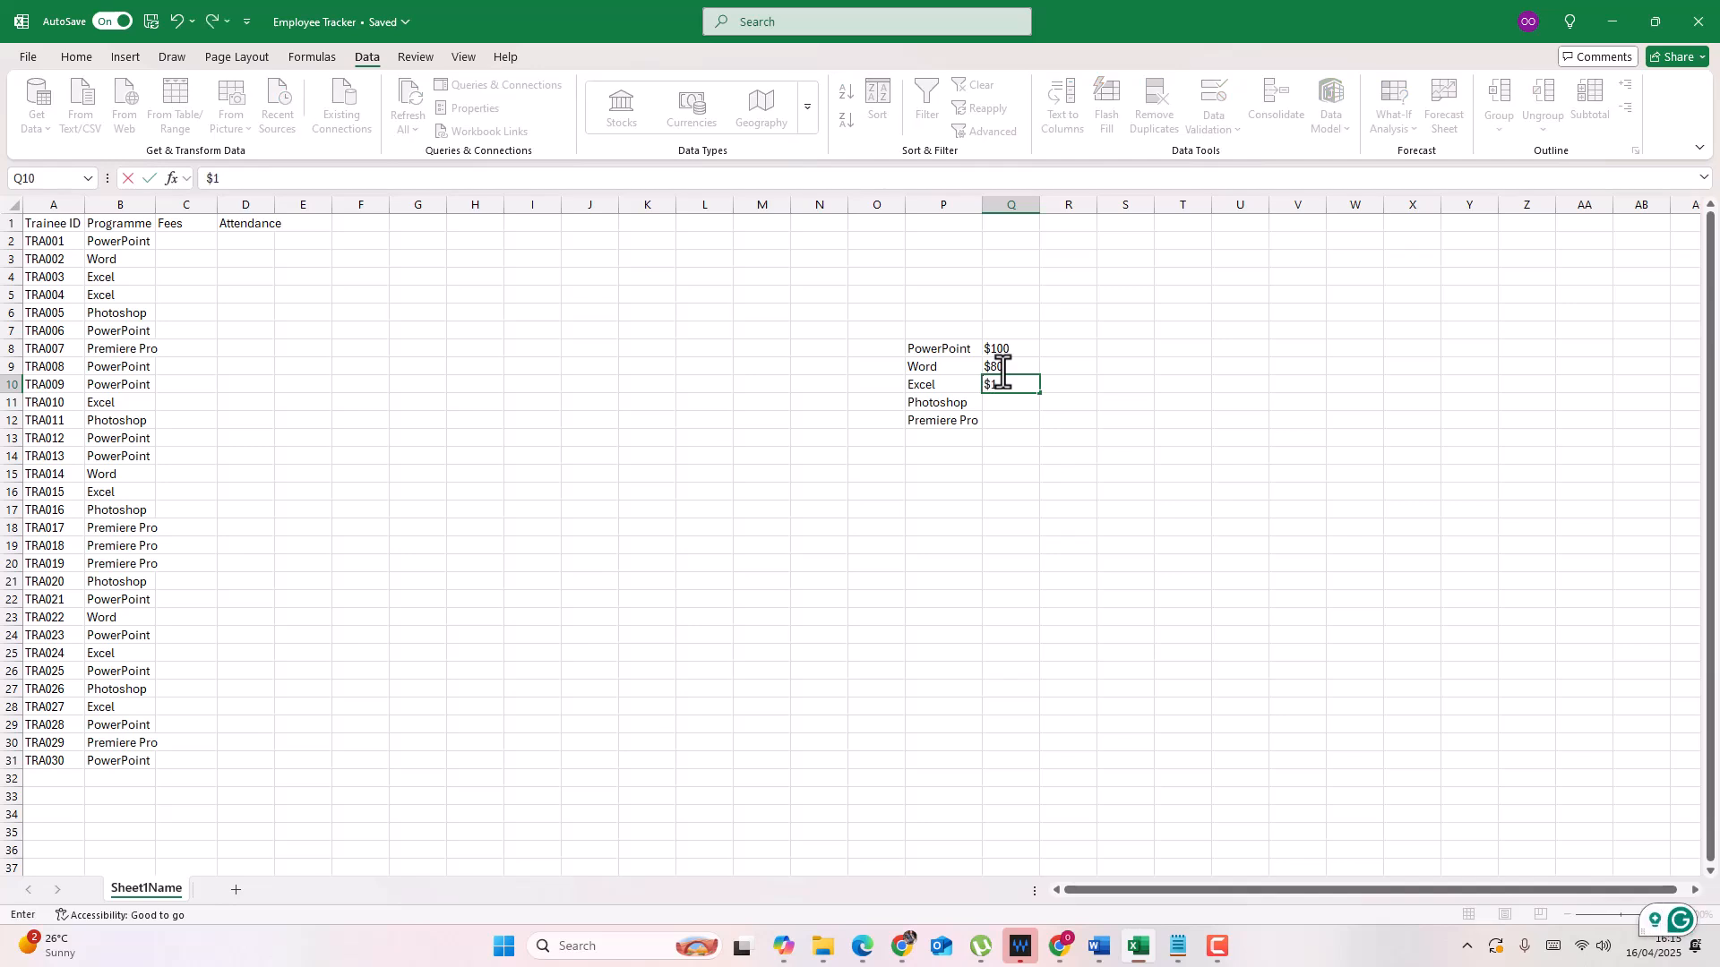
key("Return")
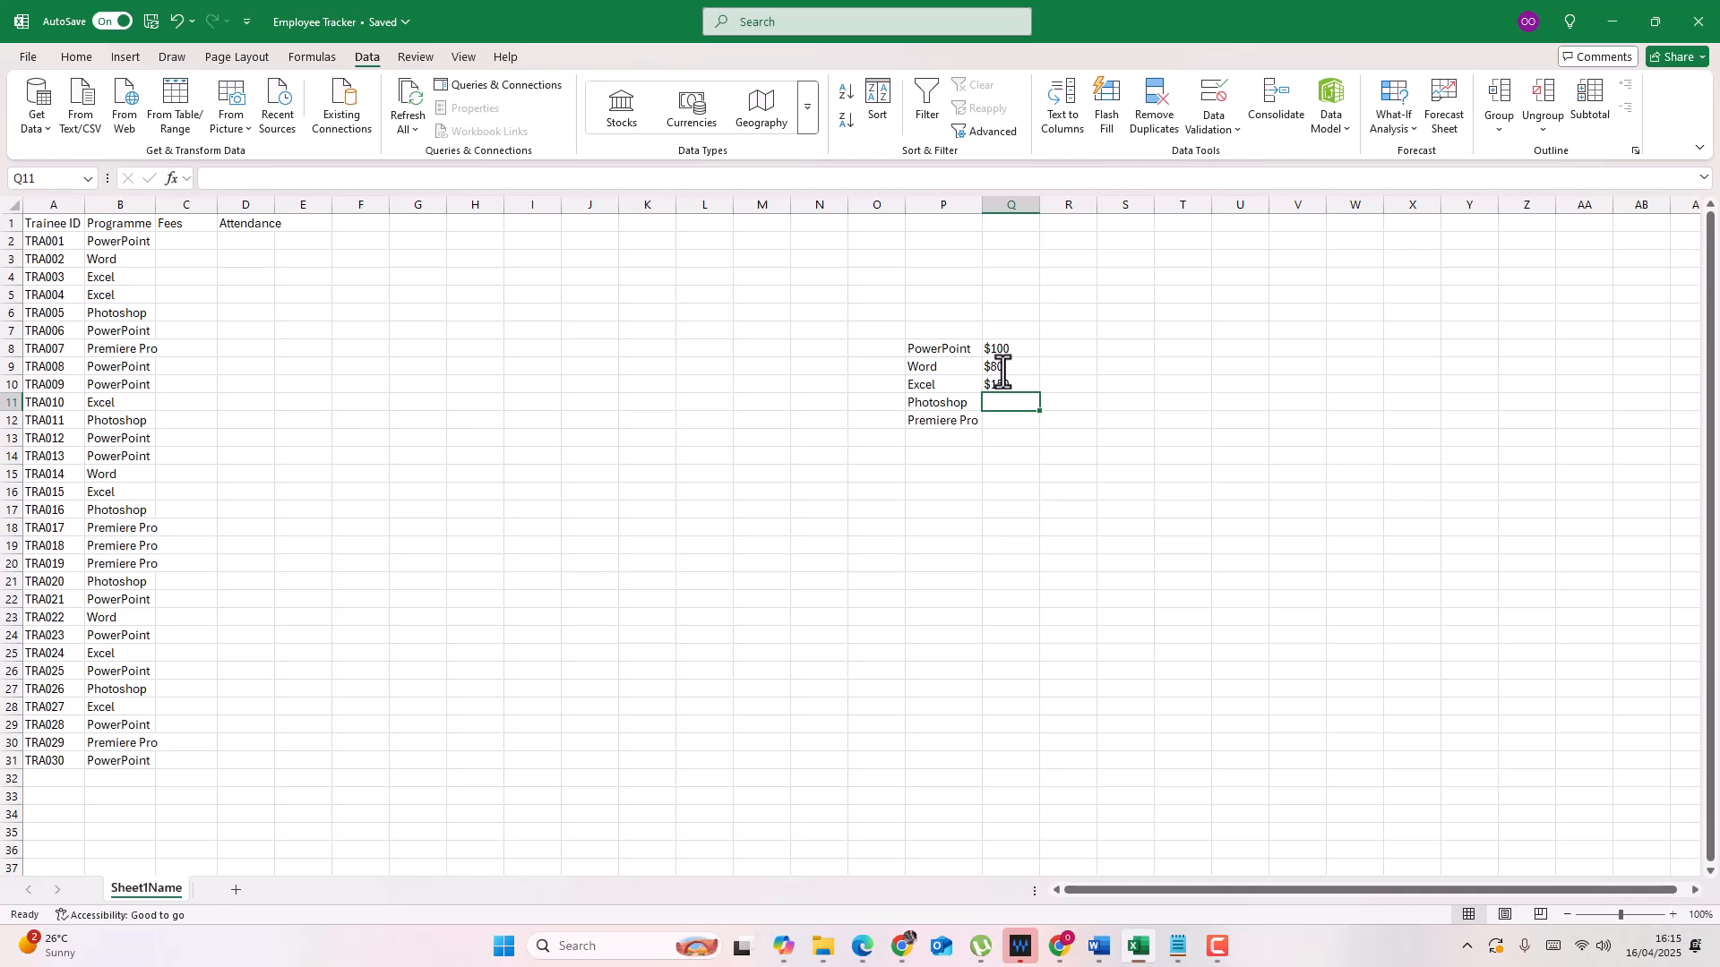
type("$200")
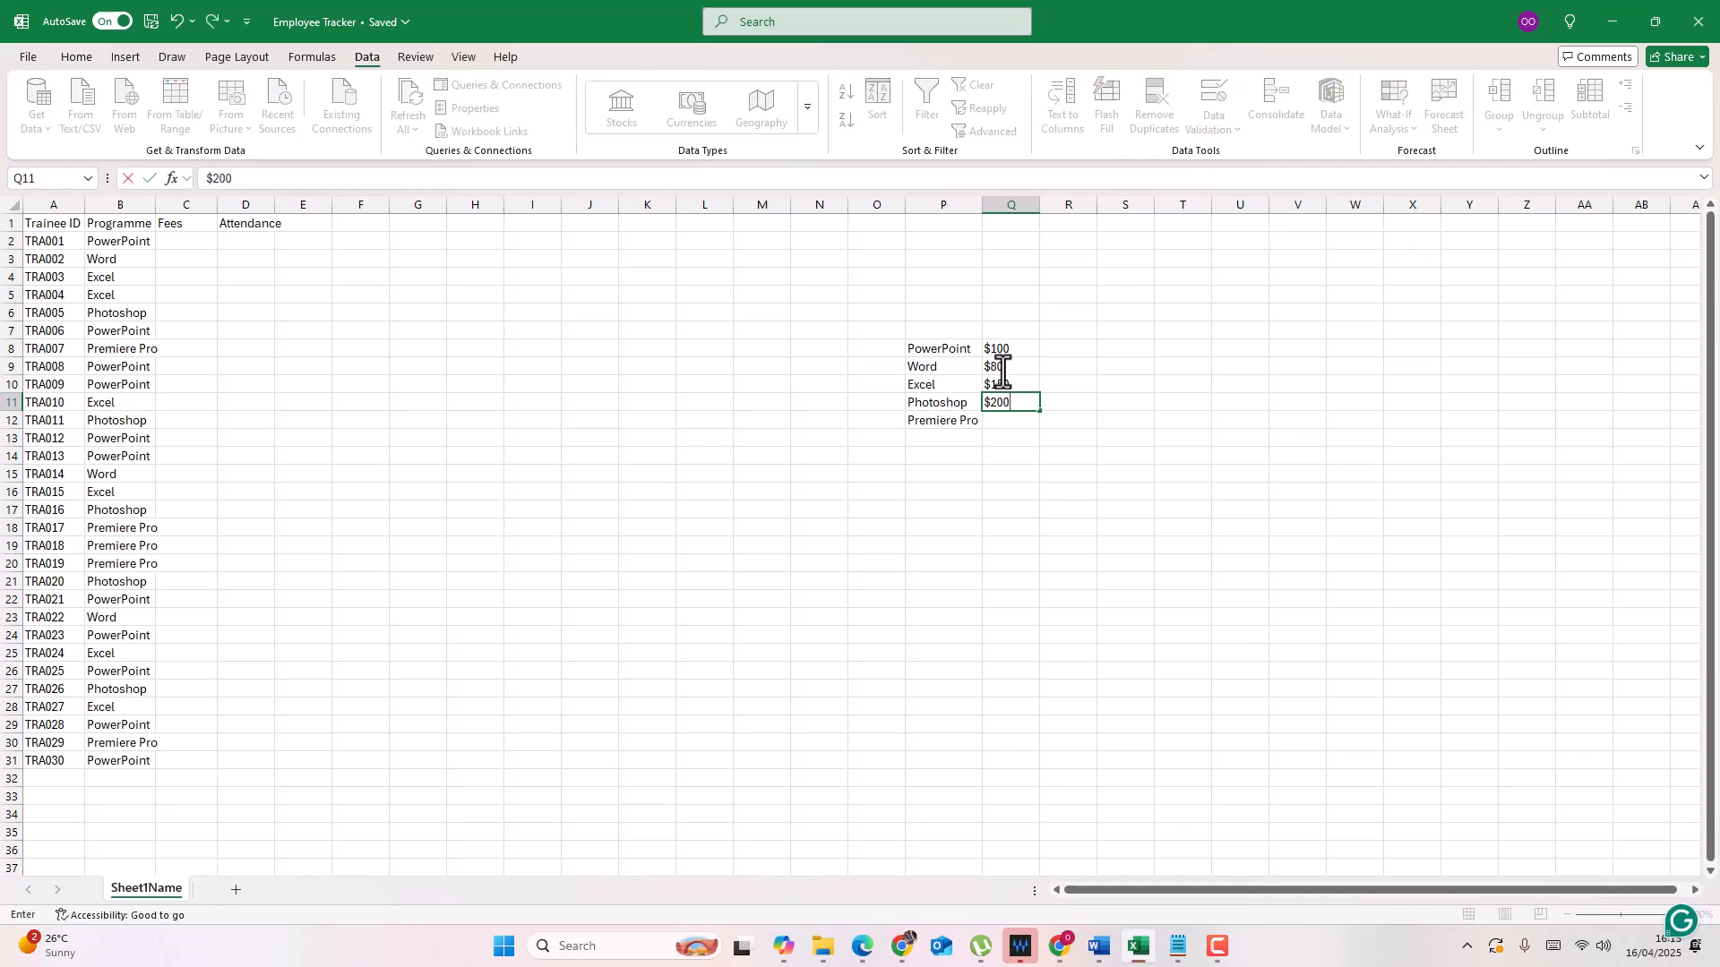
key("Return")
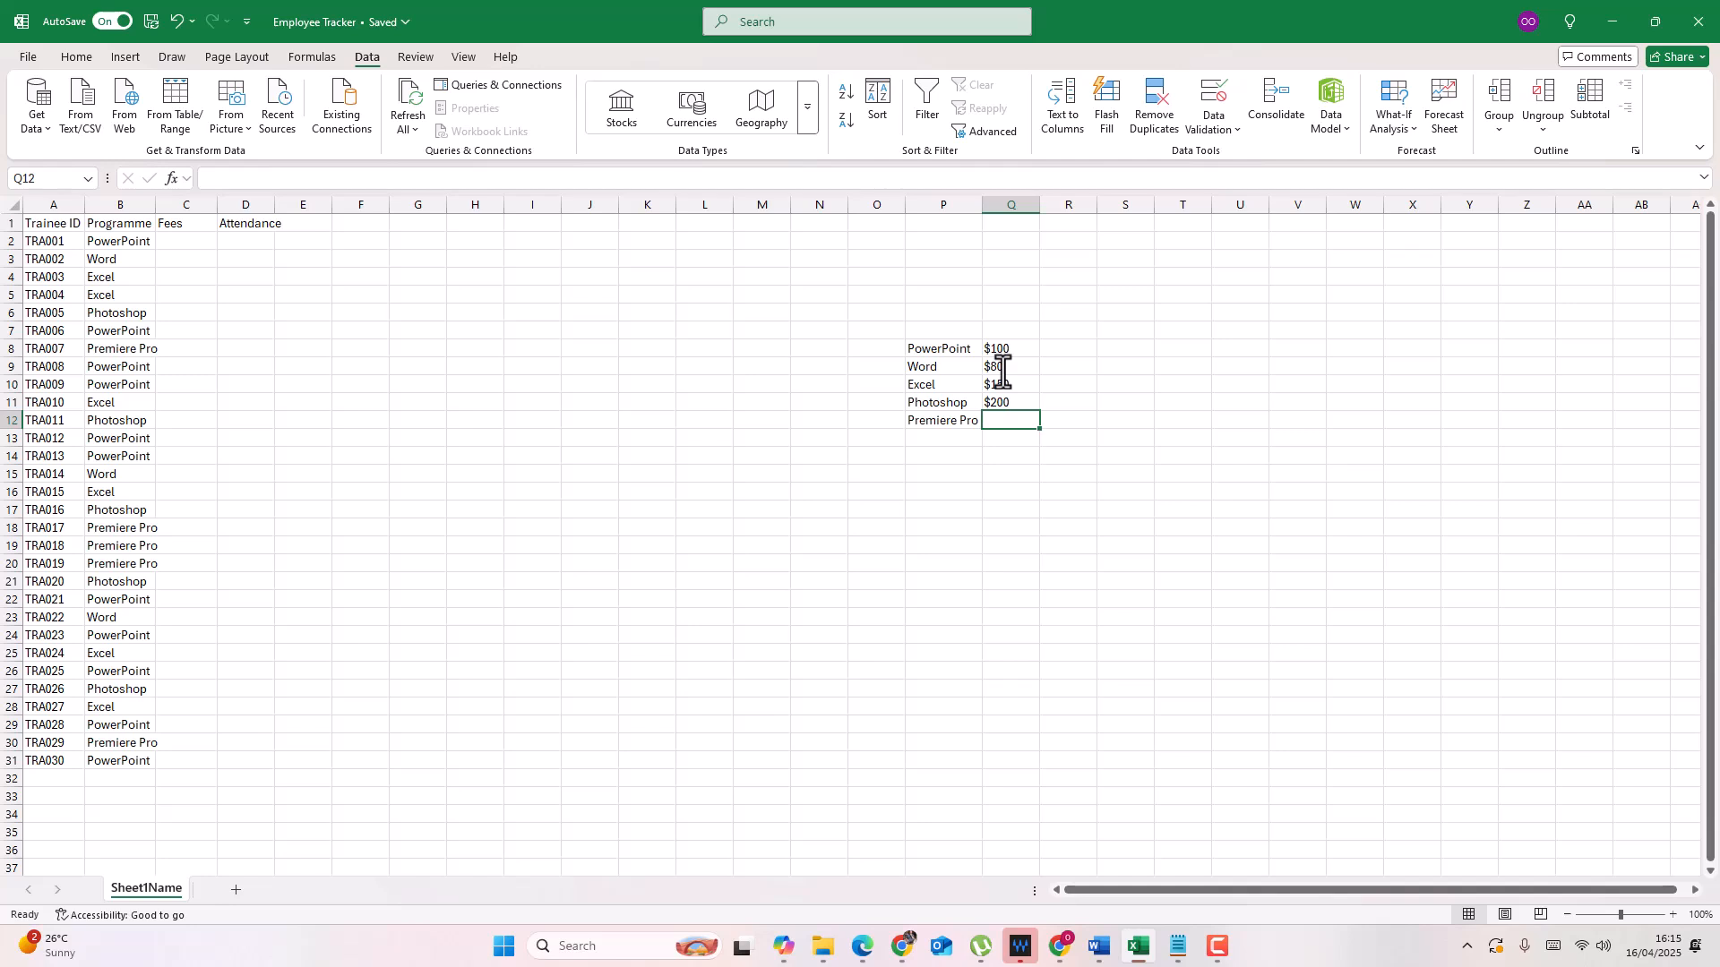
type("$350")
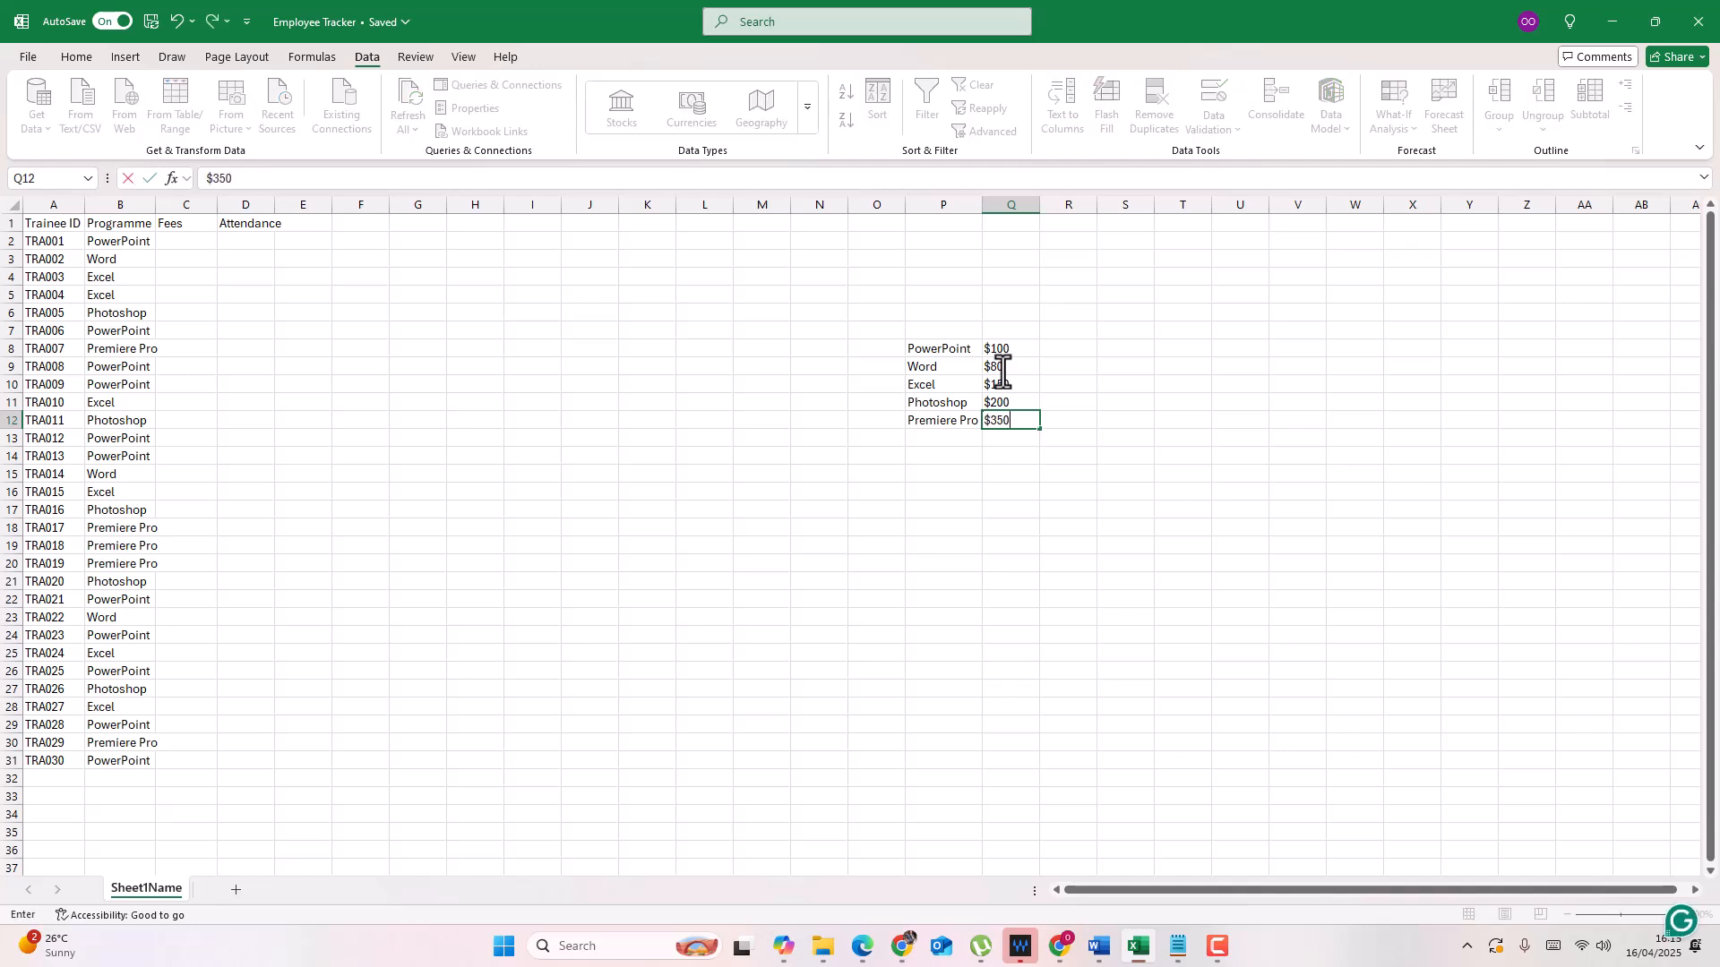
key("Return")
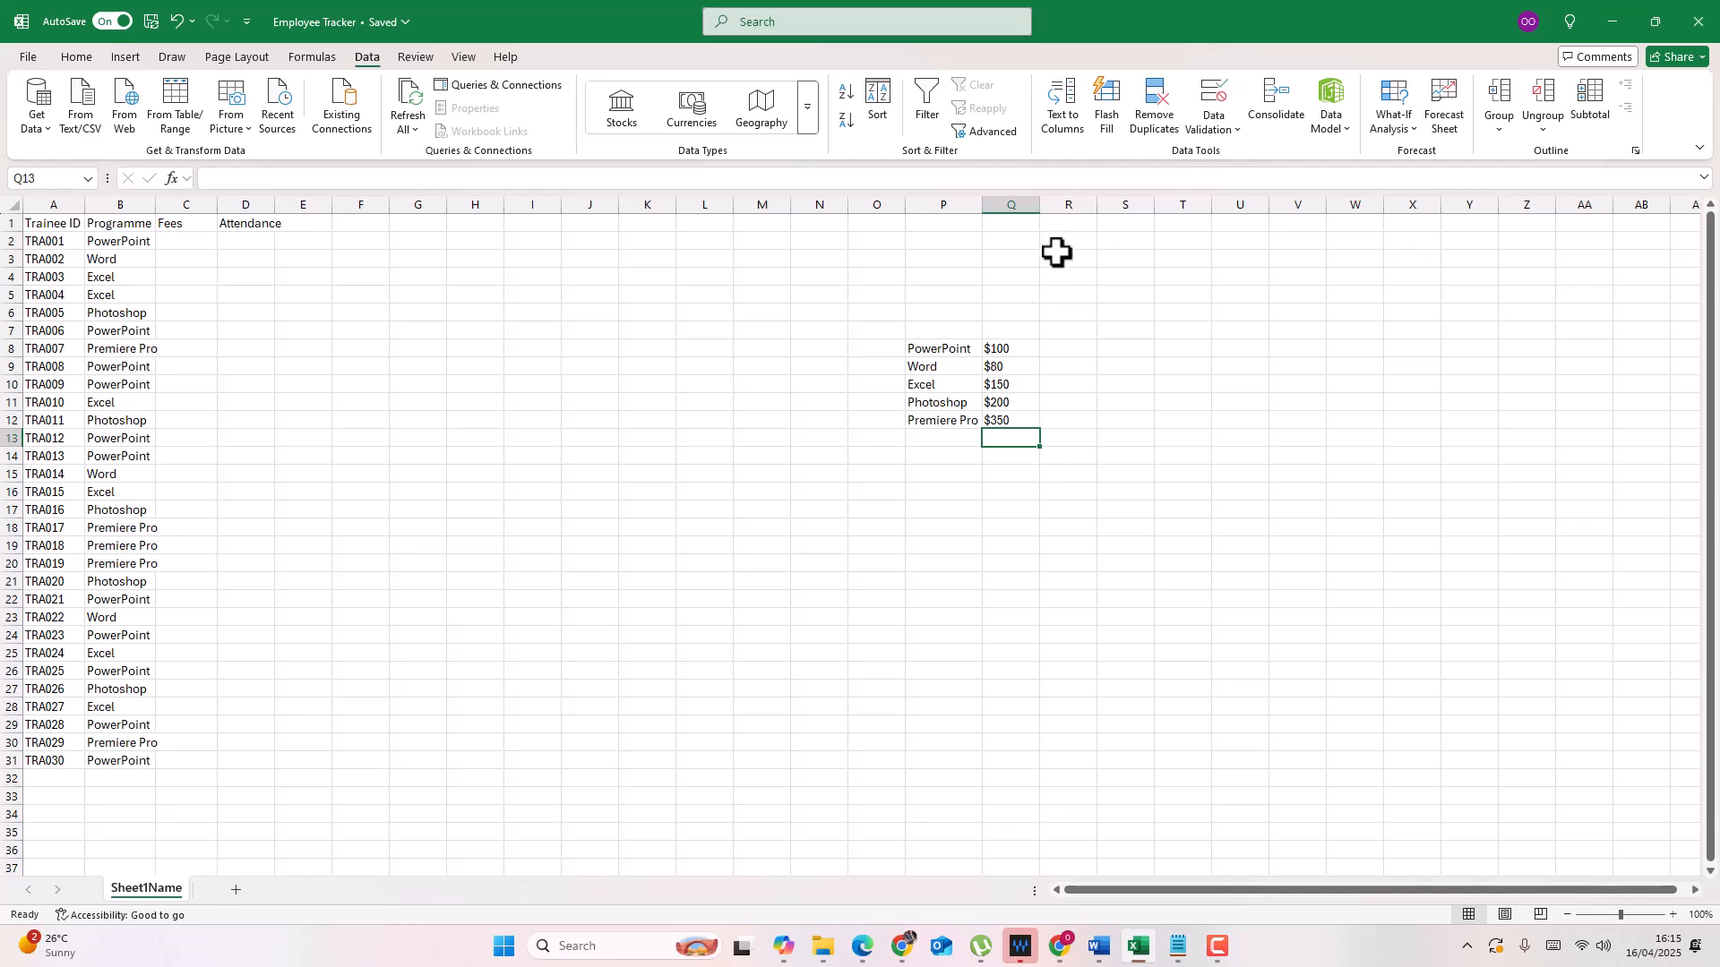
Step: Start an IFS formula in C2 with a logical test on the programme in B2
left_click(187, 238)
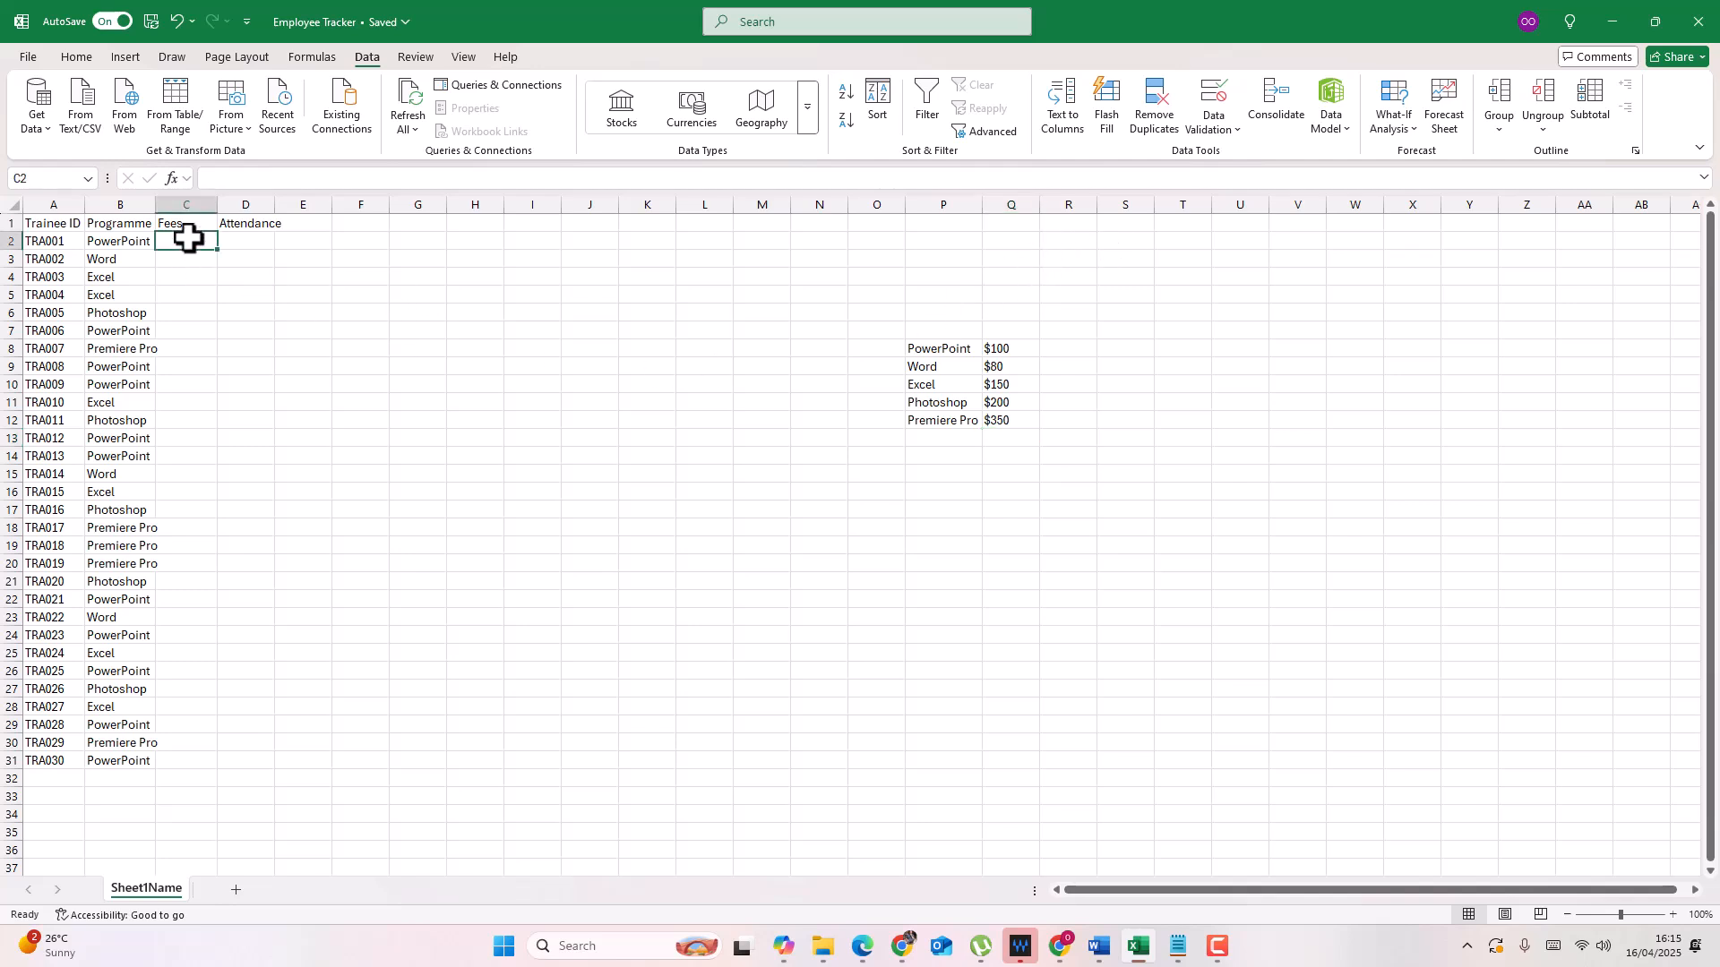
type("=")
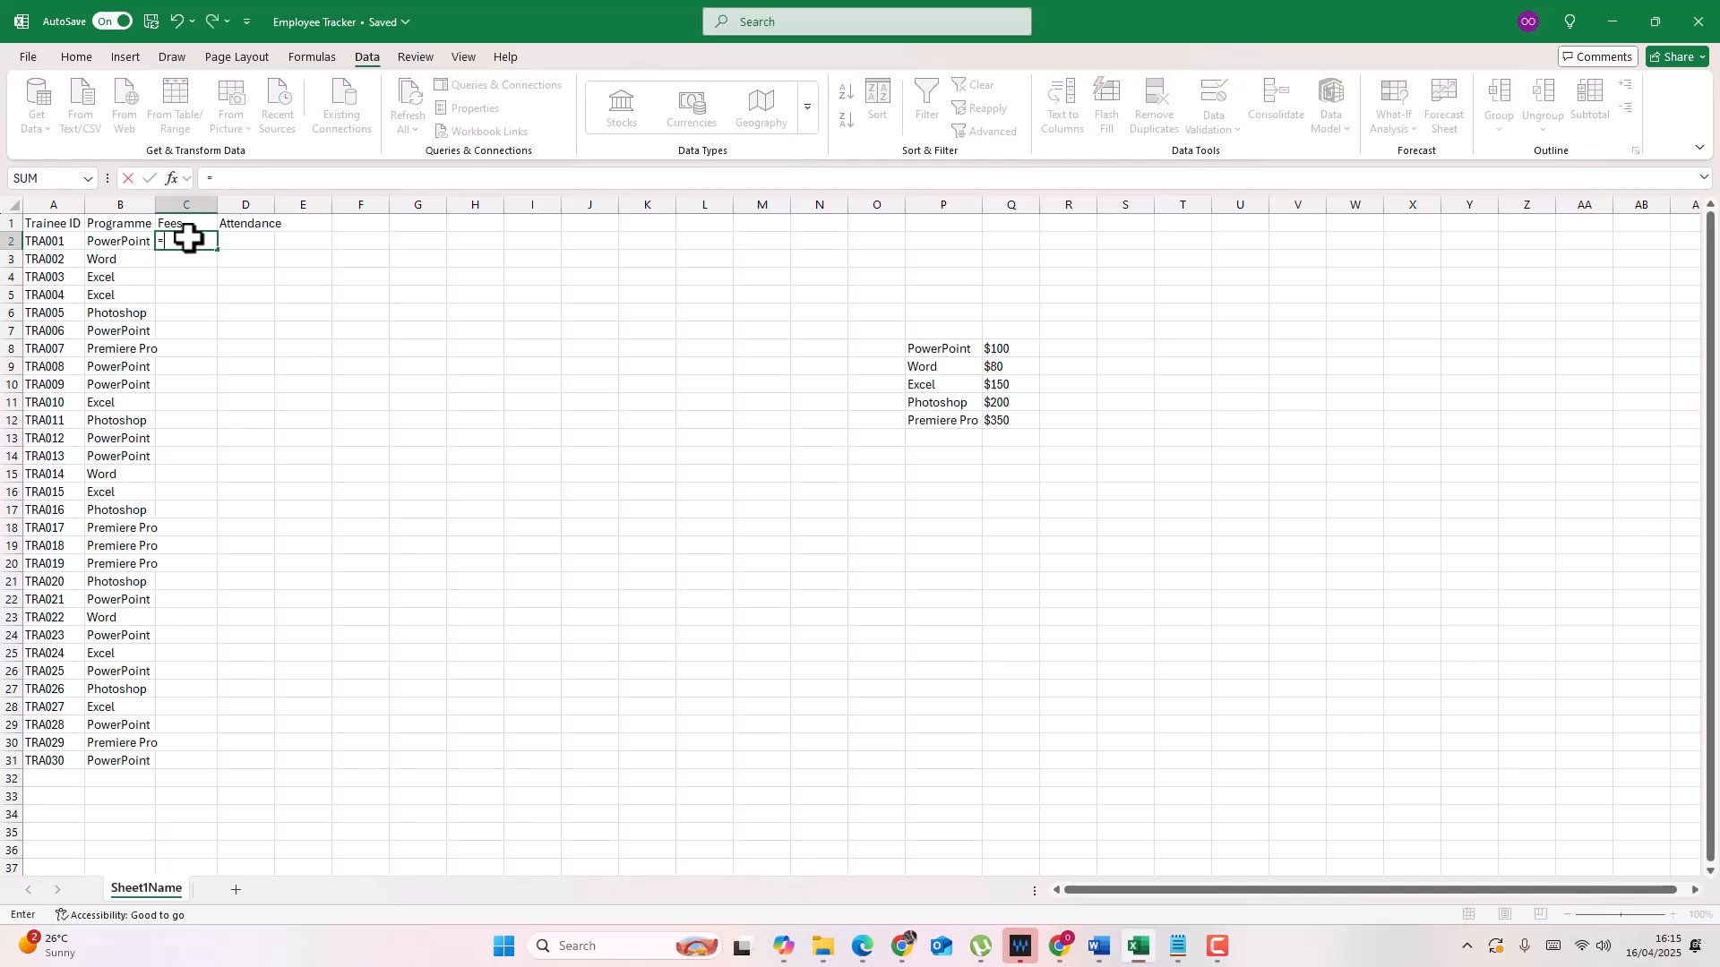
type("ifs")
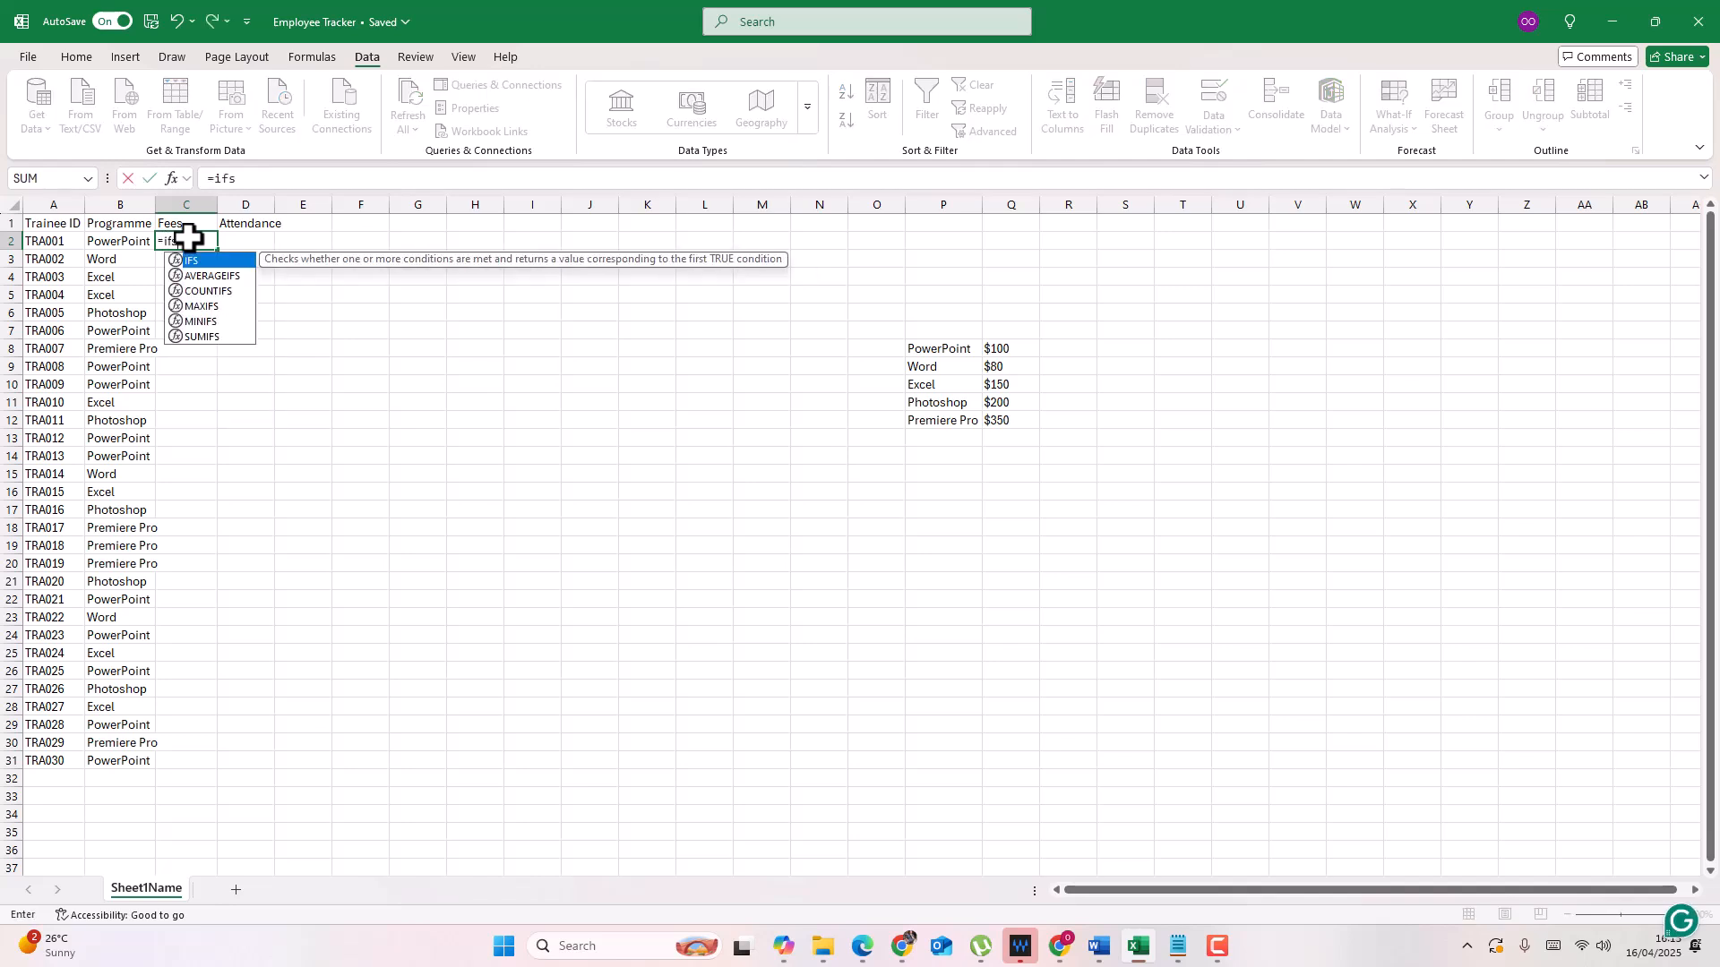
key("Tab")
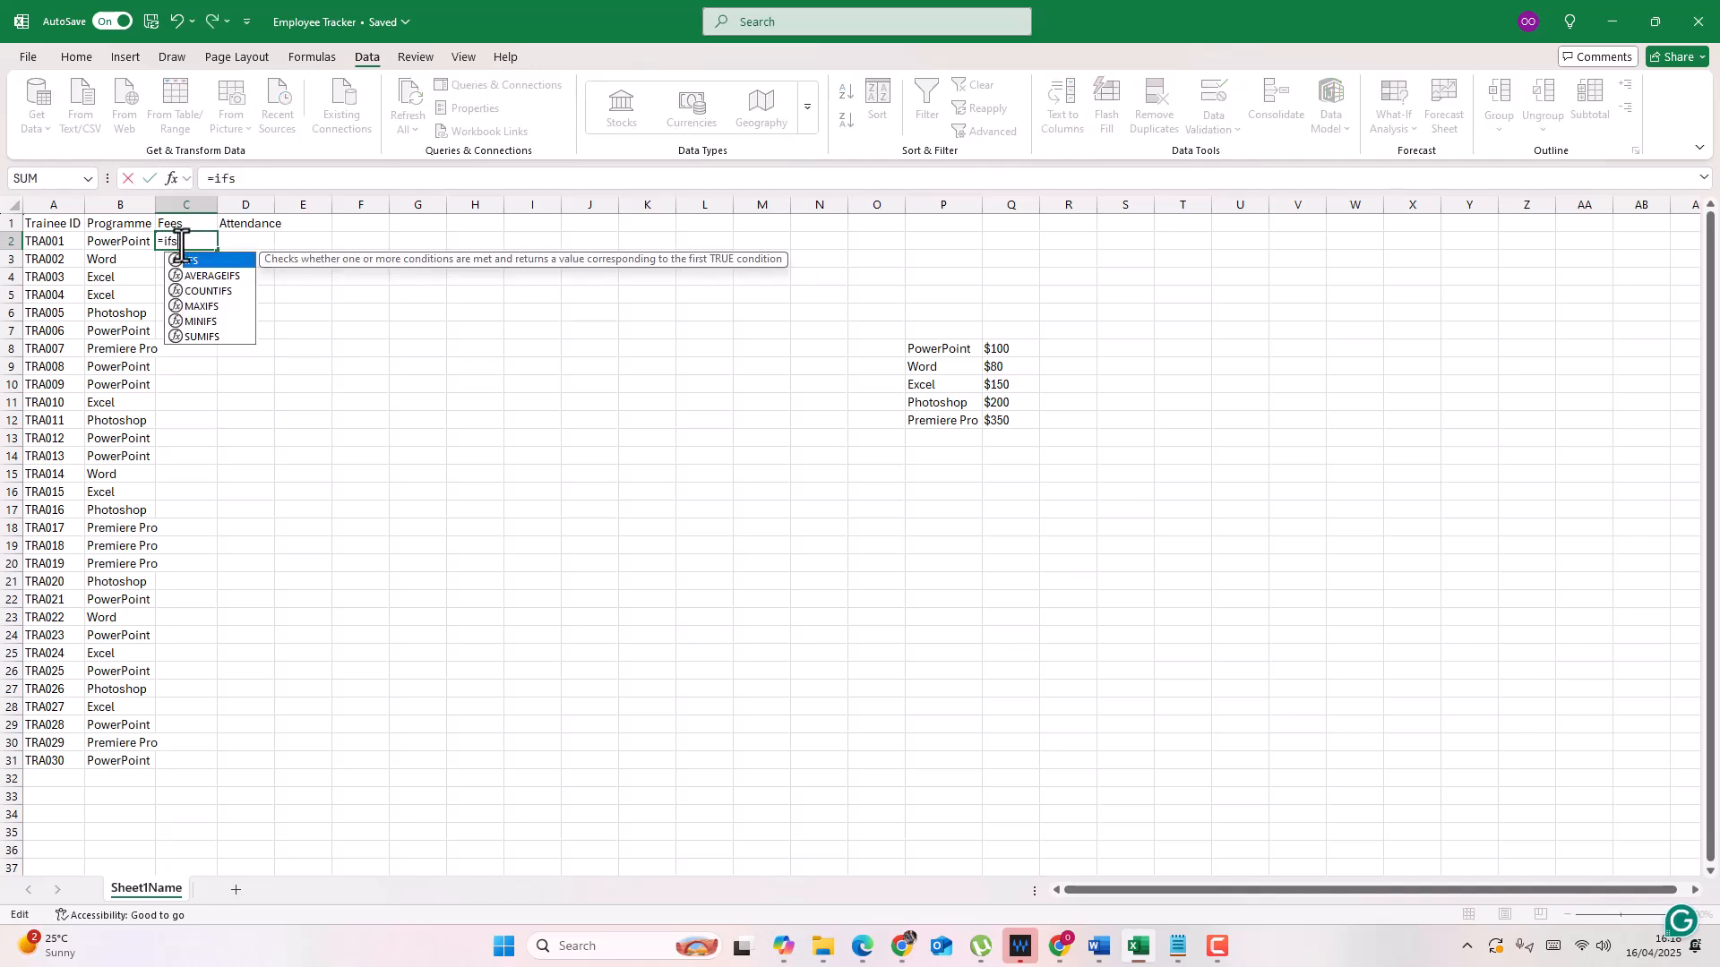
key("Tab")
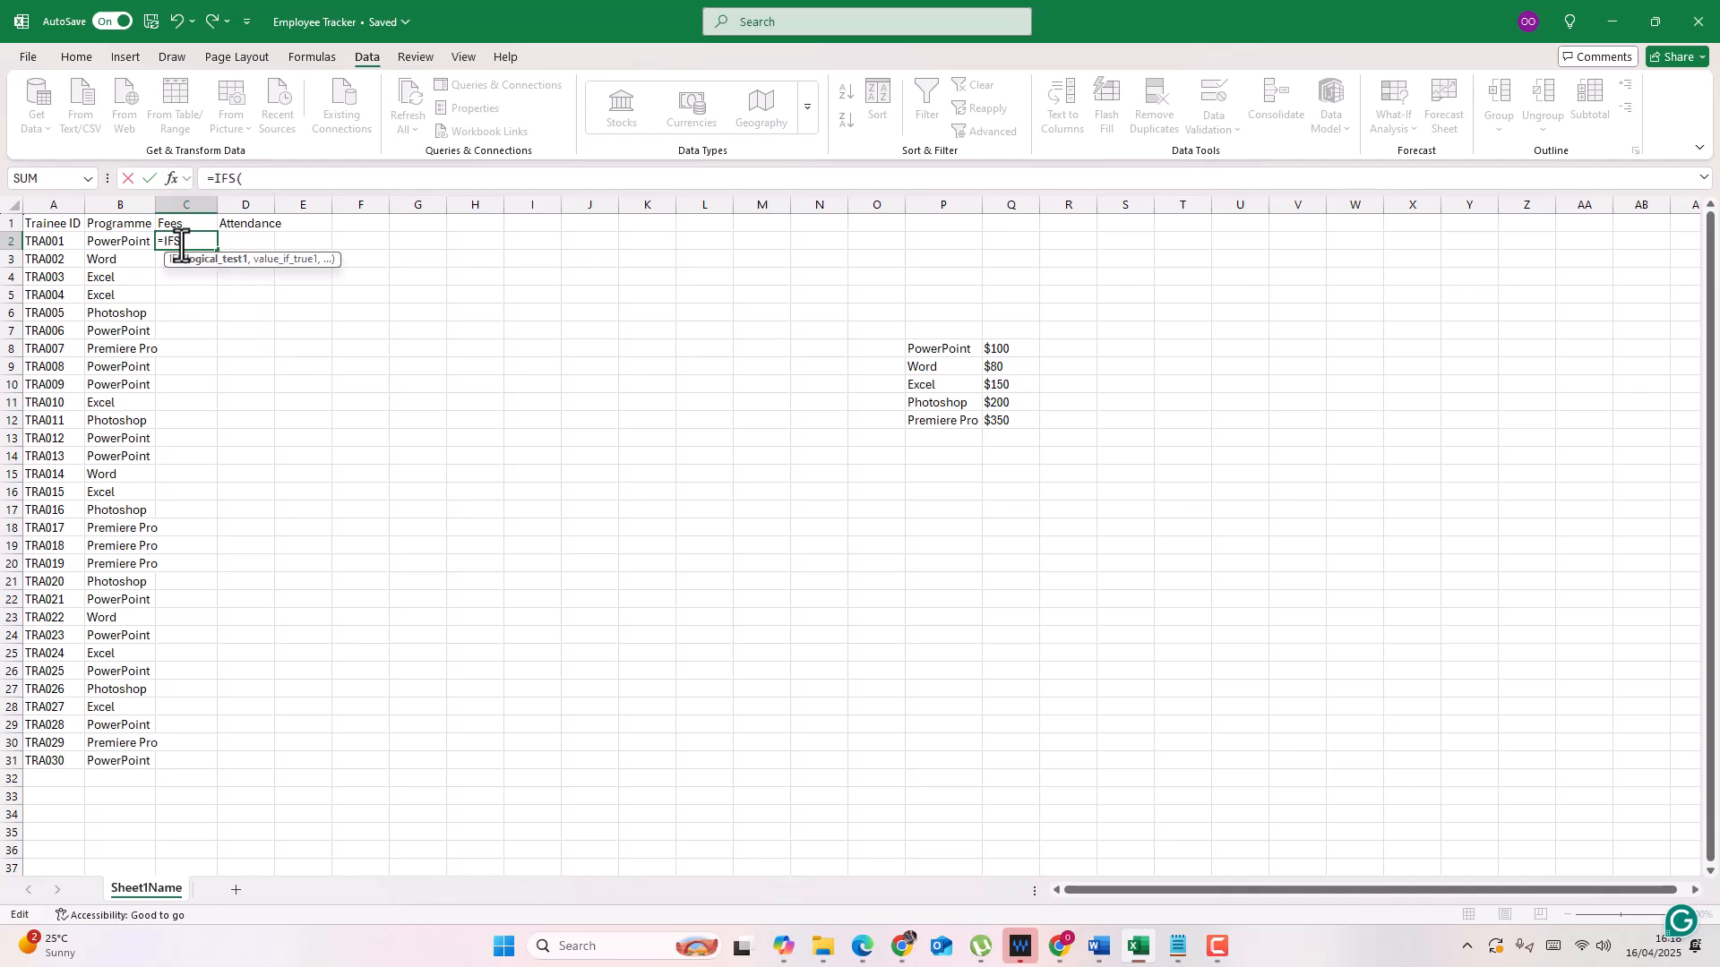
left_click(131, 248)
type("=")
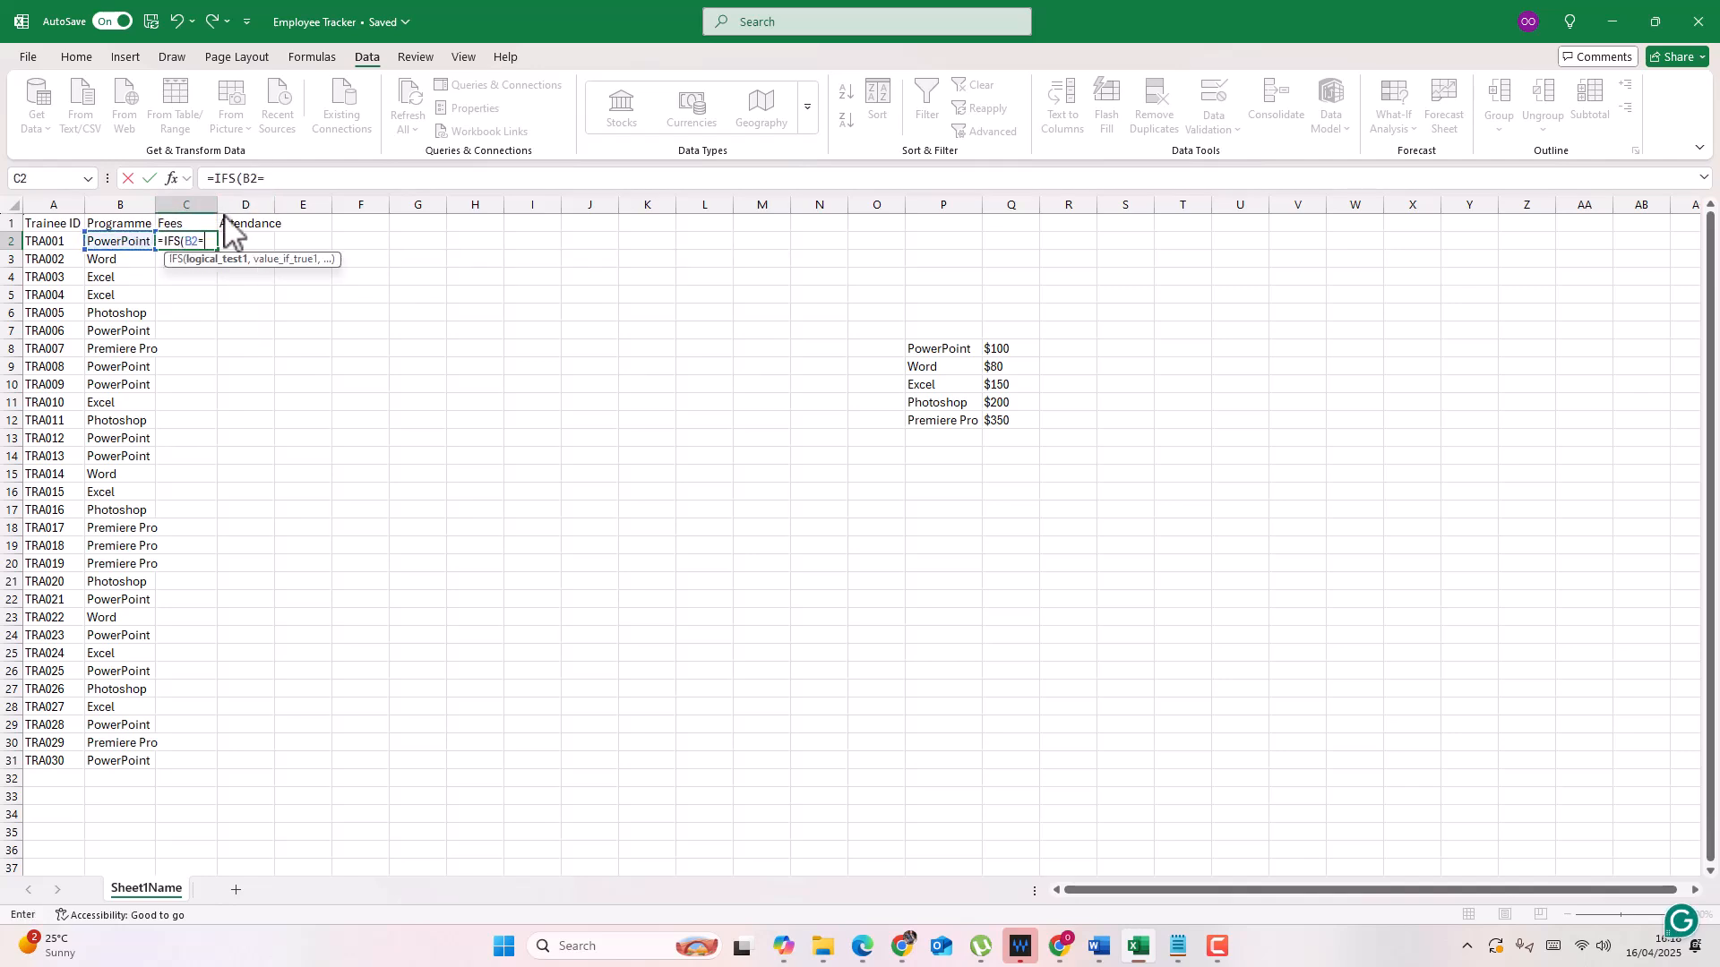
Step: Complete the first IFS condition so B2="PowerPoint" returns $100
type("\"power")
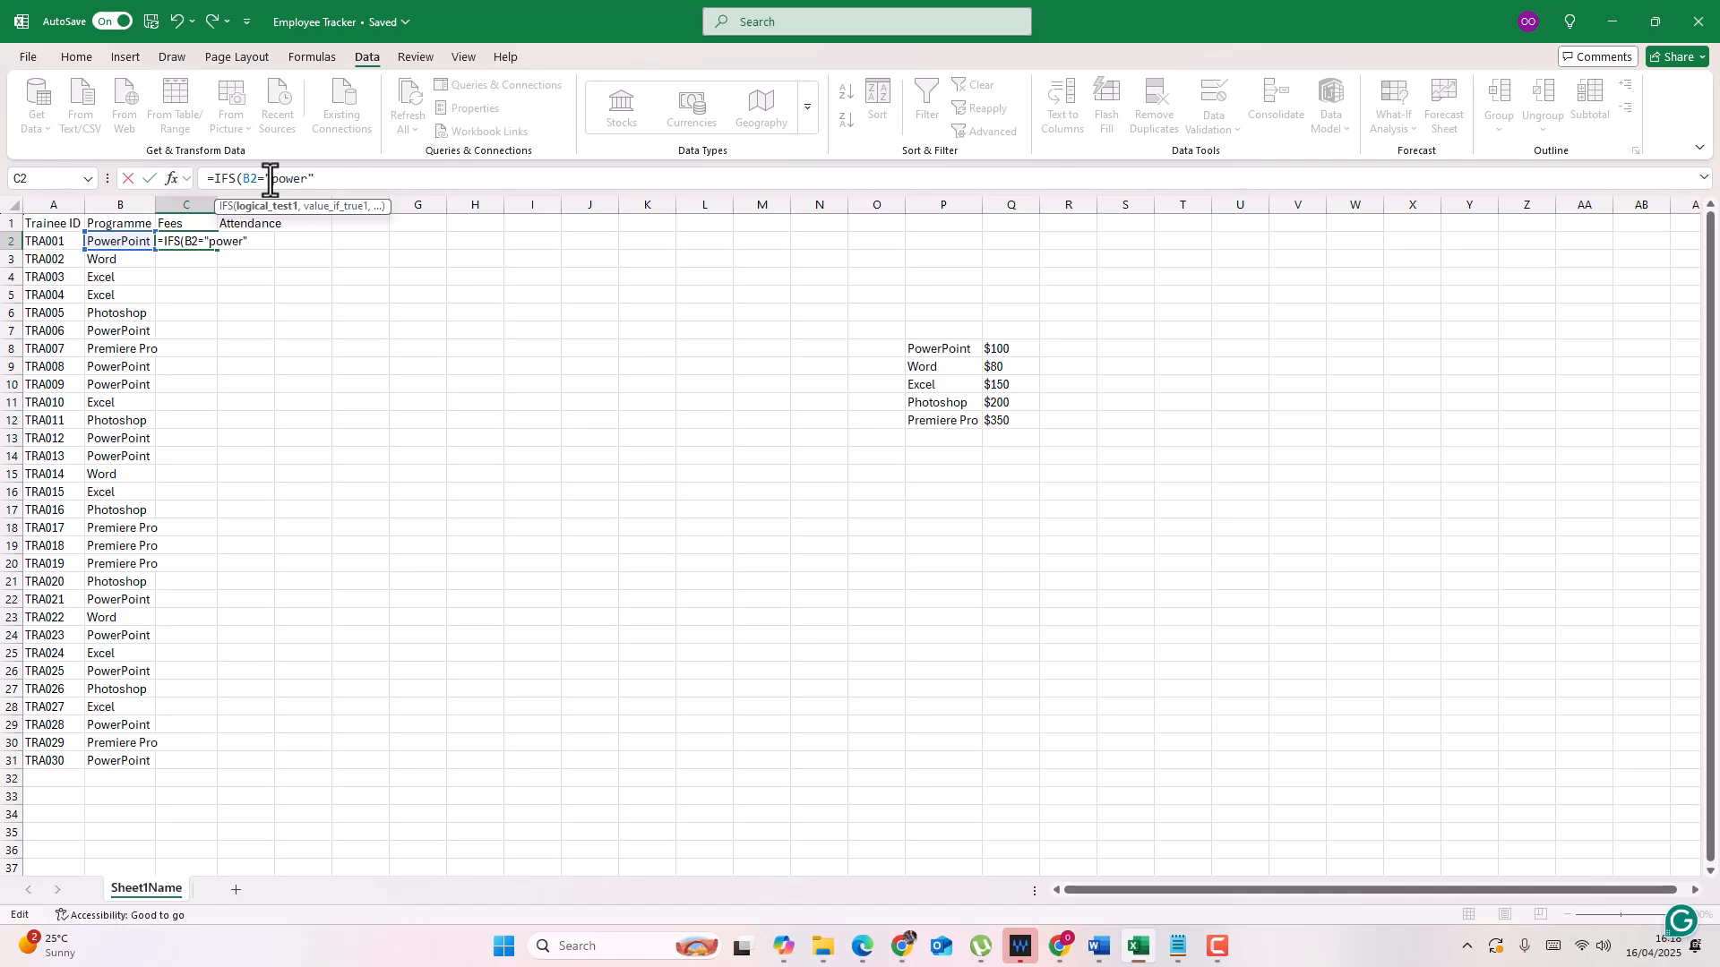
key("BackSpace")
key("BackSpace")
key("BackSpace")
key("BackSpace")
key("BackSpace")
type("PowerPoint\", $10")
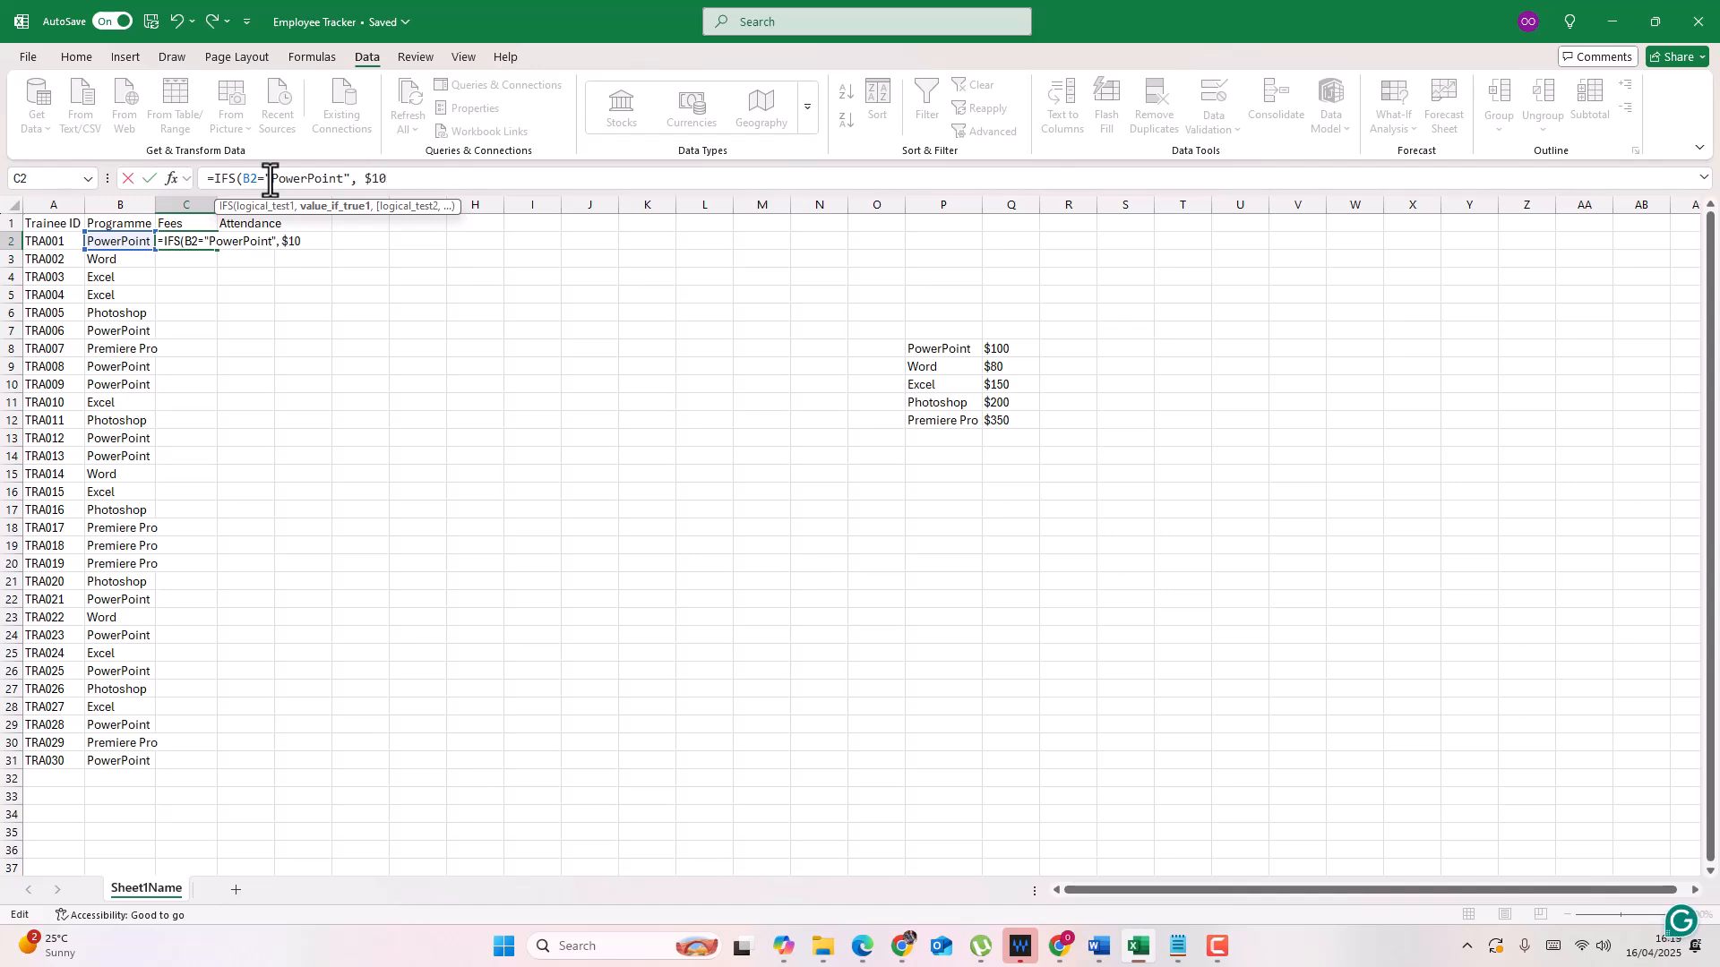
type("0,")
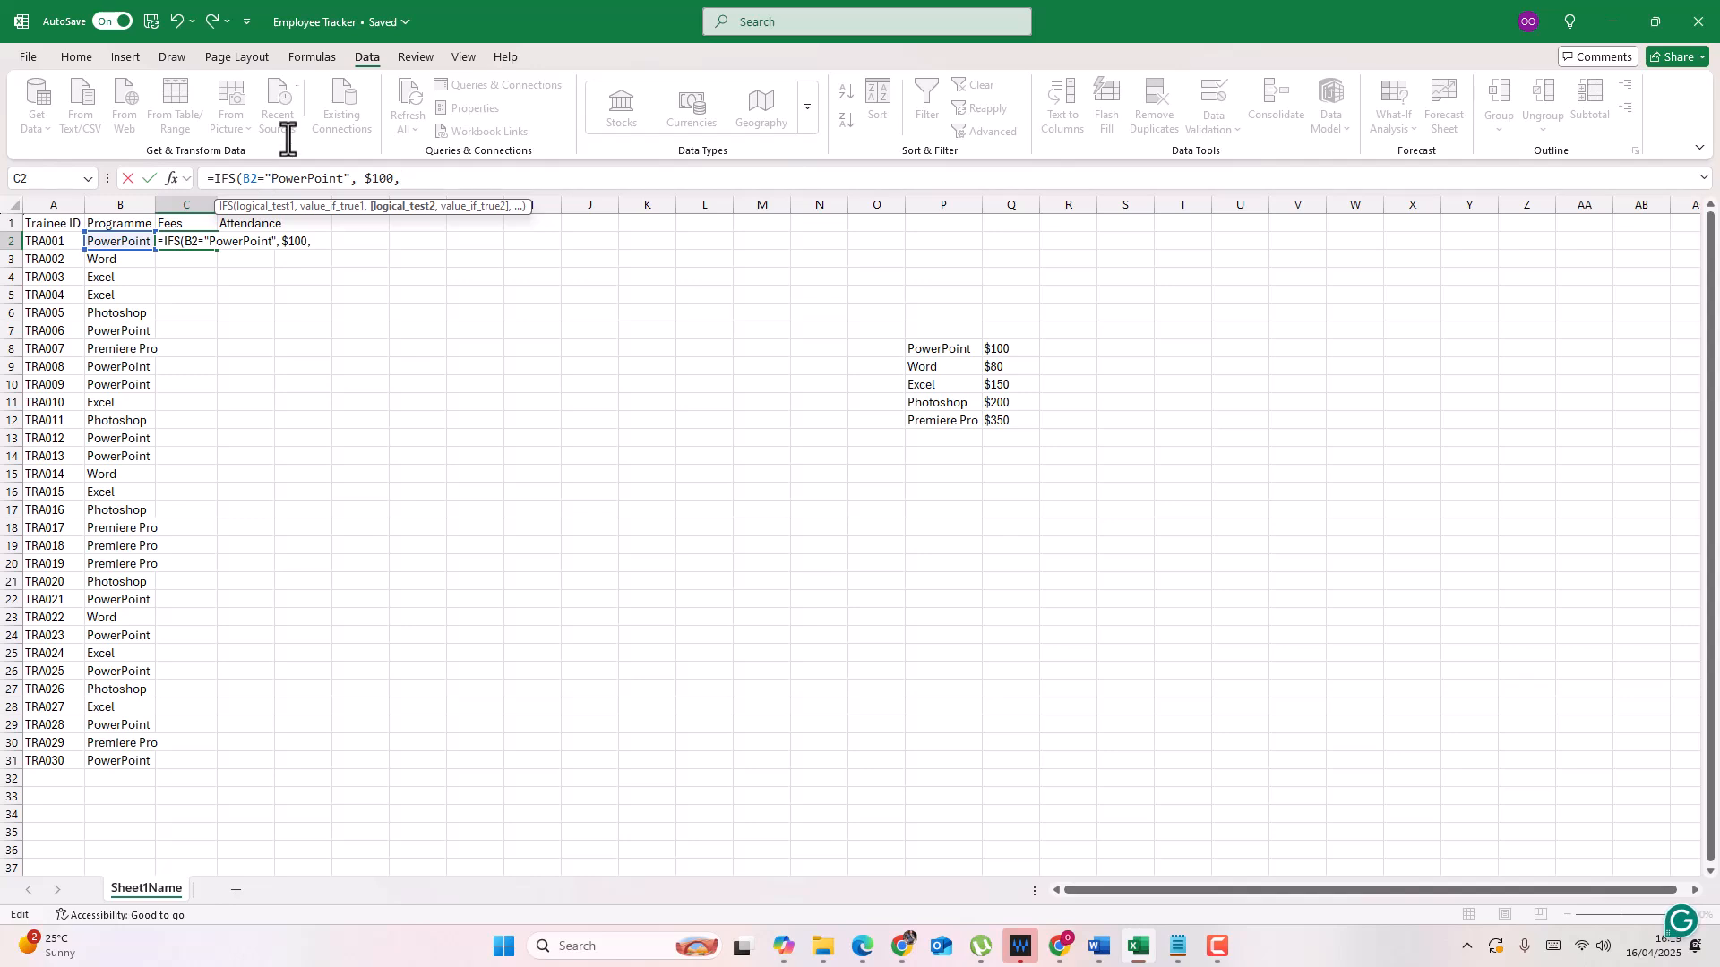
Step: Add two conditions to the C2 formula: B2="Word" returning $80 and B2="Excel" returning $150
left_click(125, 238)
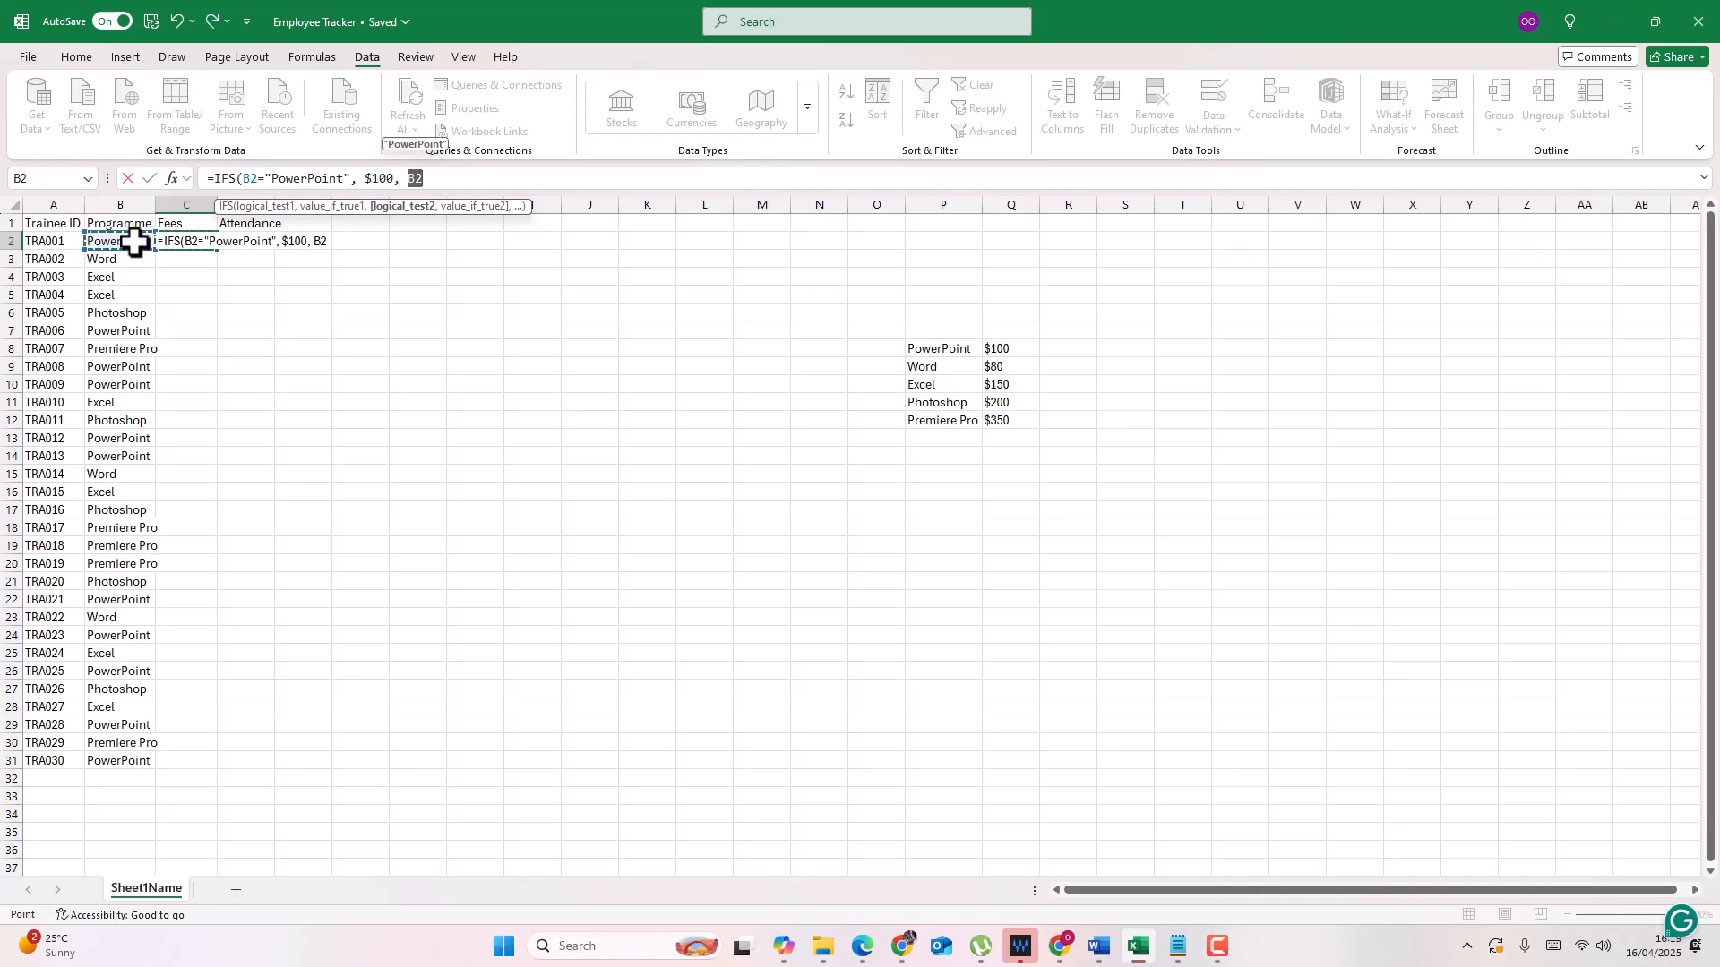
left_click(435, 184)
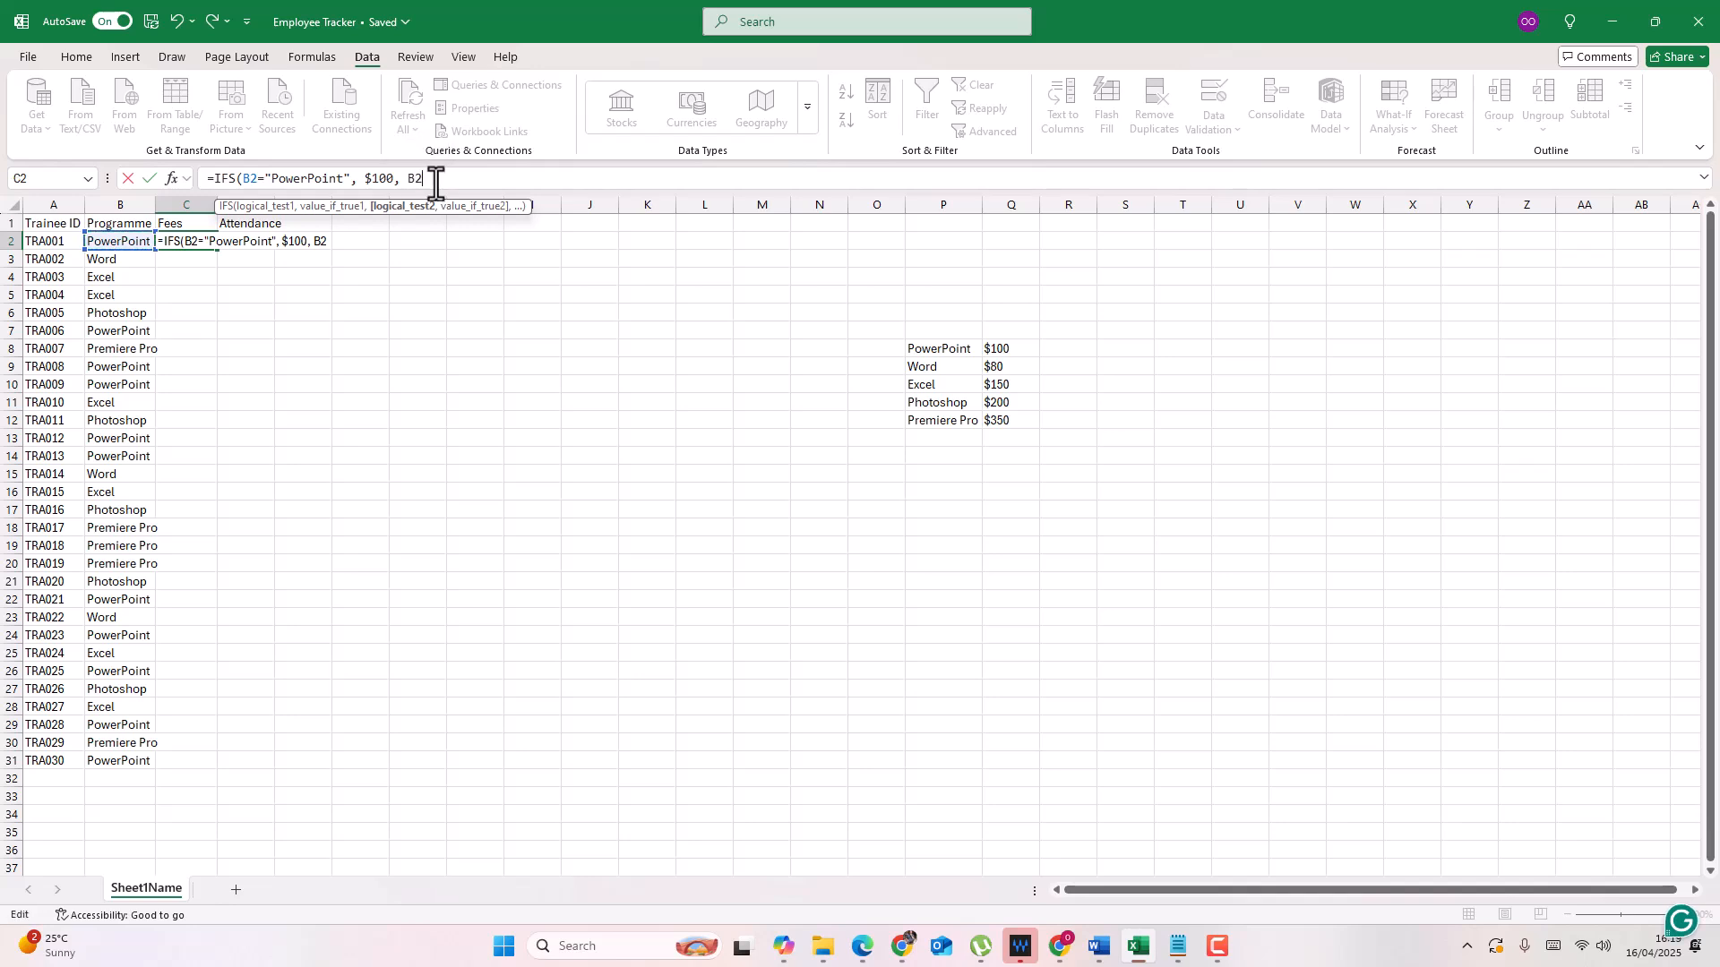
type("=\"Word\",")
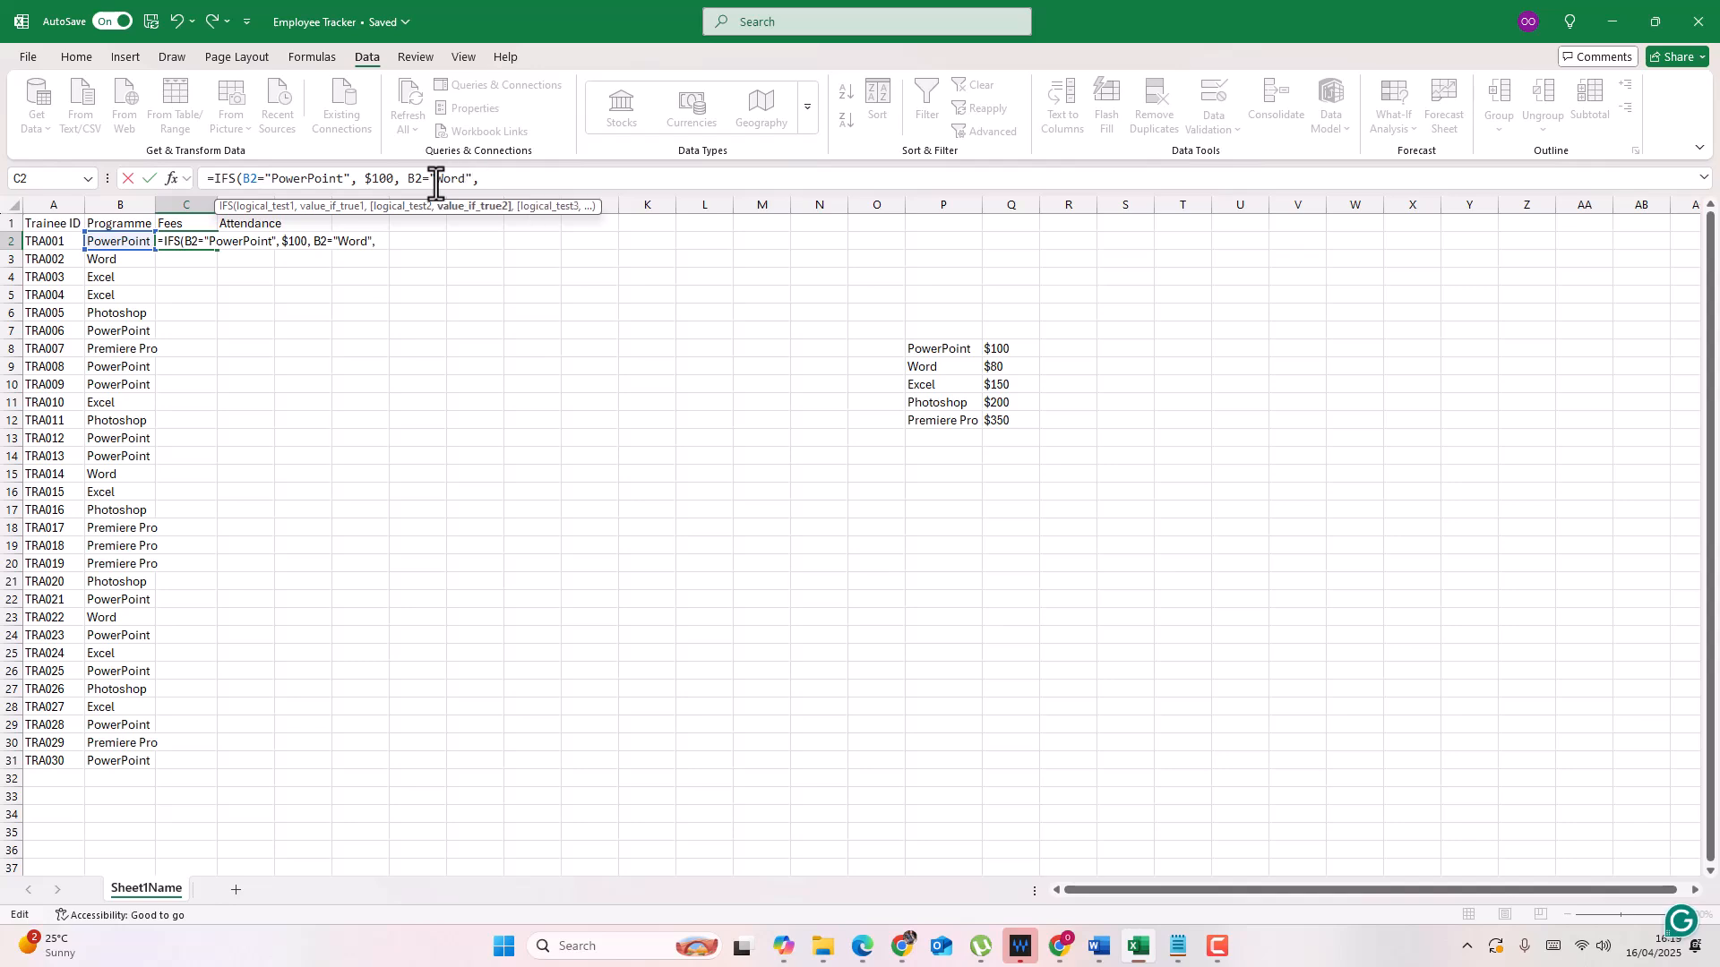
type(" $80,")
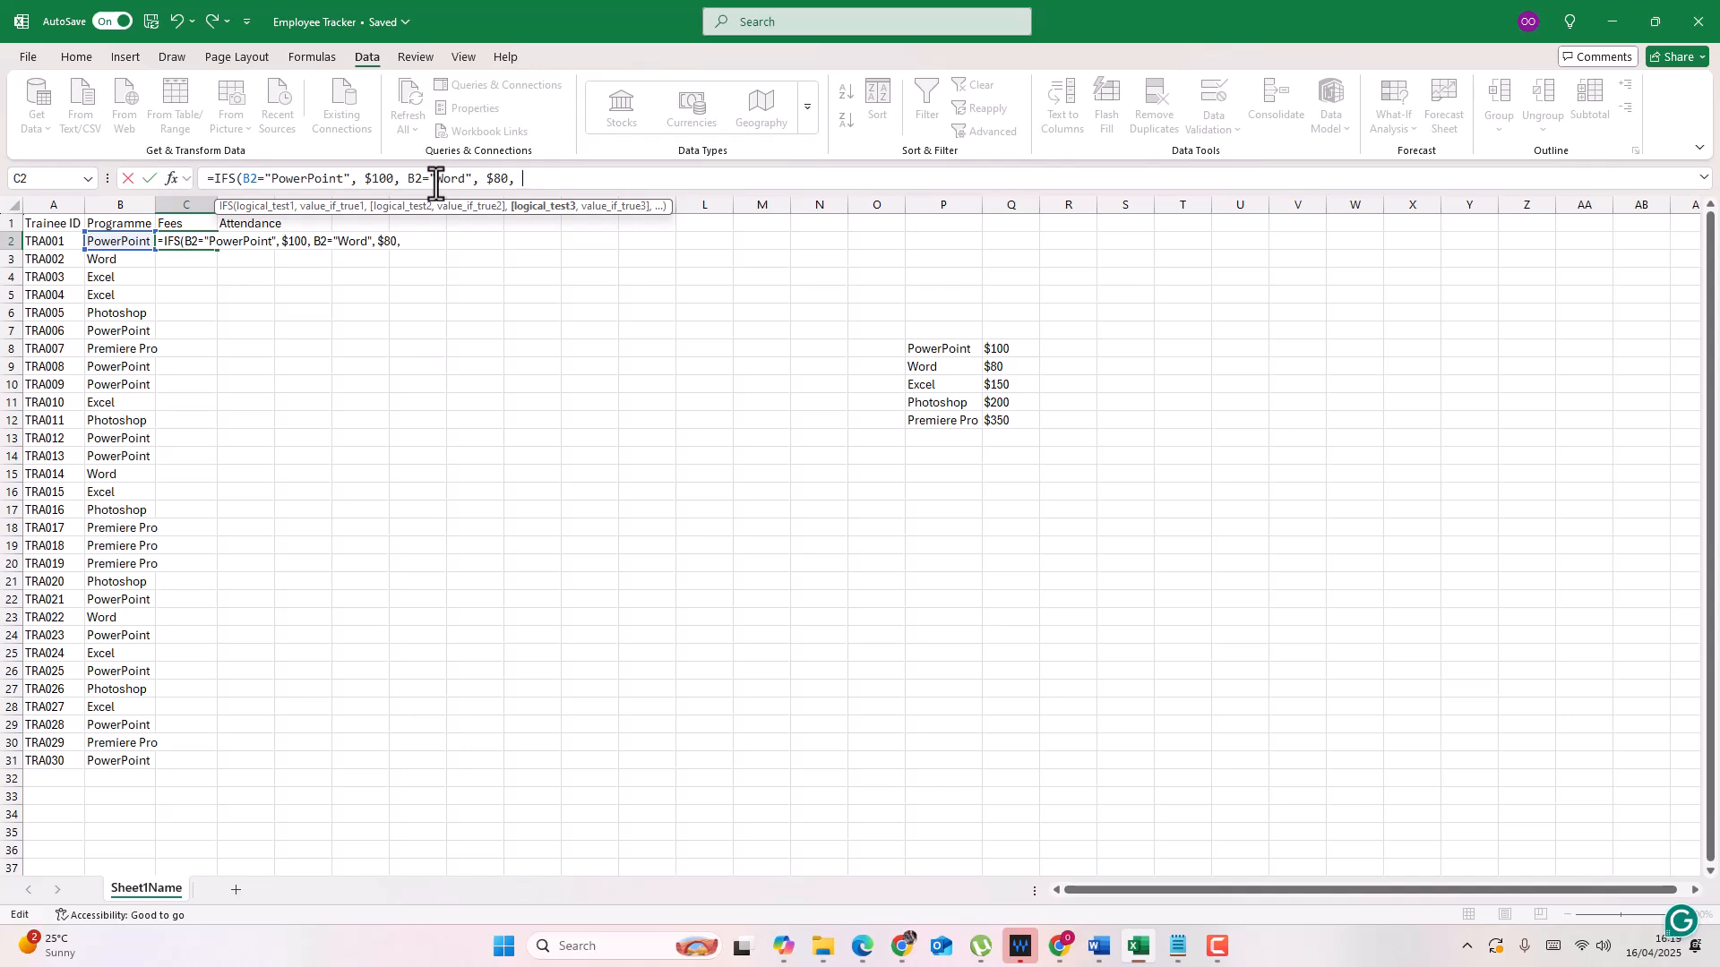
left_click(123, 240)
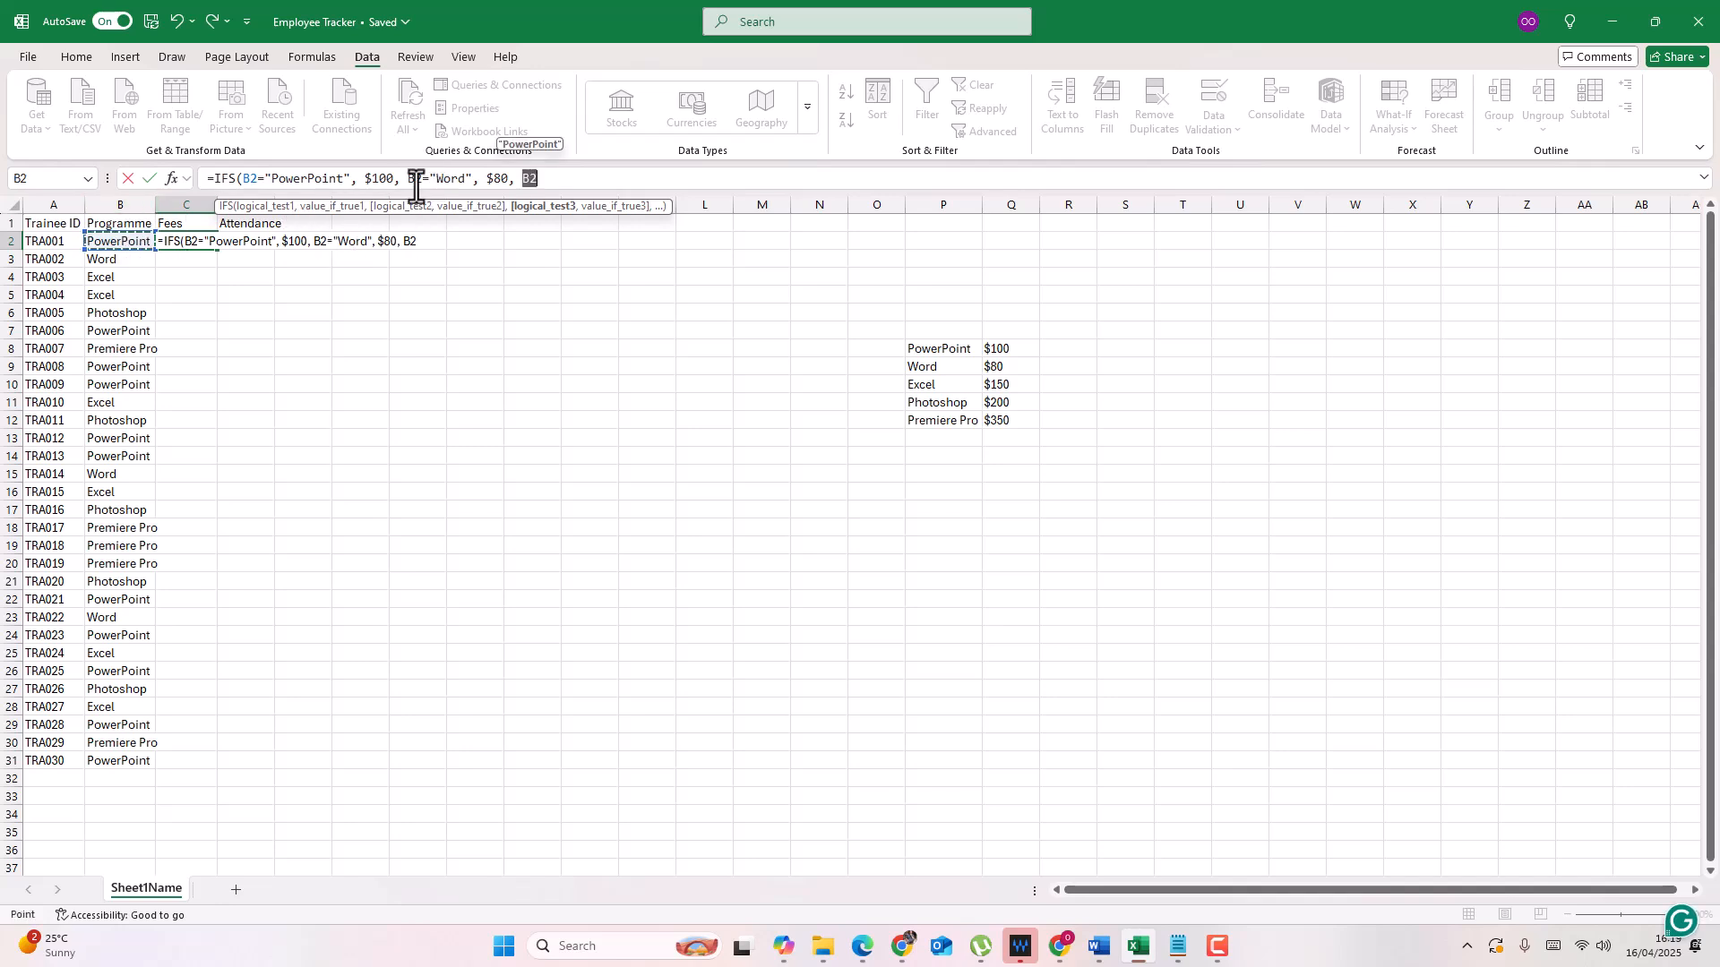
left_click(543, 179)
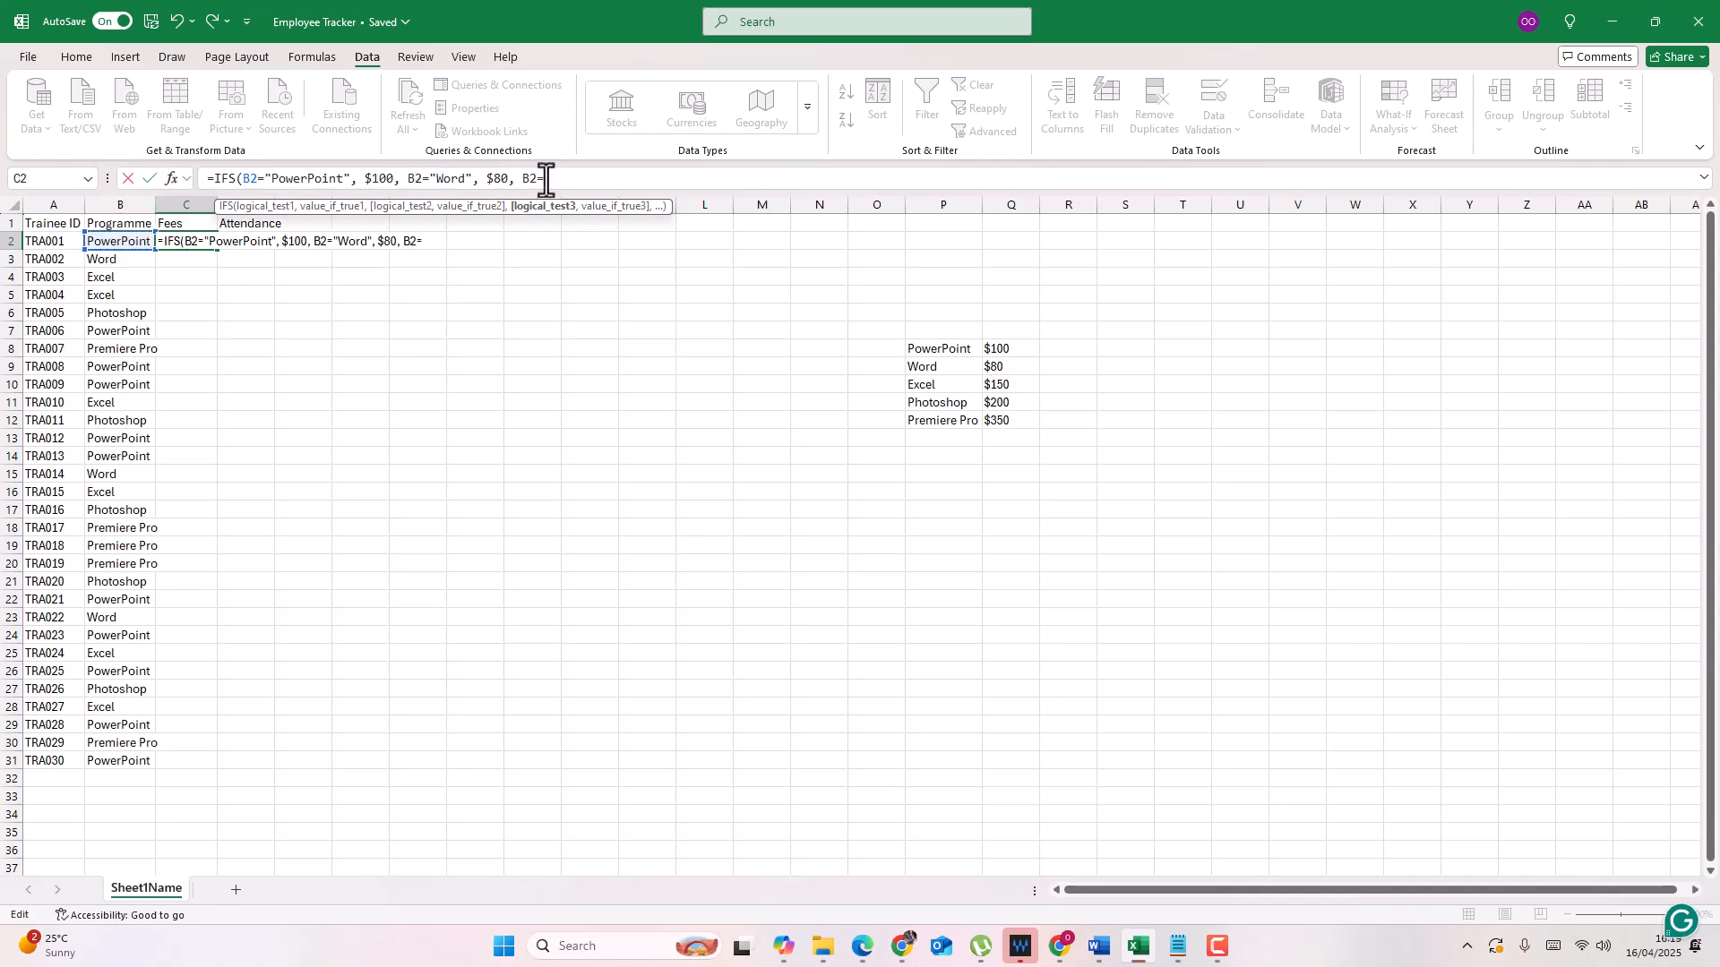
type("=\"Excel\",")
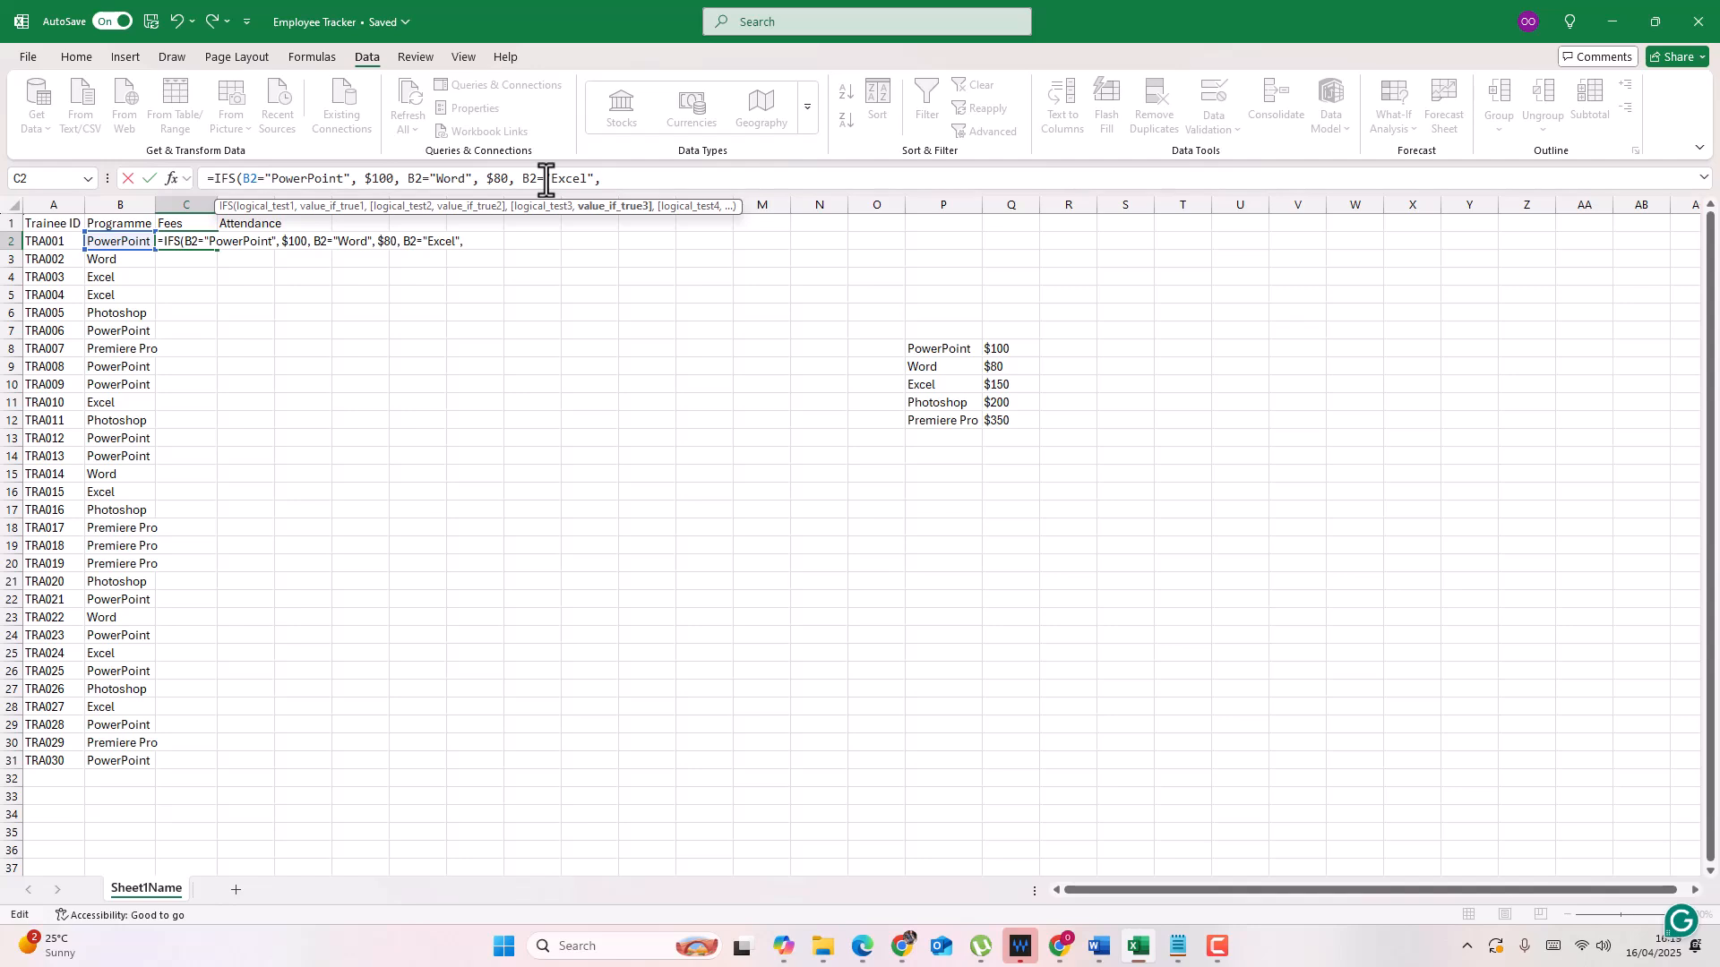
type(" $150,")
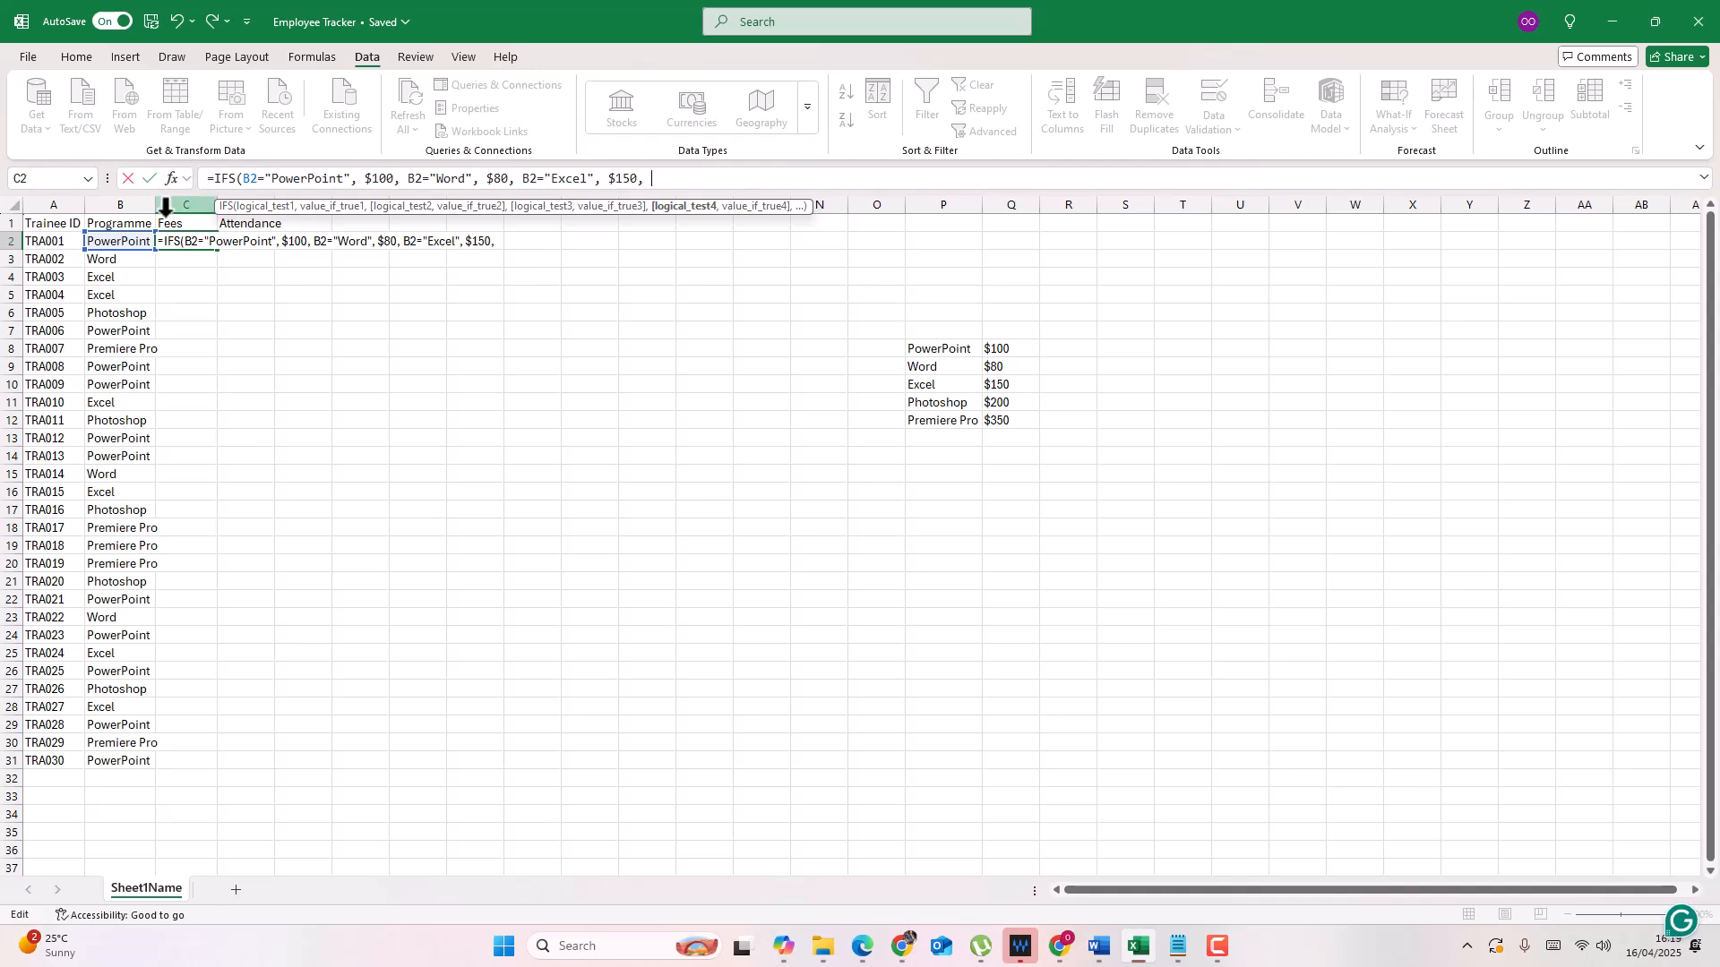
Step: Add the condition B2="Photoshop" returning $200 to the C2 formula, with the programme name in quotation marks
left_click(136, 241)
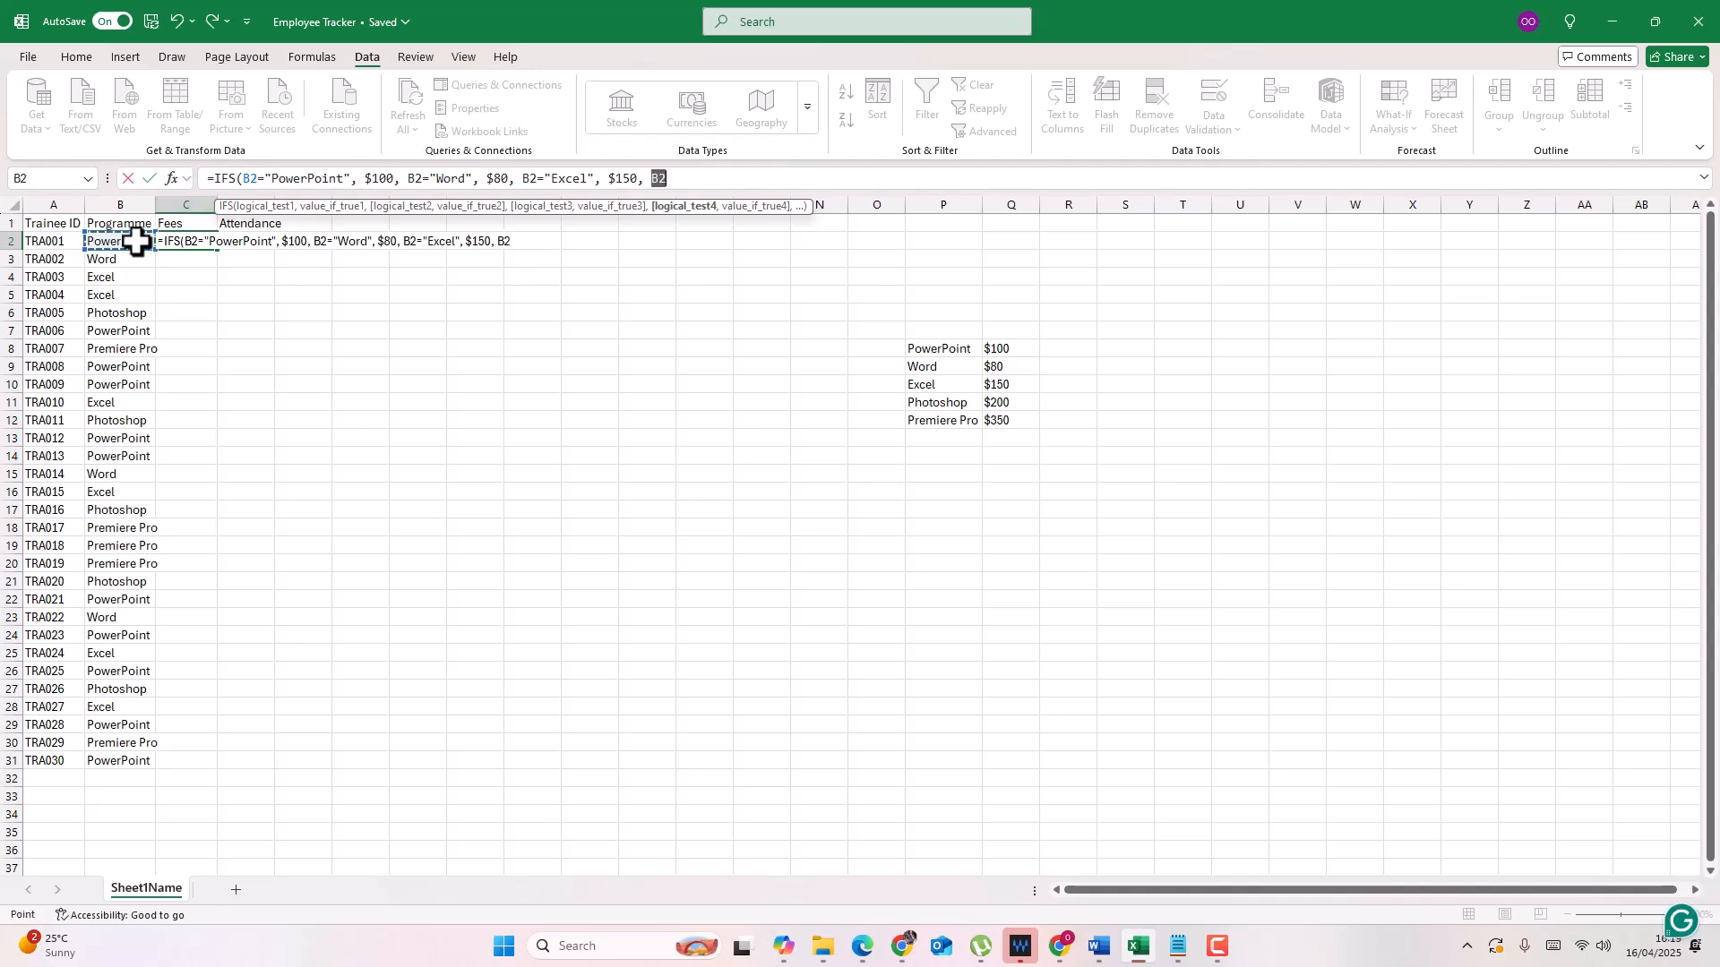
left_click(685, 179)
type("=")
type("P")
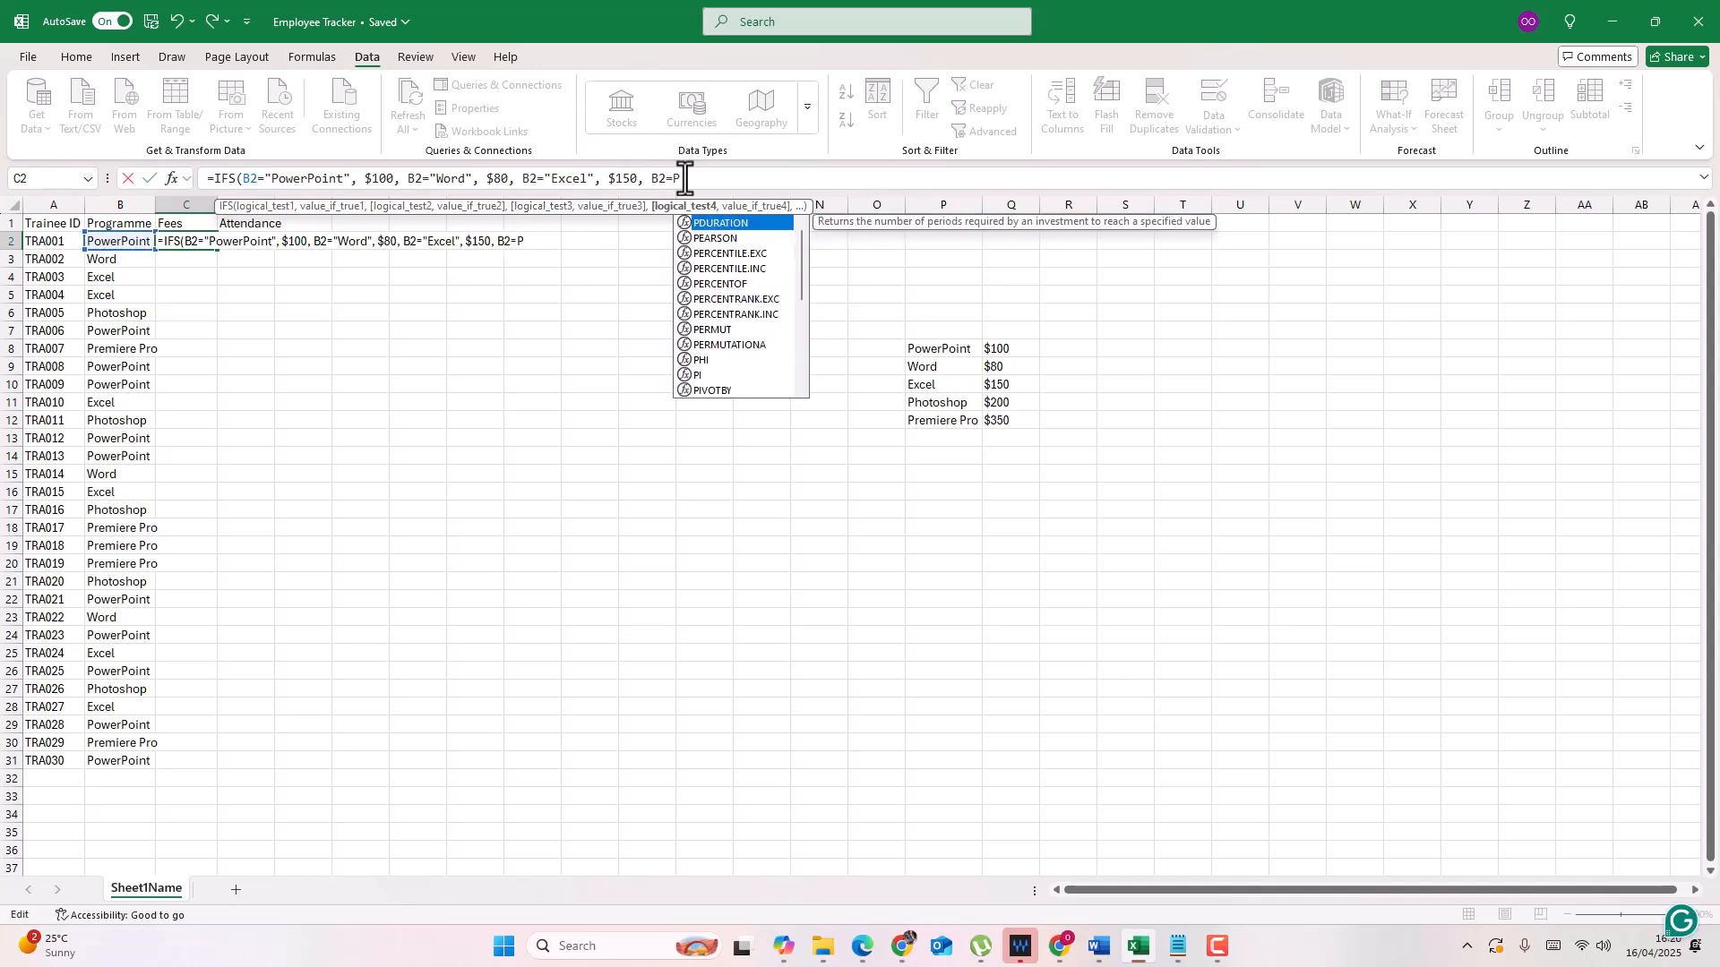
type("hotoshop")
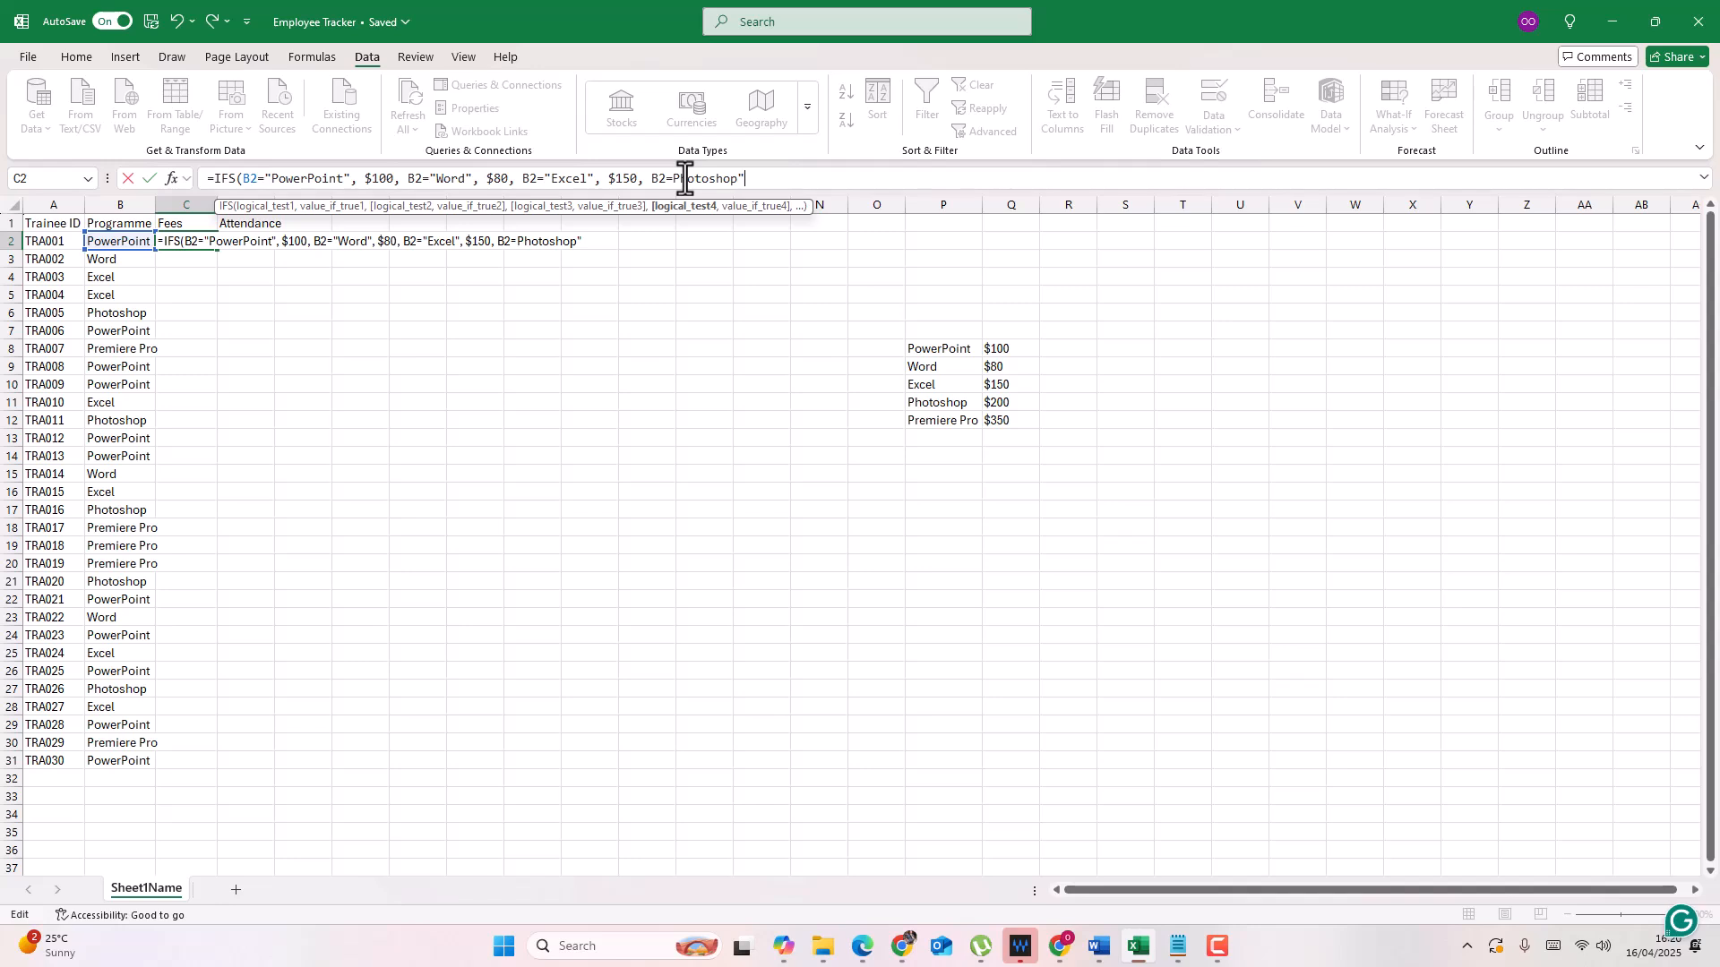
left_click(671, 178)
type("\",")
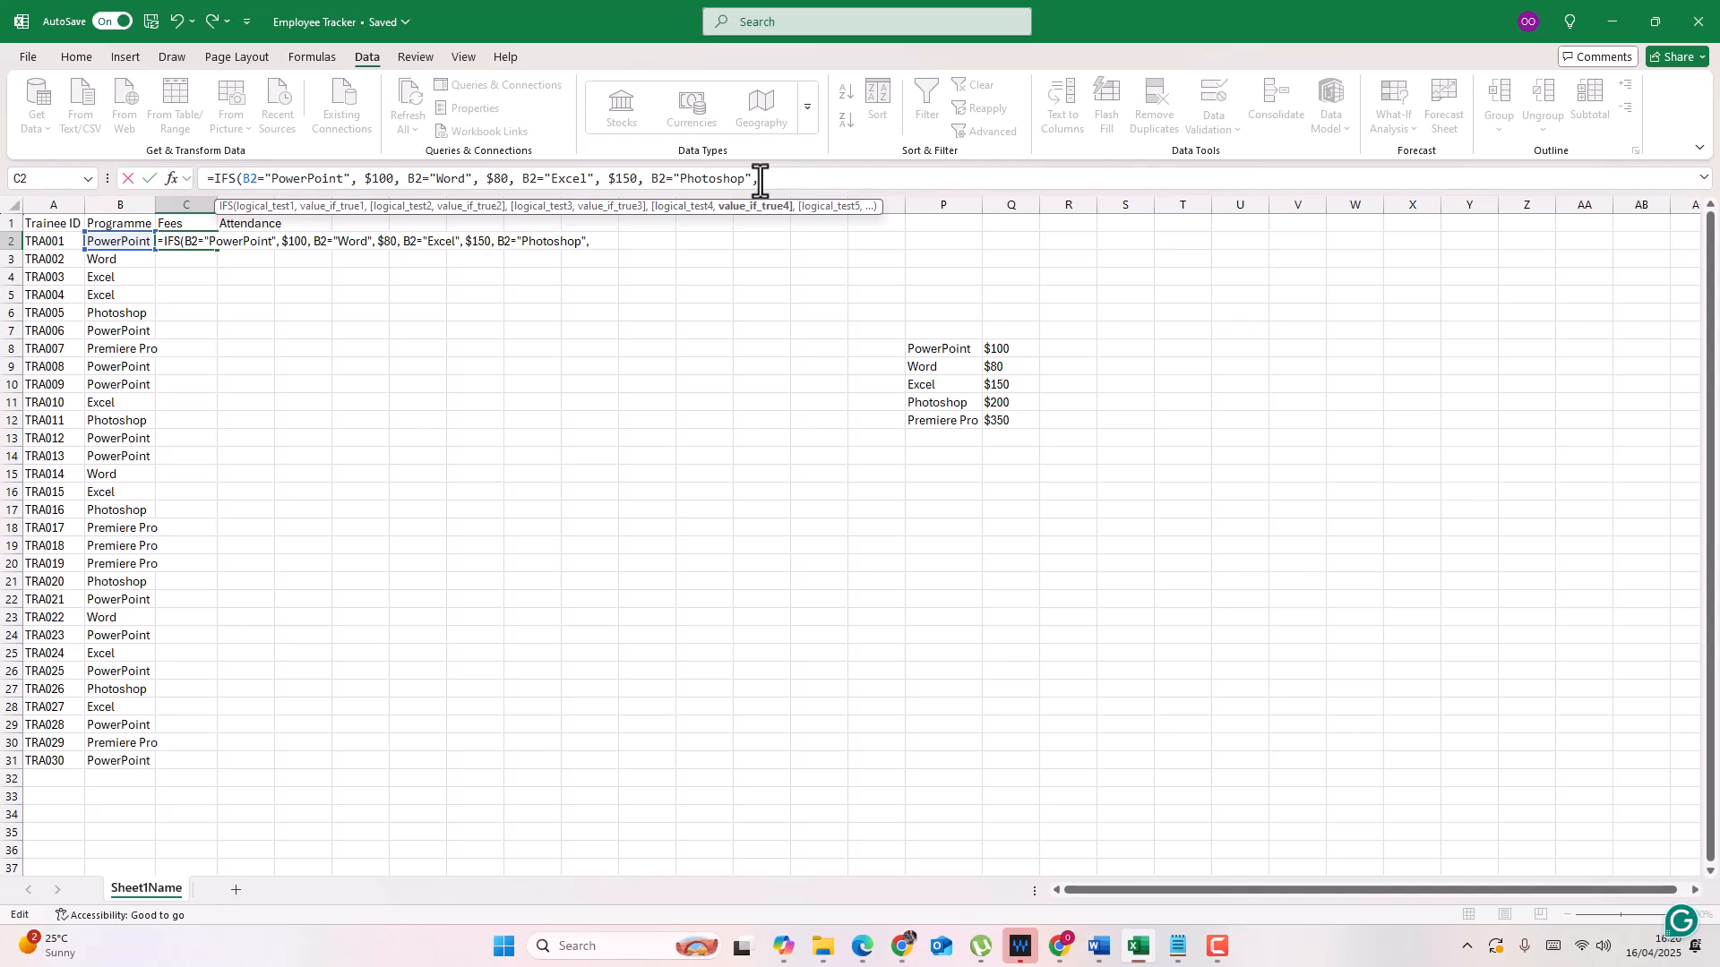
type(" $2000")
key("BackSpace")
type(",")
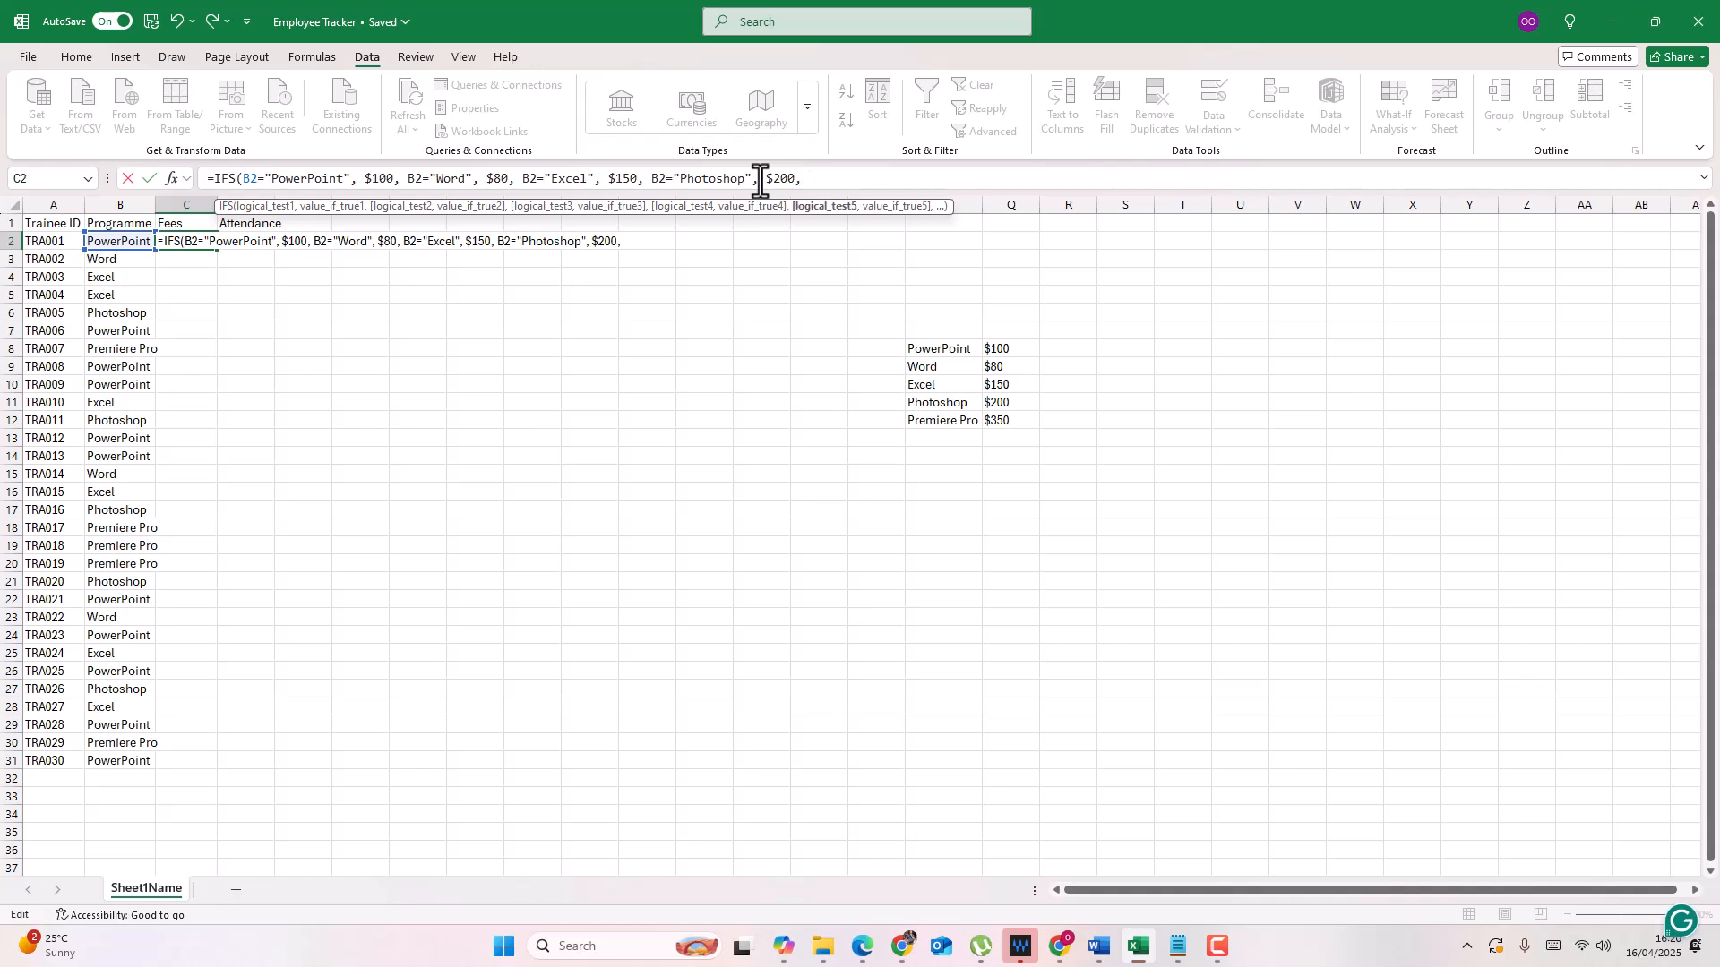
Step: Add the final condition B2="Premiere Pro" returning $350, close the bracket and try to submit the formula
left_click(942, 421)
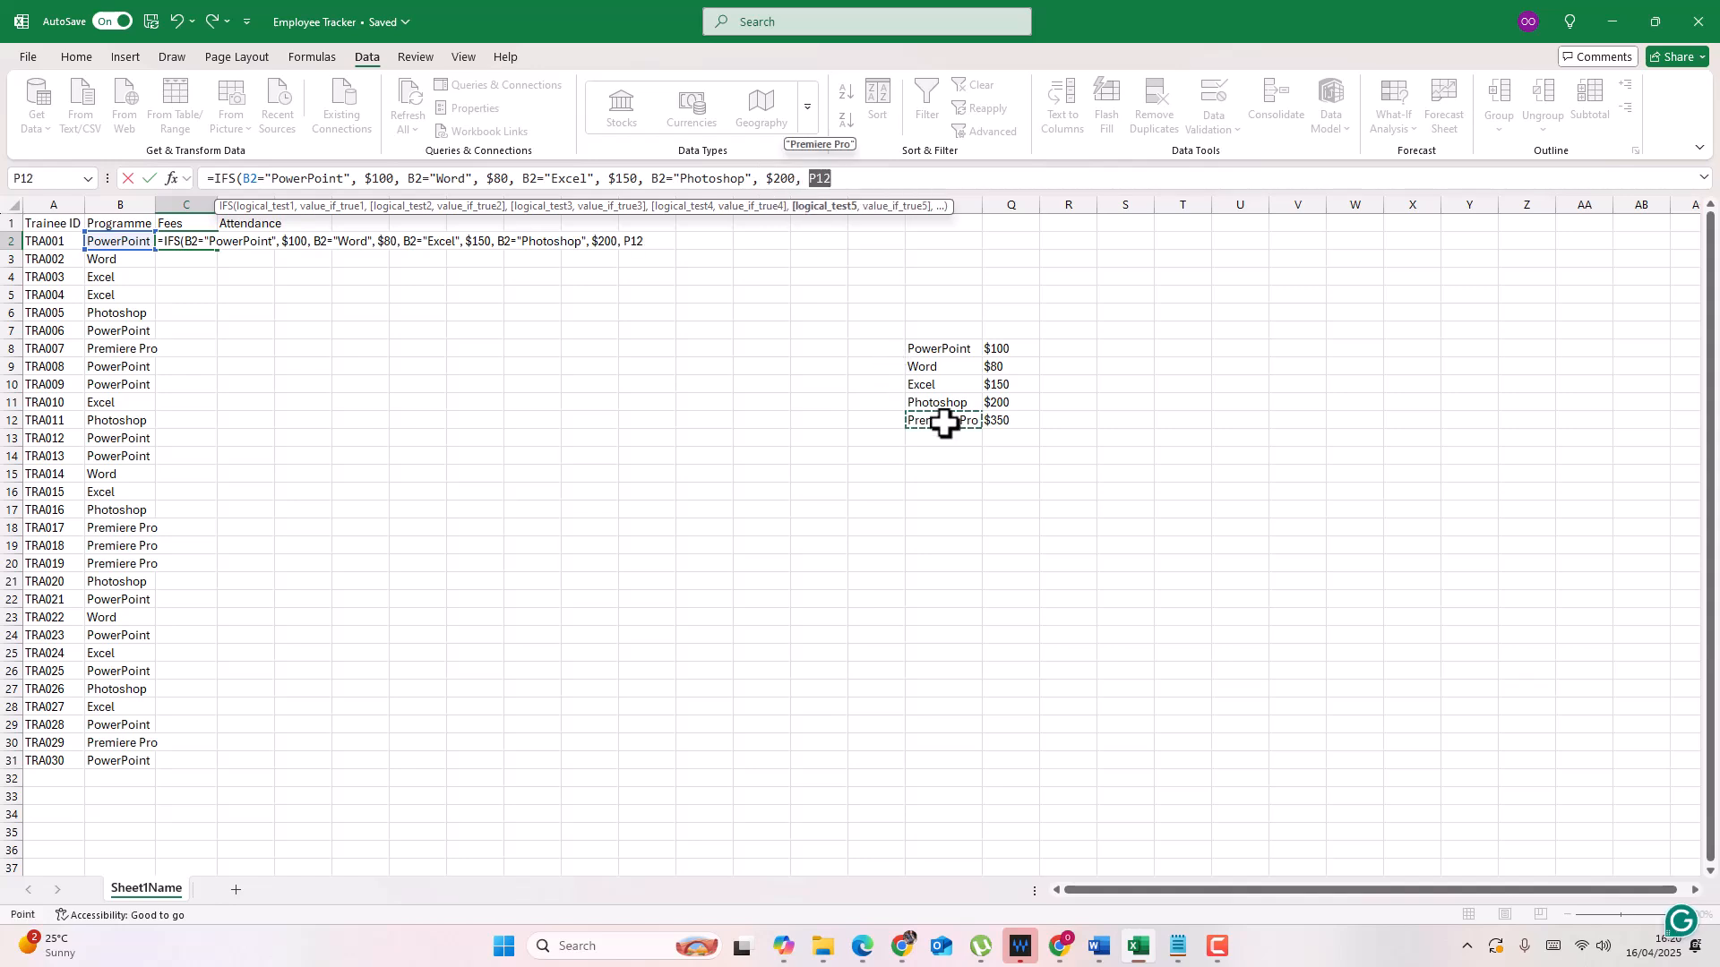
left_click(144, 252)
left_click(839, 179)
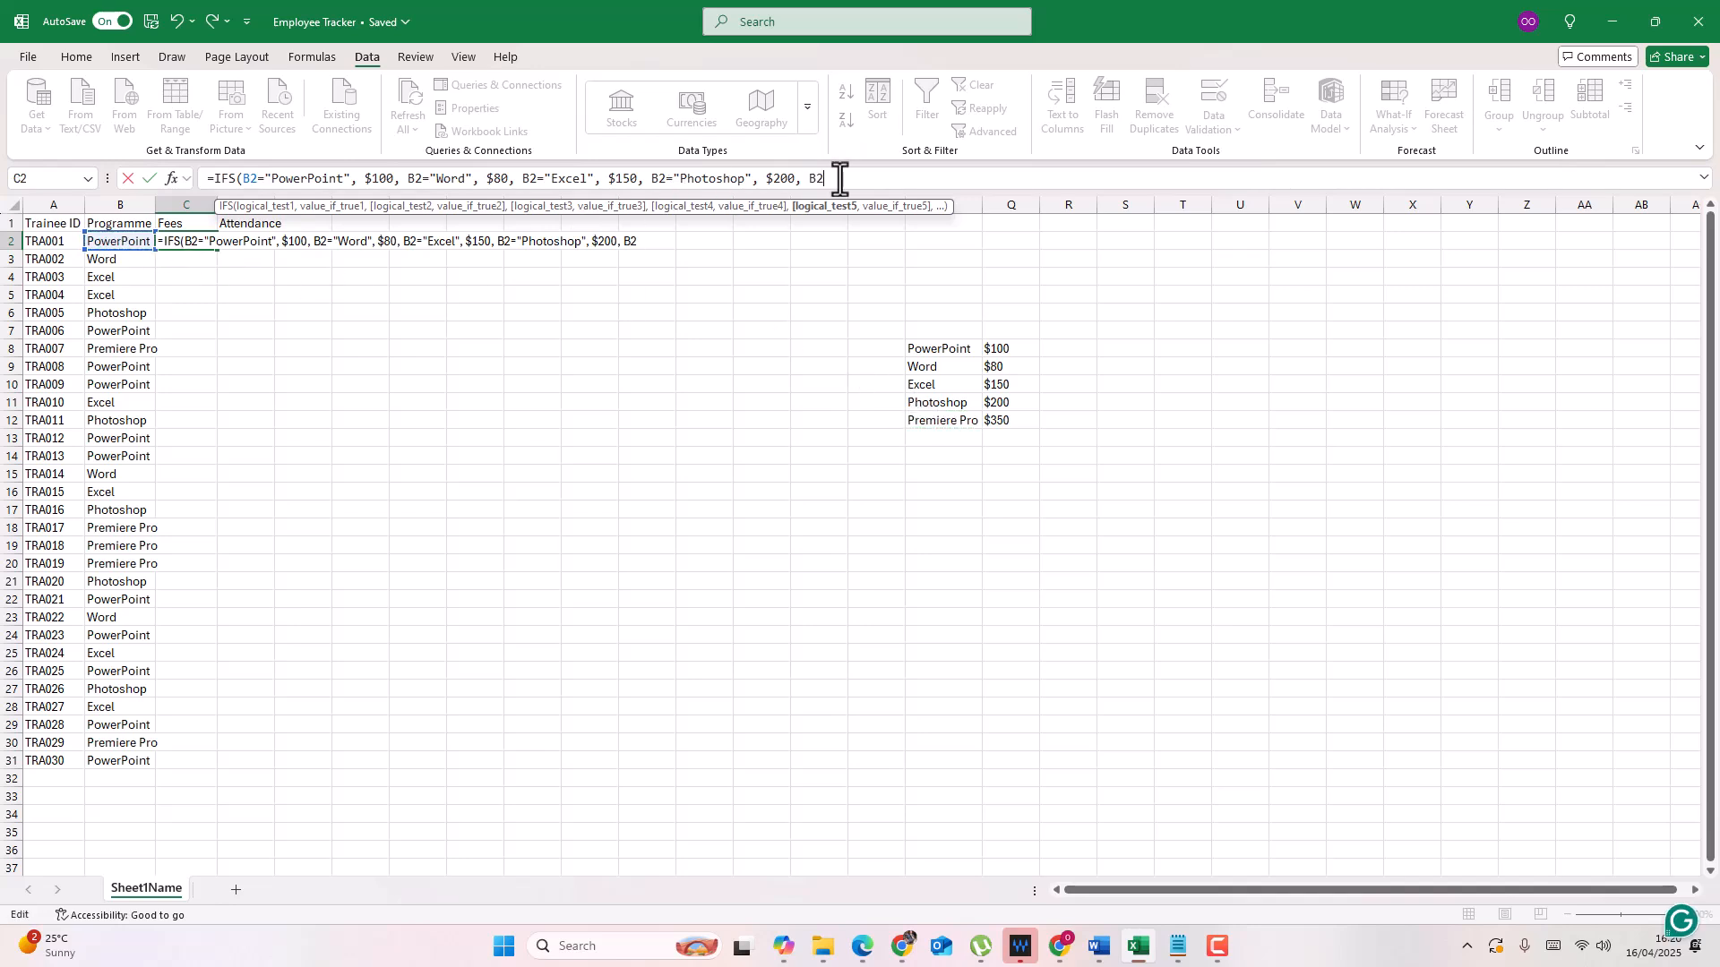
type("=\"Premire")
left_click(874, 179)
type("e Pro")
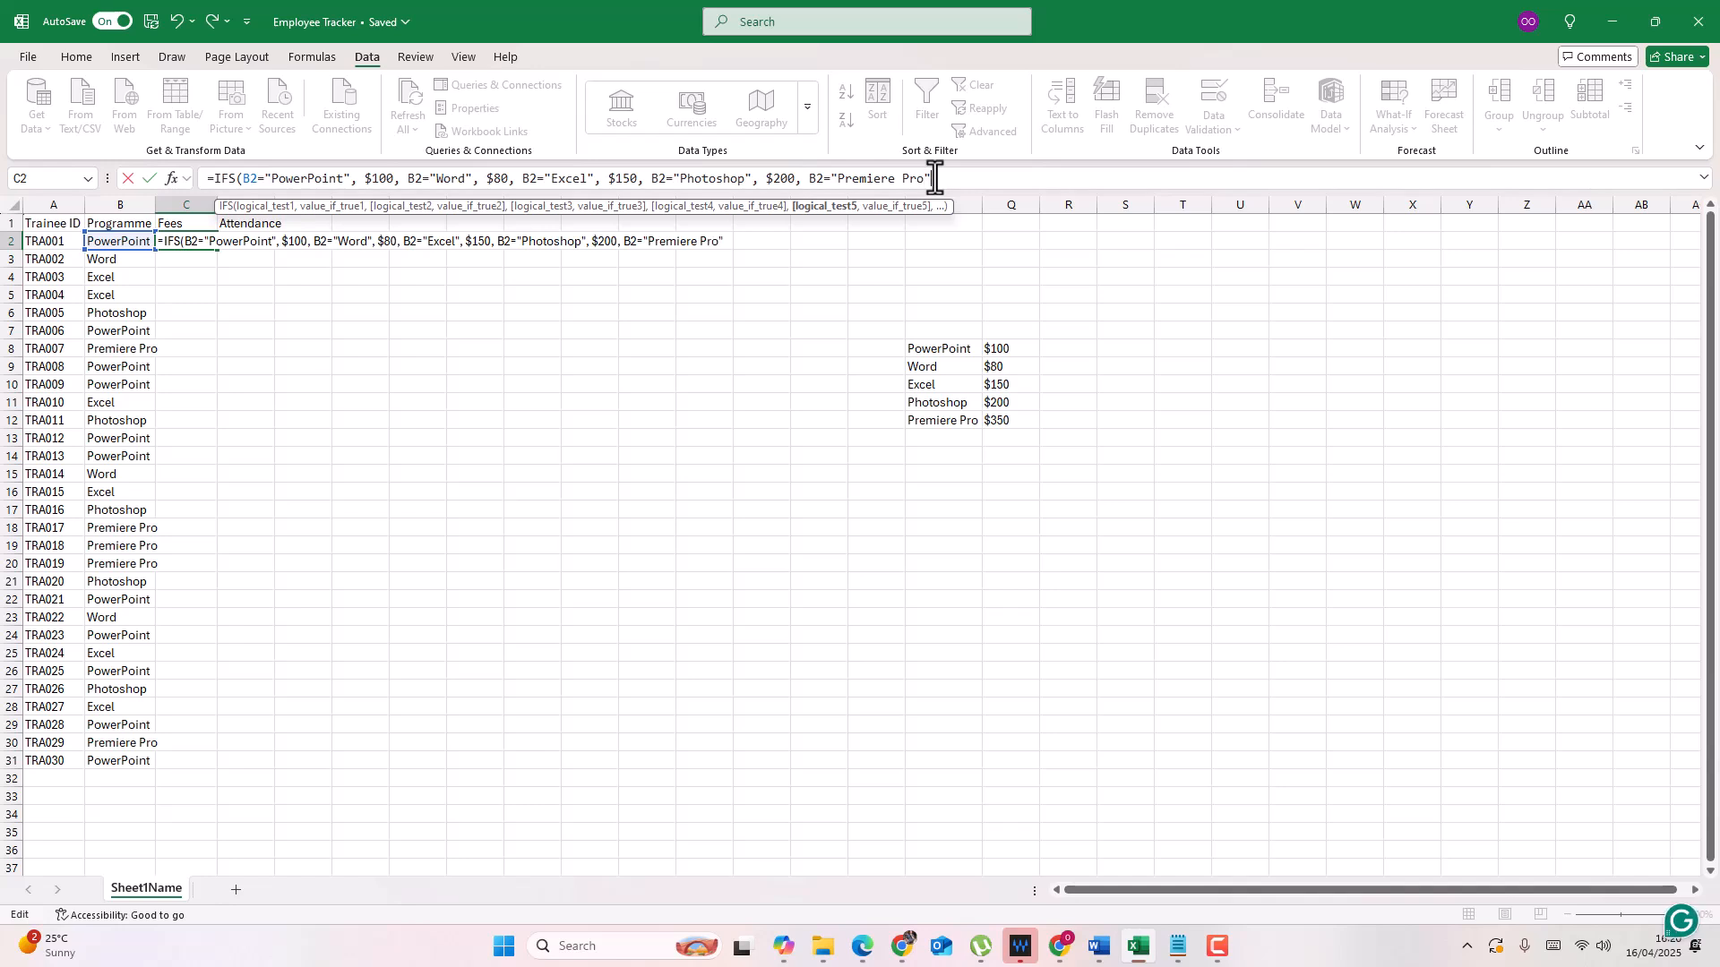
type("\",")
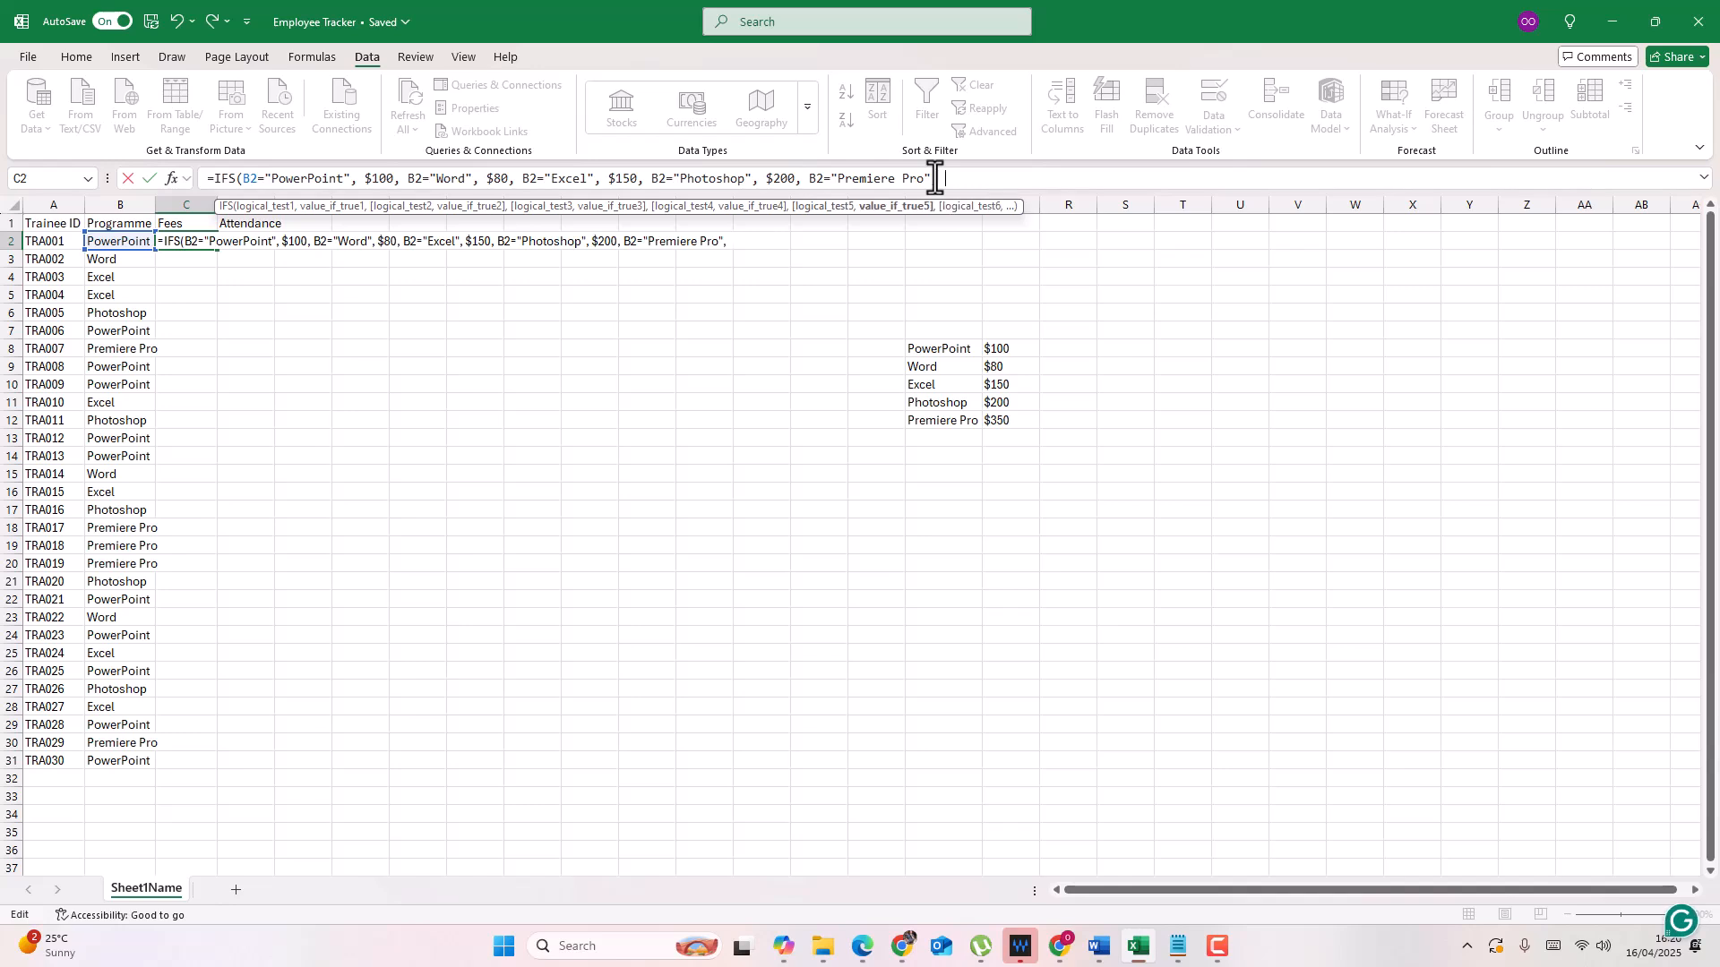
type(" $350)")
key("Return")
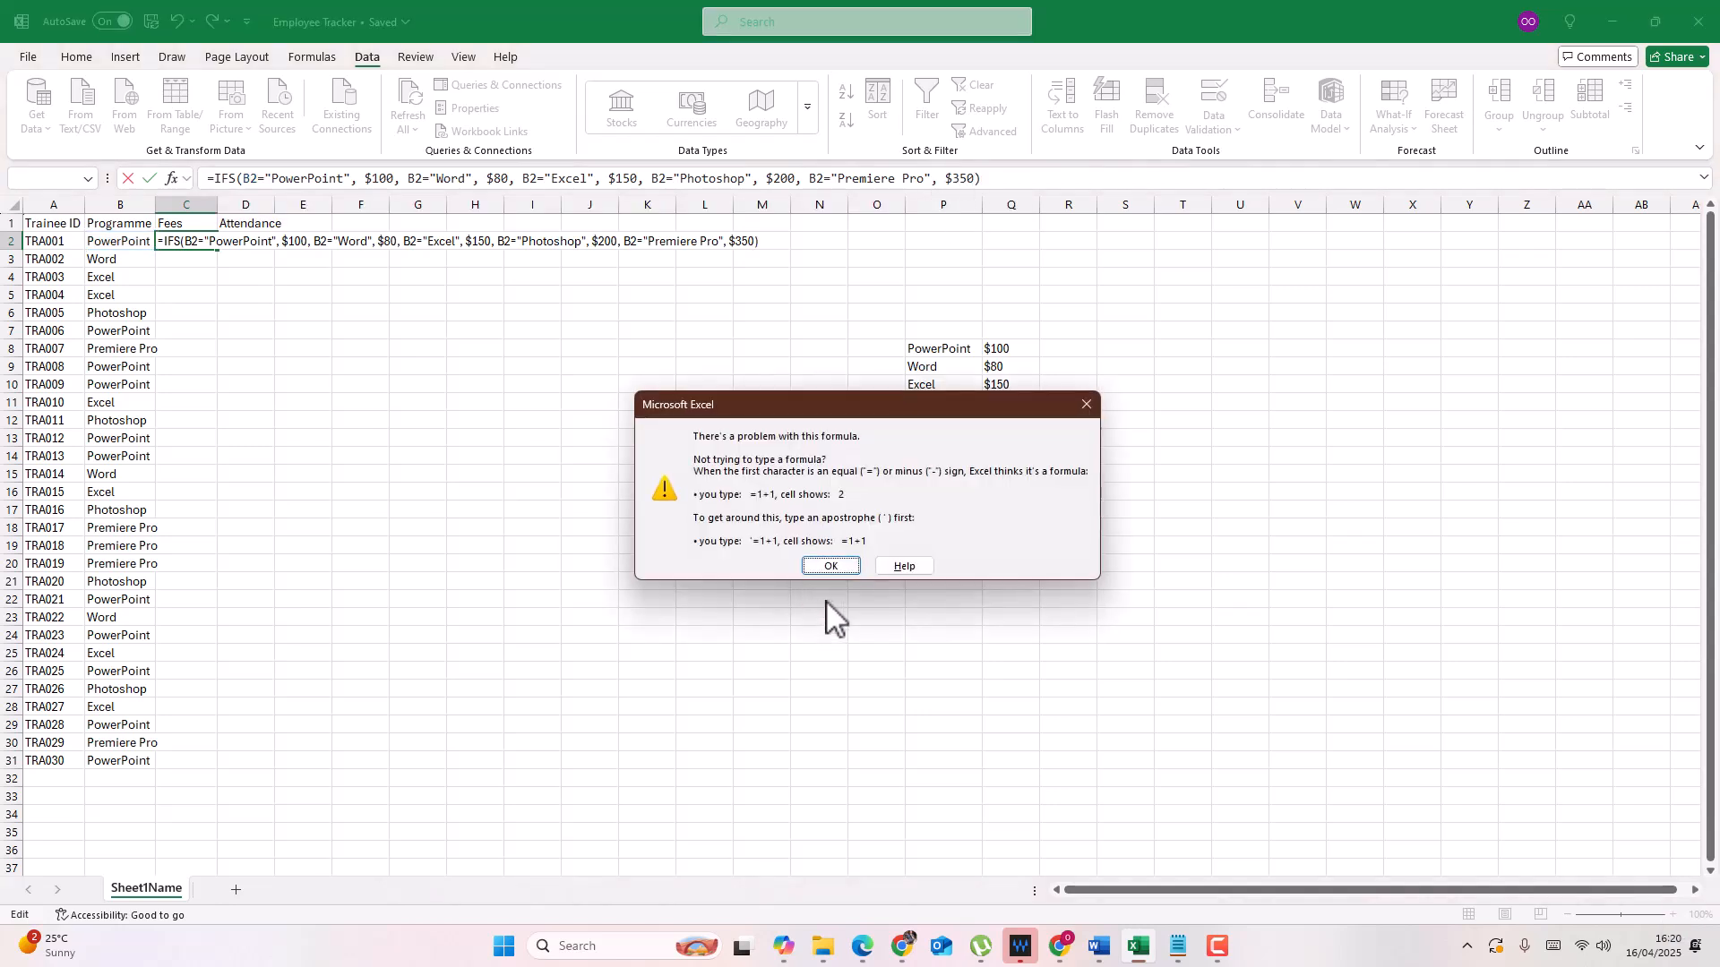
left_click(825, 572)
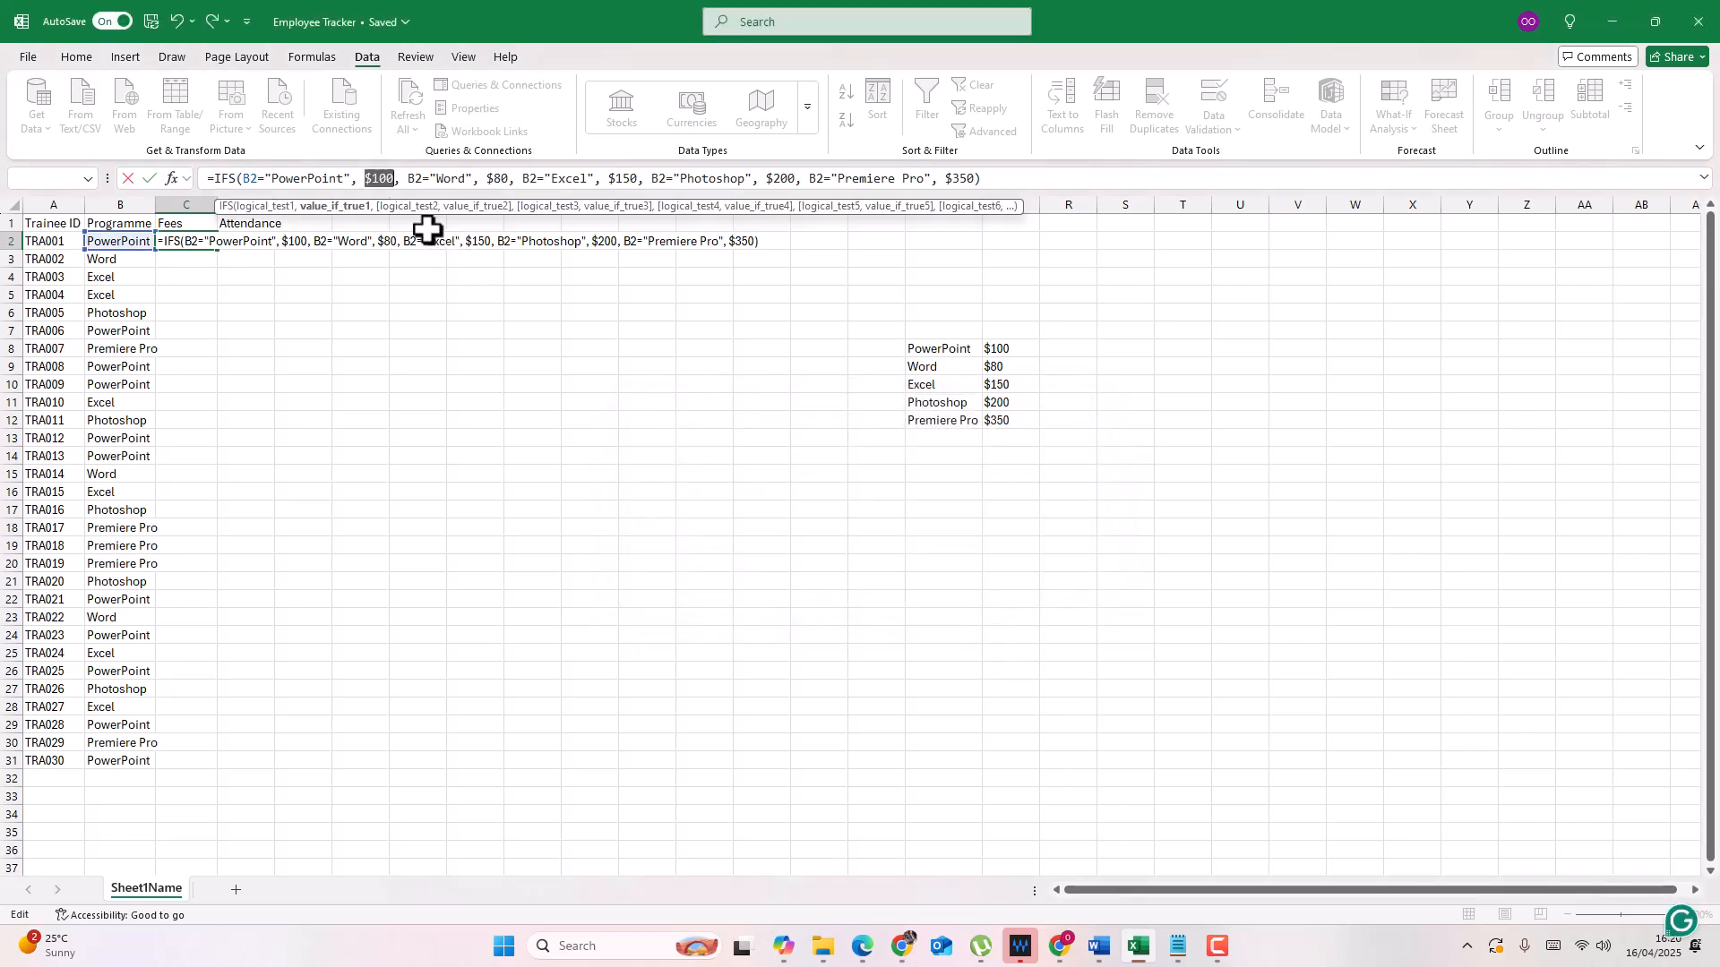
Step: Remove the dollar signs from all five fee amounts in the IFS formula and enter it in C2
left_click(374, 180)
key("BackSpace")
left_click(488, 180)
key("BackSpace")
left_click(603, 179)
key("BackSpace")
left_click(752, 179)
key("BackSpace")
left_click(926, 179)
key("BackSpace")
key("Return")
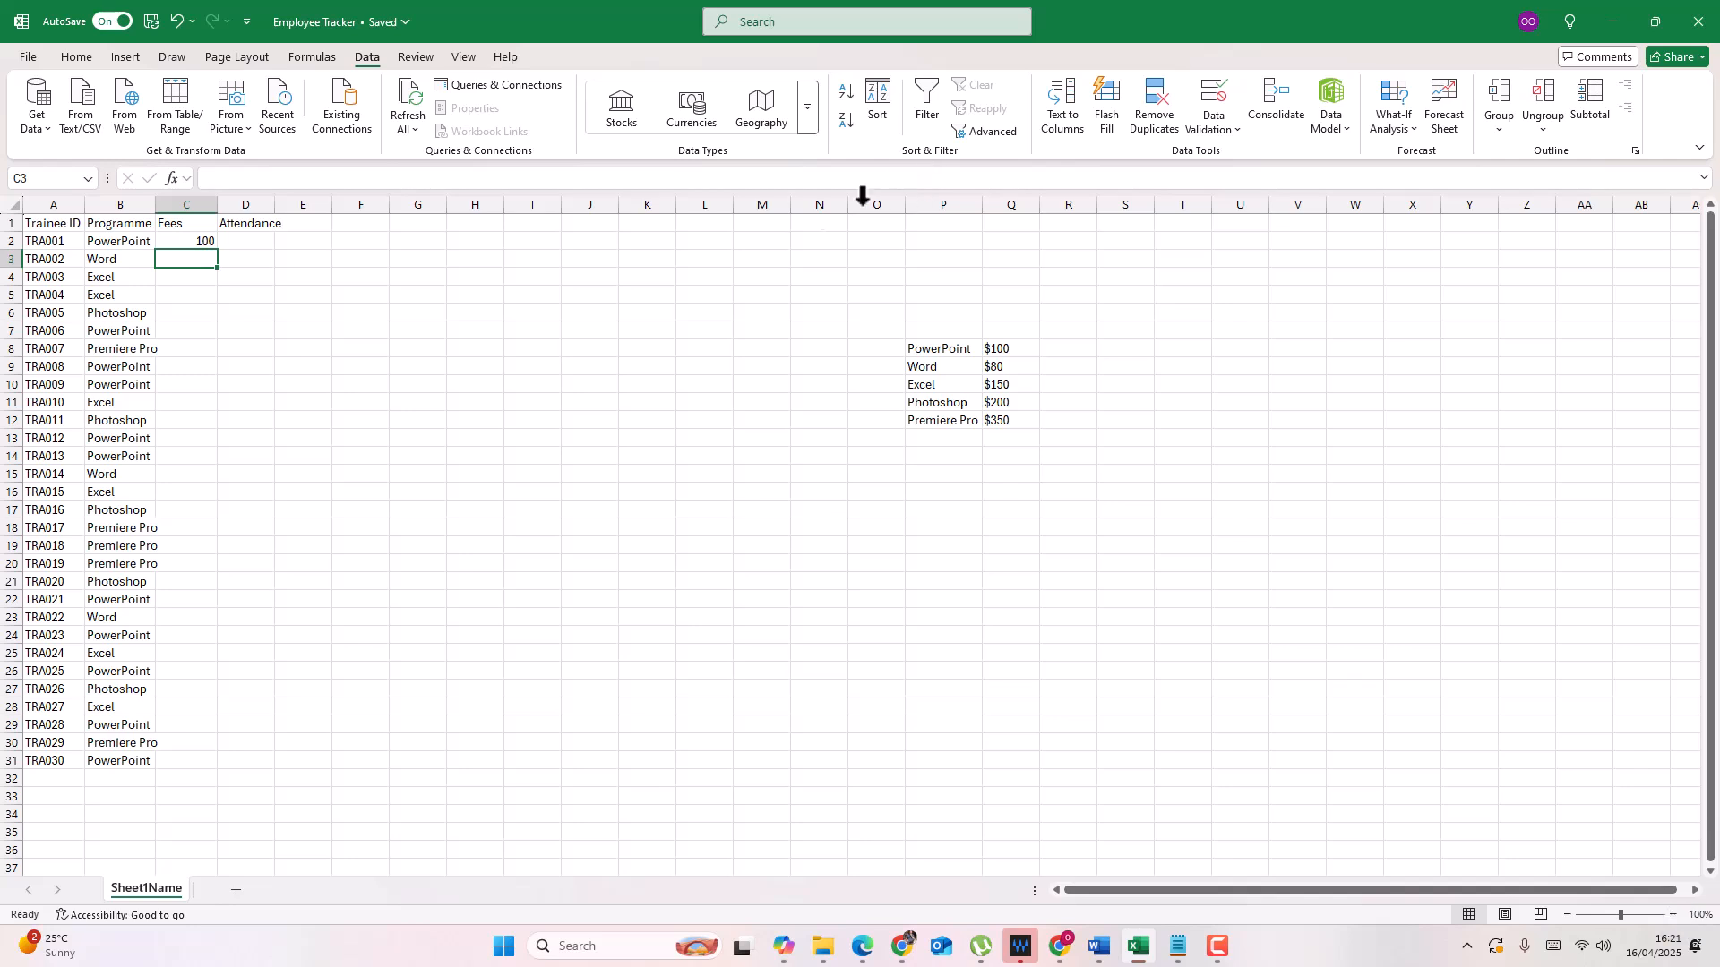
Step: Fill the fee formula from C2 down the Fees column to C31
left_click(206, 245)
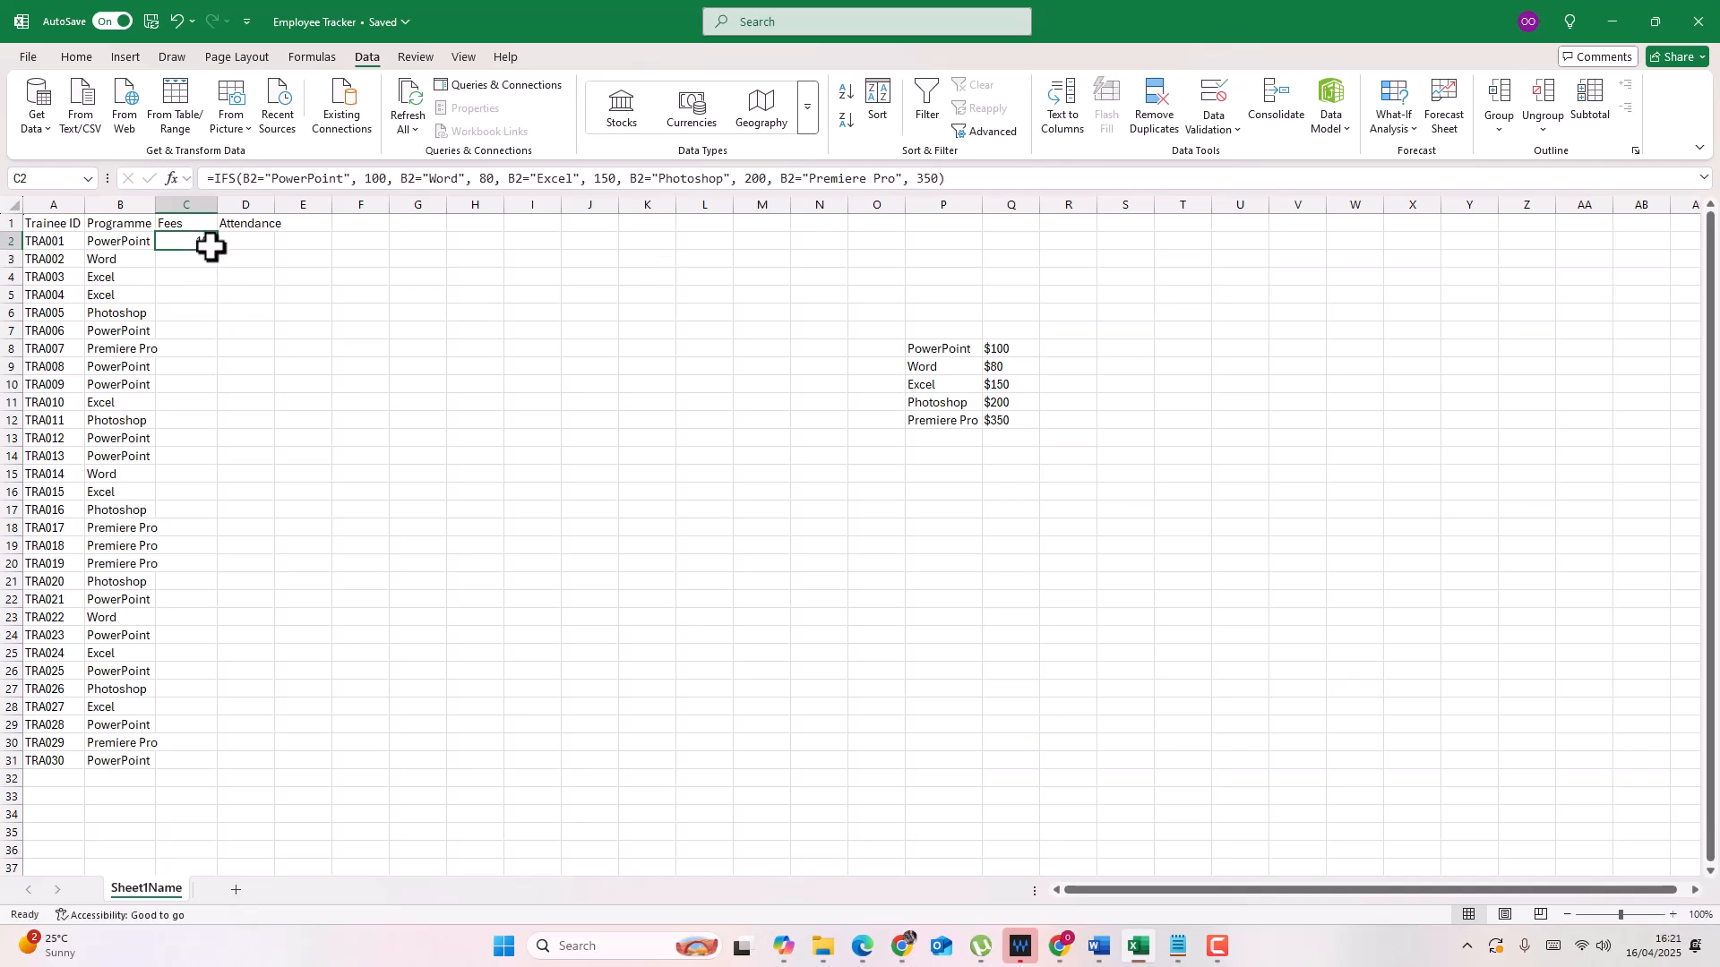
double_click(217, 251)
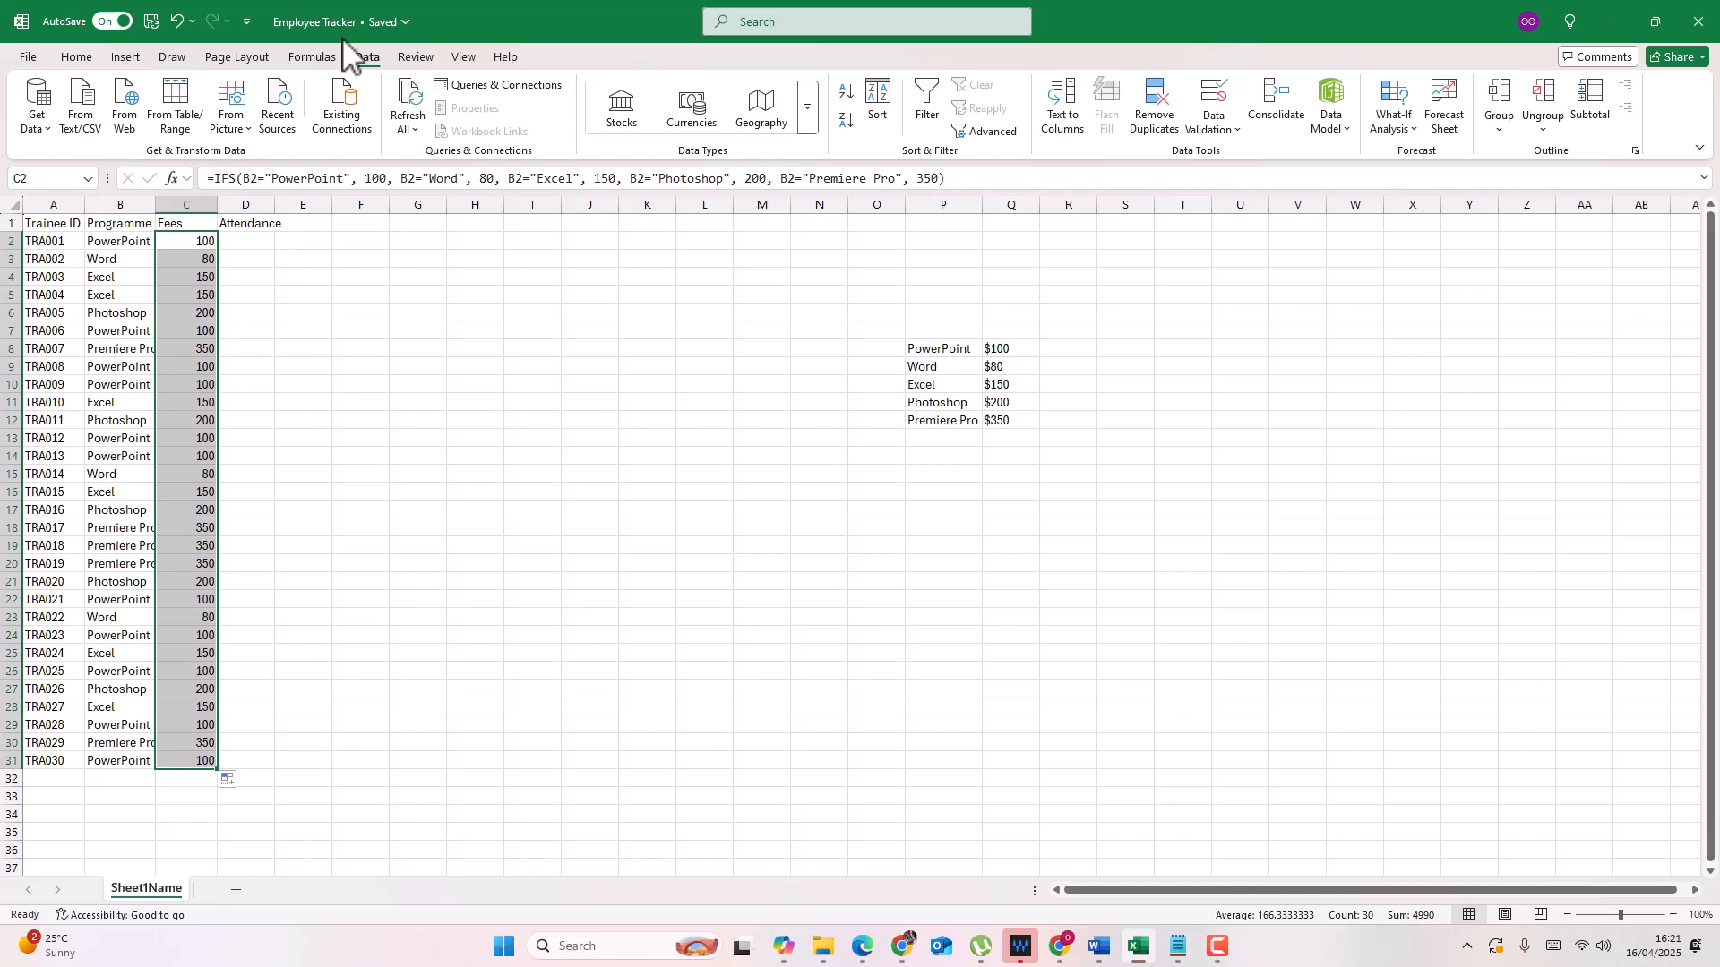
Step: Format the fees in C2:C31 as Currency with zero decimal places and the $ Spanish (United States) symbol
left_click(77, 57)
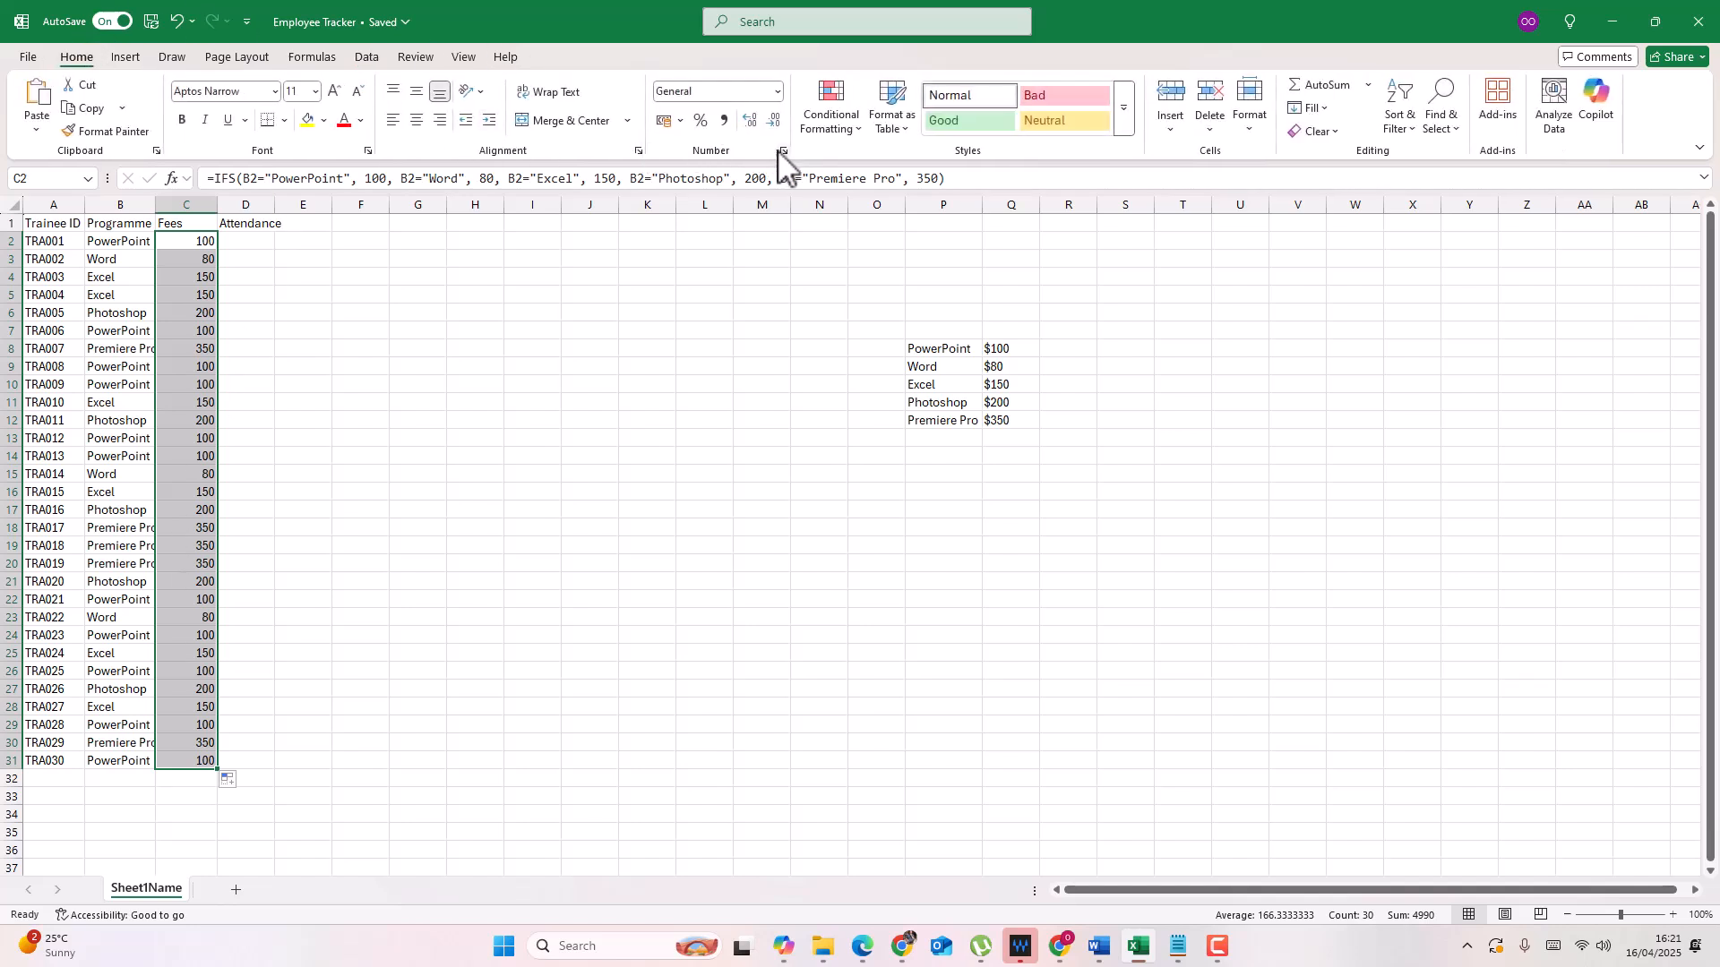
left_click(777, 92)
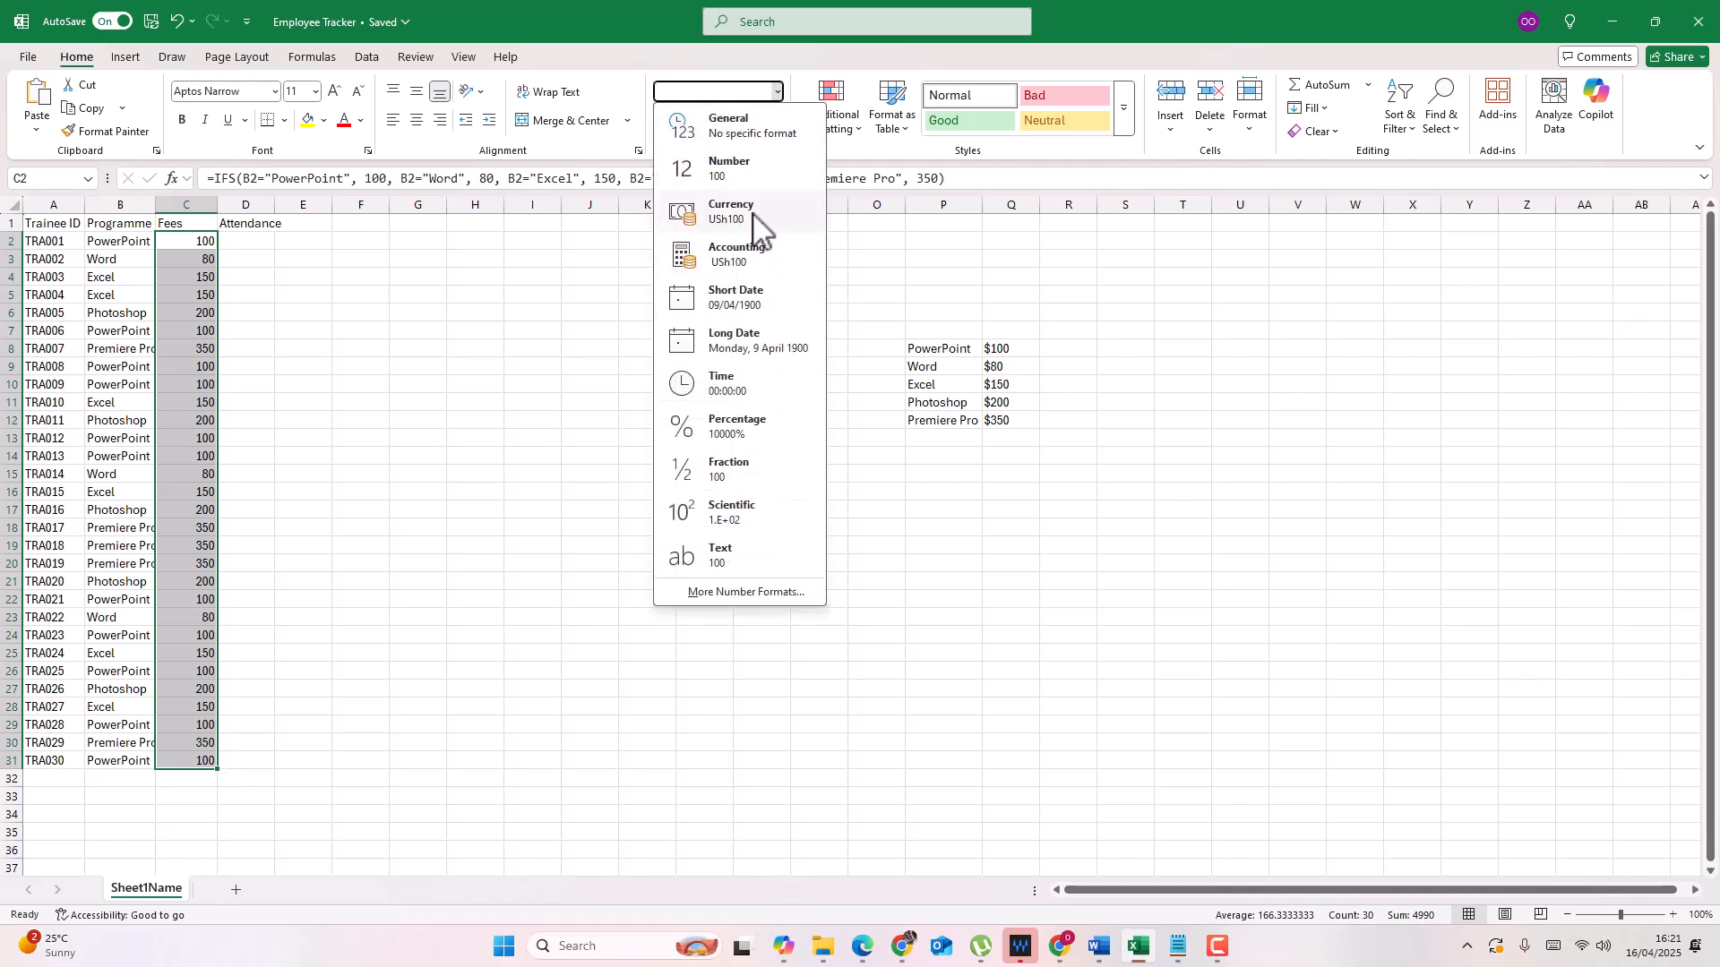
left_click(672, 85)
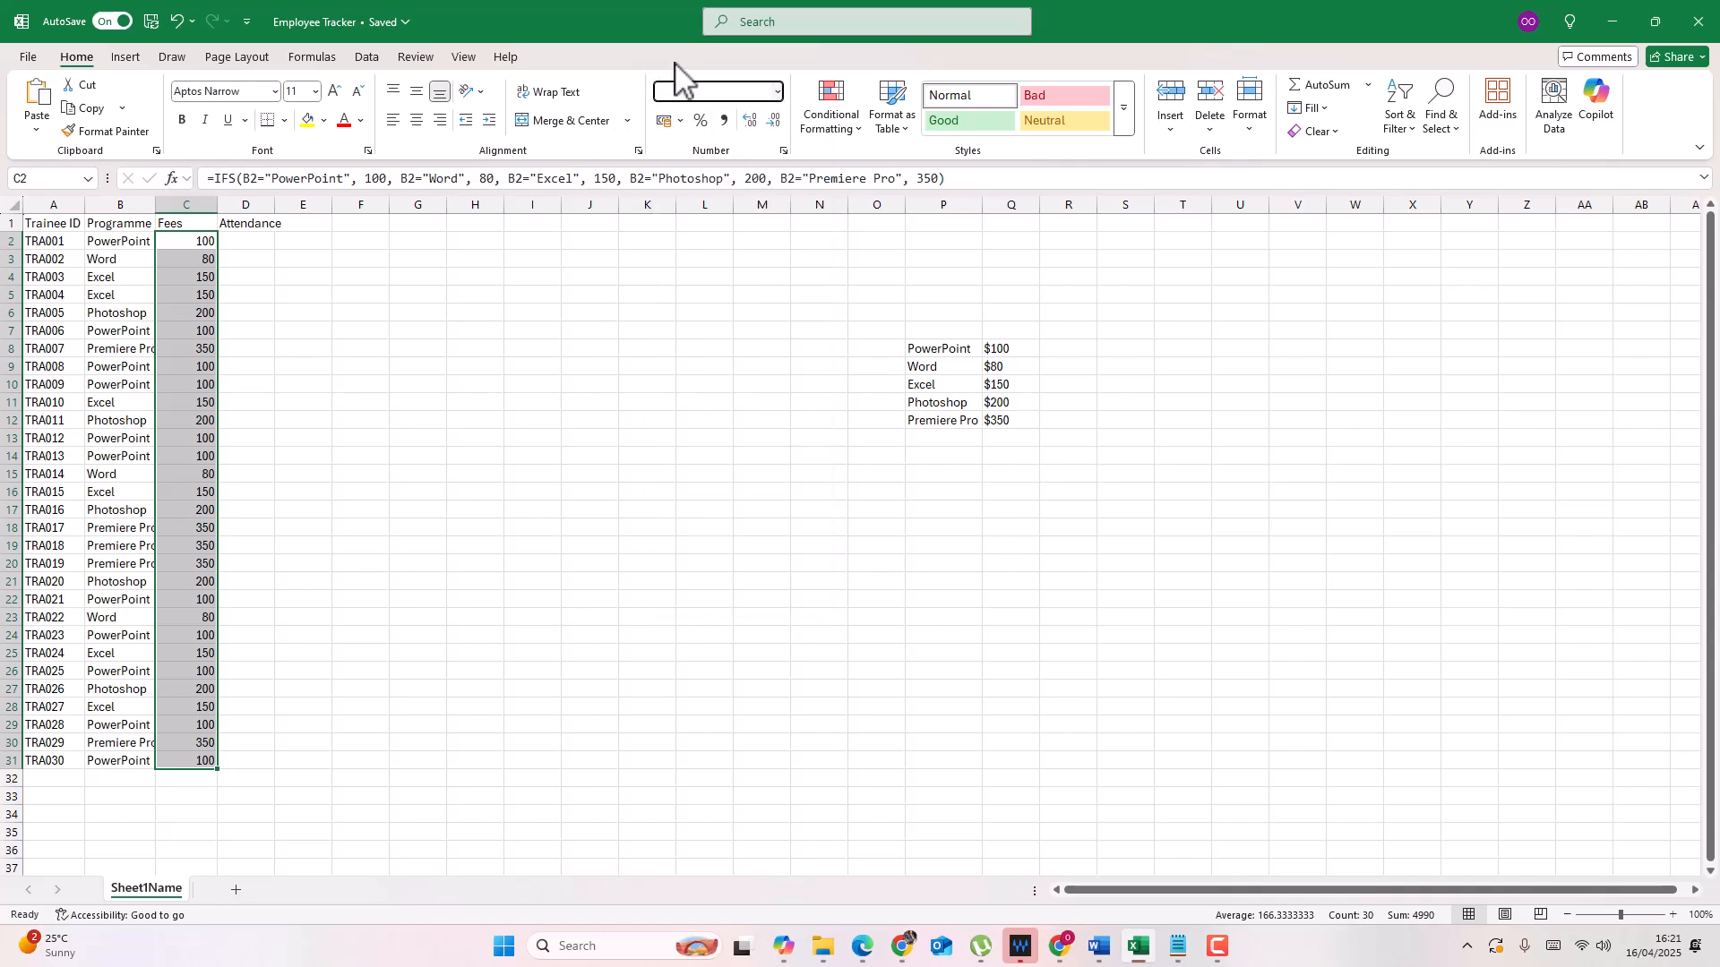
left_click(784, 151)
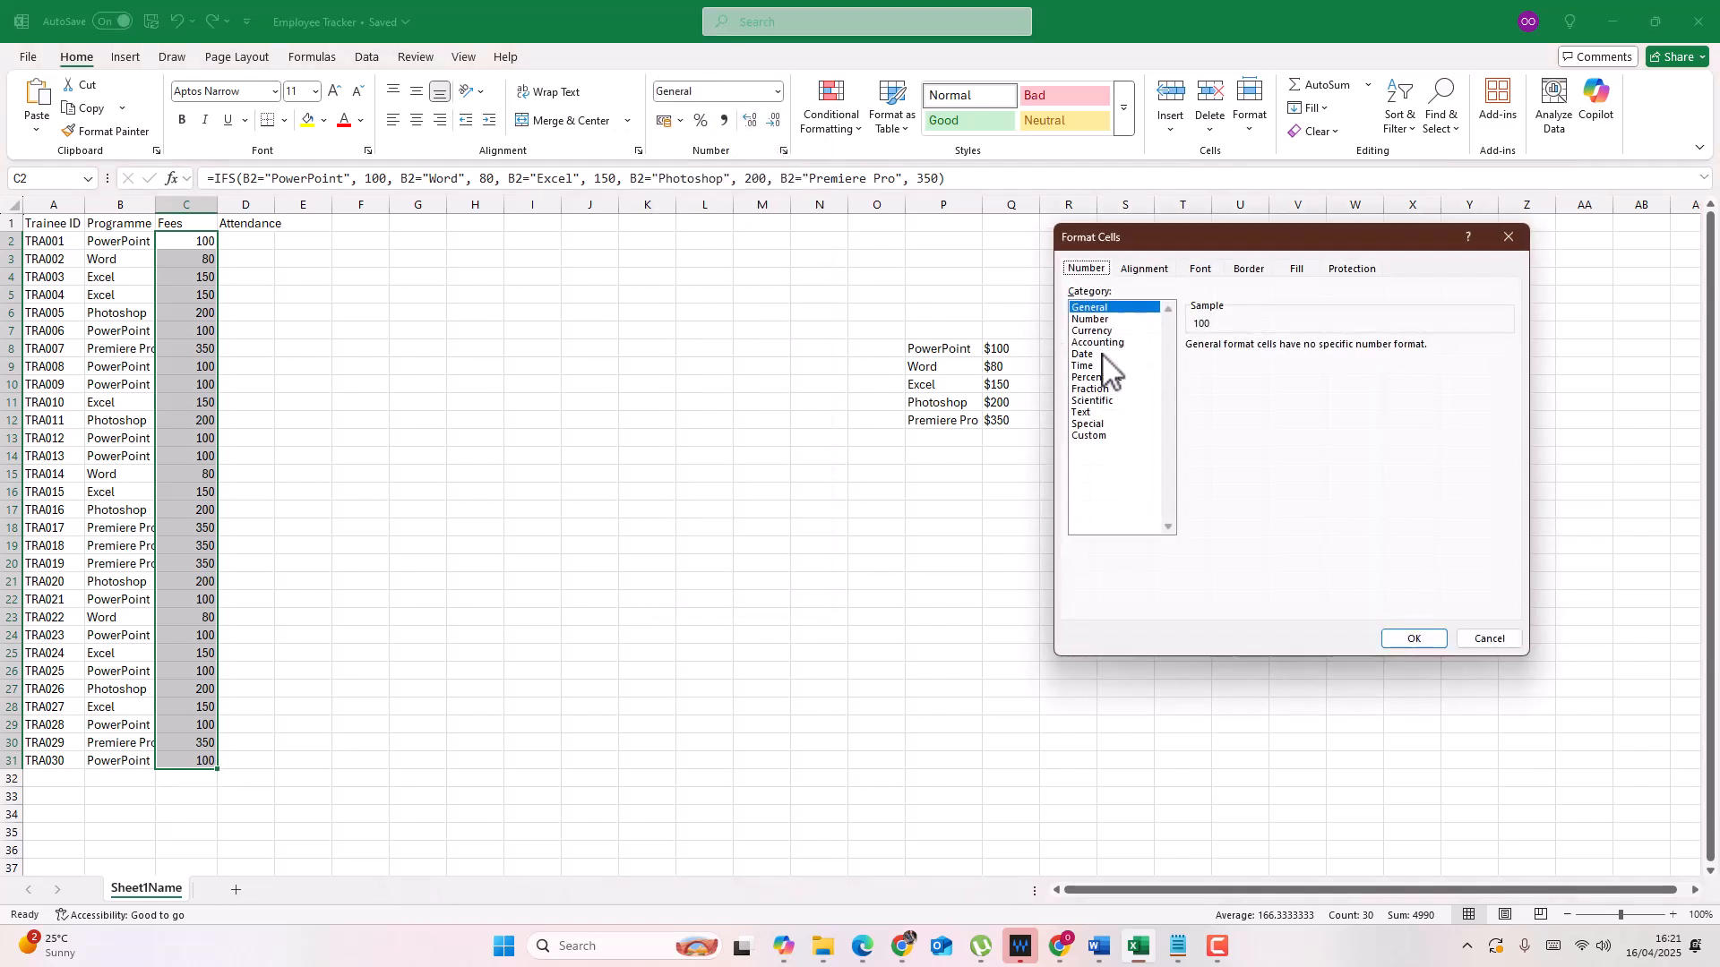
left_click(1104, 331)
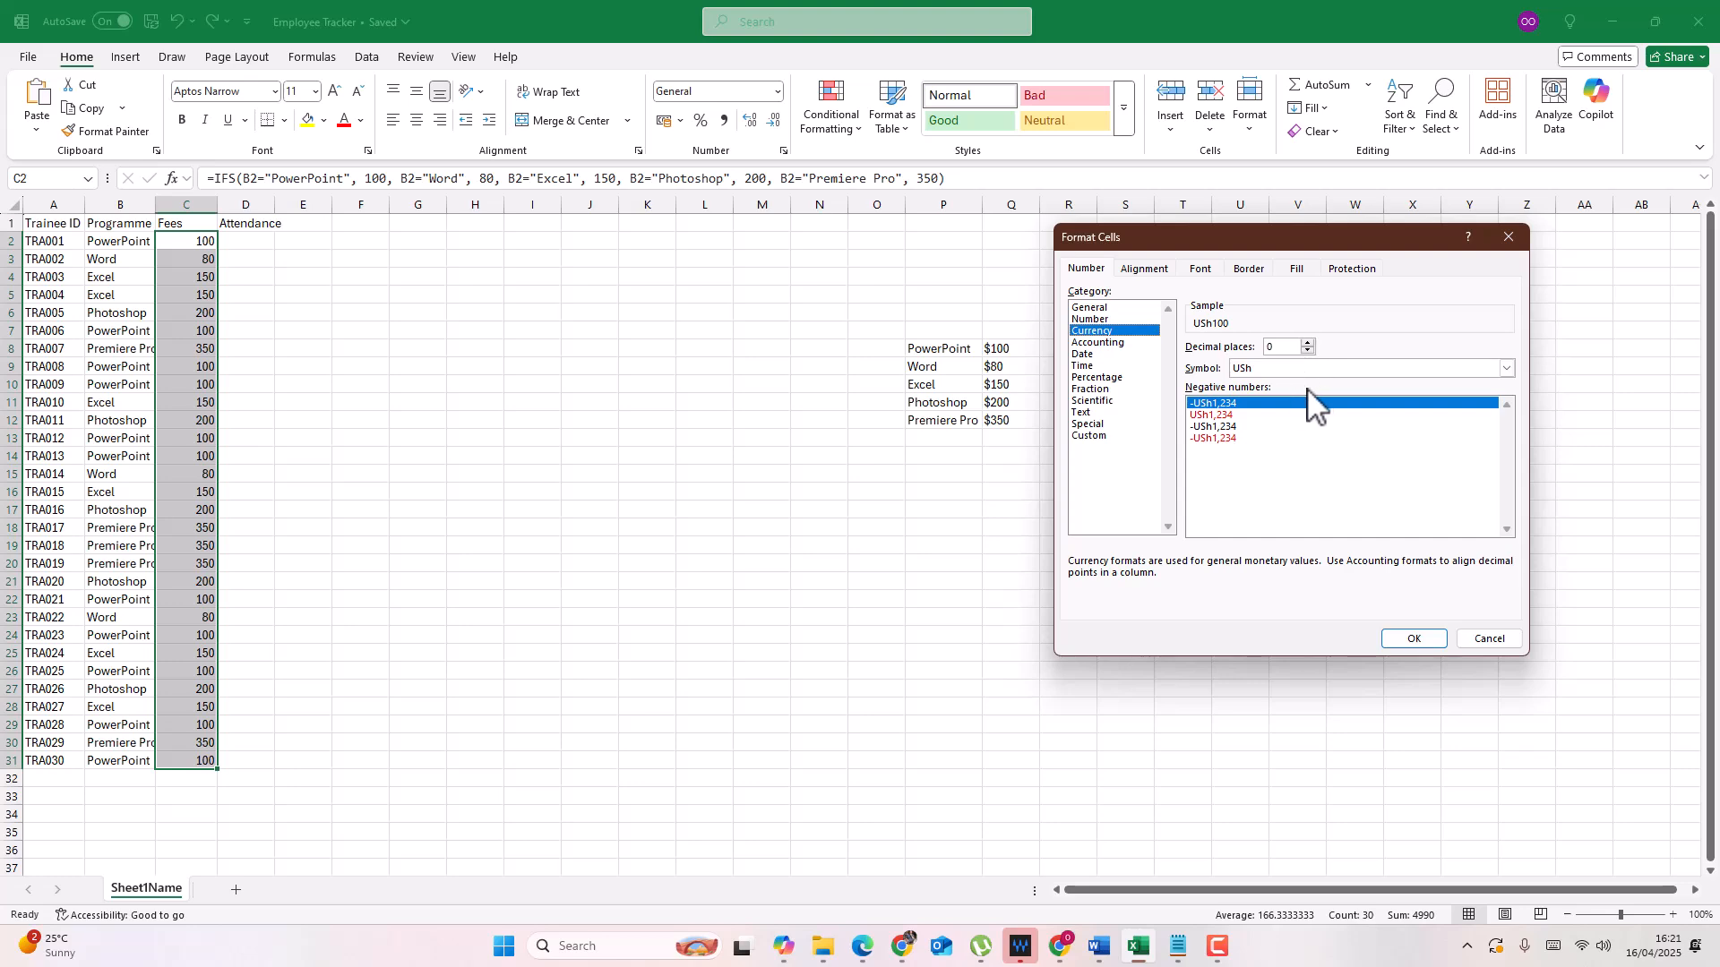
left_click(1507, 369)
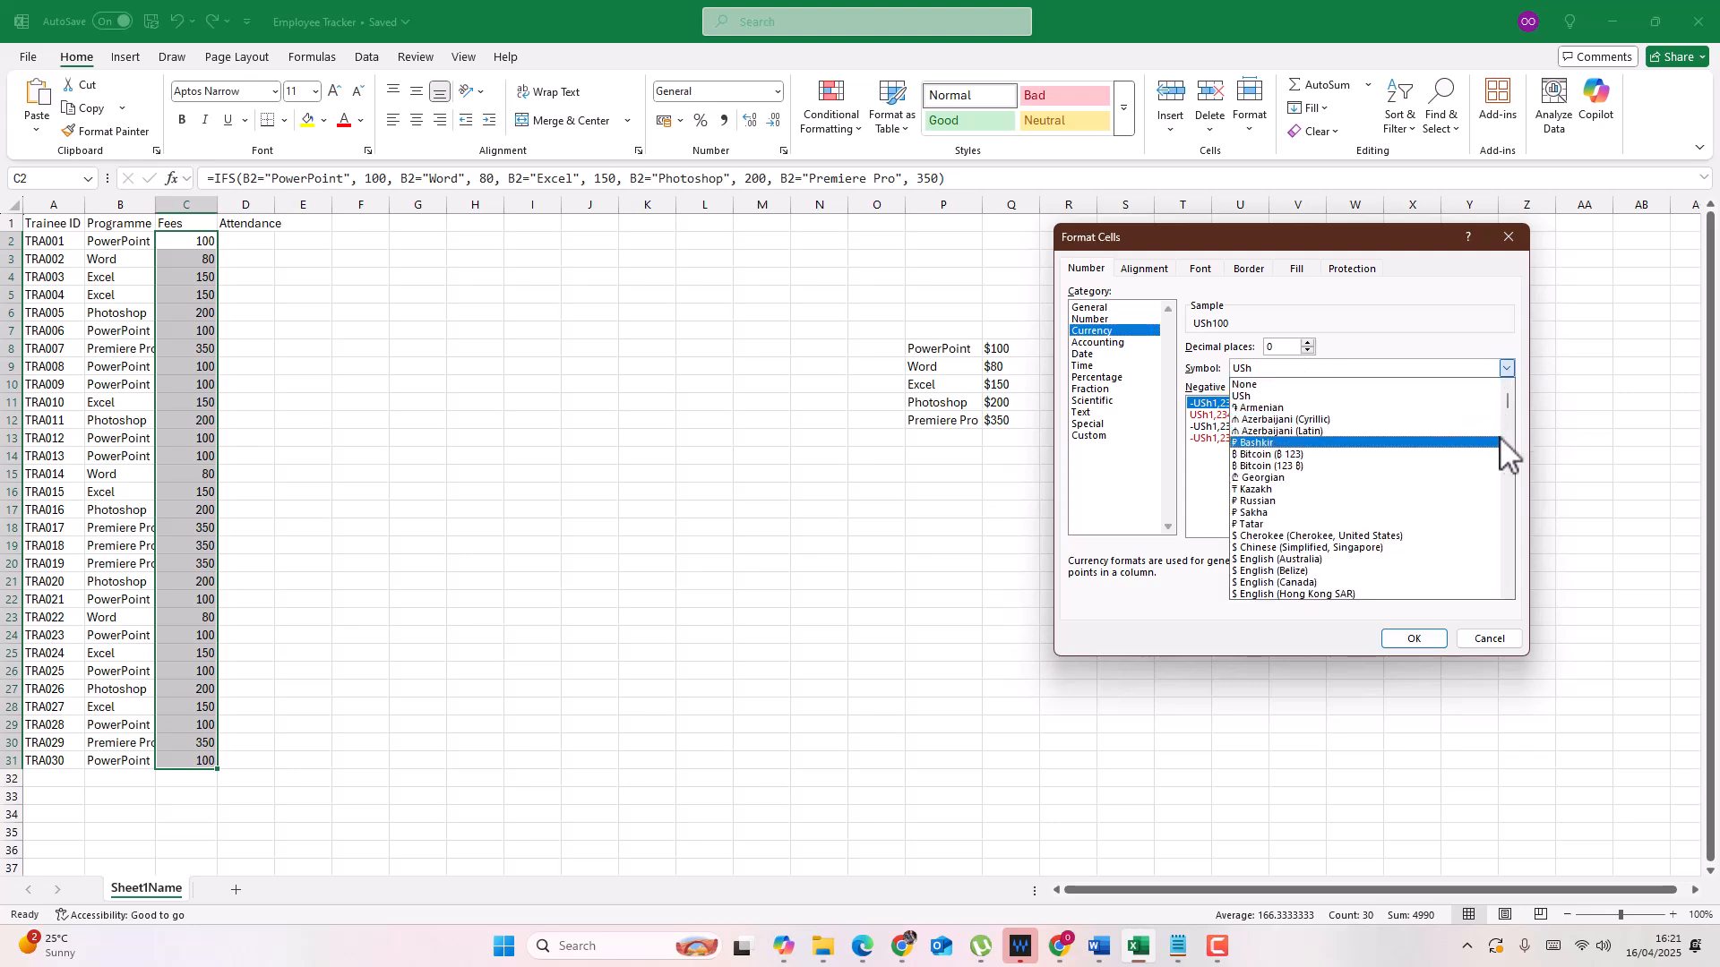
left_click_drag(1508, 403, 1509, 436)
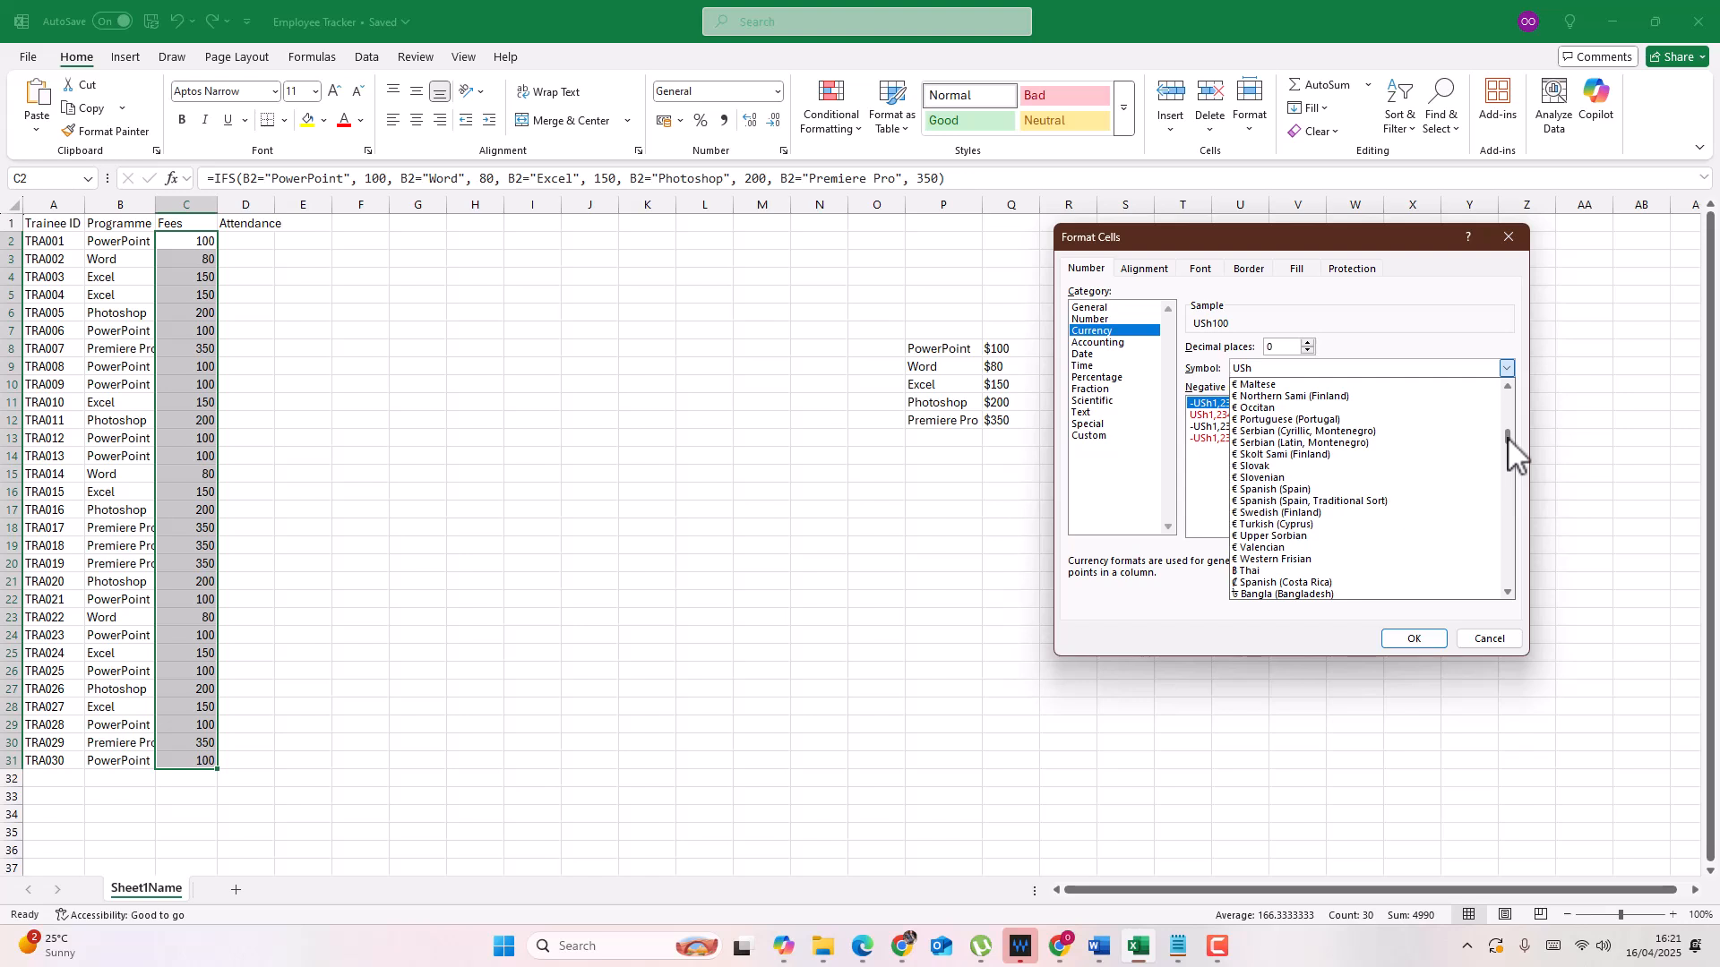
mouse_move(1507, 439)
left_mouse_down()
mouse_move(1507, 492)
mouse_move(1506, 419)
left_mouse_up()
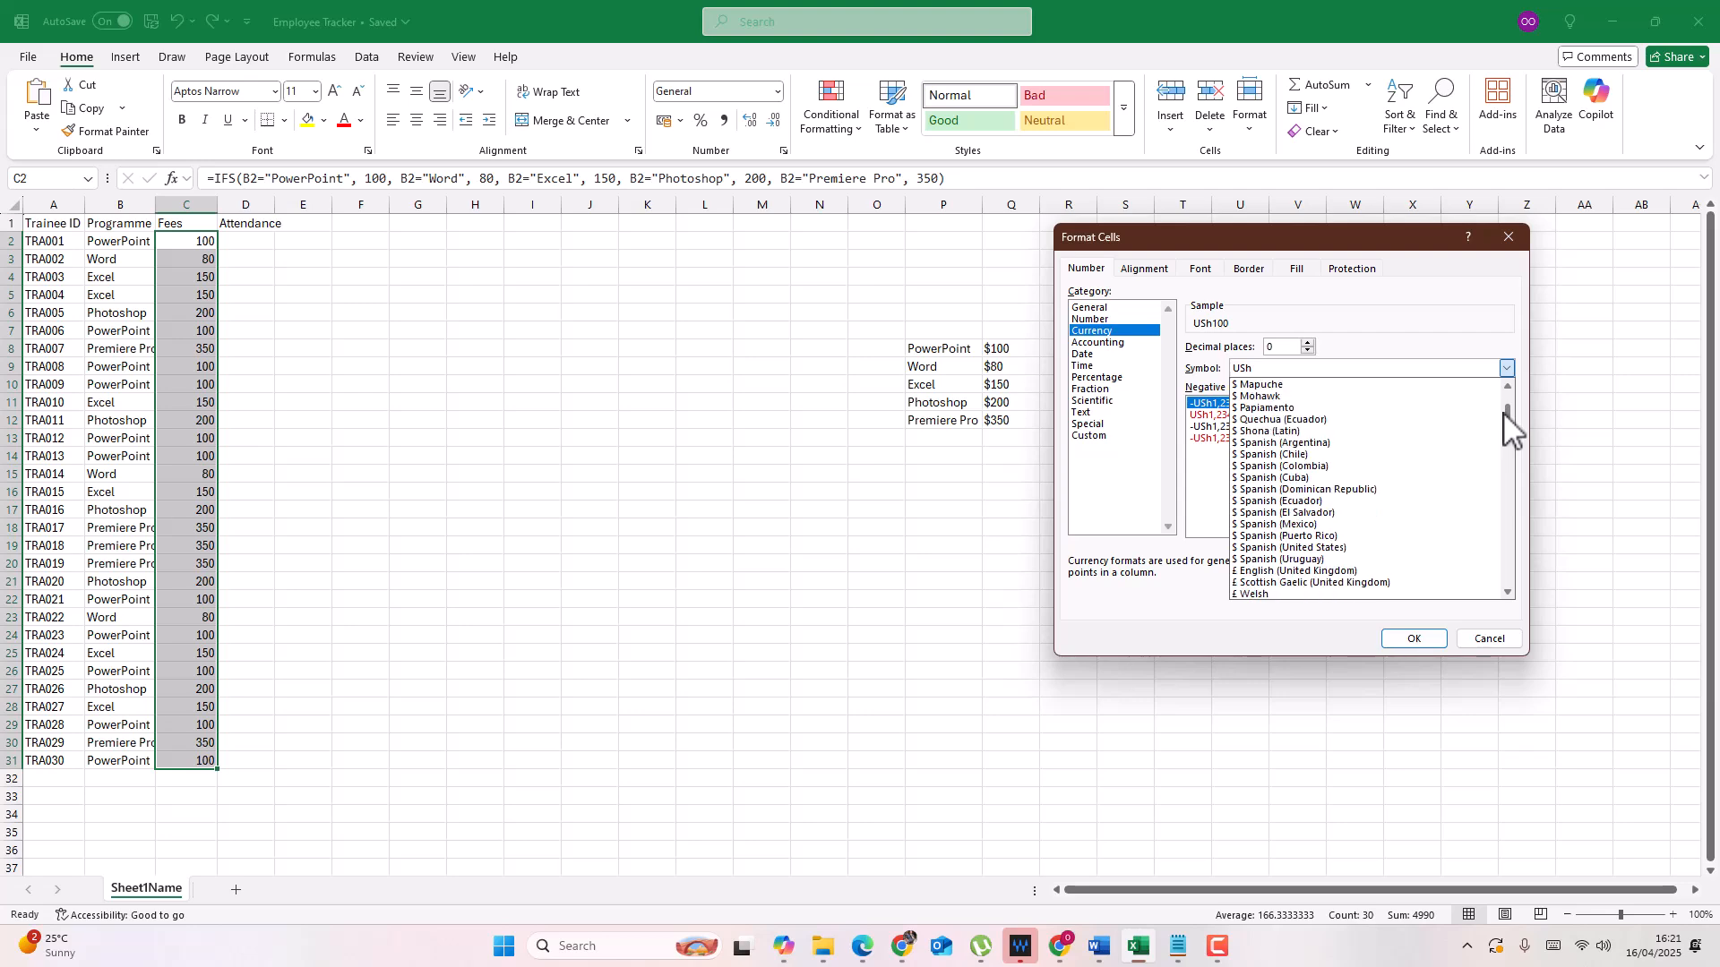
left_click(1376, 548)
left_click(1408, 639)
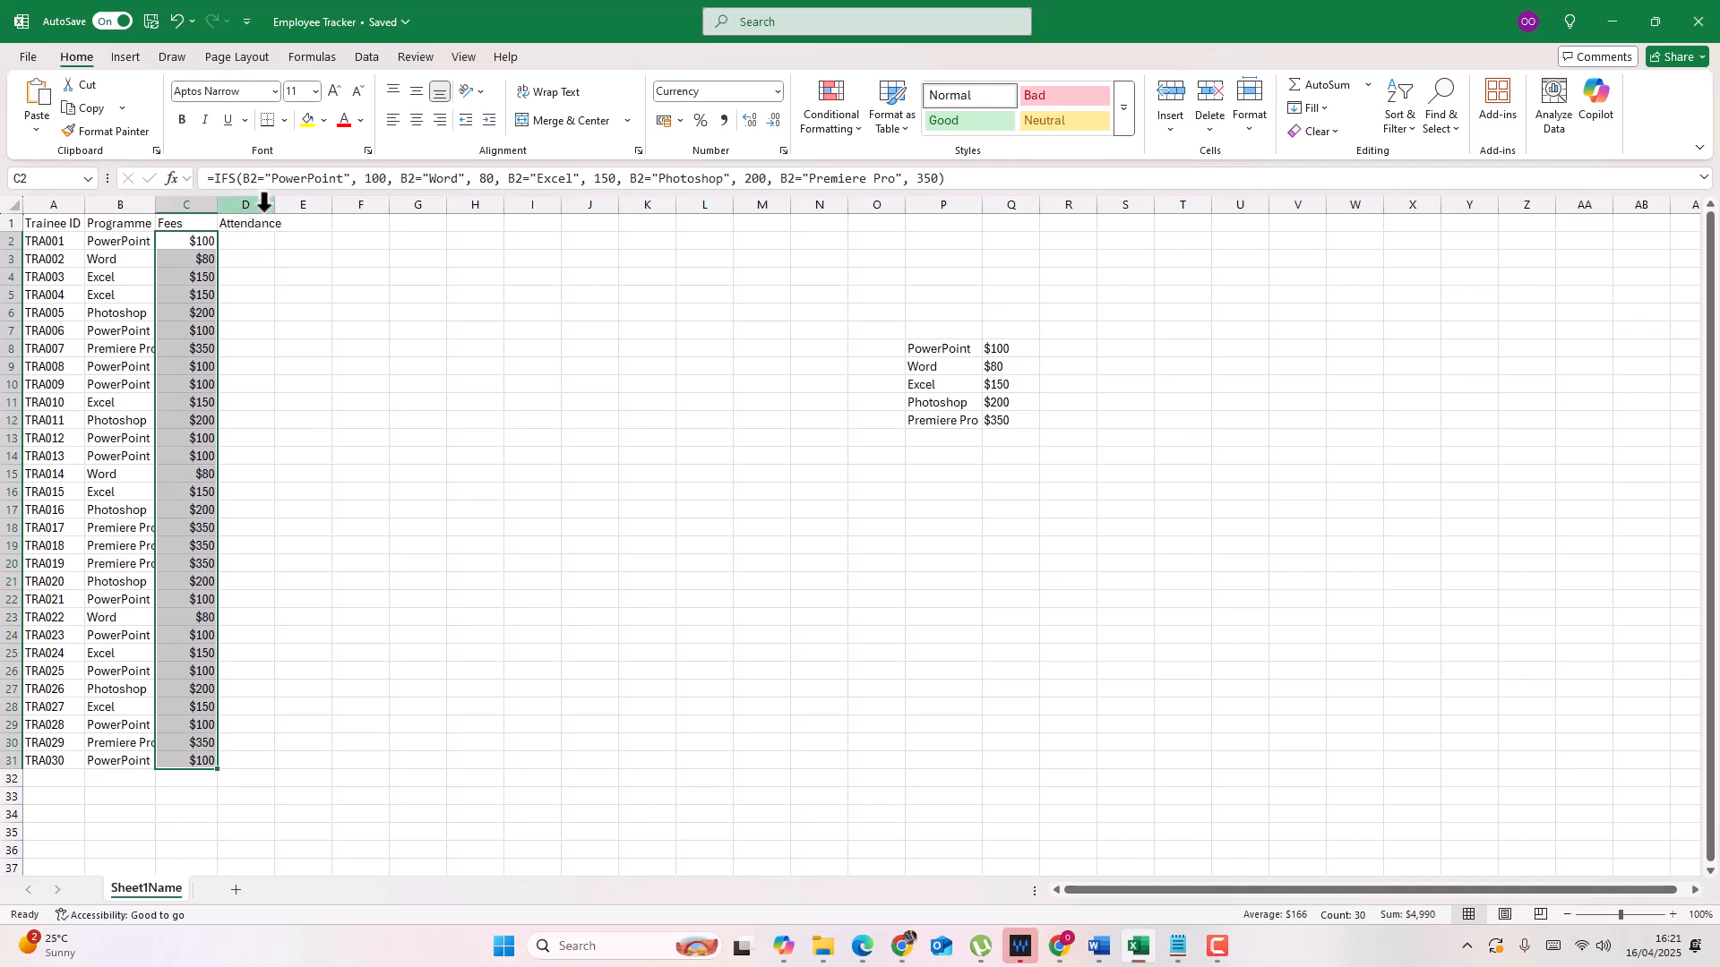
Step: Widen column D so that the Attendance header fits inside it
left_click_drag(271, 206, 294, 205)
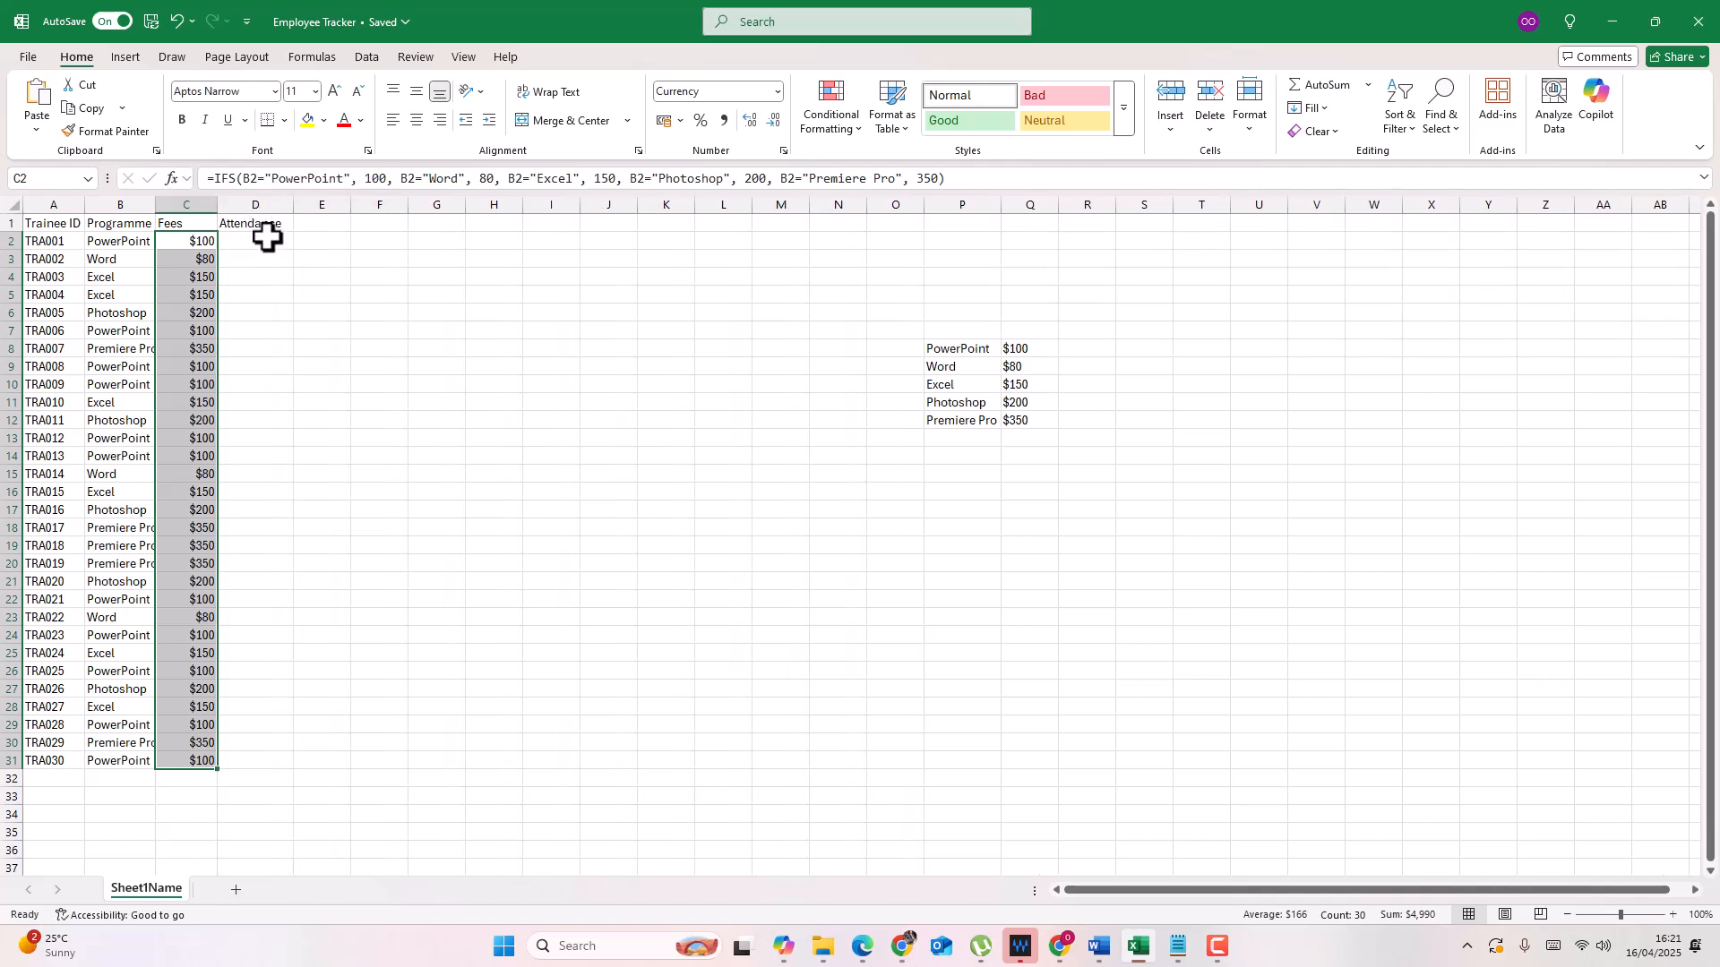
left_click(267, 237)
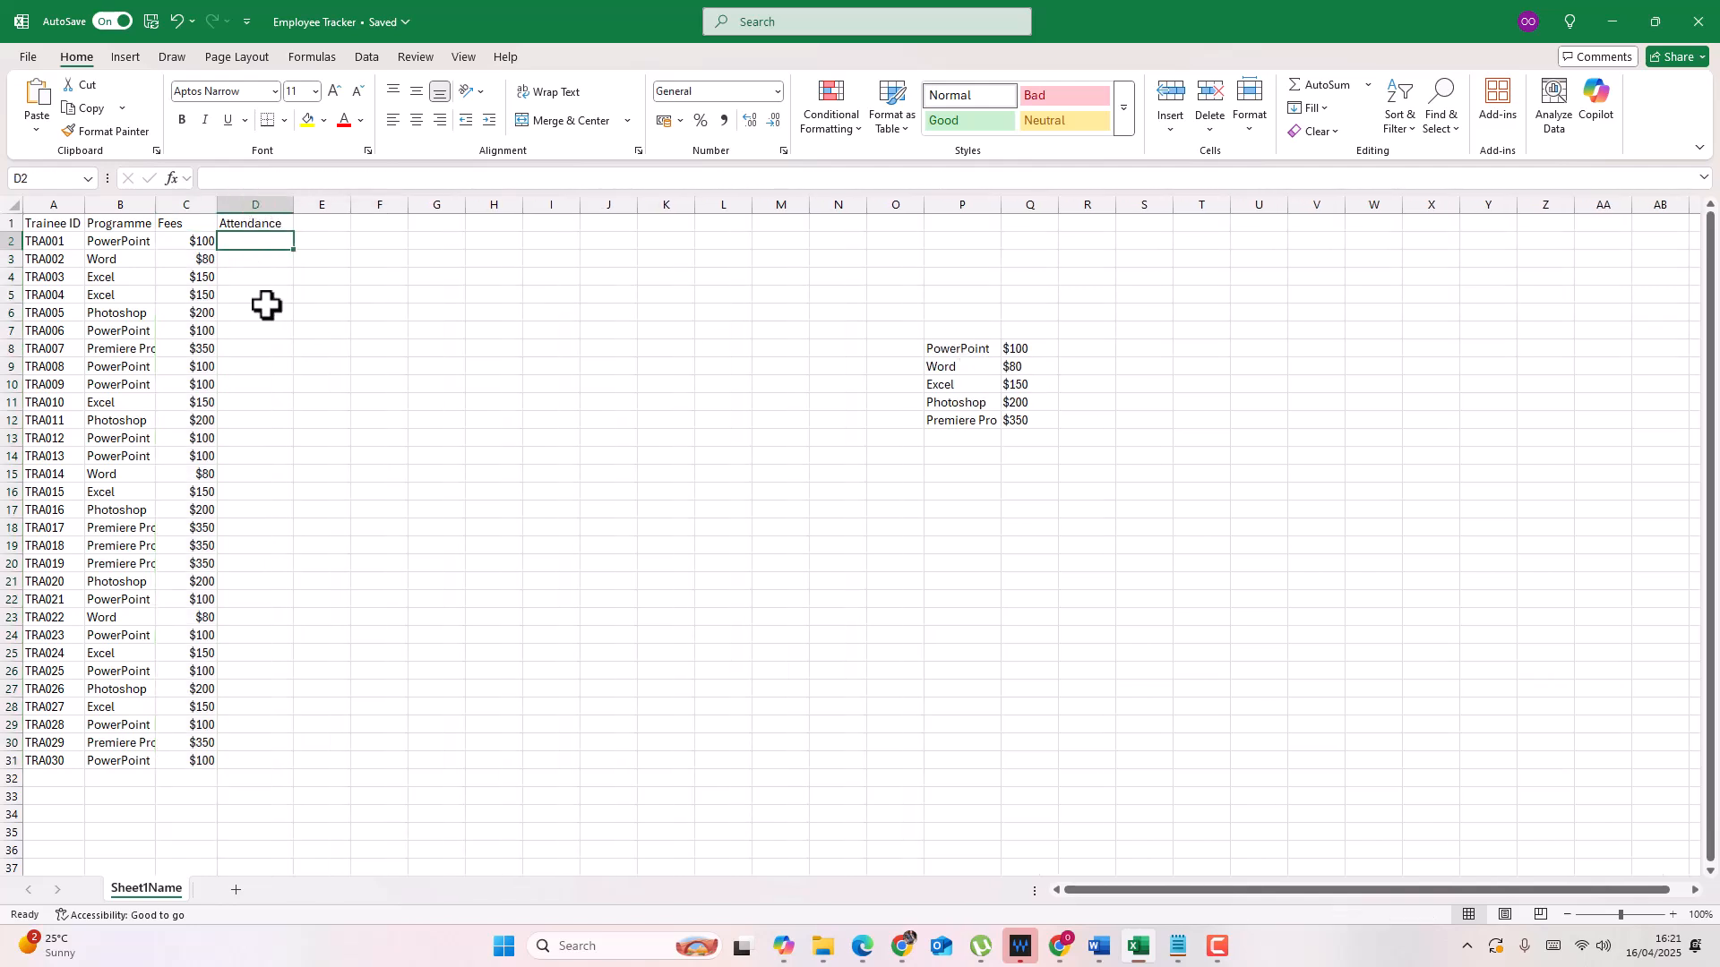
Step: Check the programme options offered in B2 and add Wordpress to the programme list in P13
left_click(141, 240)
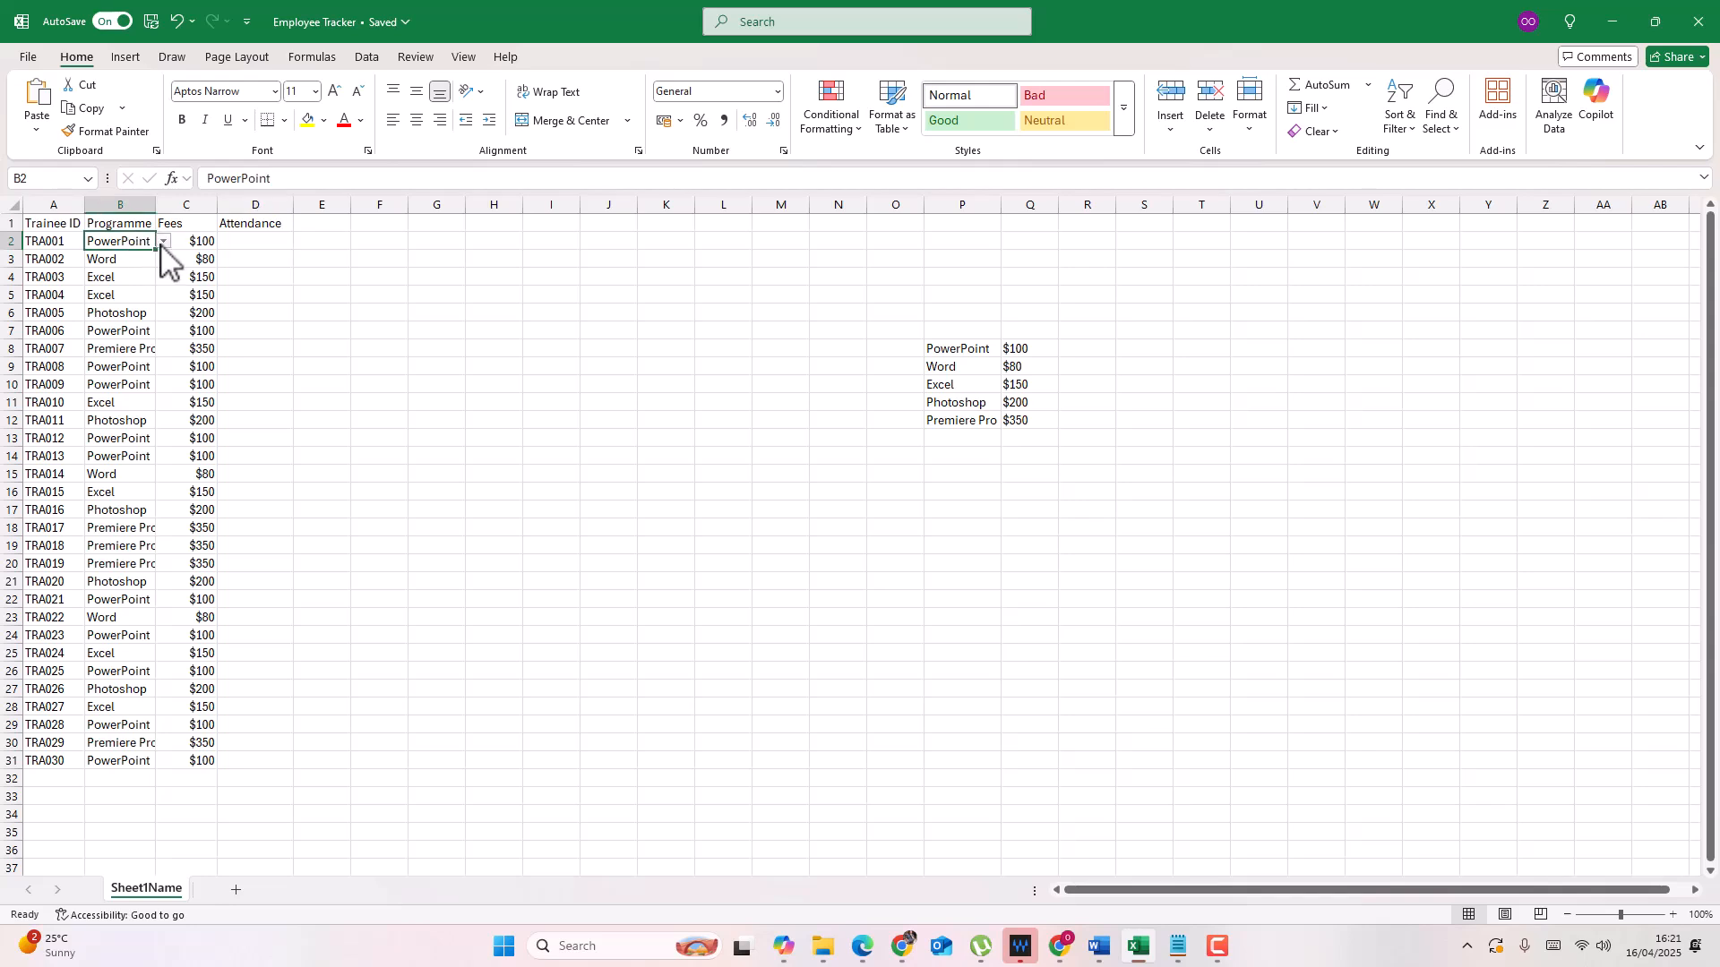
left_click(164, 242)
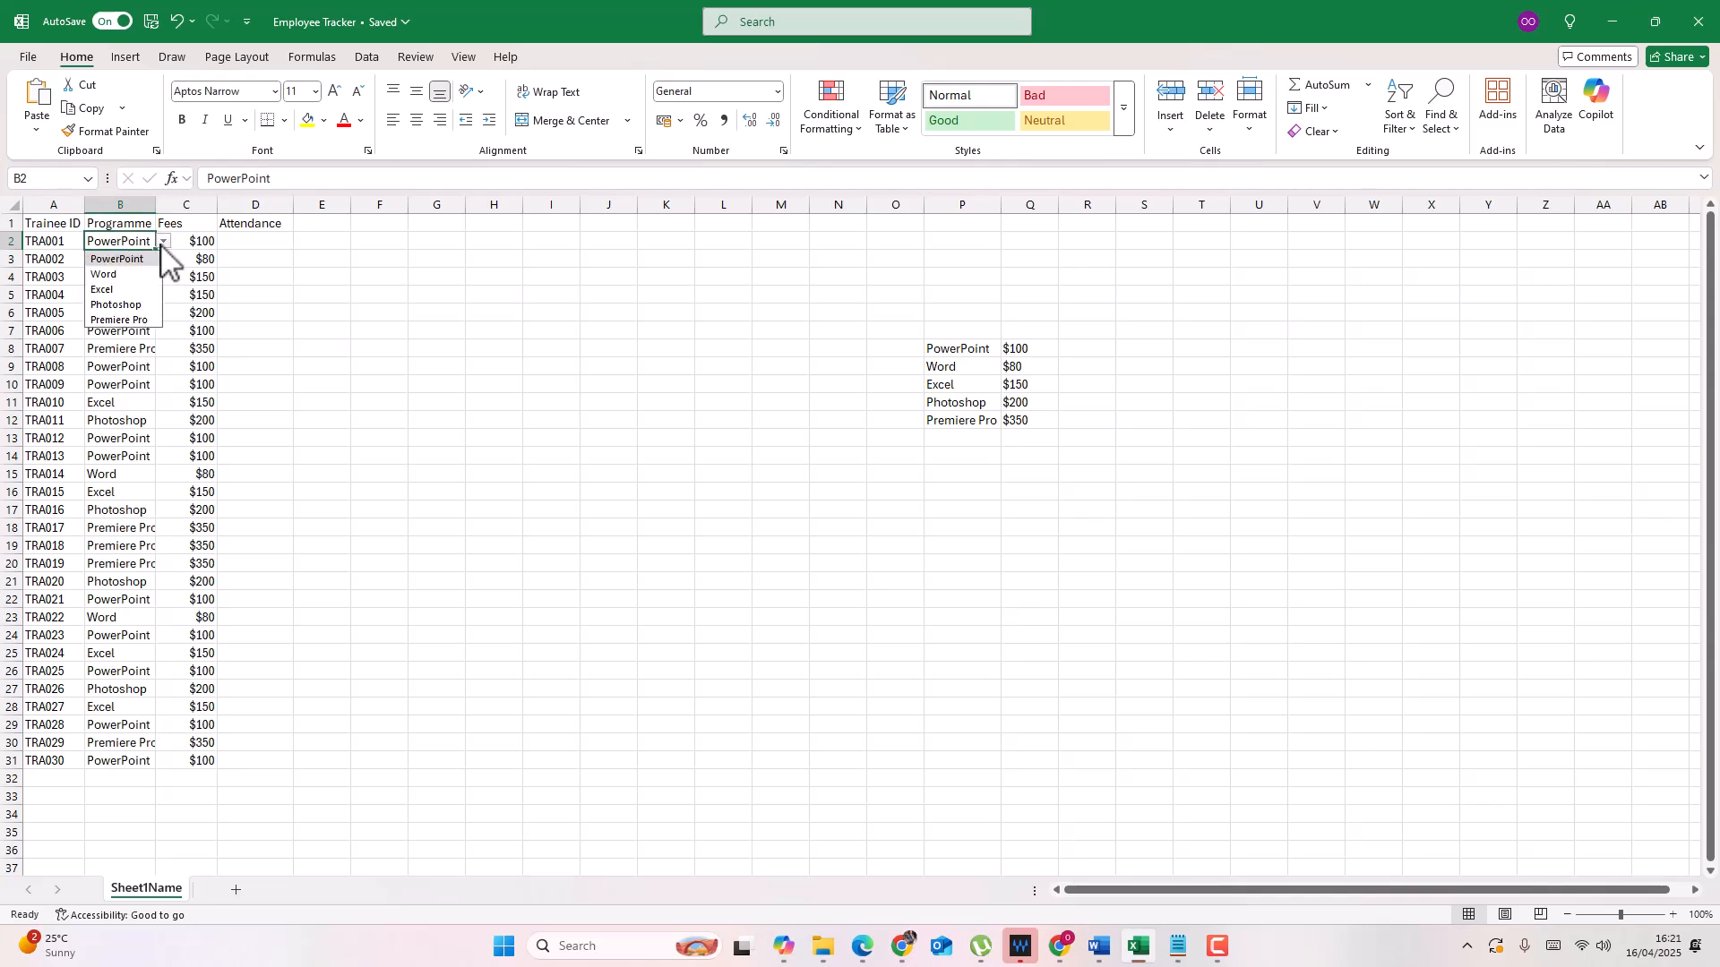
left_click(960, 439)
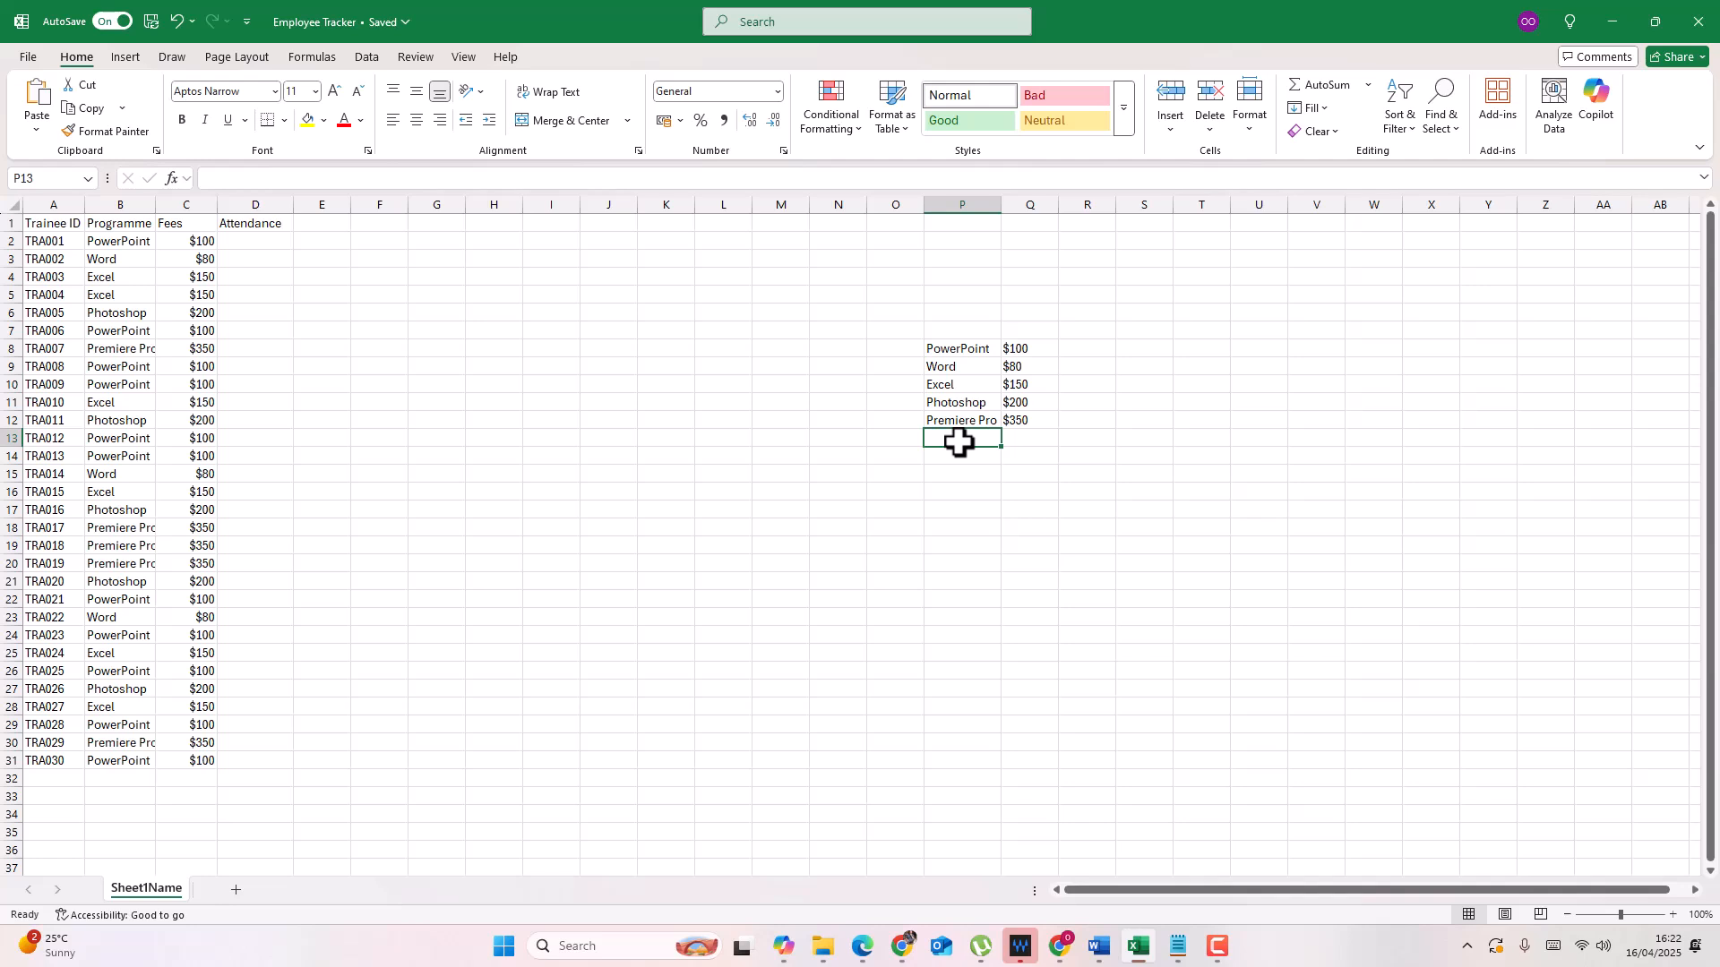
type("Wrd")
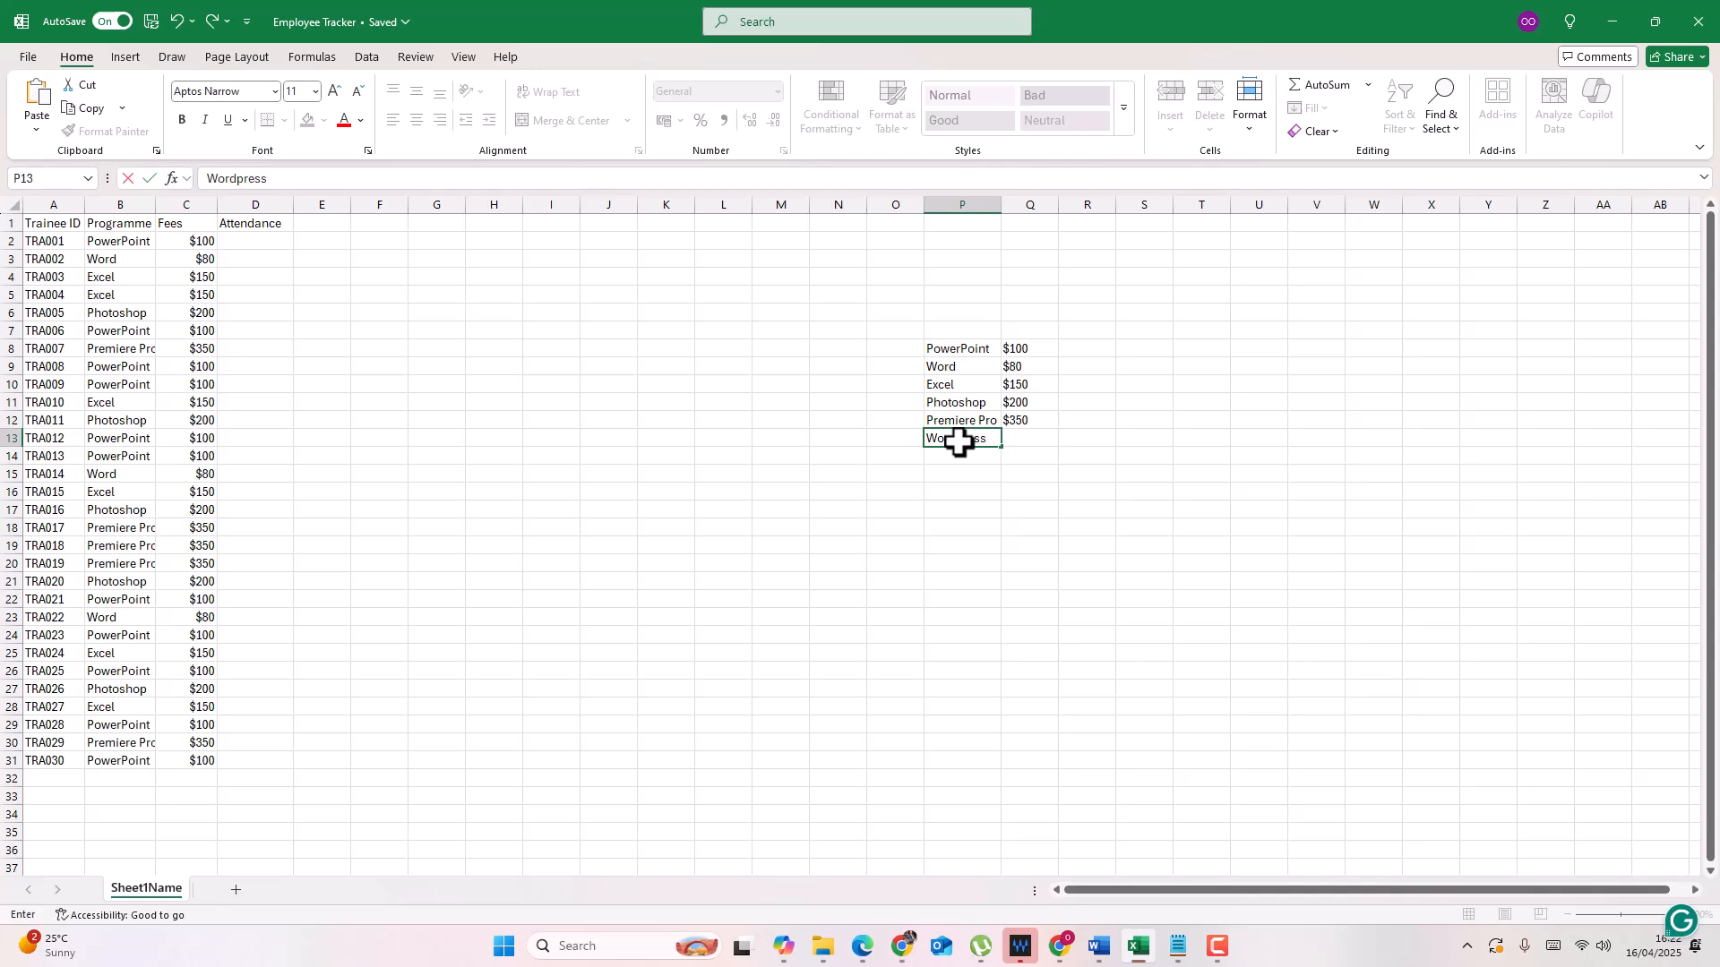
Step: Extend the source of B2's list validation to =$P$8:$P$13 so the dropdown includes Wordpress
left_click(134, 244)
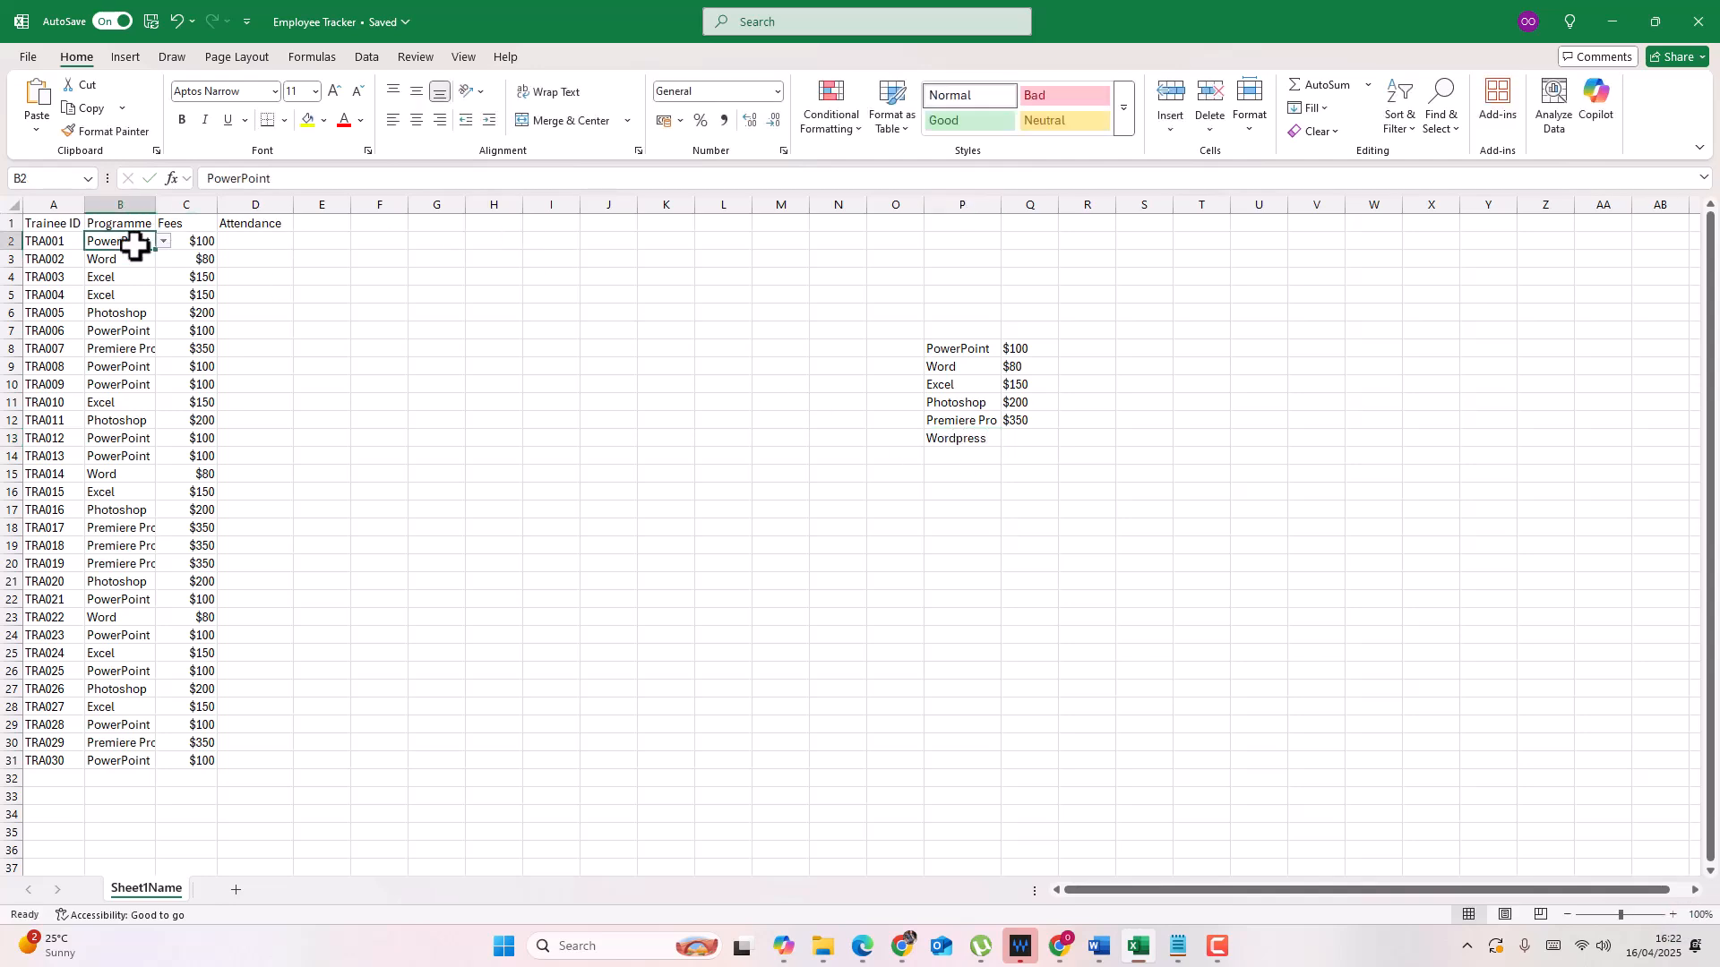
left_click(316, 58)
left_click(365, 63)
left_click(1234, 134)
left_click(1250, 161)
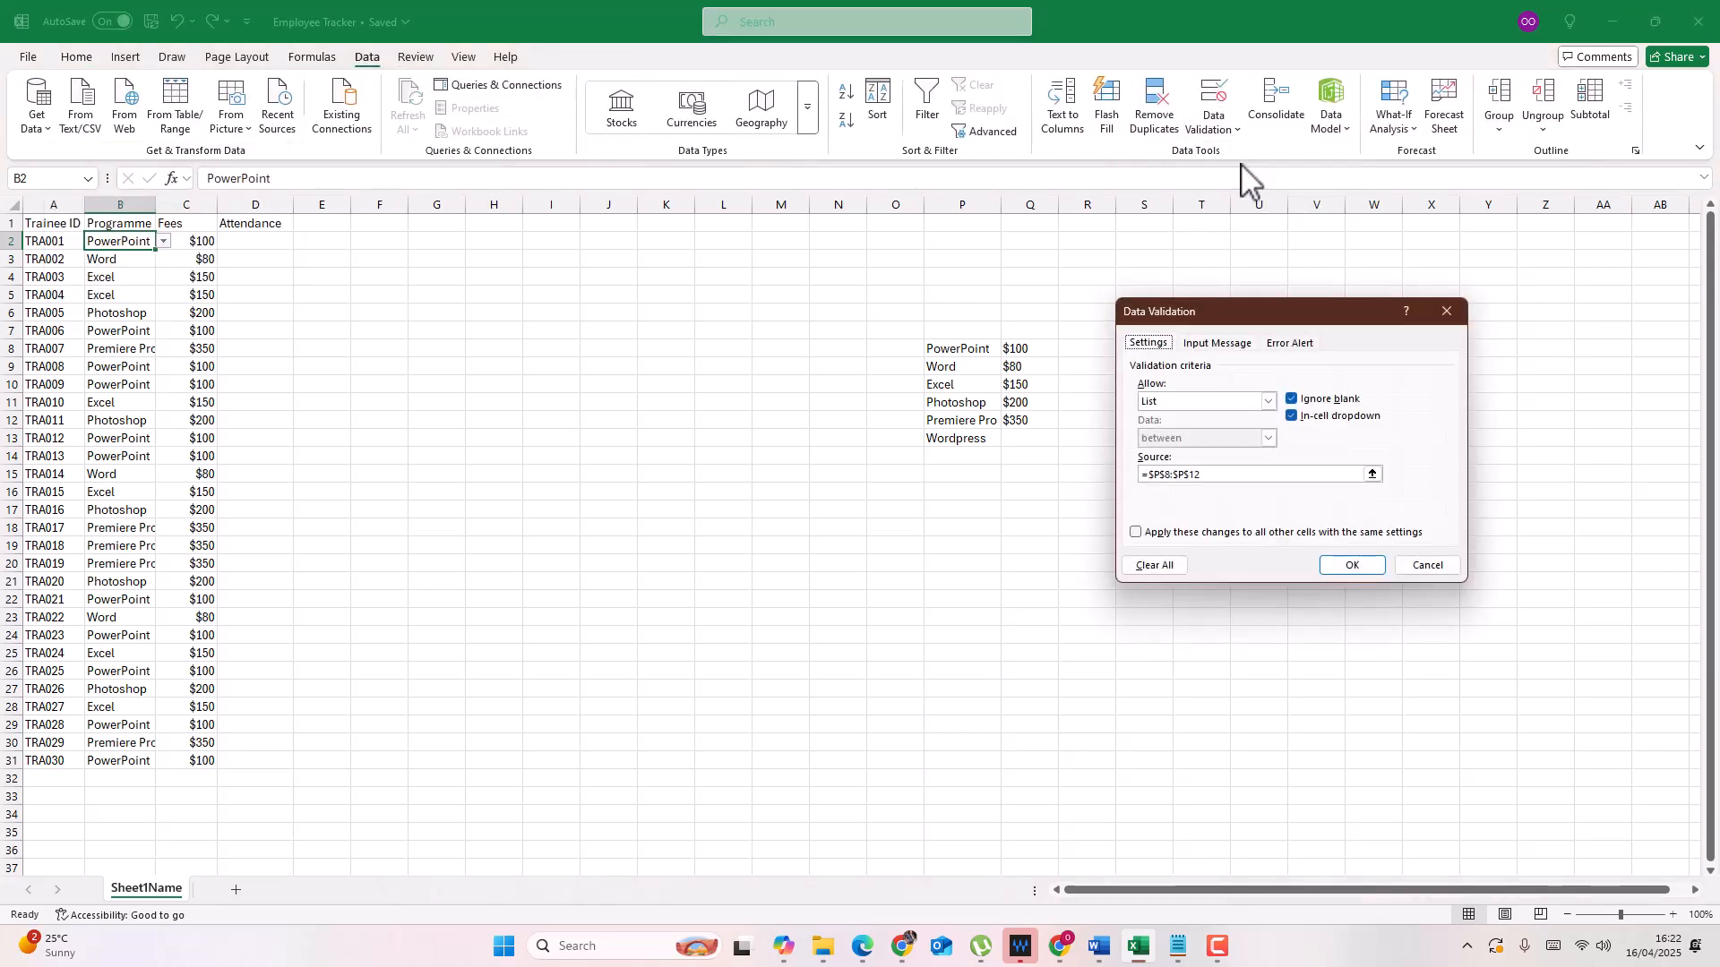
left_click(1296, 474)
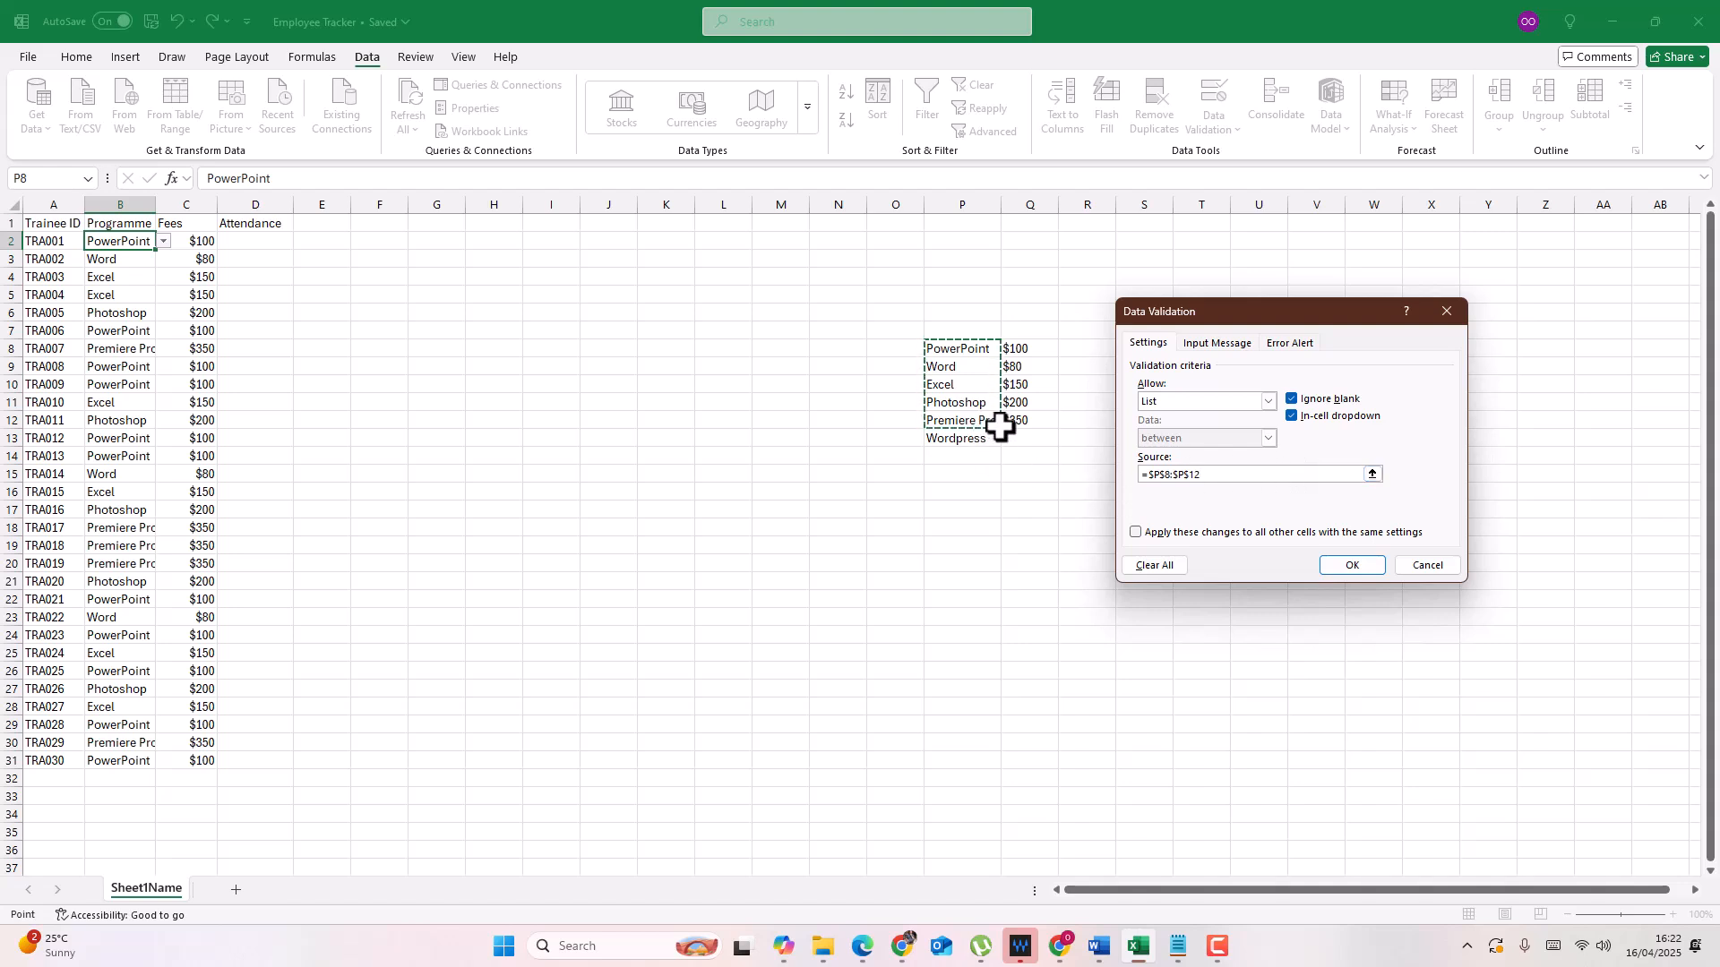
left_click(1371, 474)
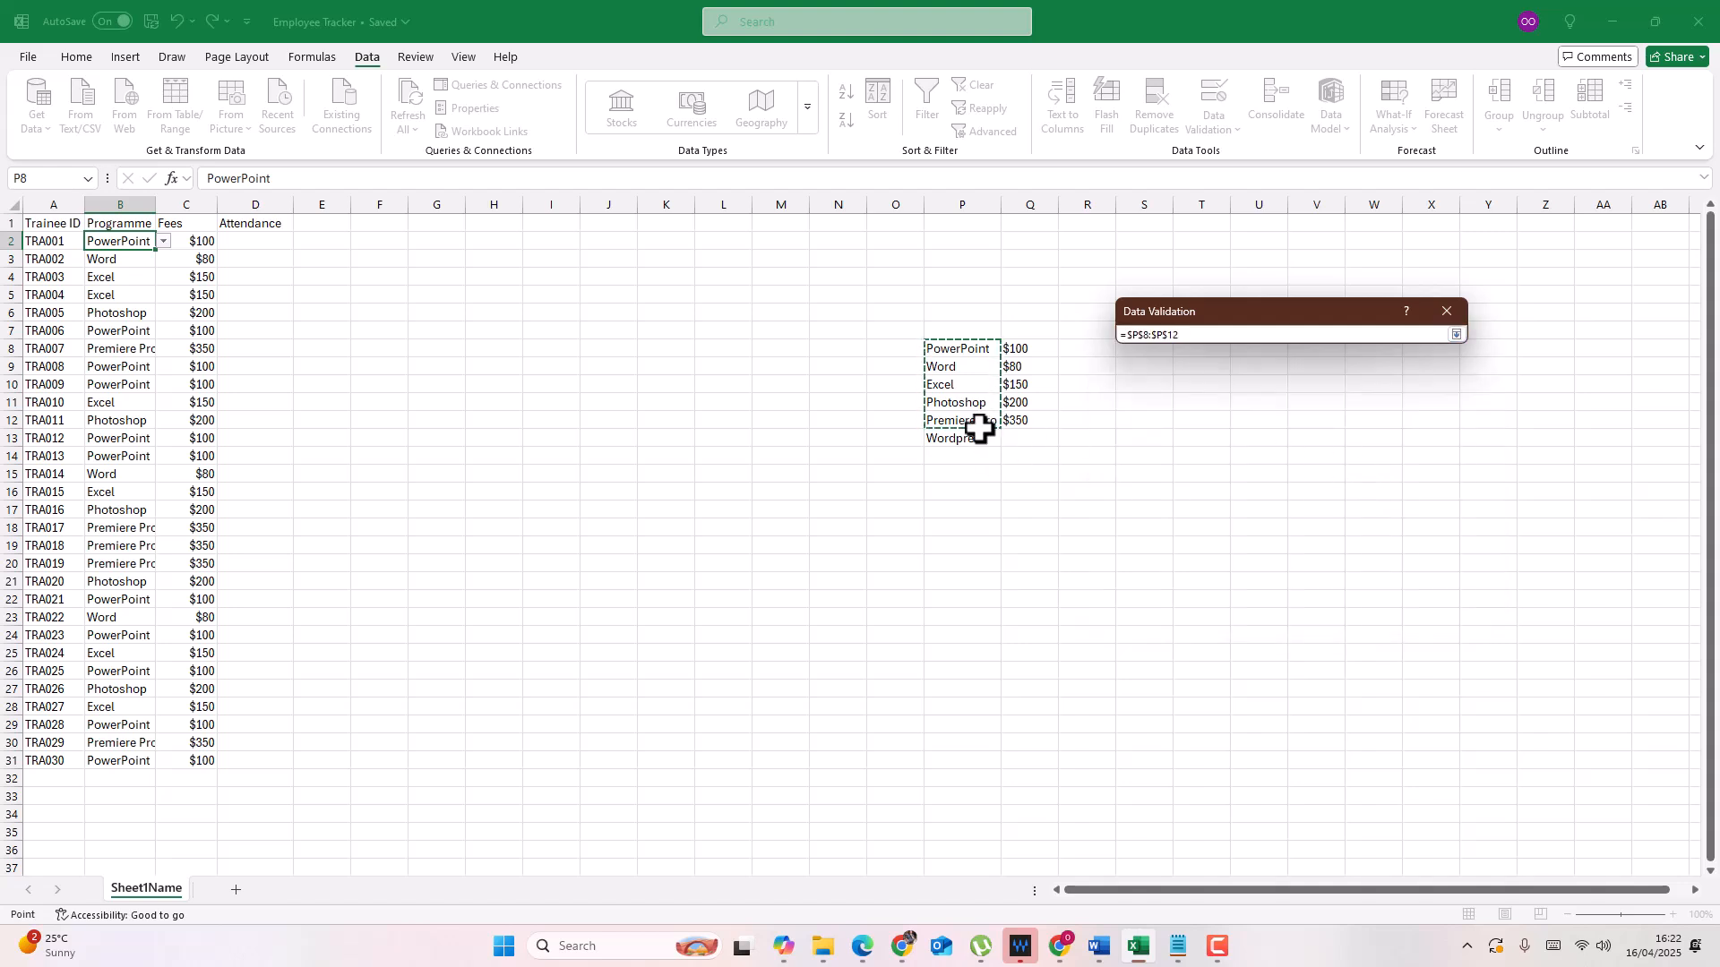
left_click_drag(968, 347, 970, 442)
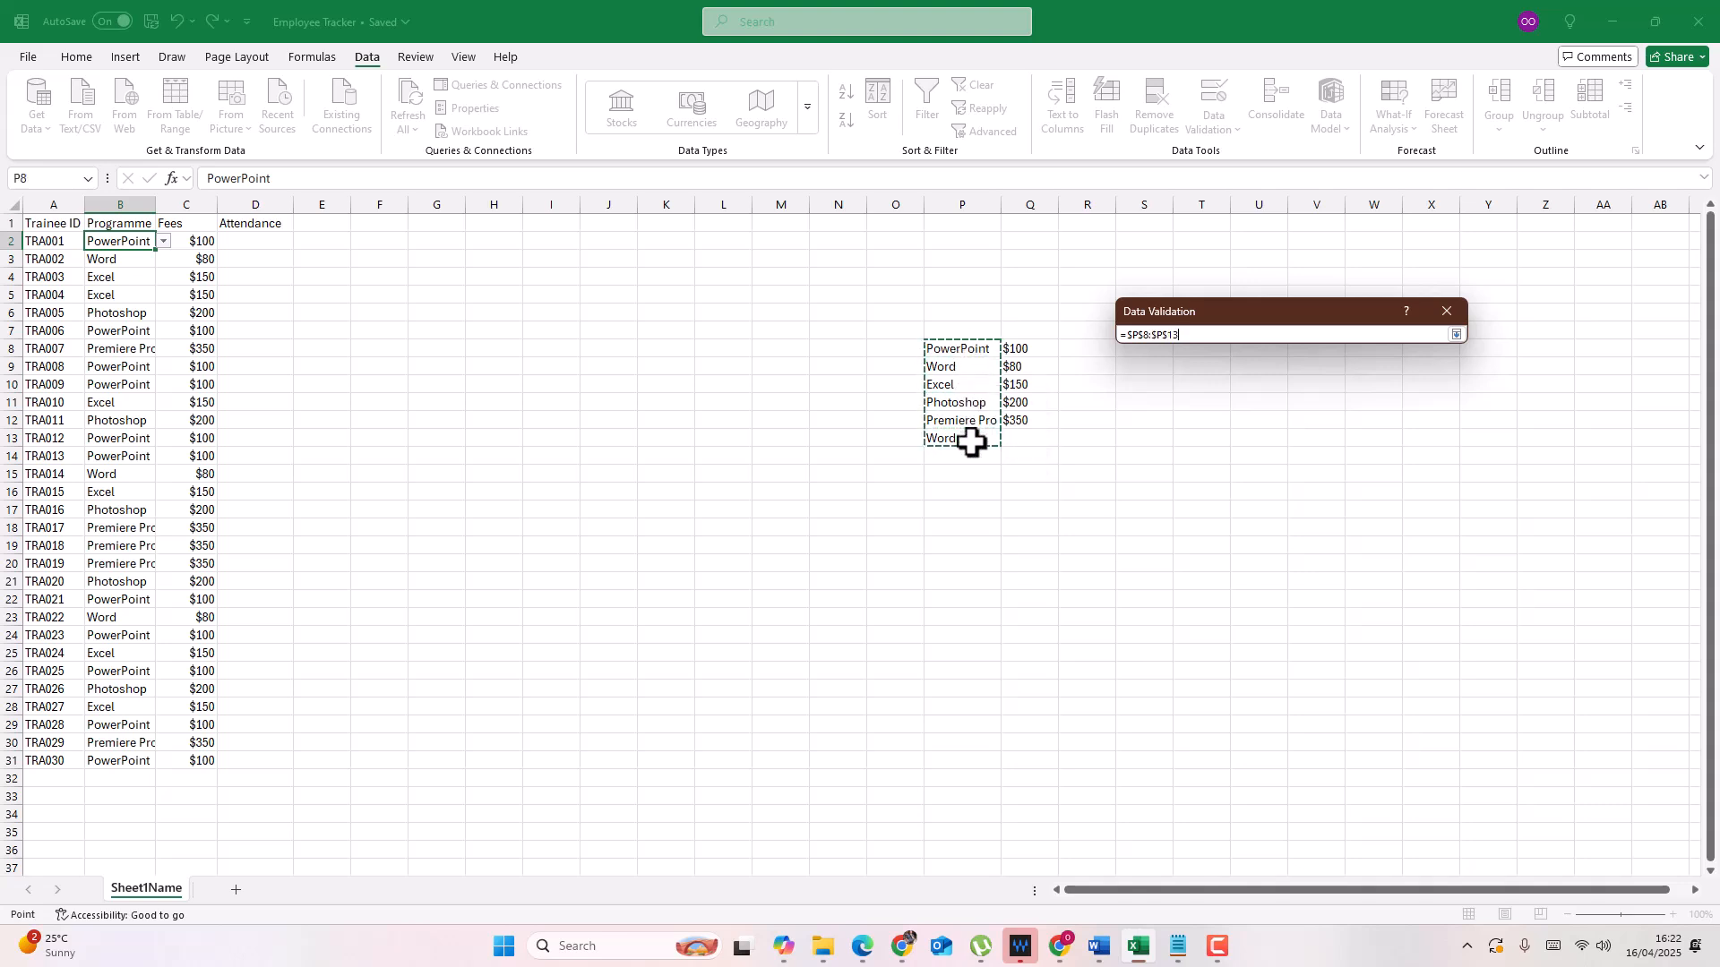
left_click(1457, 335)
left_click(1367, 570)
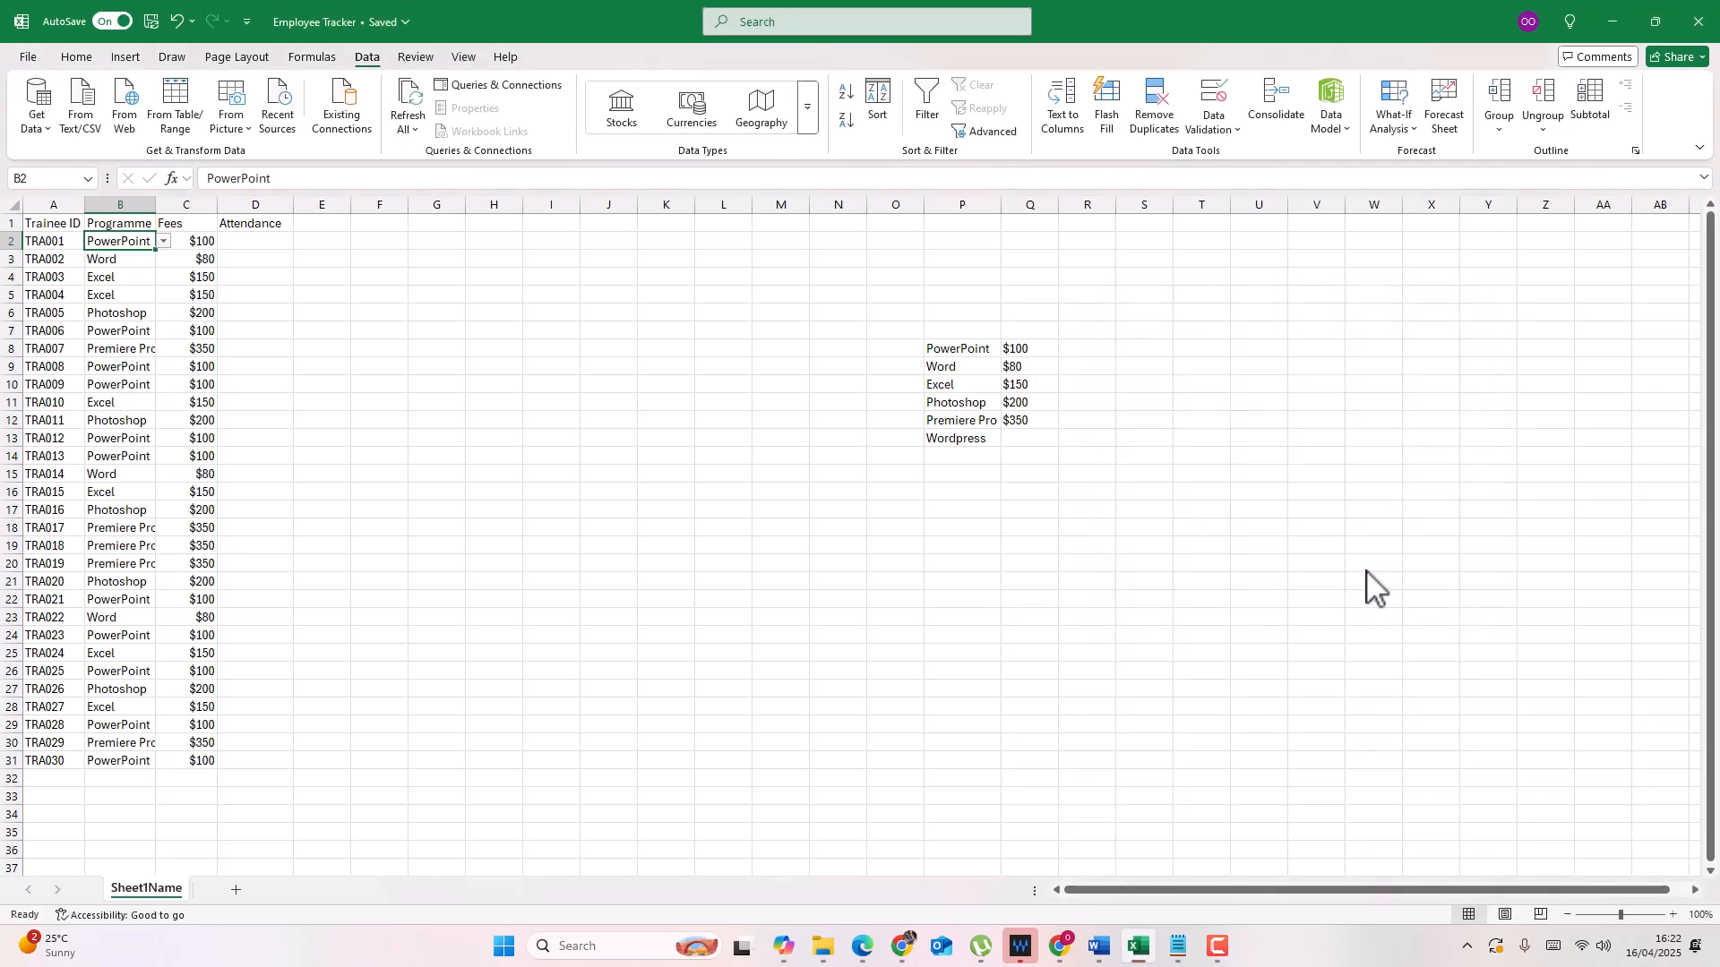
Step: Choose Wordpress as the programme for TRA001 in B2 and enter its fee of $250 in Q13
left_click(164, 241)
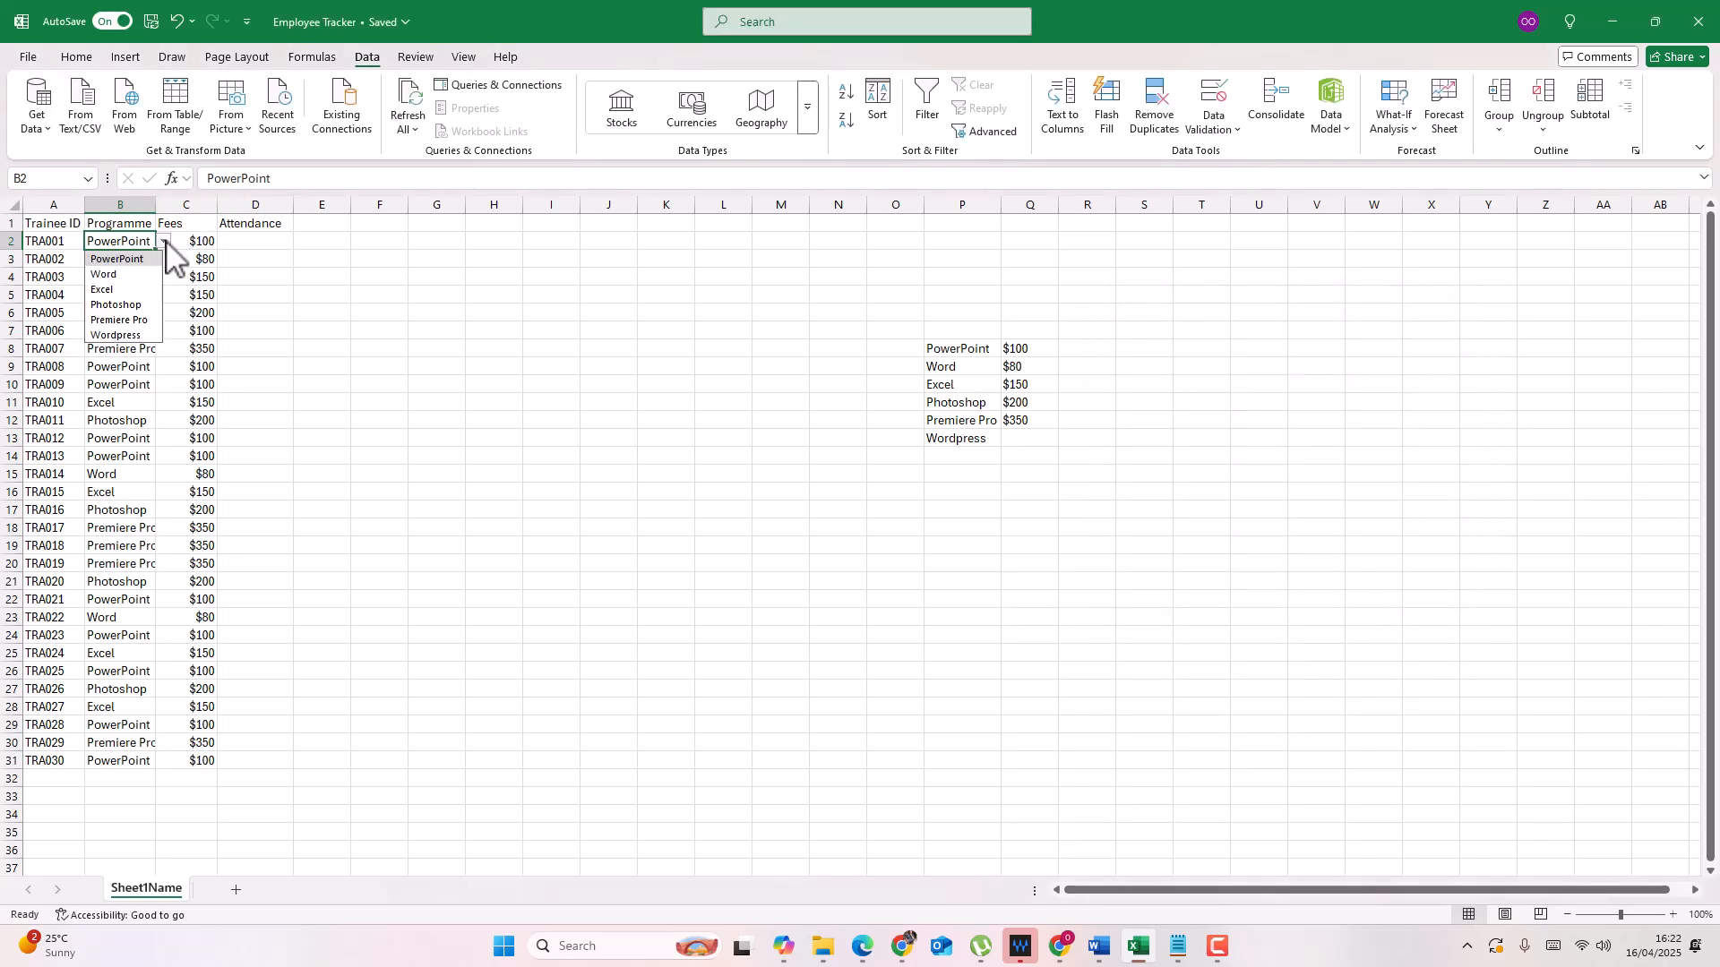
left_click(131, 337)
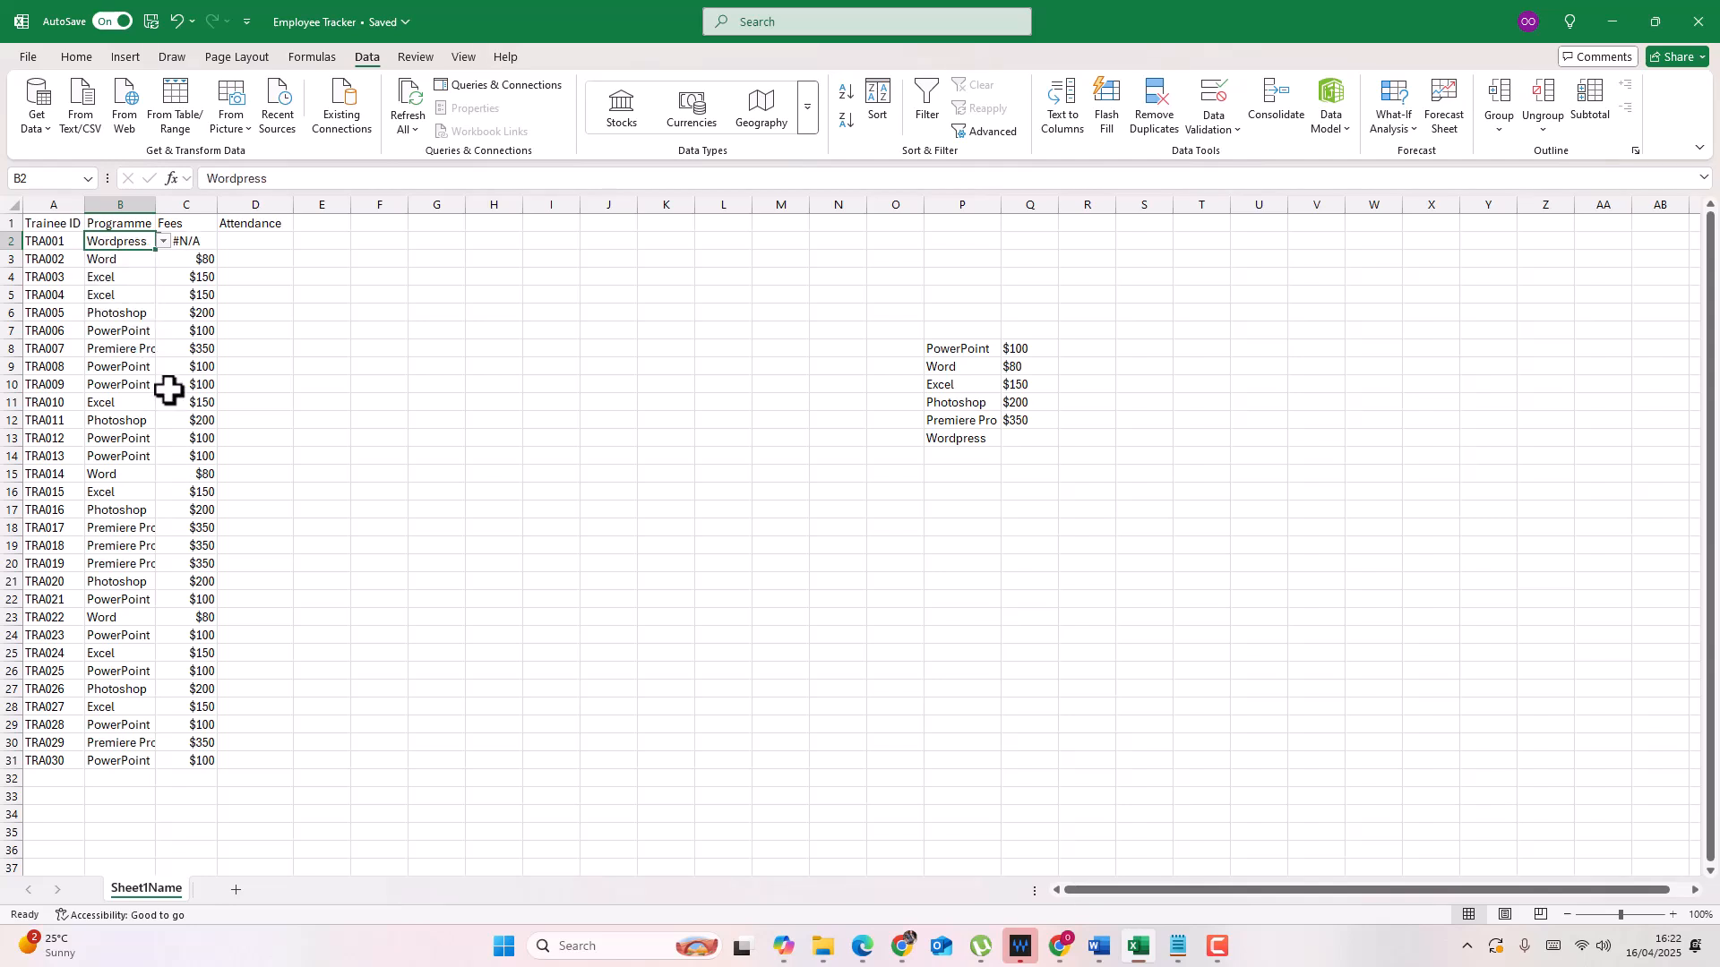
left_click(192, 240)
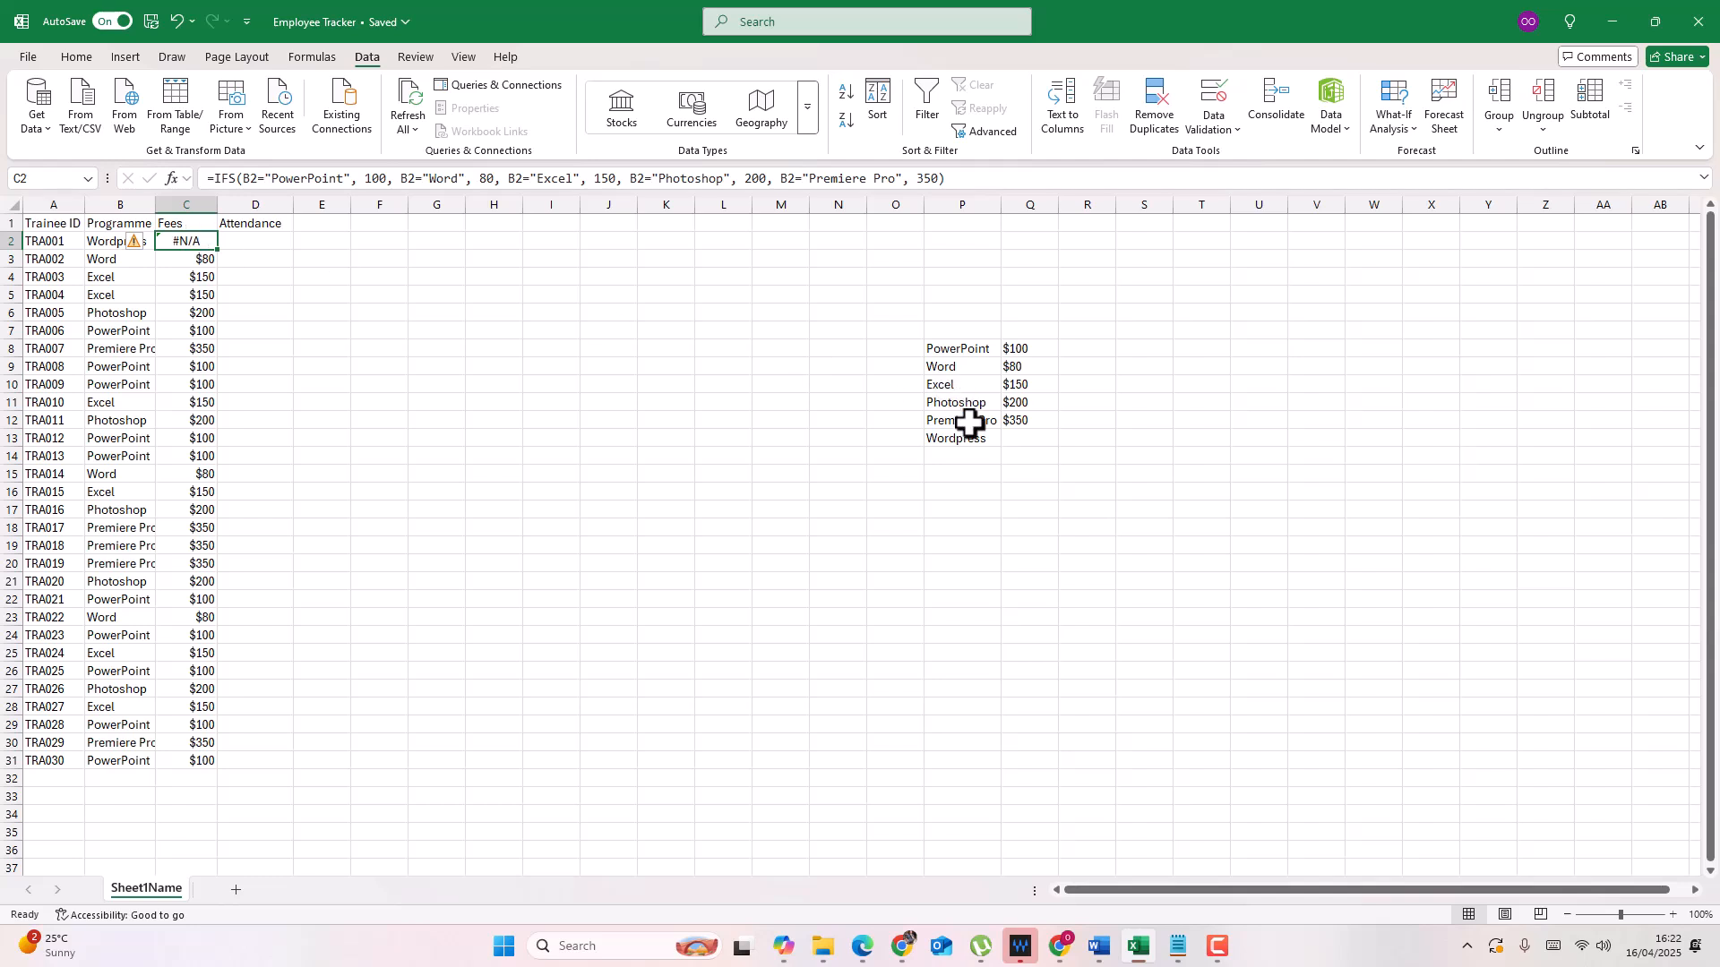
left_click(1019, 439)
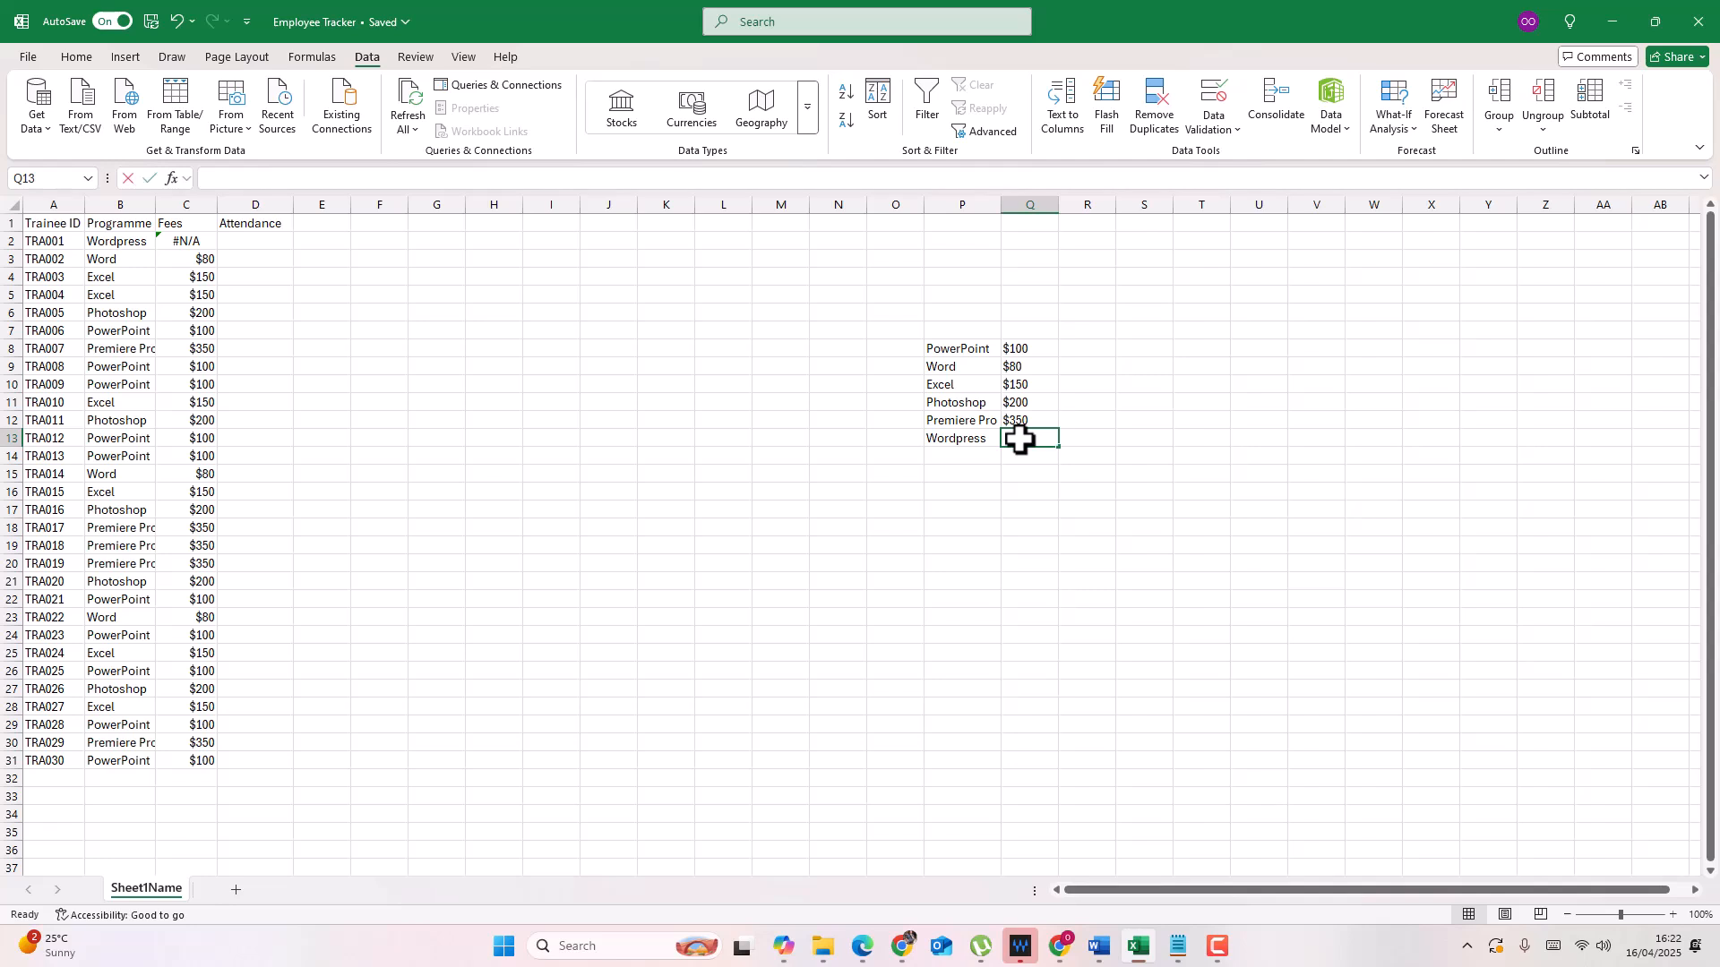
type("$250")
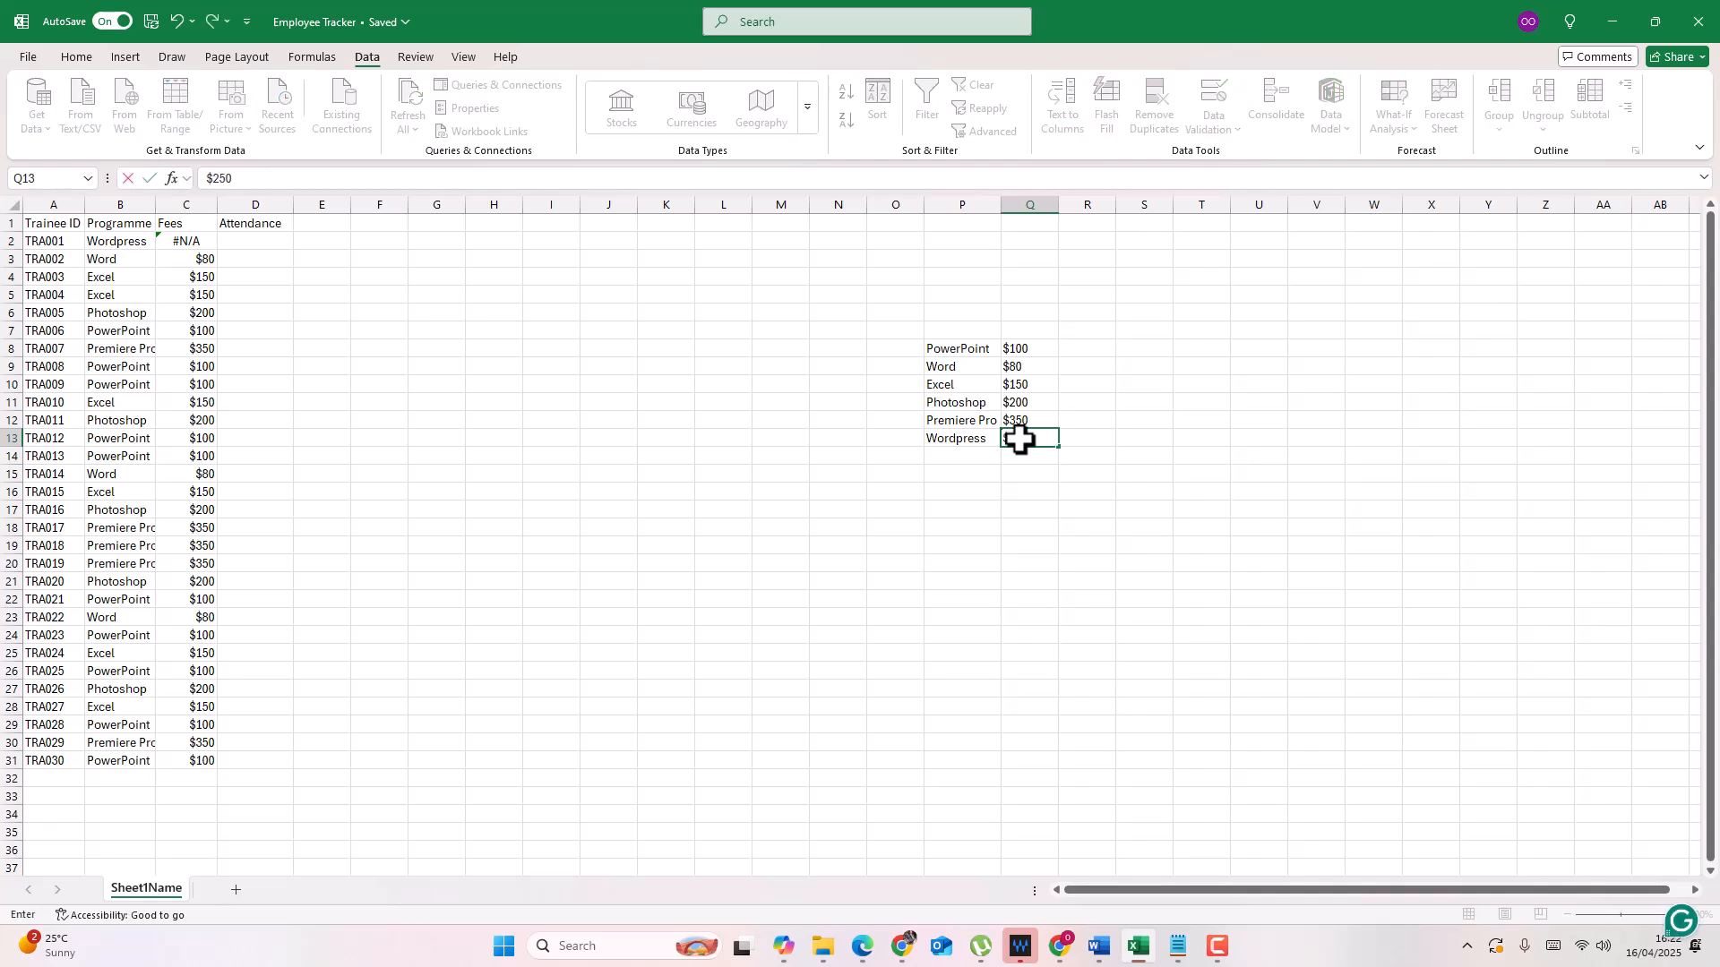
Step: Add the condition B2="WordPress" returning 250 to the end of the IFS formula in C2
left_click(195, 241)
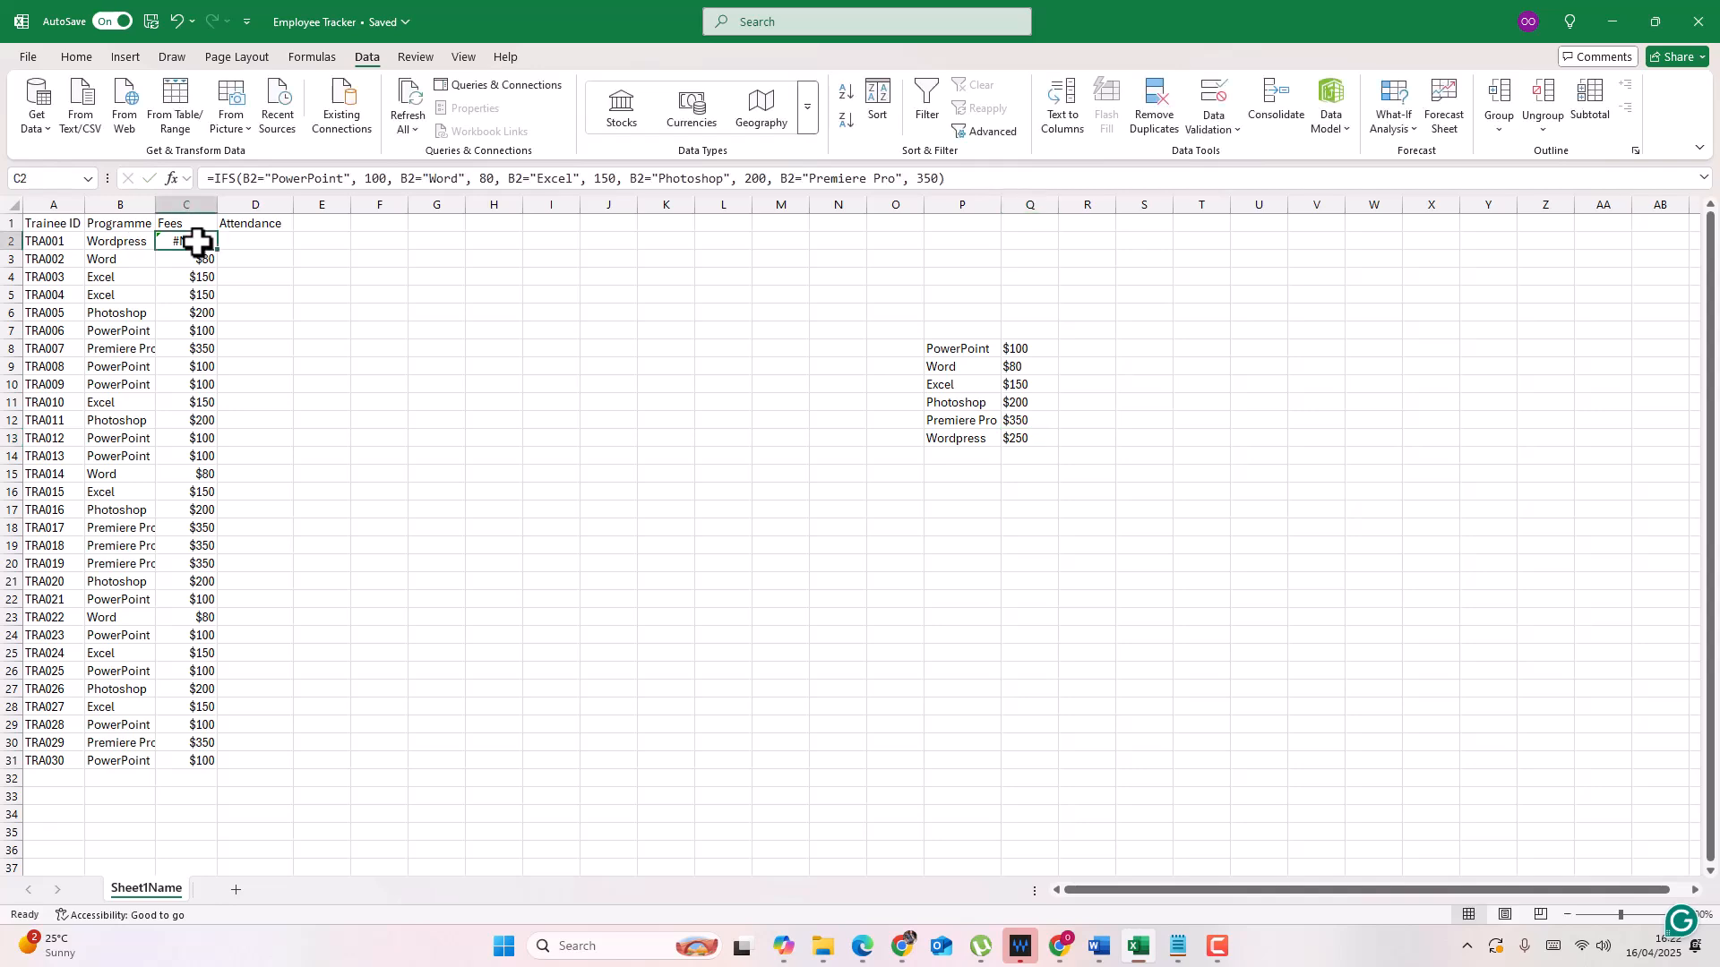
left_click(936, 184)
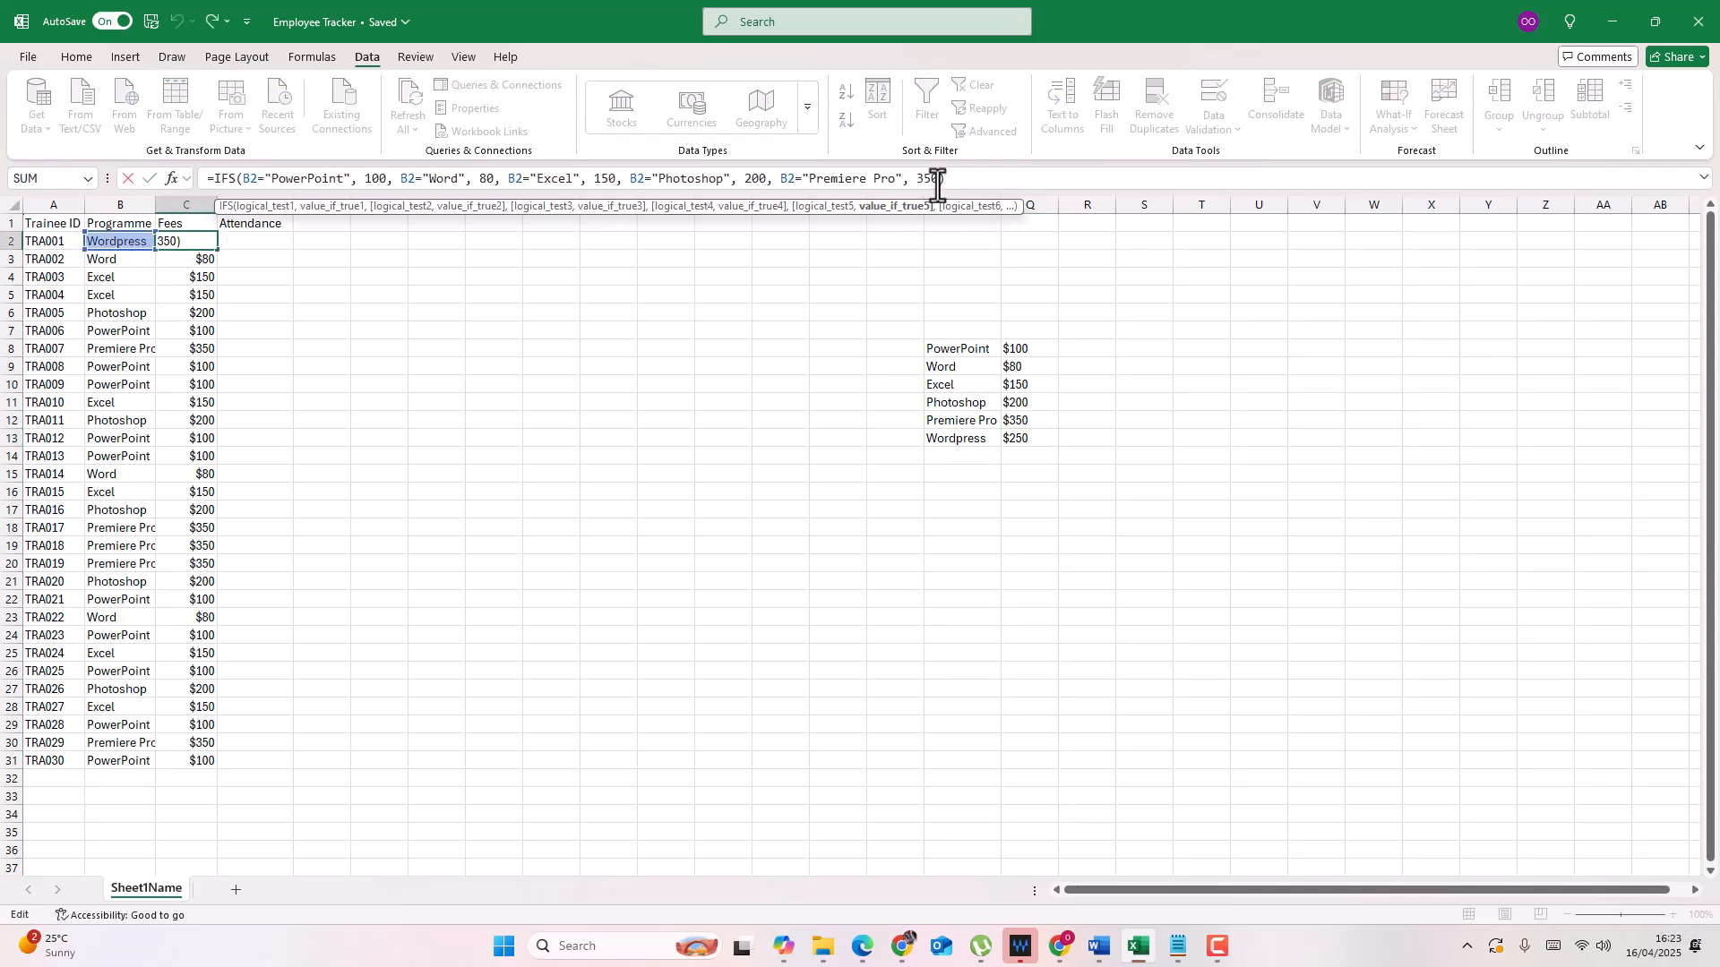
type(",")
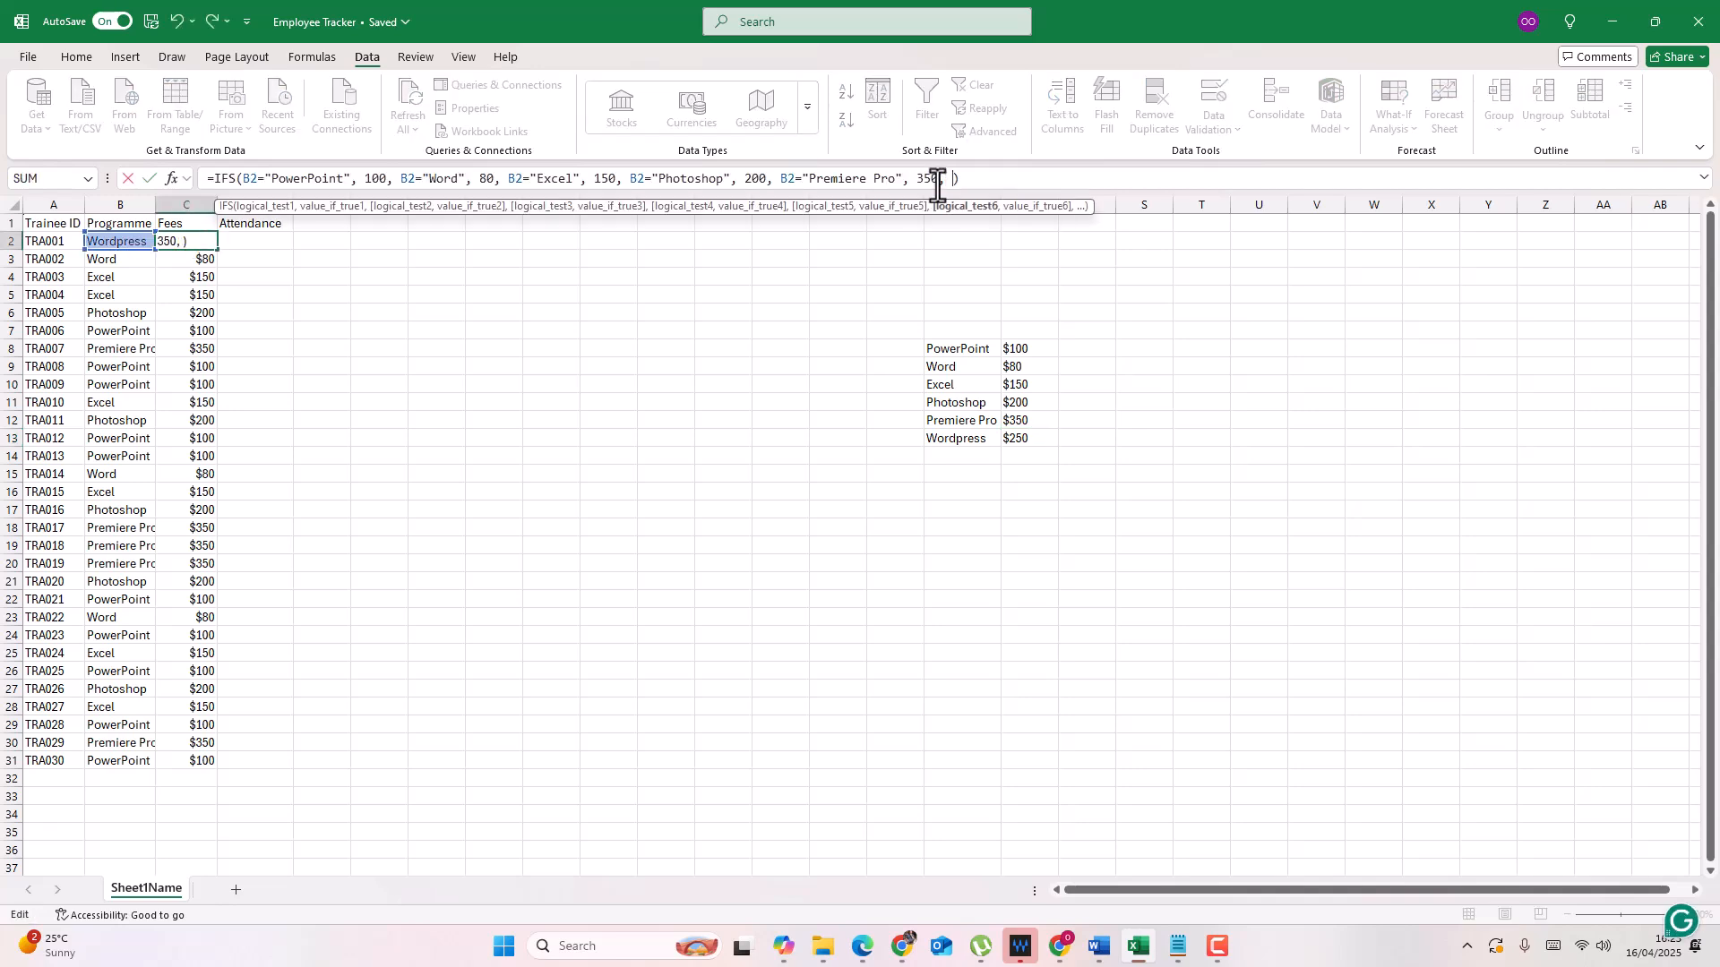
left_click(119, 239)
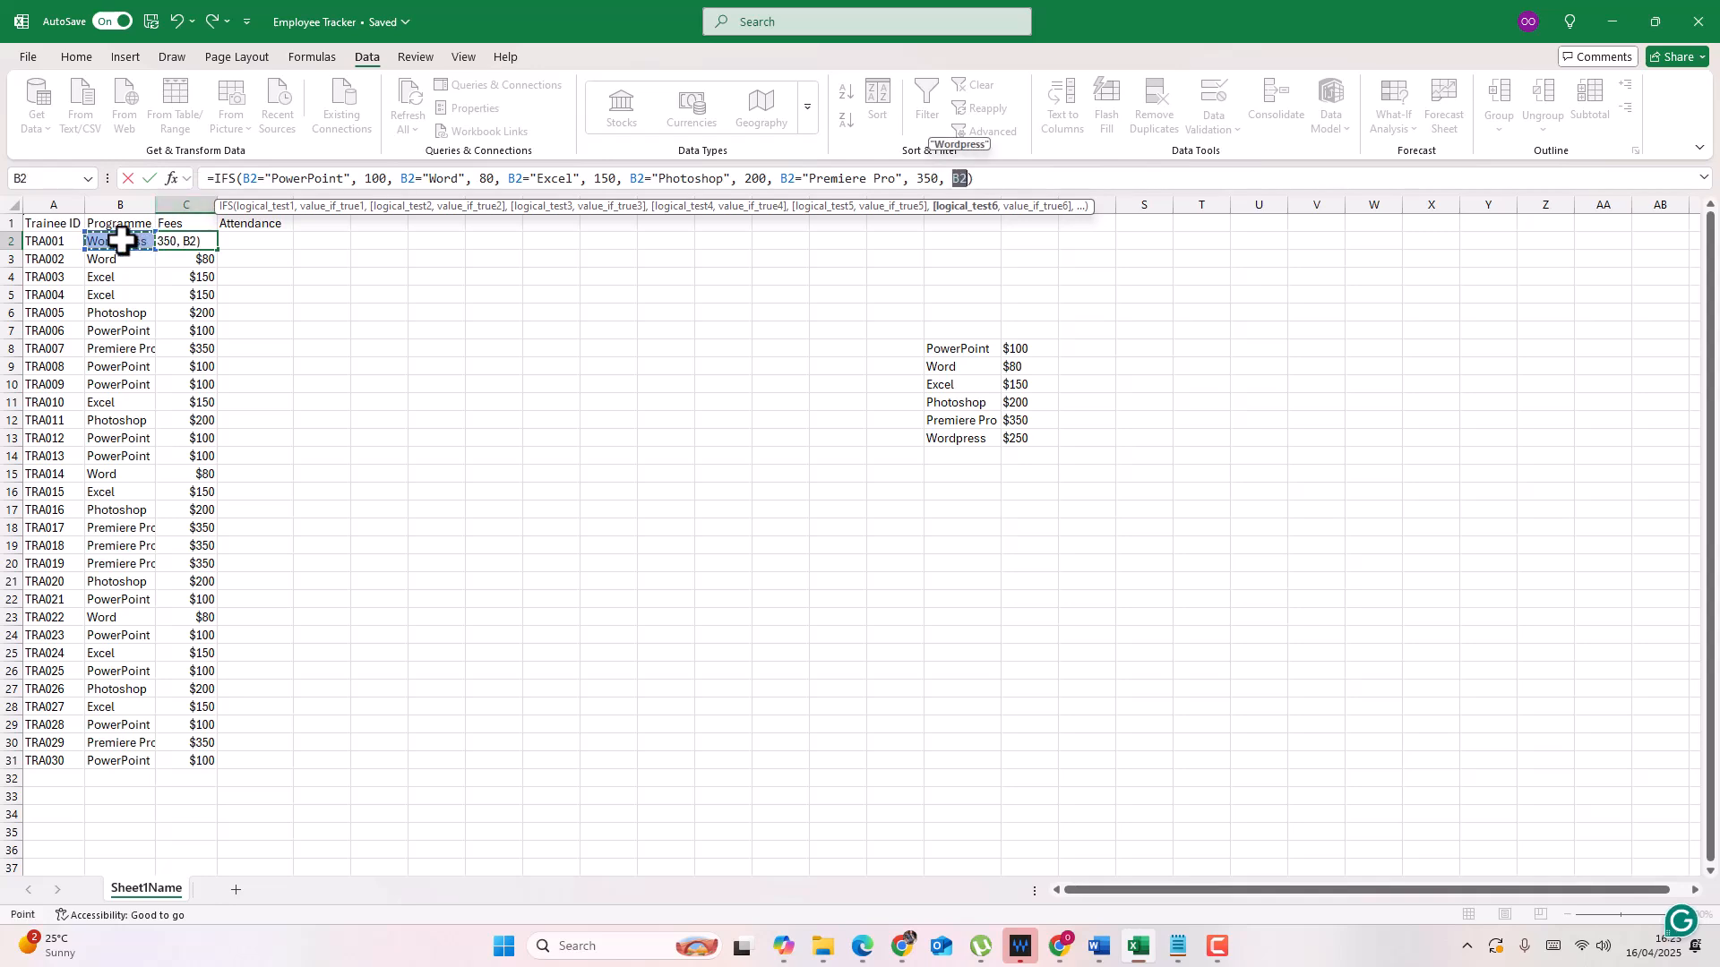
left_click(969, 180)
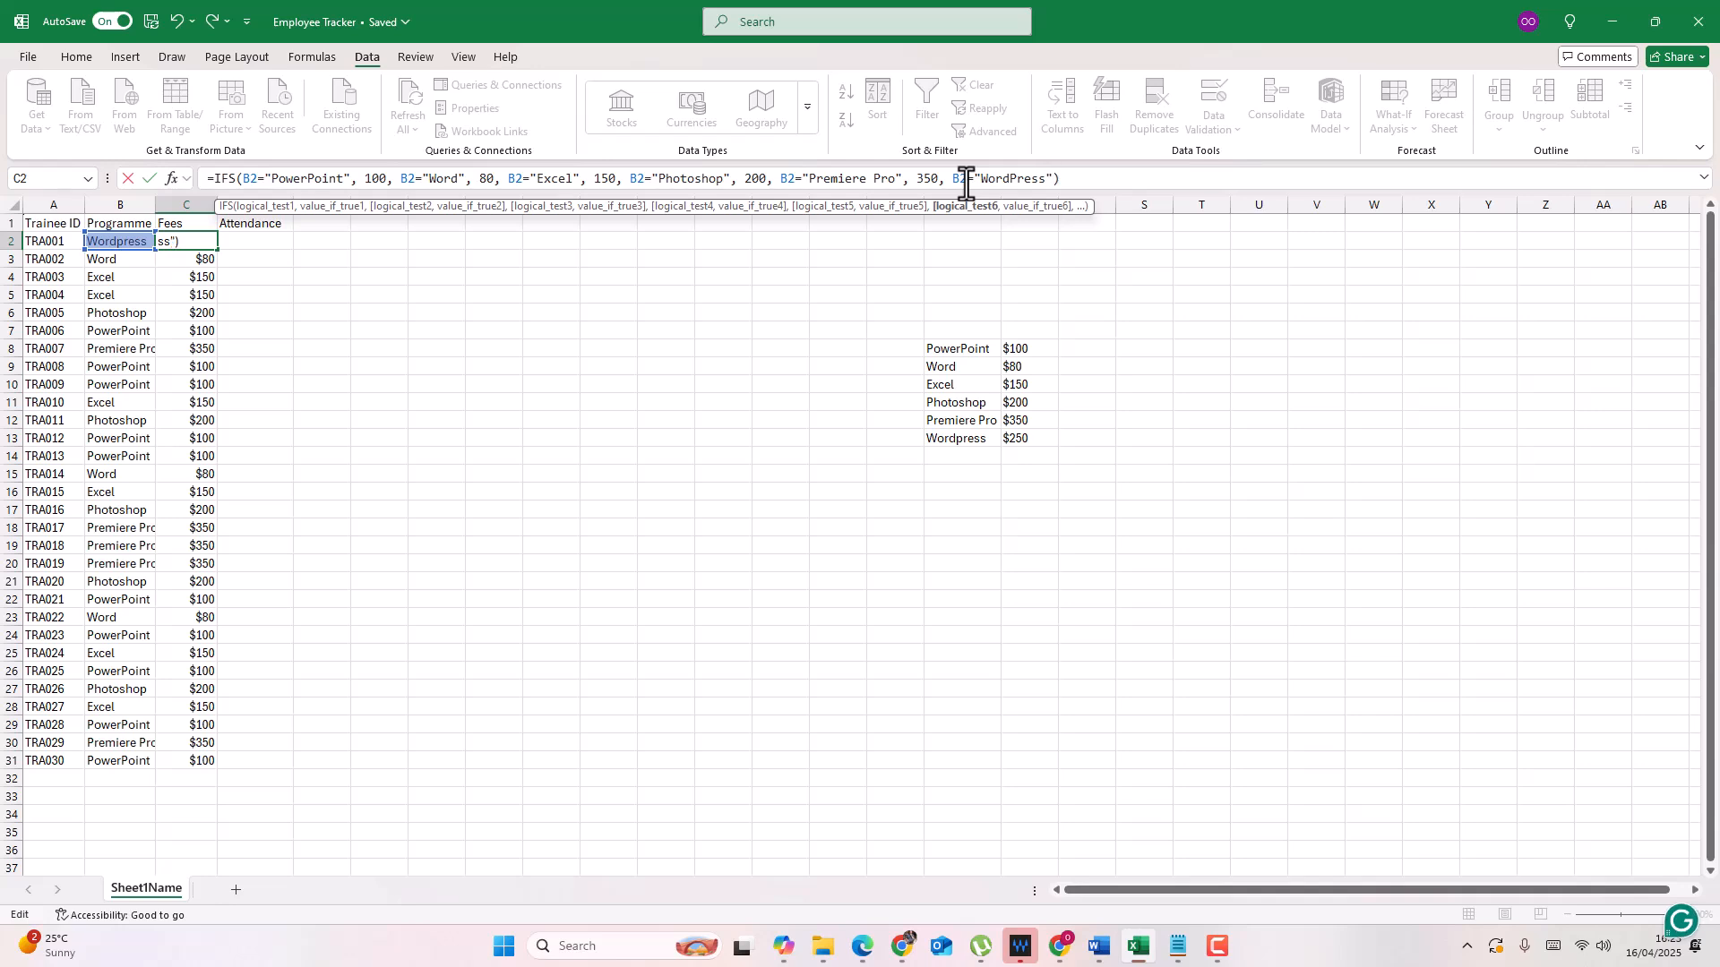
type(", 250")
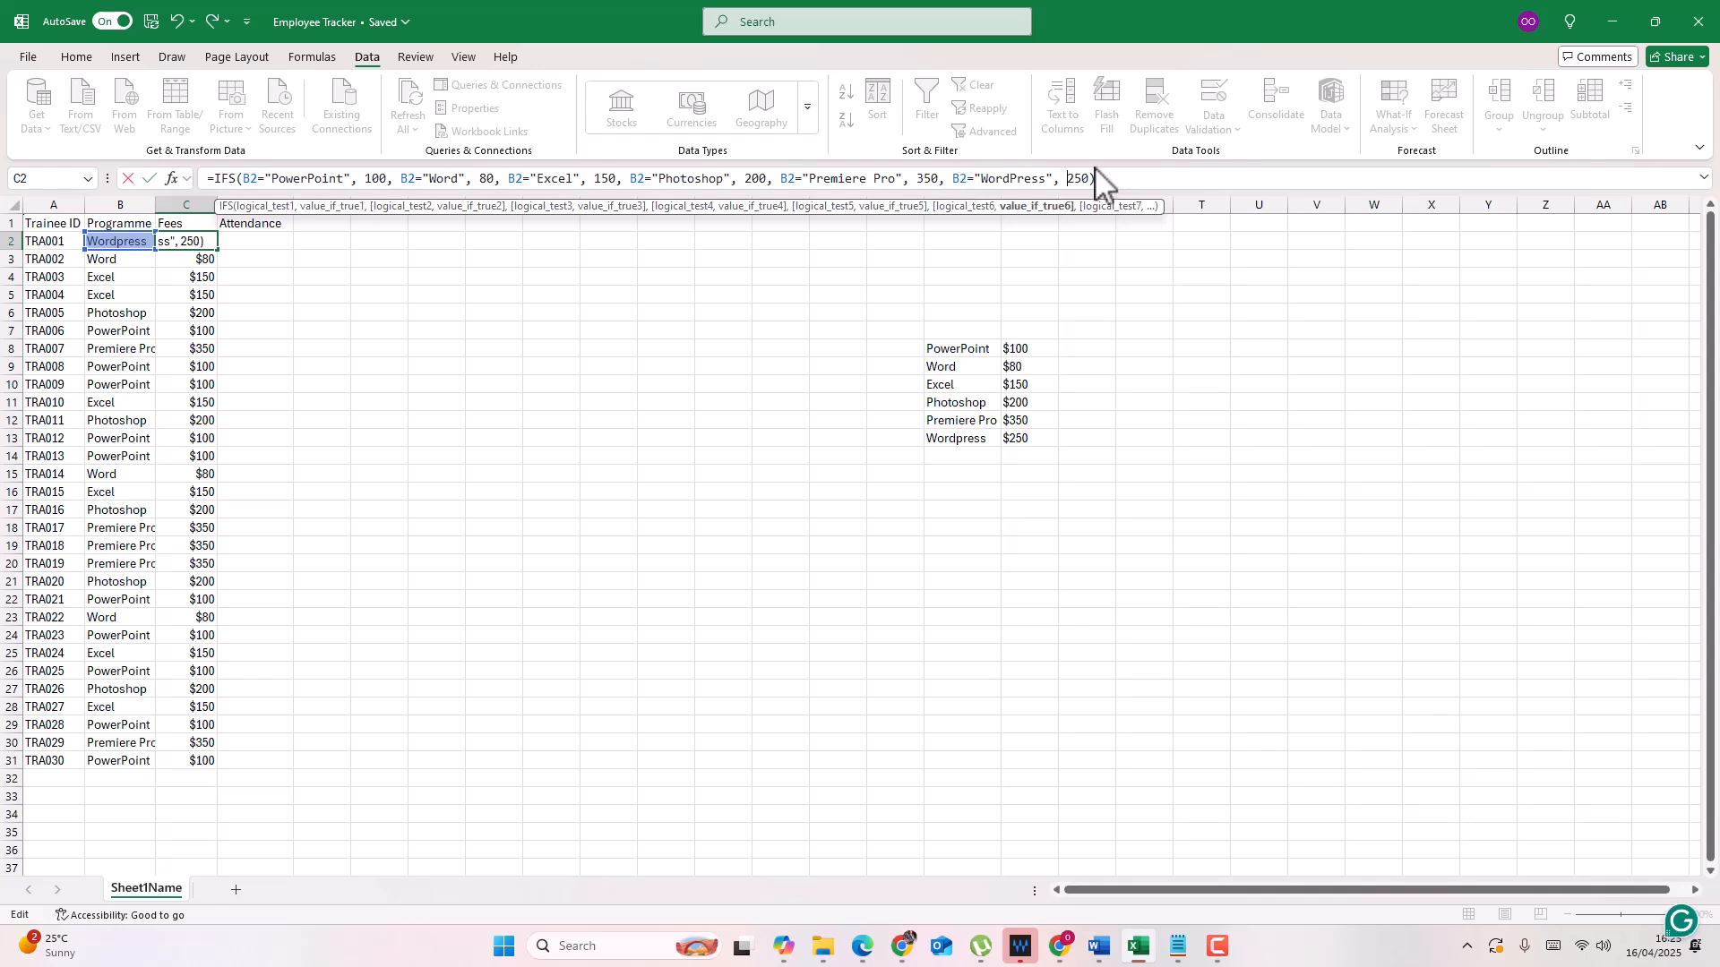
key("Return")
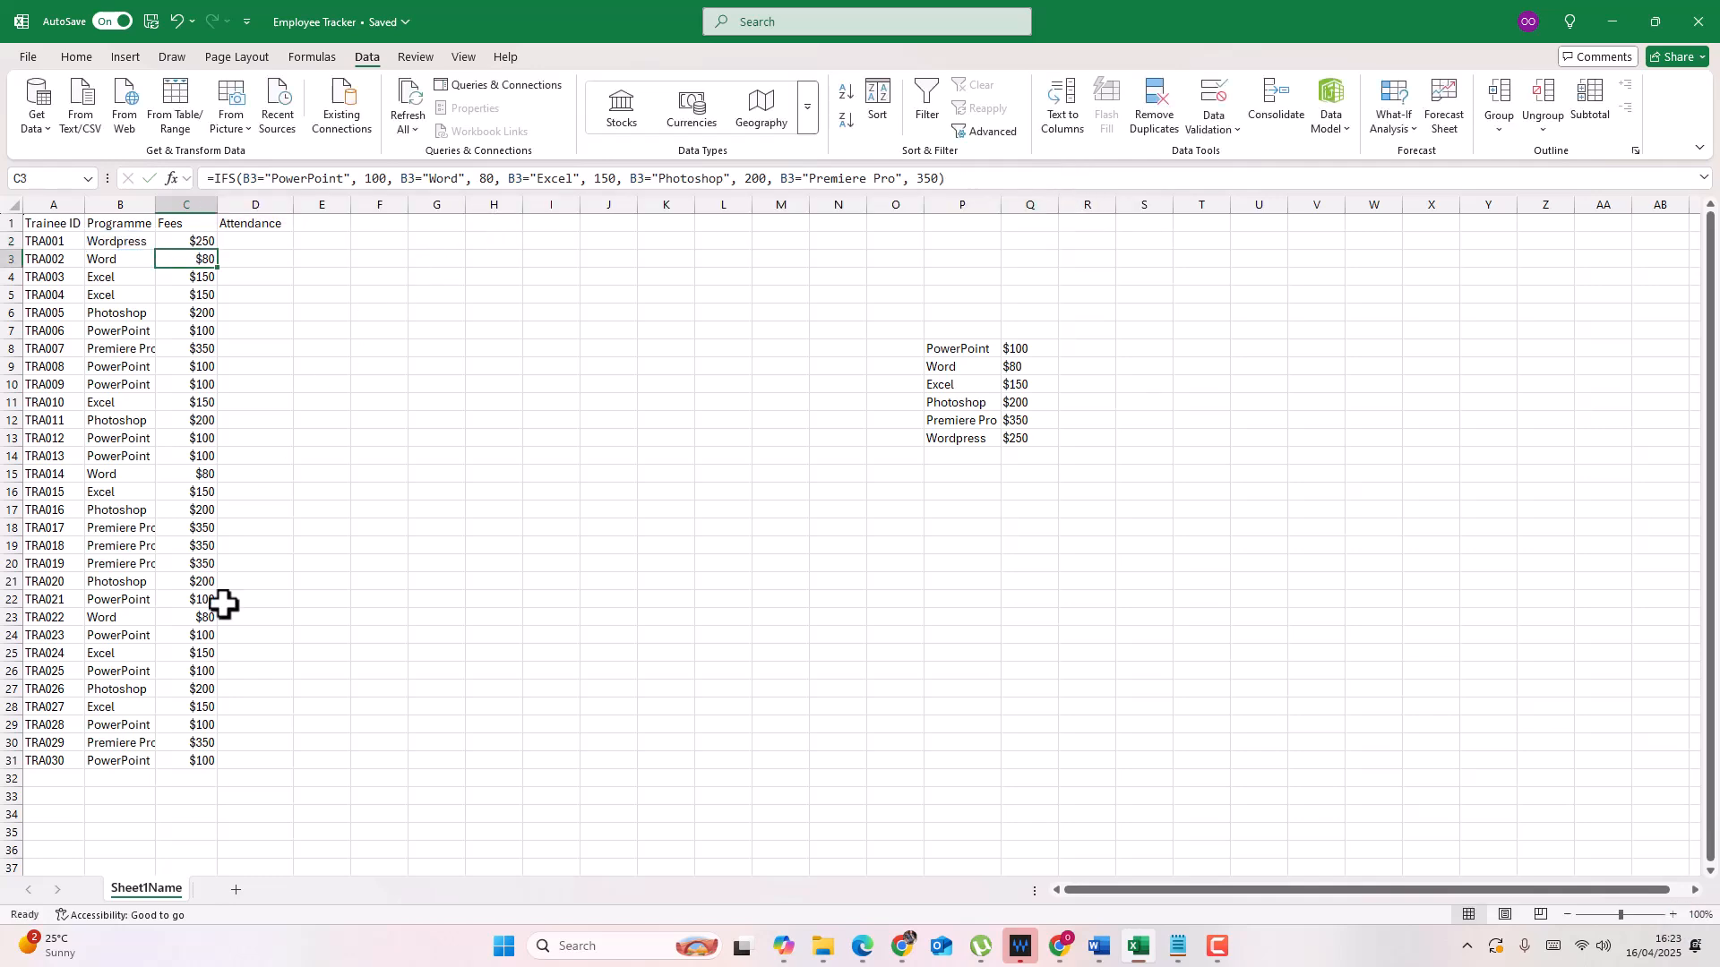
Step: Fill the programme entries from B30:B31 down to B35
left_click(116, 768)
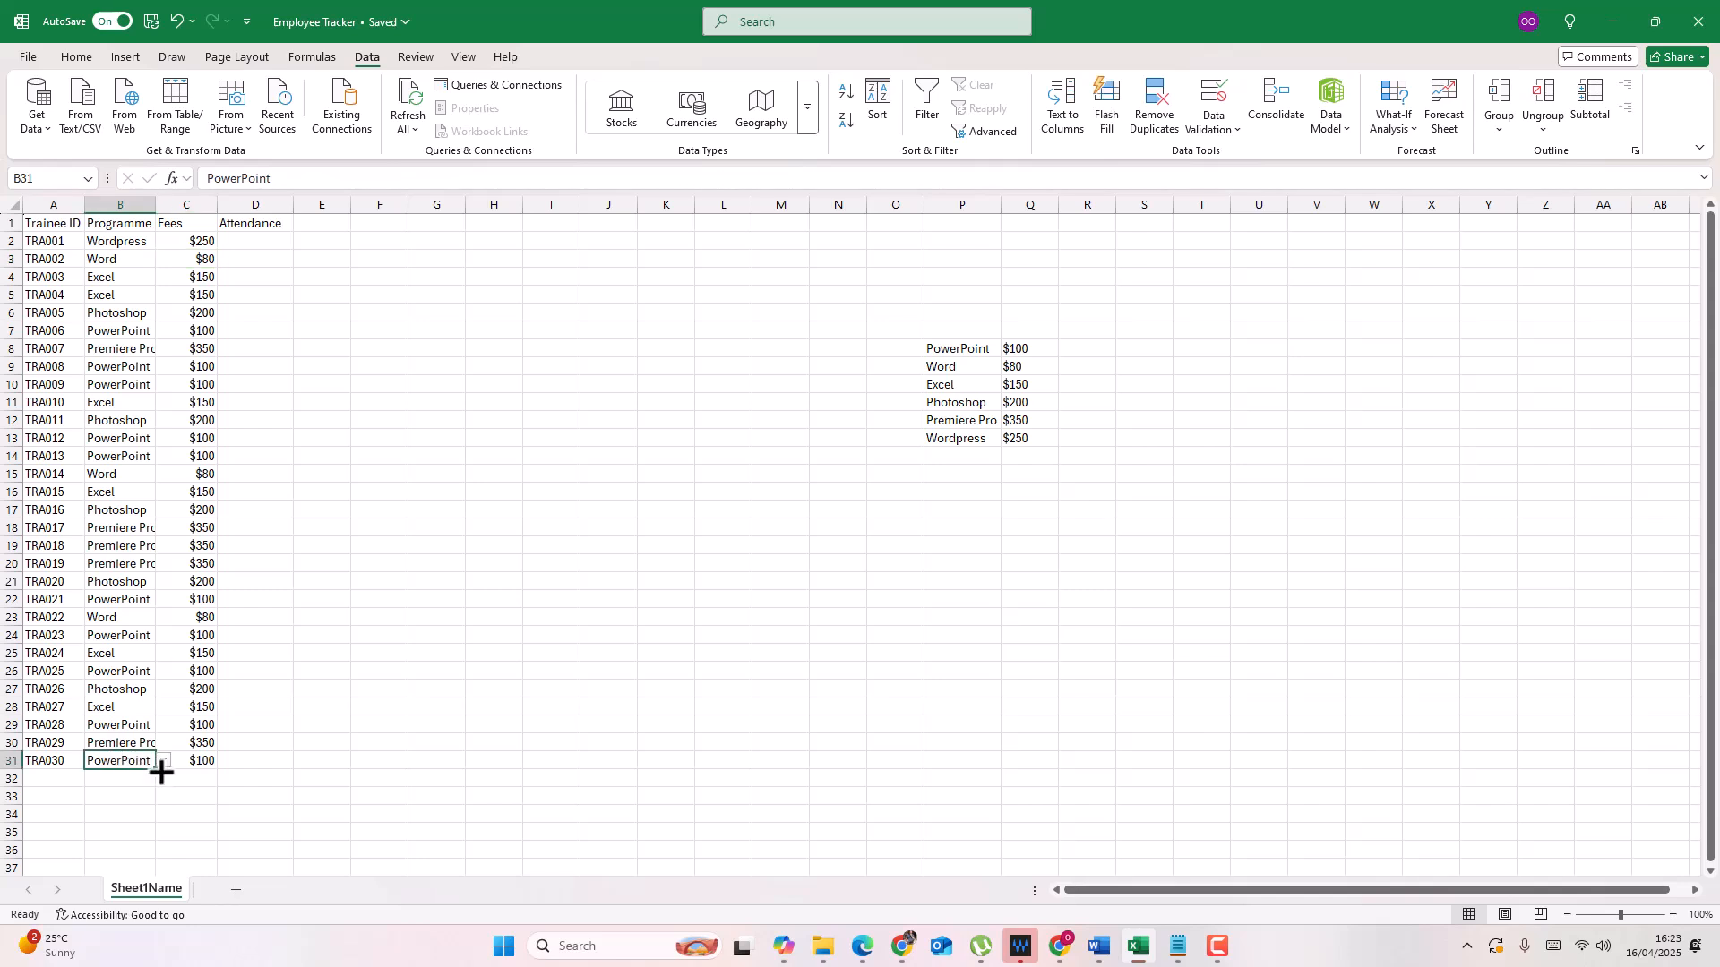
left_click_drag(135, 742, 139, 831)
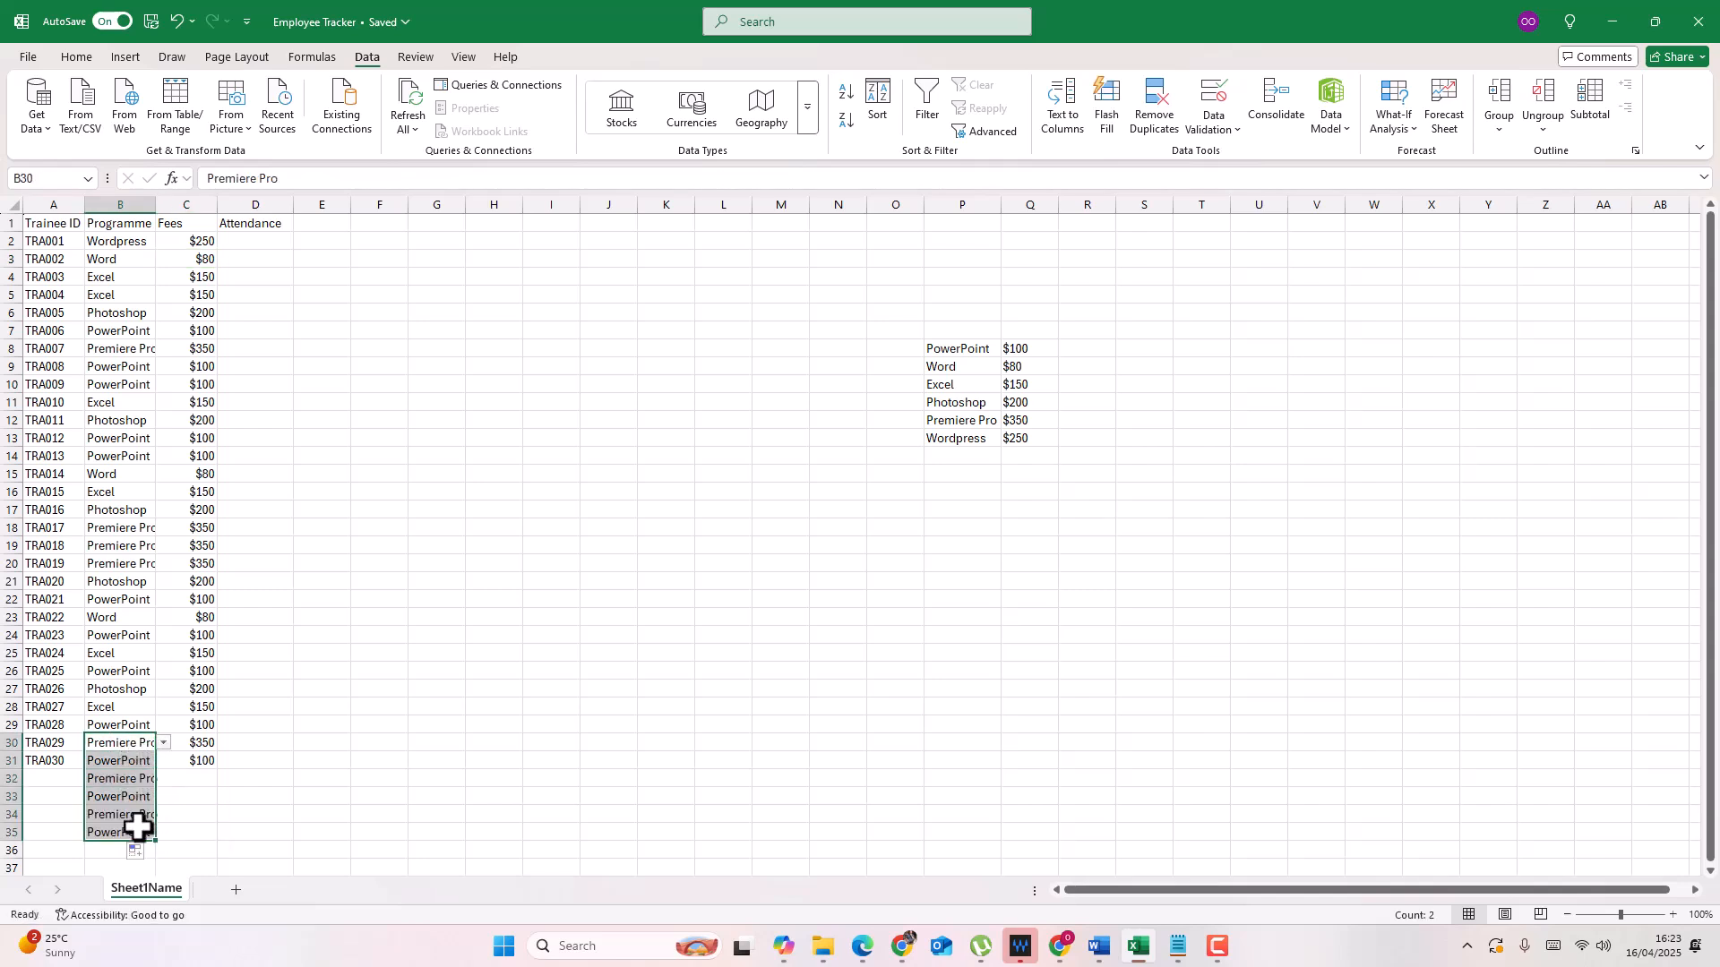
Step: Check the programme dropdown in B32 for Wordpress and fill the updated Wordpress dropdown cell B2 down to B35
left_click(126, 781)
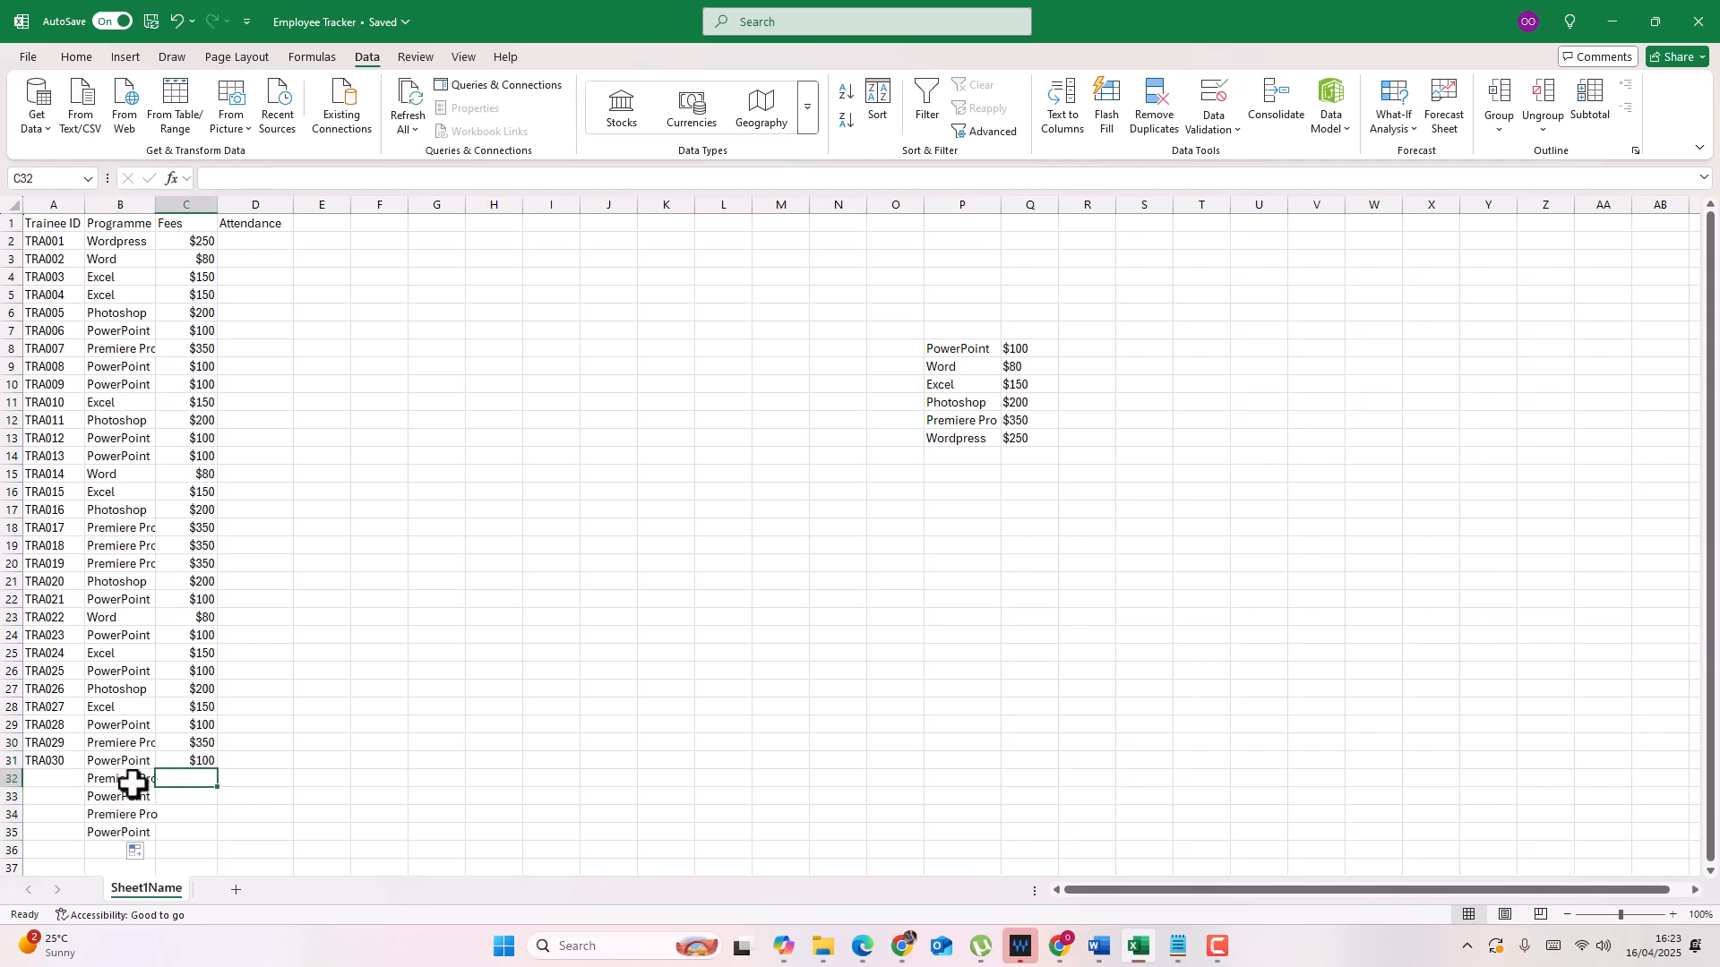
left_click(164, 779)
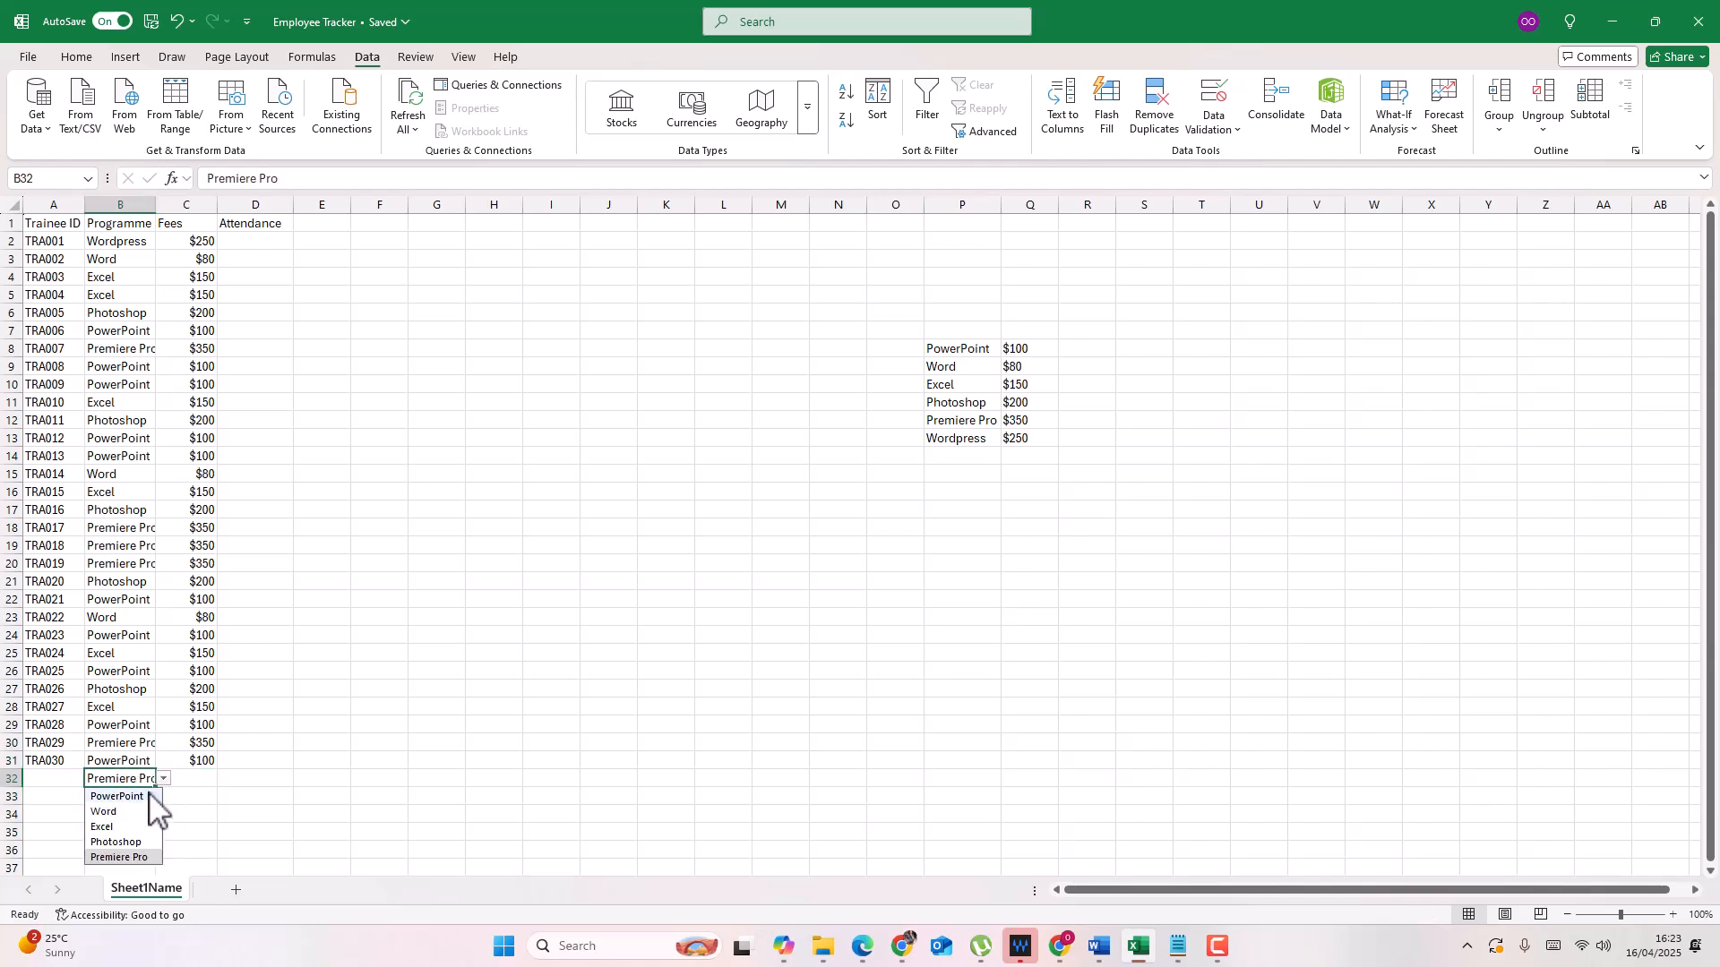
left_click(137, 237)
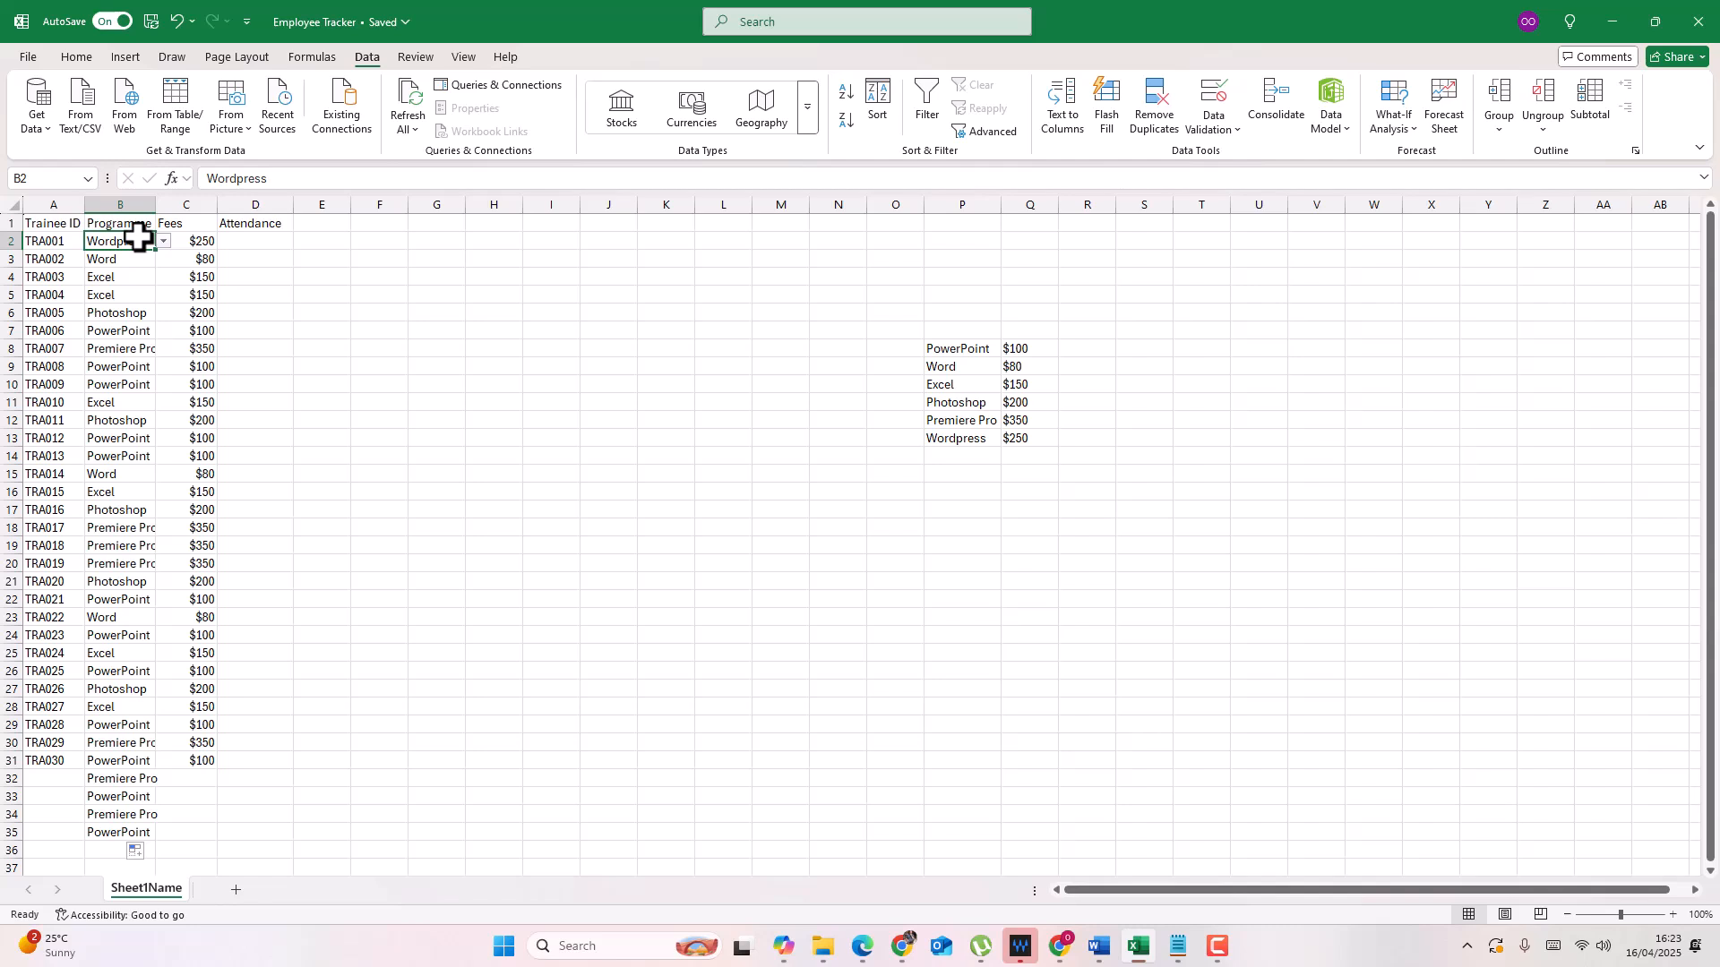
left_click_drag(156, 254, 135, 837)
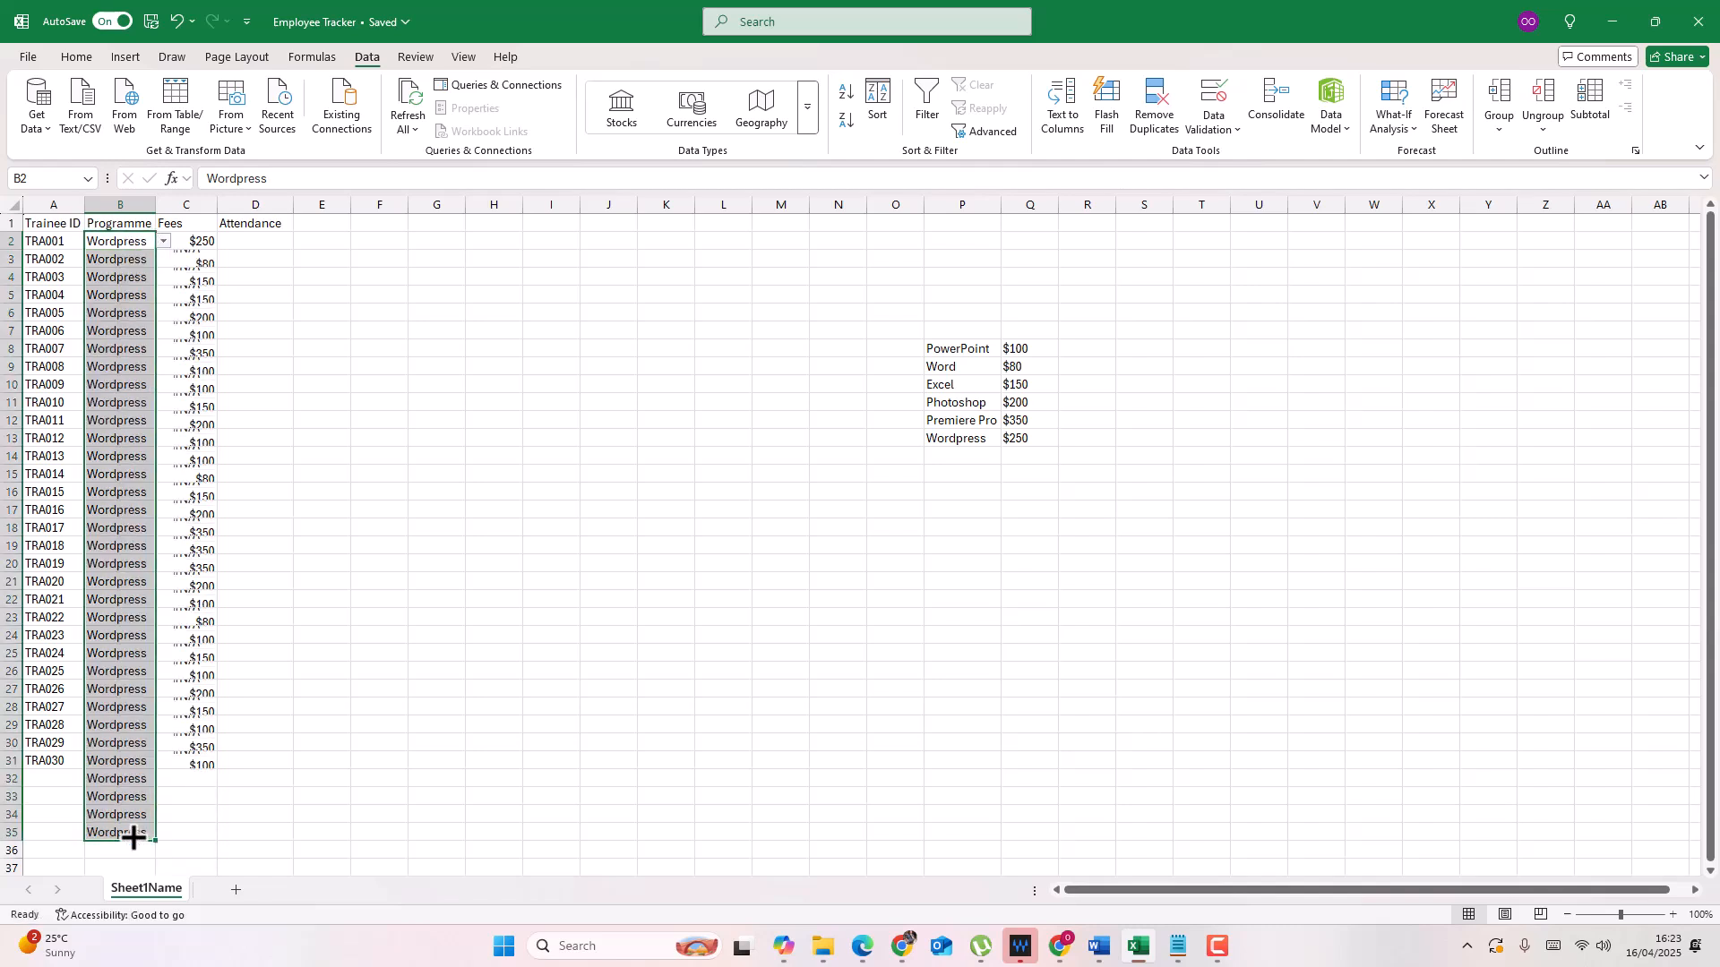
Step: Copy the updated IFS formula from C2 down to C31 and extend the trainee IDs to TRA034 in A35
left_click(59, 762)
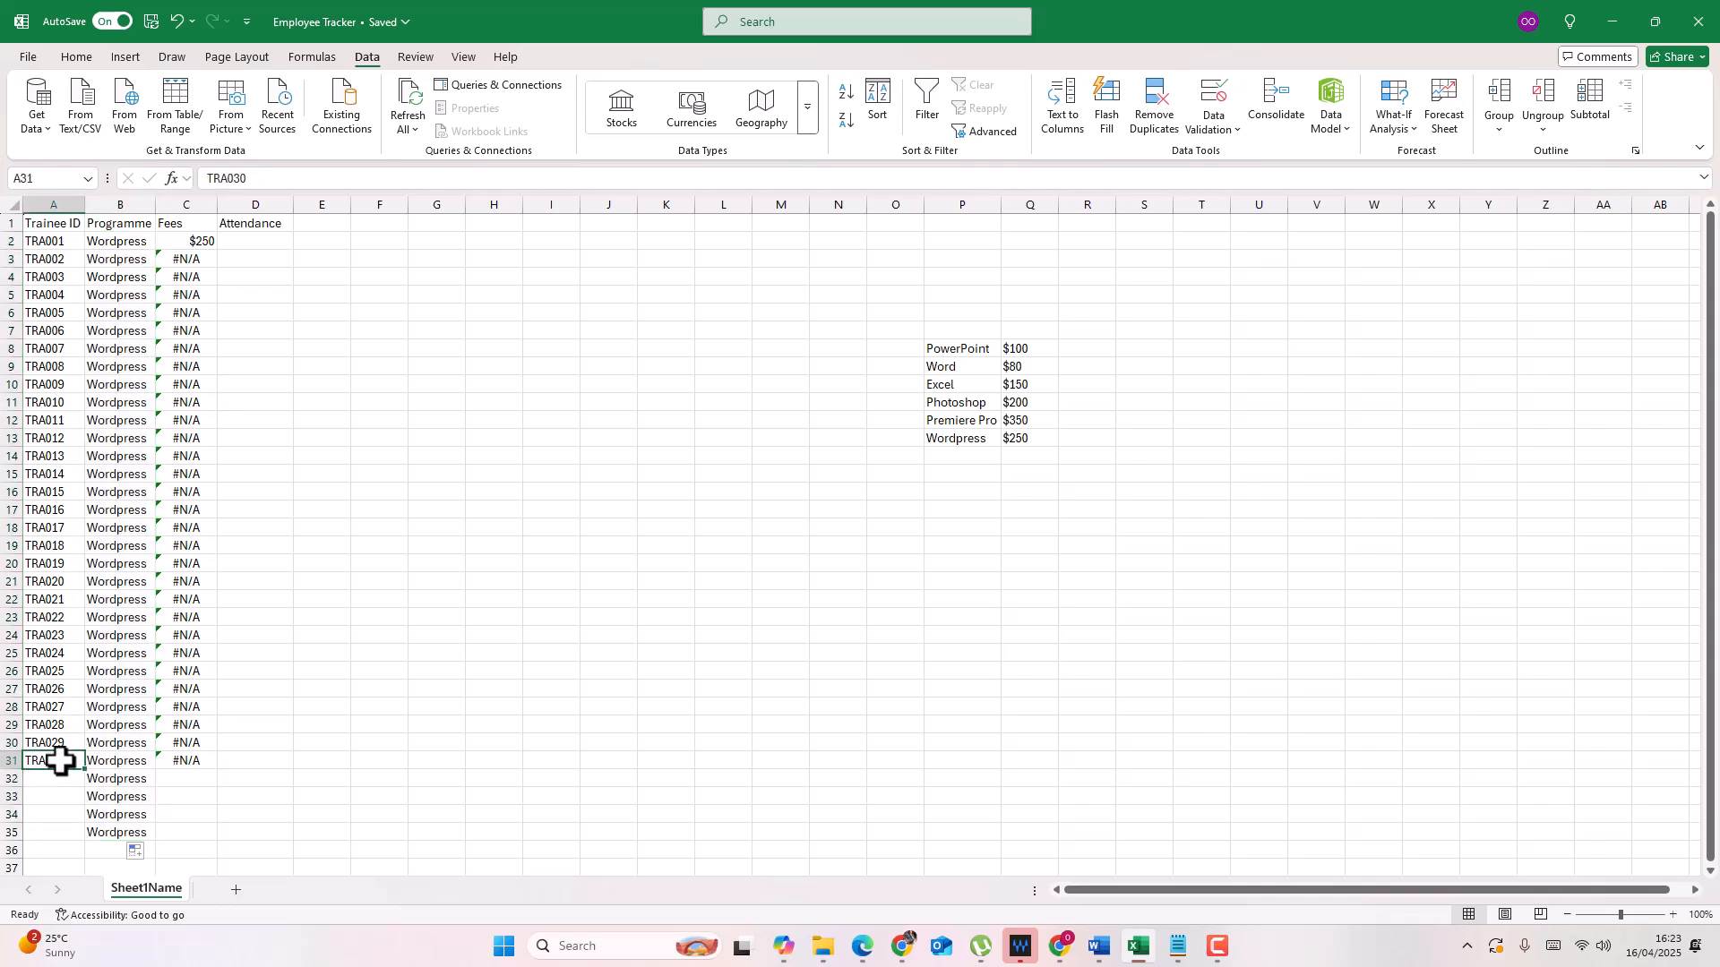
left_click(206, 240)
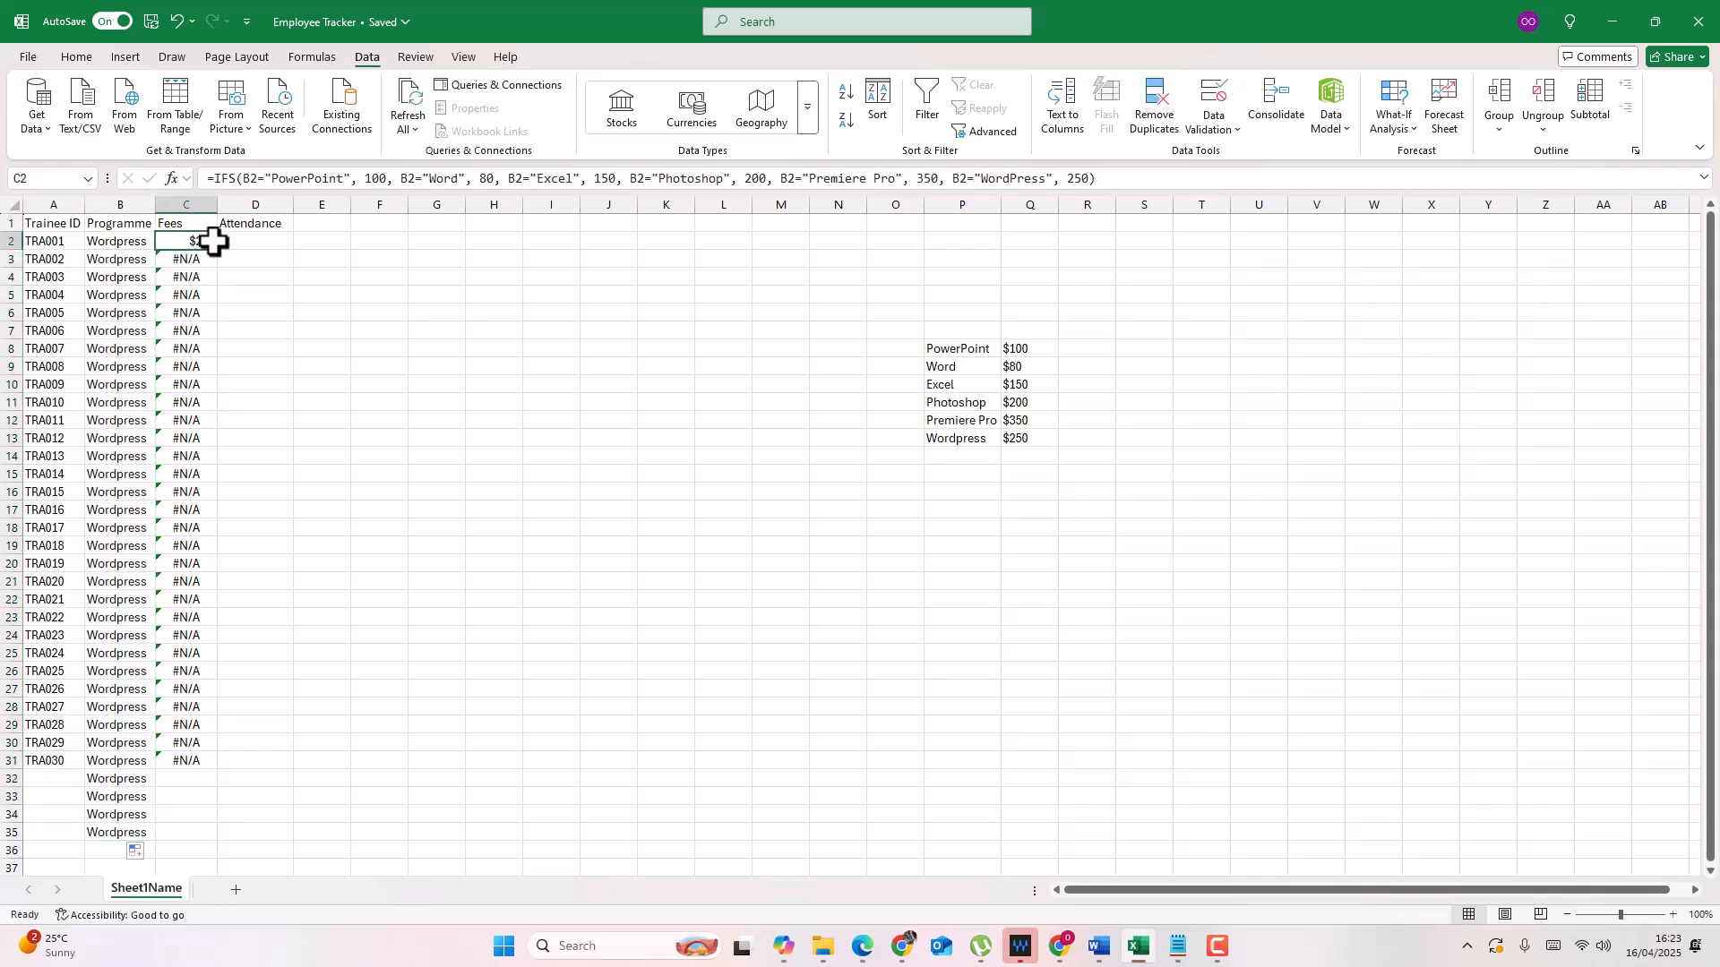
double_click(219, 253)
left_click(41, 759)
left_click_drag(54, 717, 83, 844)
Step: Choose Photoshop as the programme for TRA002 in B3 and Word for TRA004 in B5
left_click(143, 261)
left_click(163, 259)
left_click(126, 325)
left_click(134, 295)
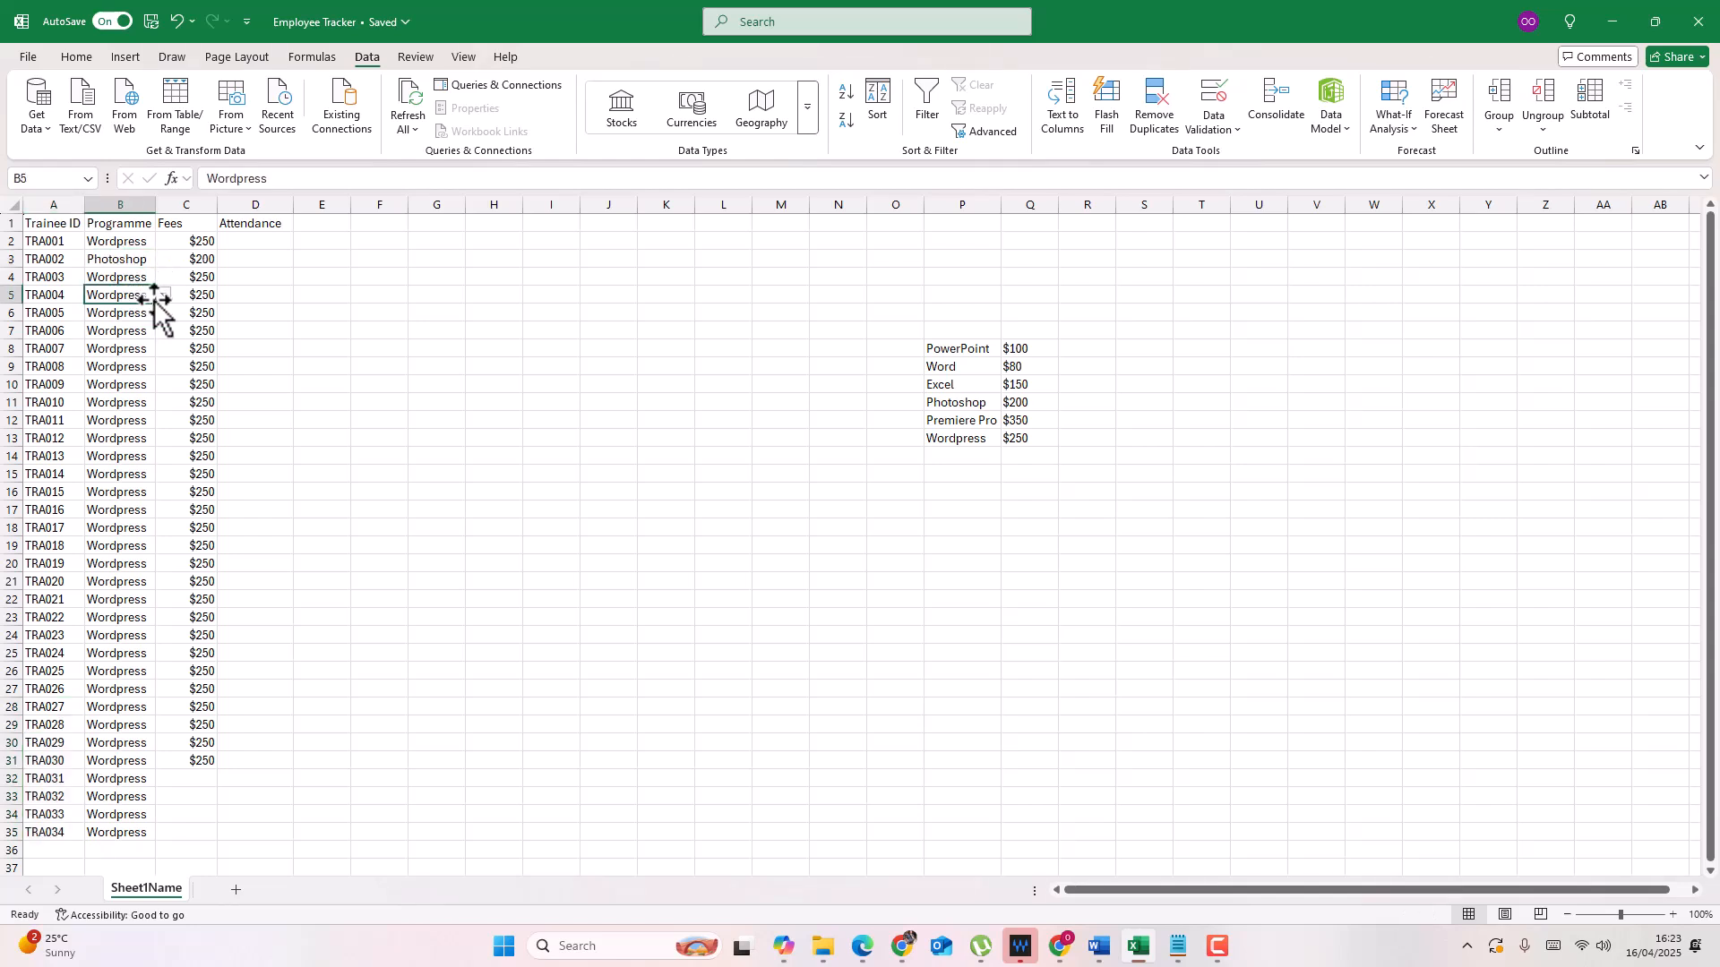
left_click(164, 296)
left_click(135, 325)
Step: Choose Excel as the programme for TRA006 in B7
left_click(144, 328)
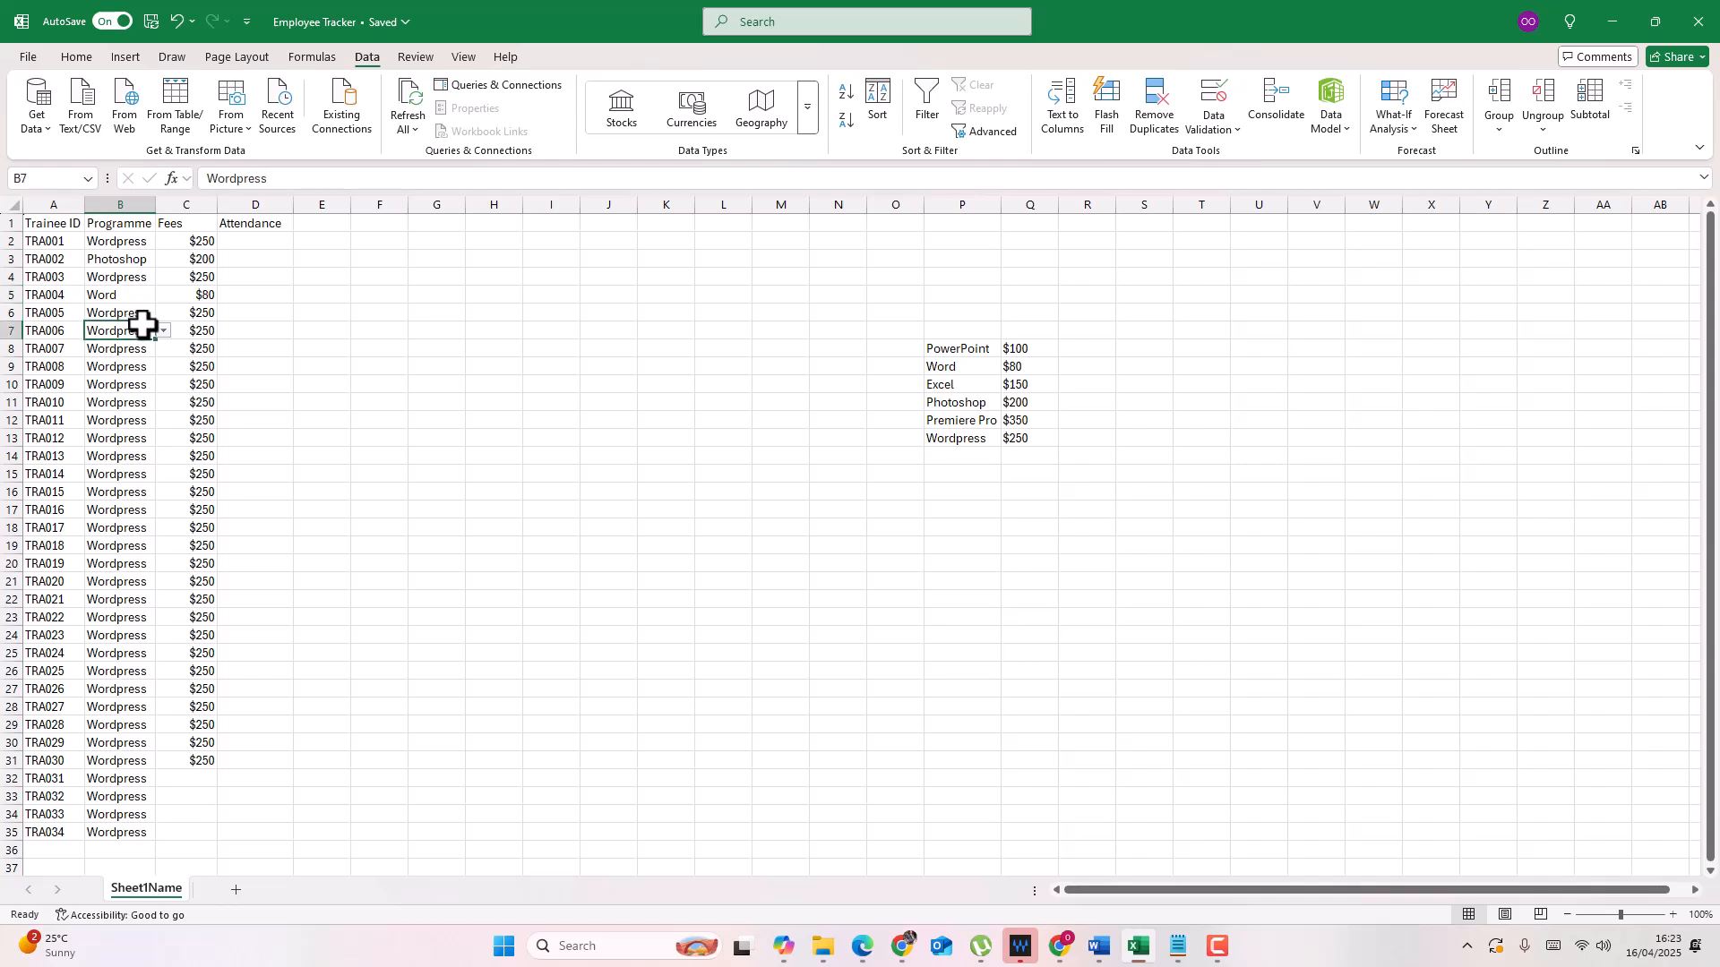
left_click(120, 257)
left_click(133, 274)
left_click(119, 329)
left_click(163, 330)
left_click(133, 380)
Step: Choose Photoshop as the programme for TRA005 in B6 and Premiere Pro for TRA007 in B8
left_click(131, 313)
left_click(164, 312)
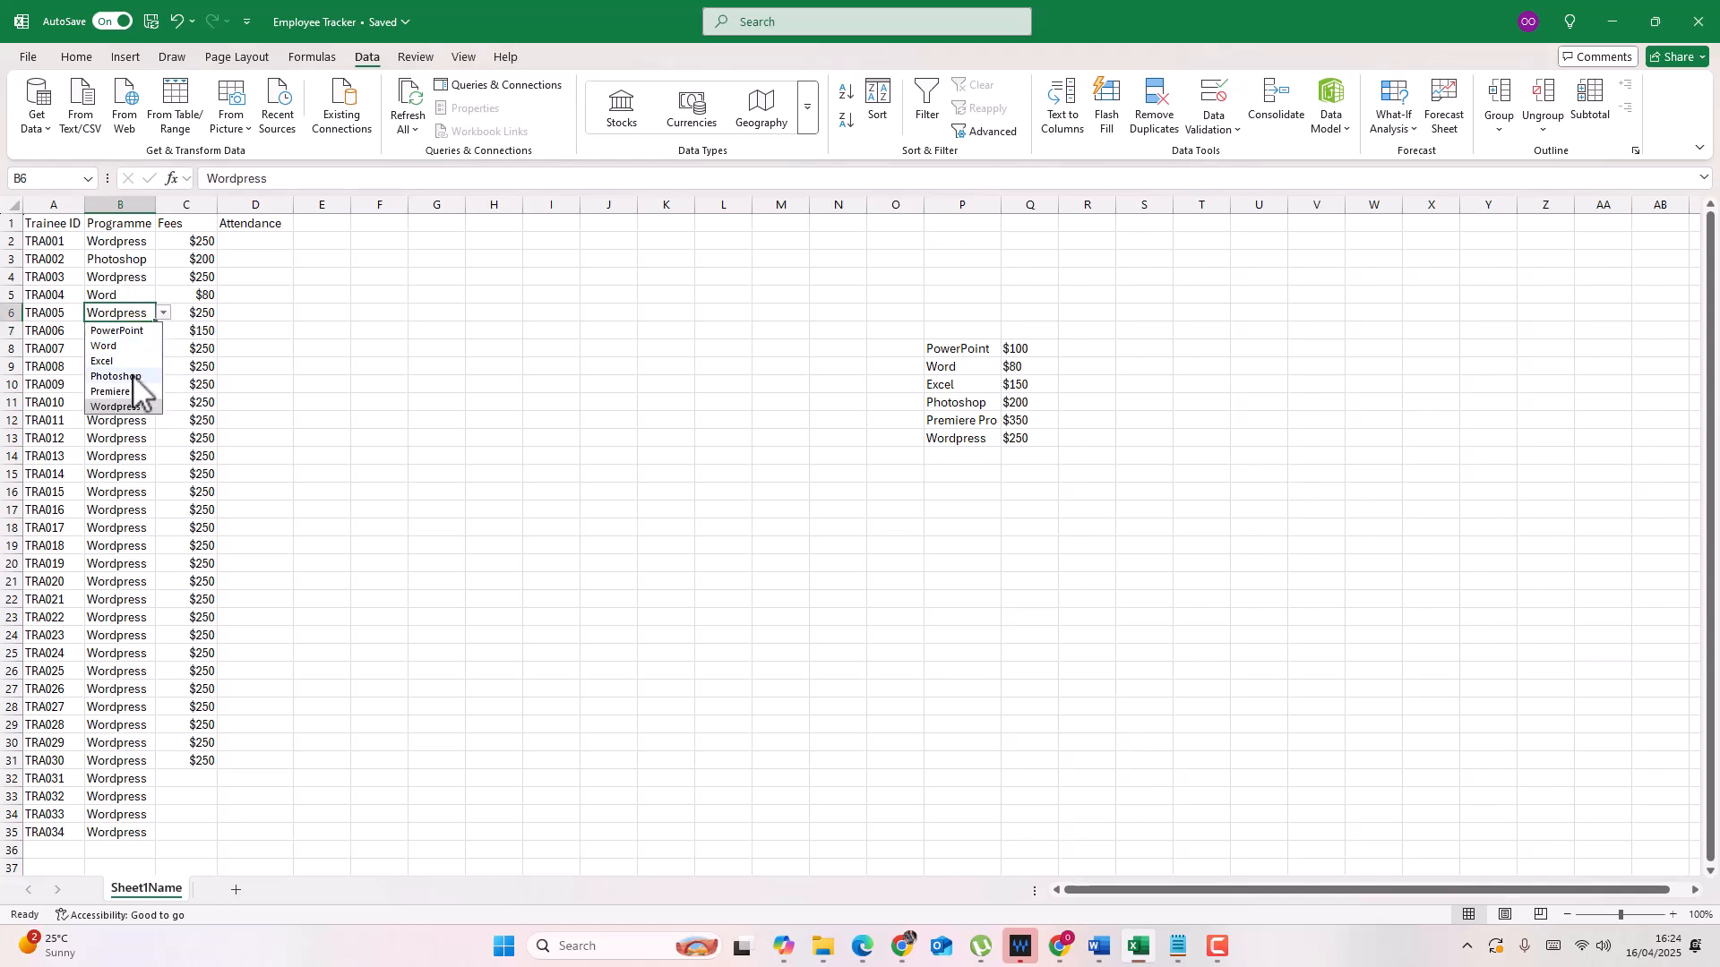
left_click(133, 377)
left_click(152, 351)
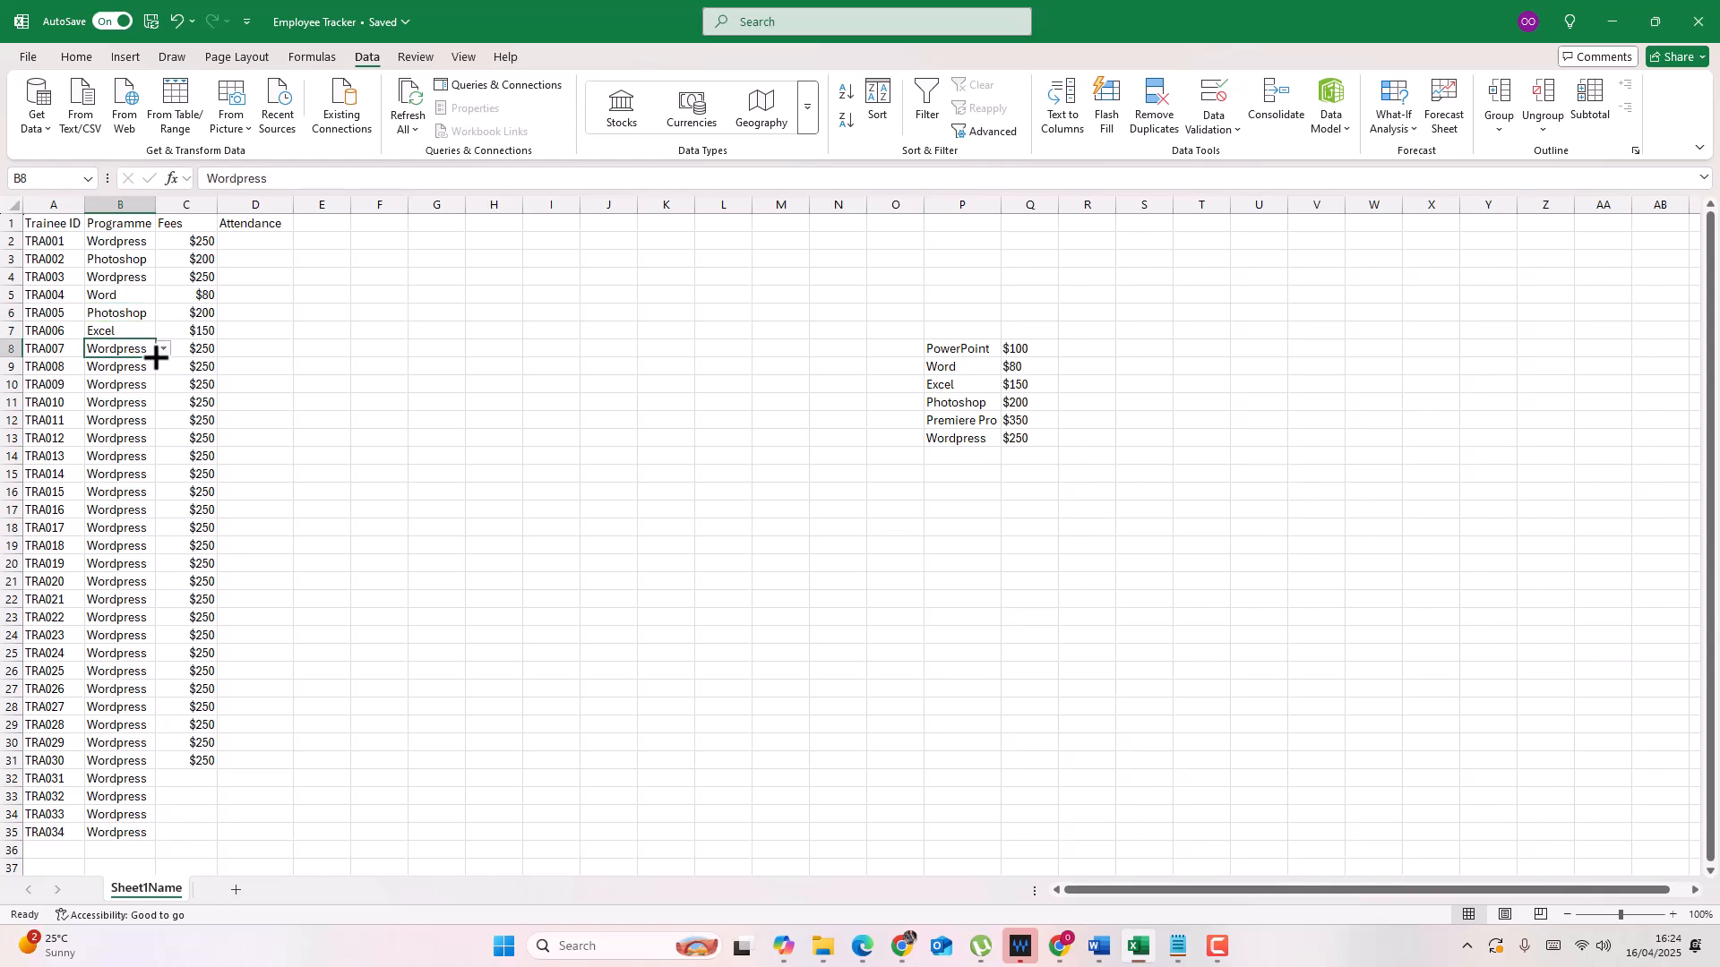
left_click(163, 350)
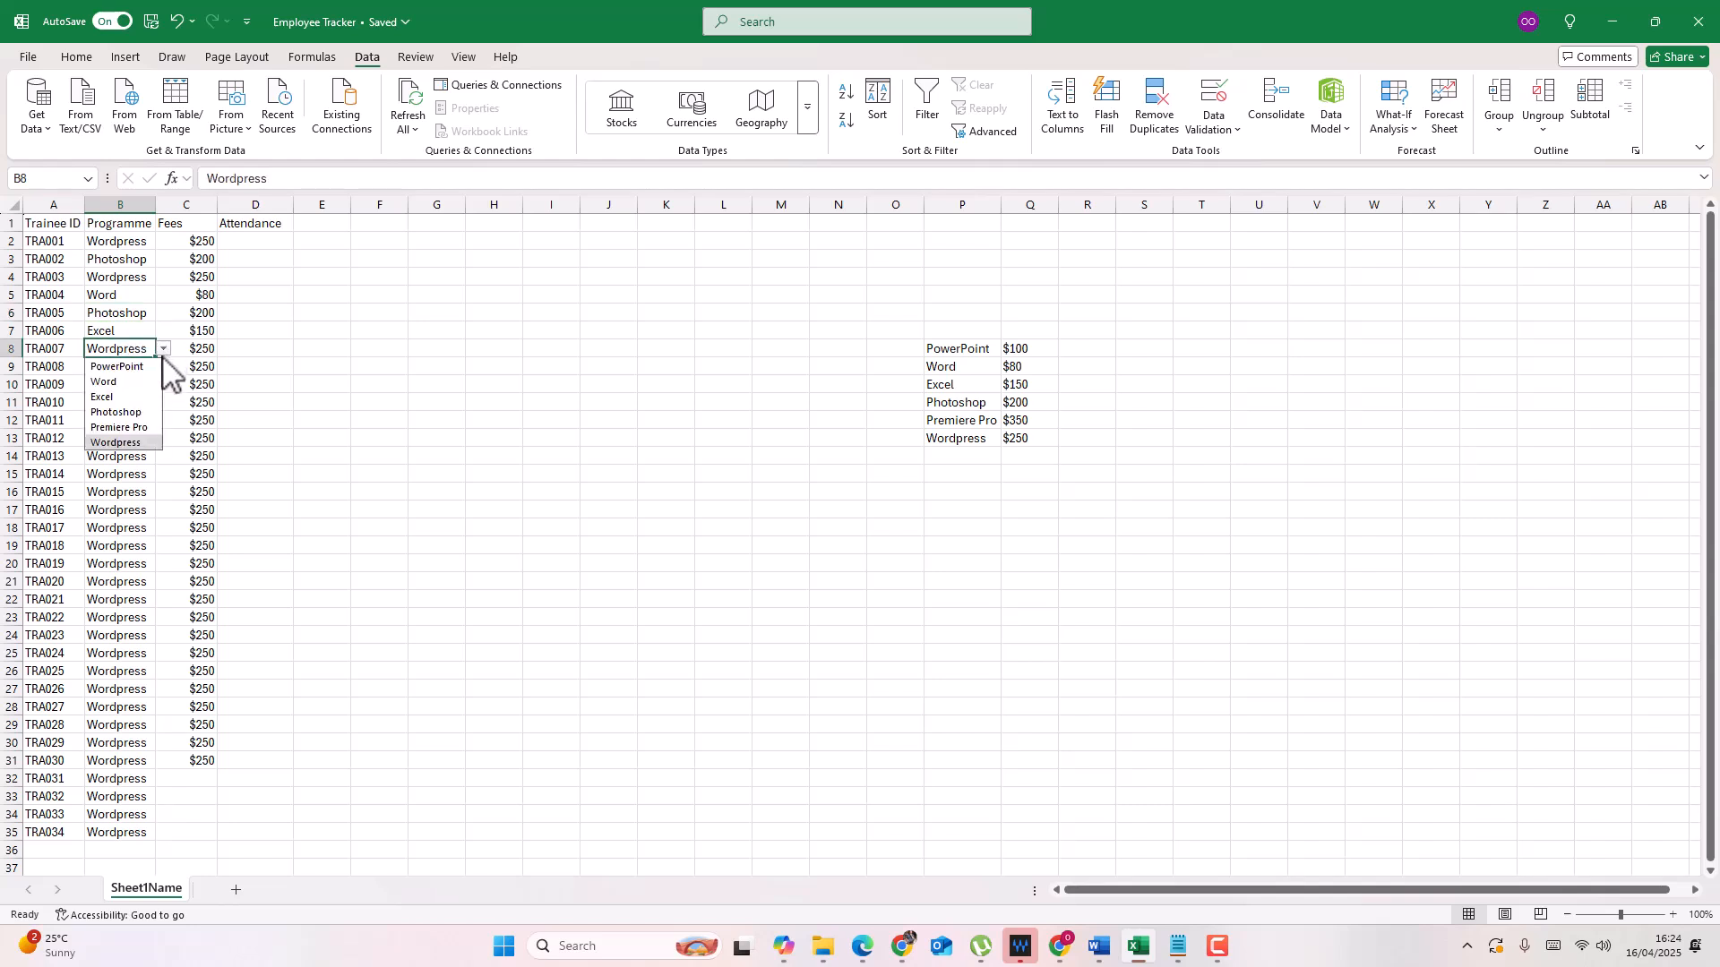
left_click(136, 423)
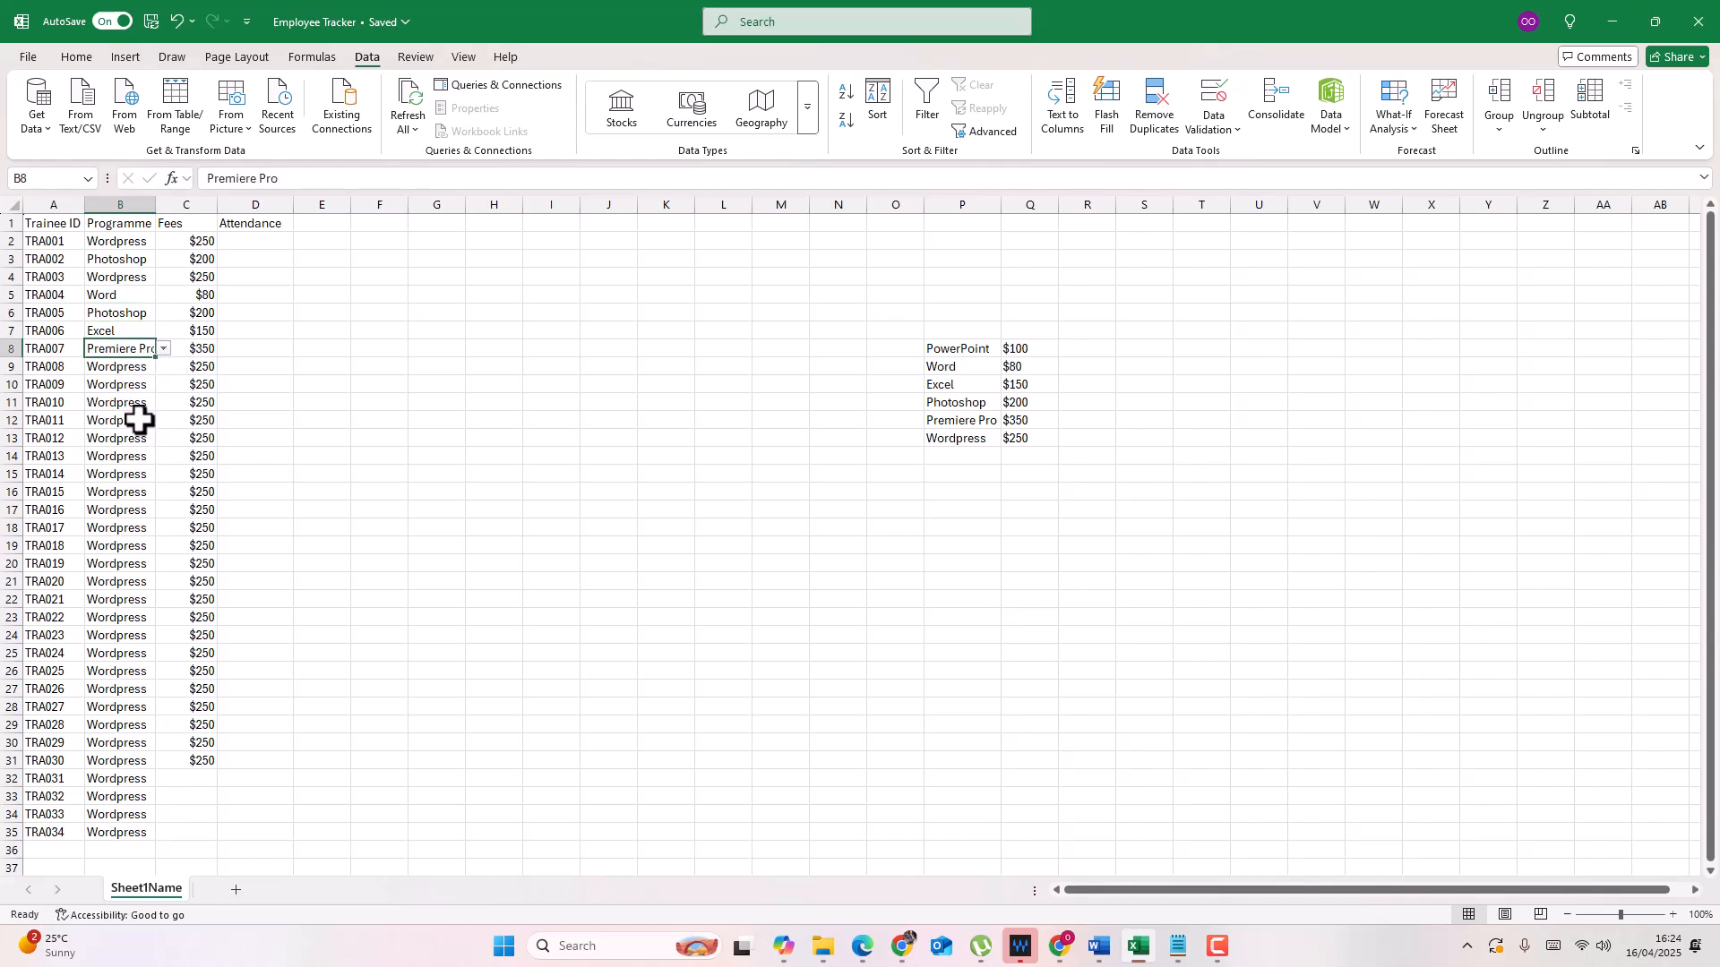
Step: Choose PowerPoint for TRA008 in B9 and fill the programme pattern in B2:B9 down to B35
left_click(134, 367)
left_click(163, 366)
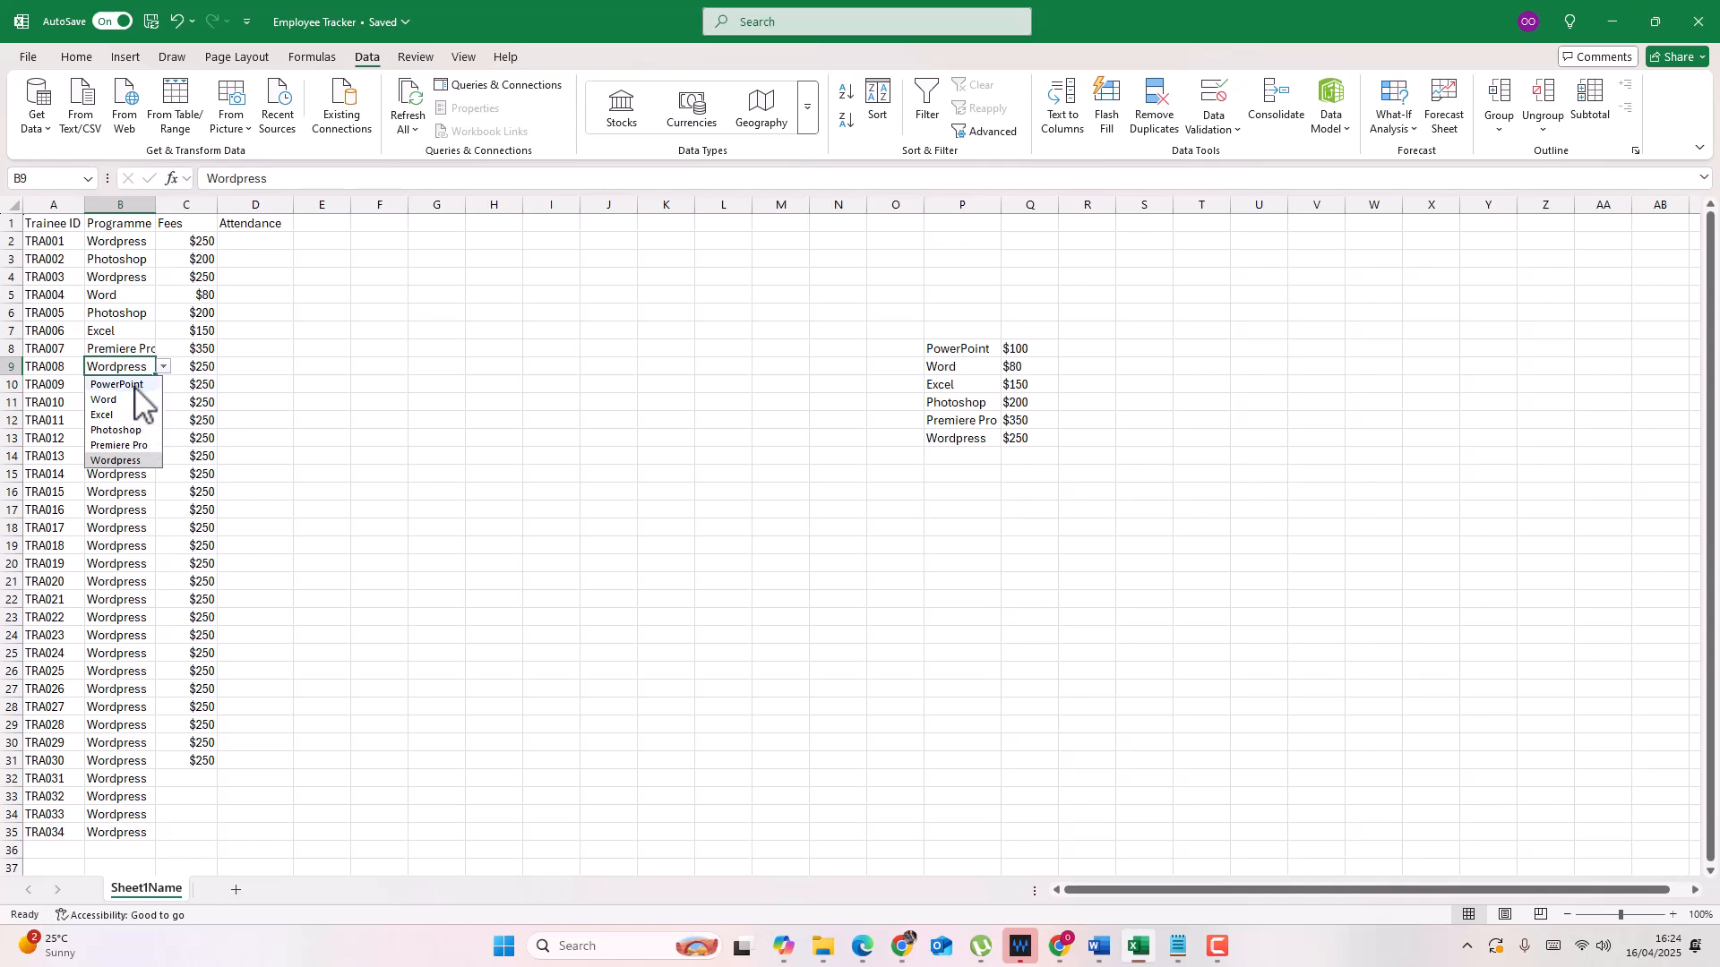
left_click(135, 385)
left_click_drag(131, 248, 135, 818)
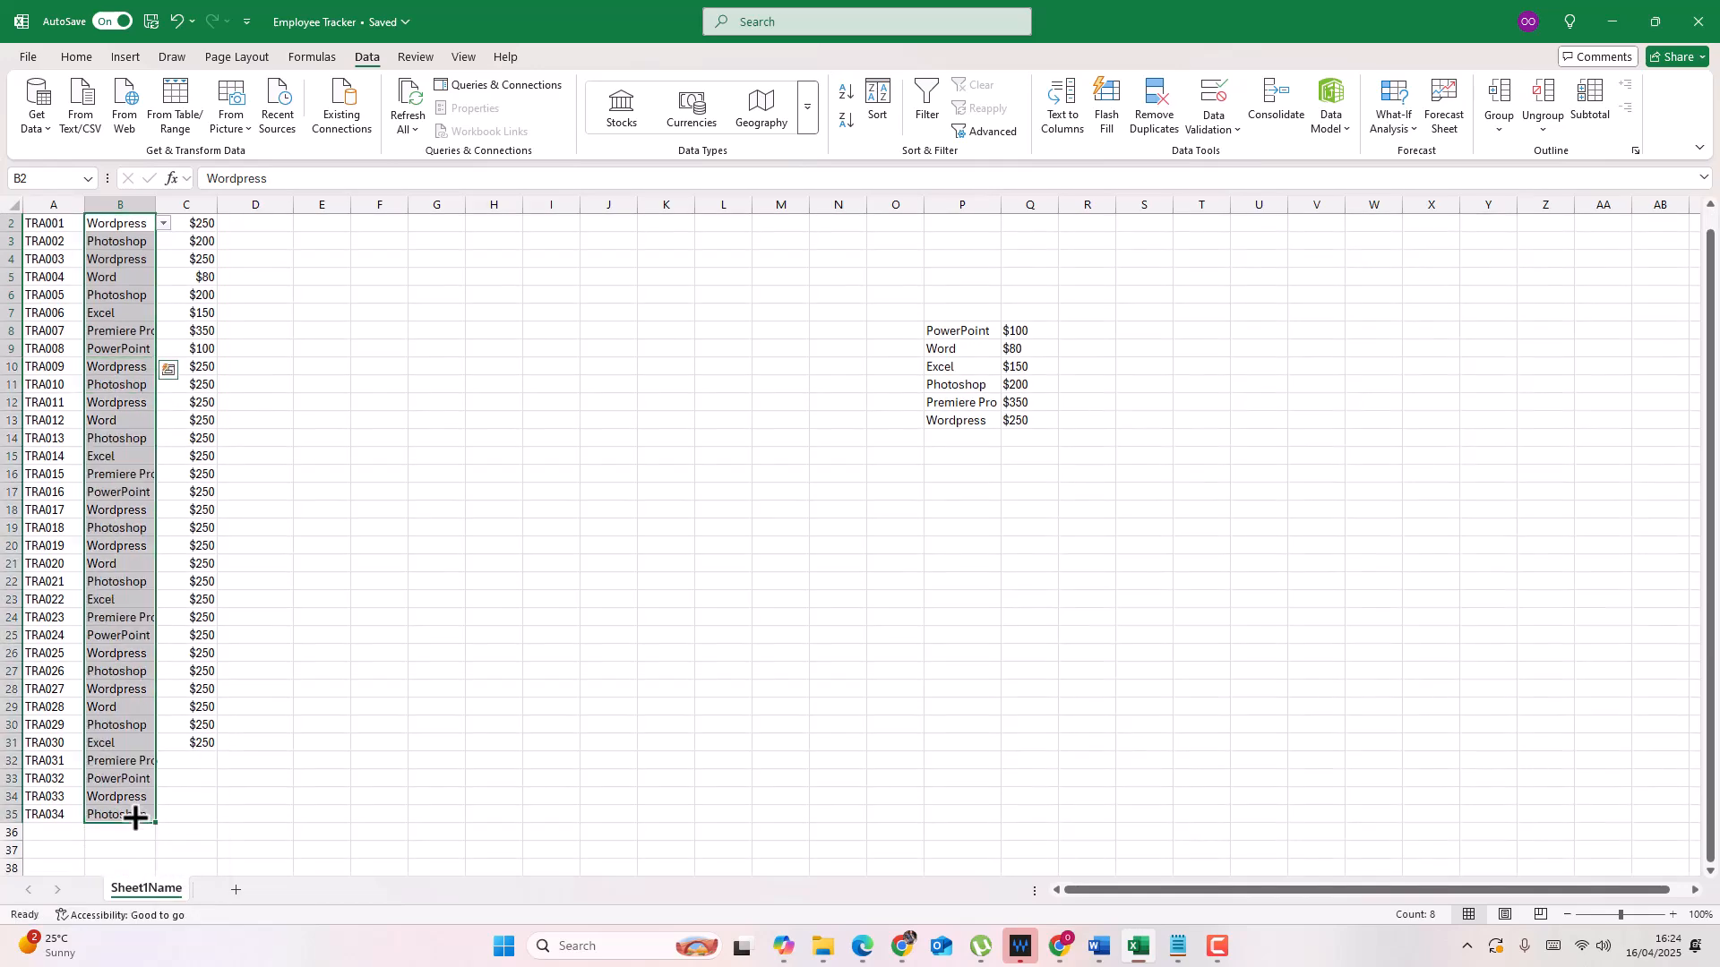
Step: Fill the IFS fee formula from C2 down the Fees column to C35
left_click(202, 225)
scroll(184, 309, "down", 1)
scroll(190, 256, "up", 3)
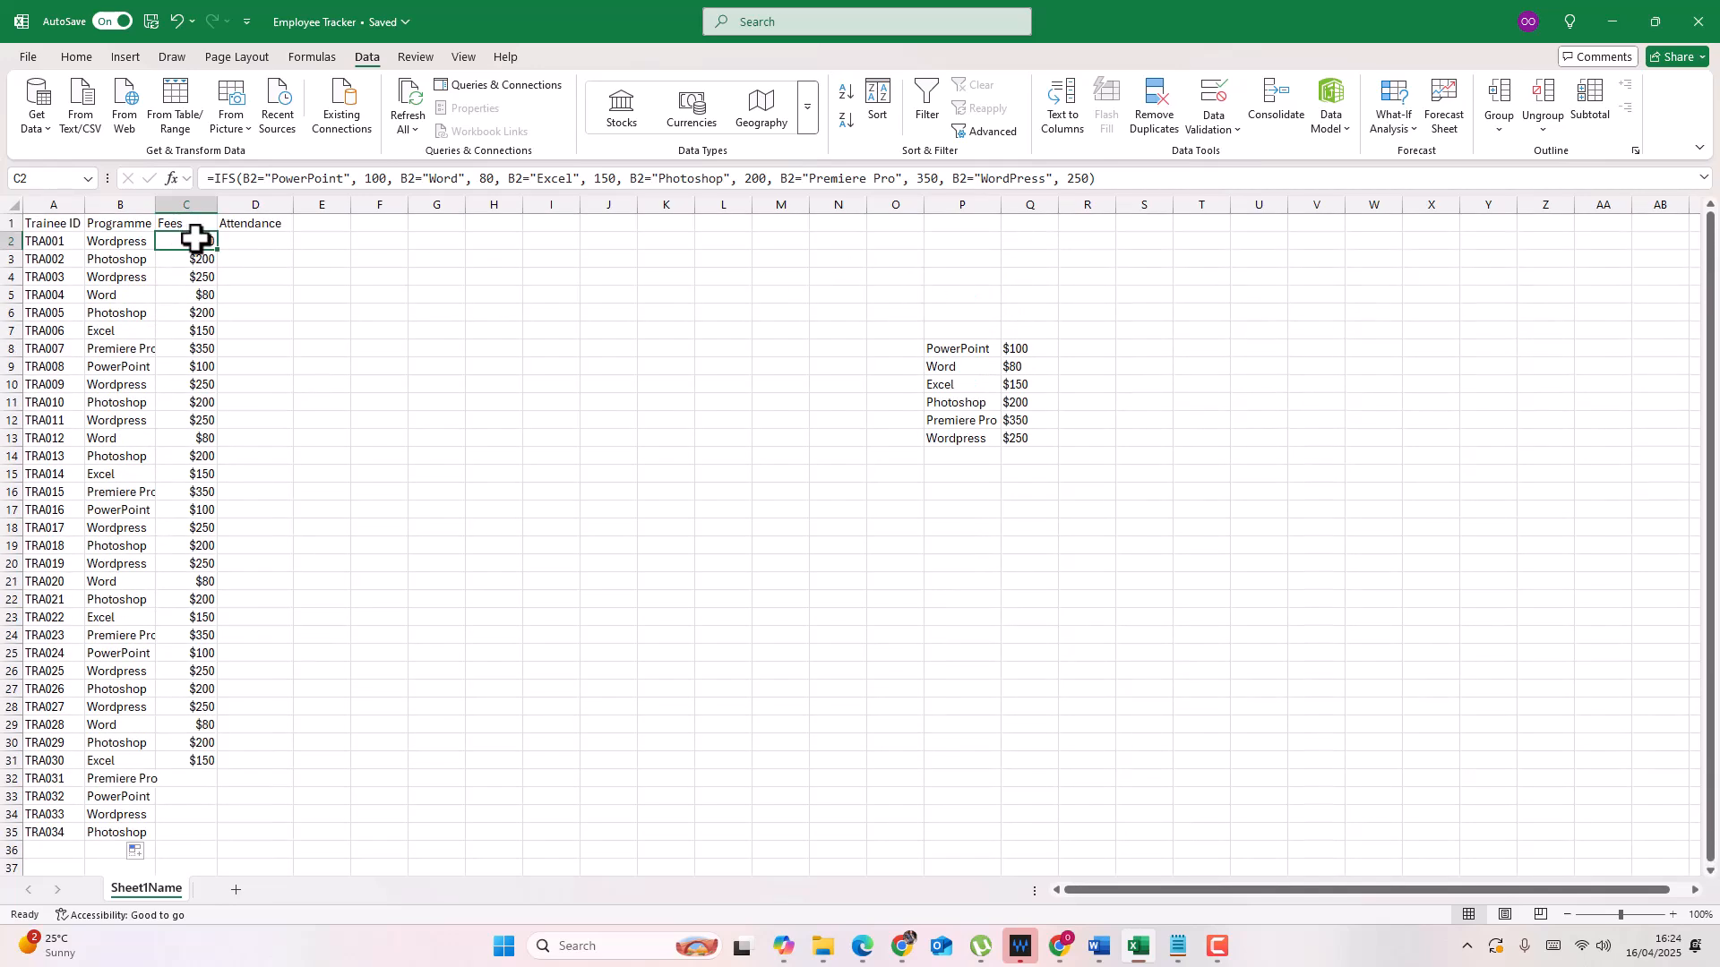
left_click_drag(222, 254, 222, 254)
double_click(220, 256)
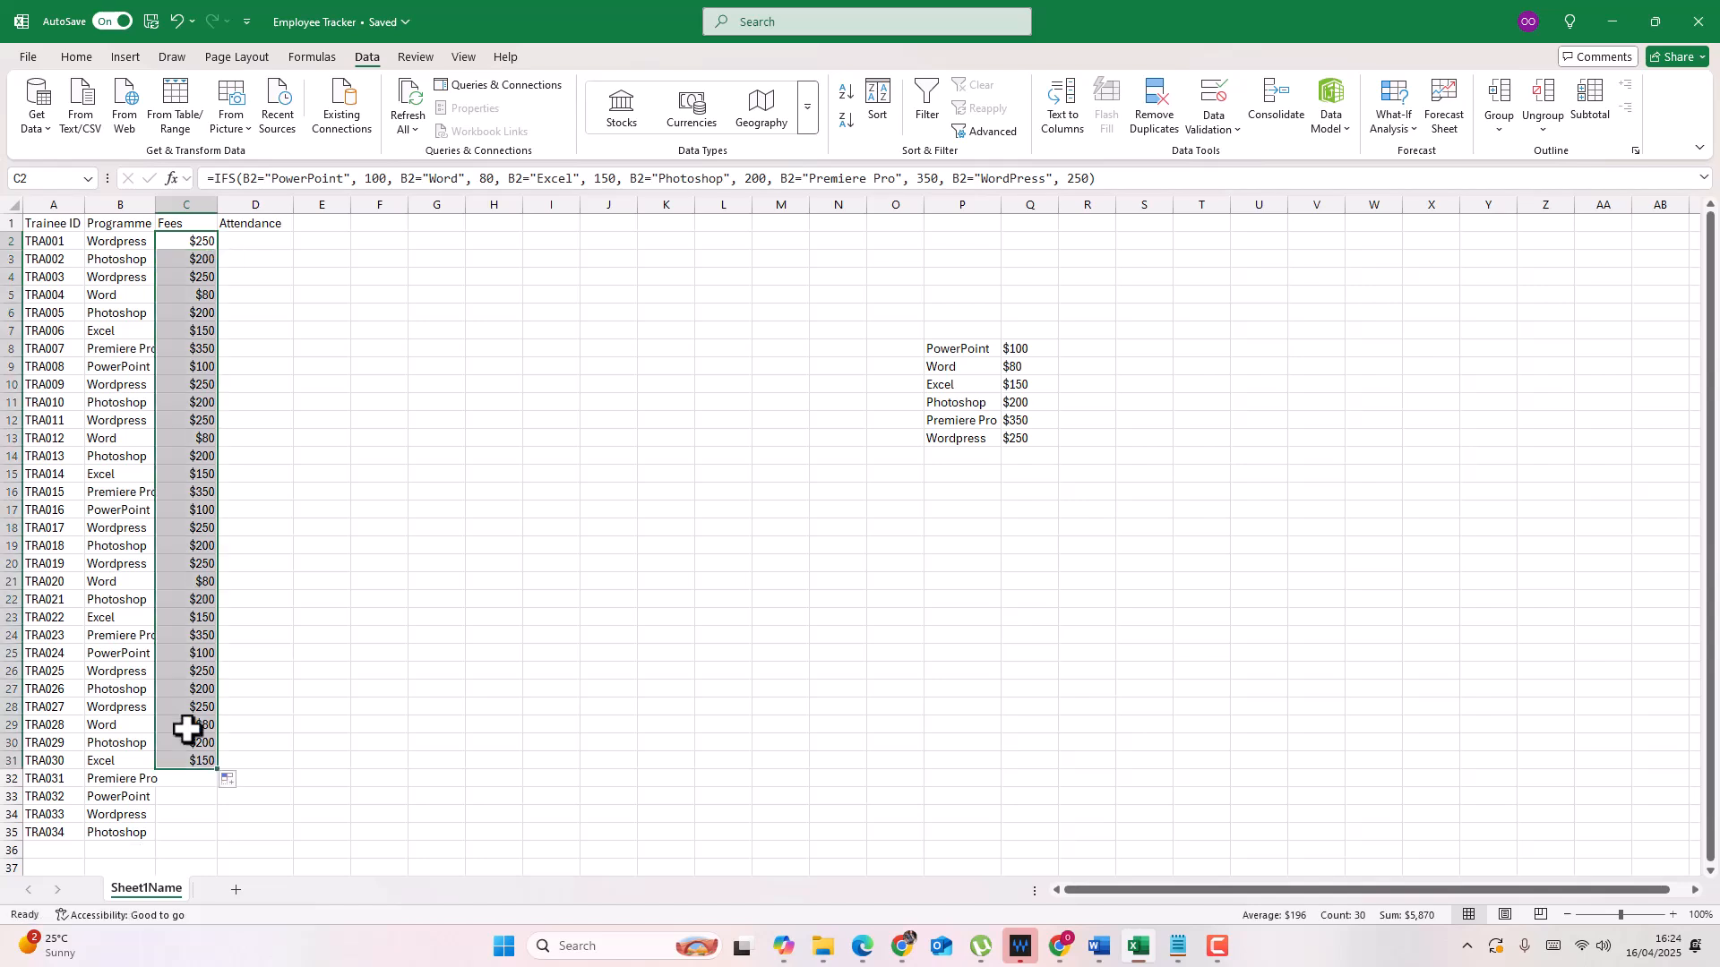
double_click(217, 769)
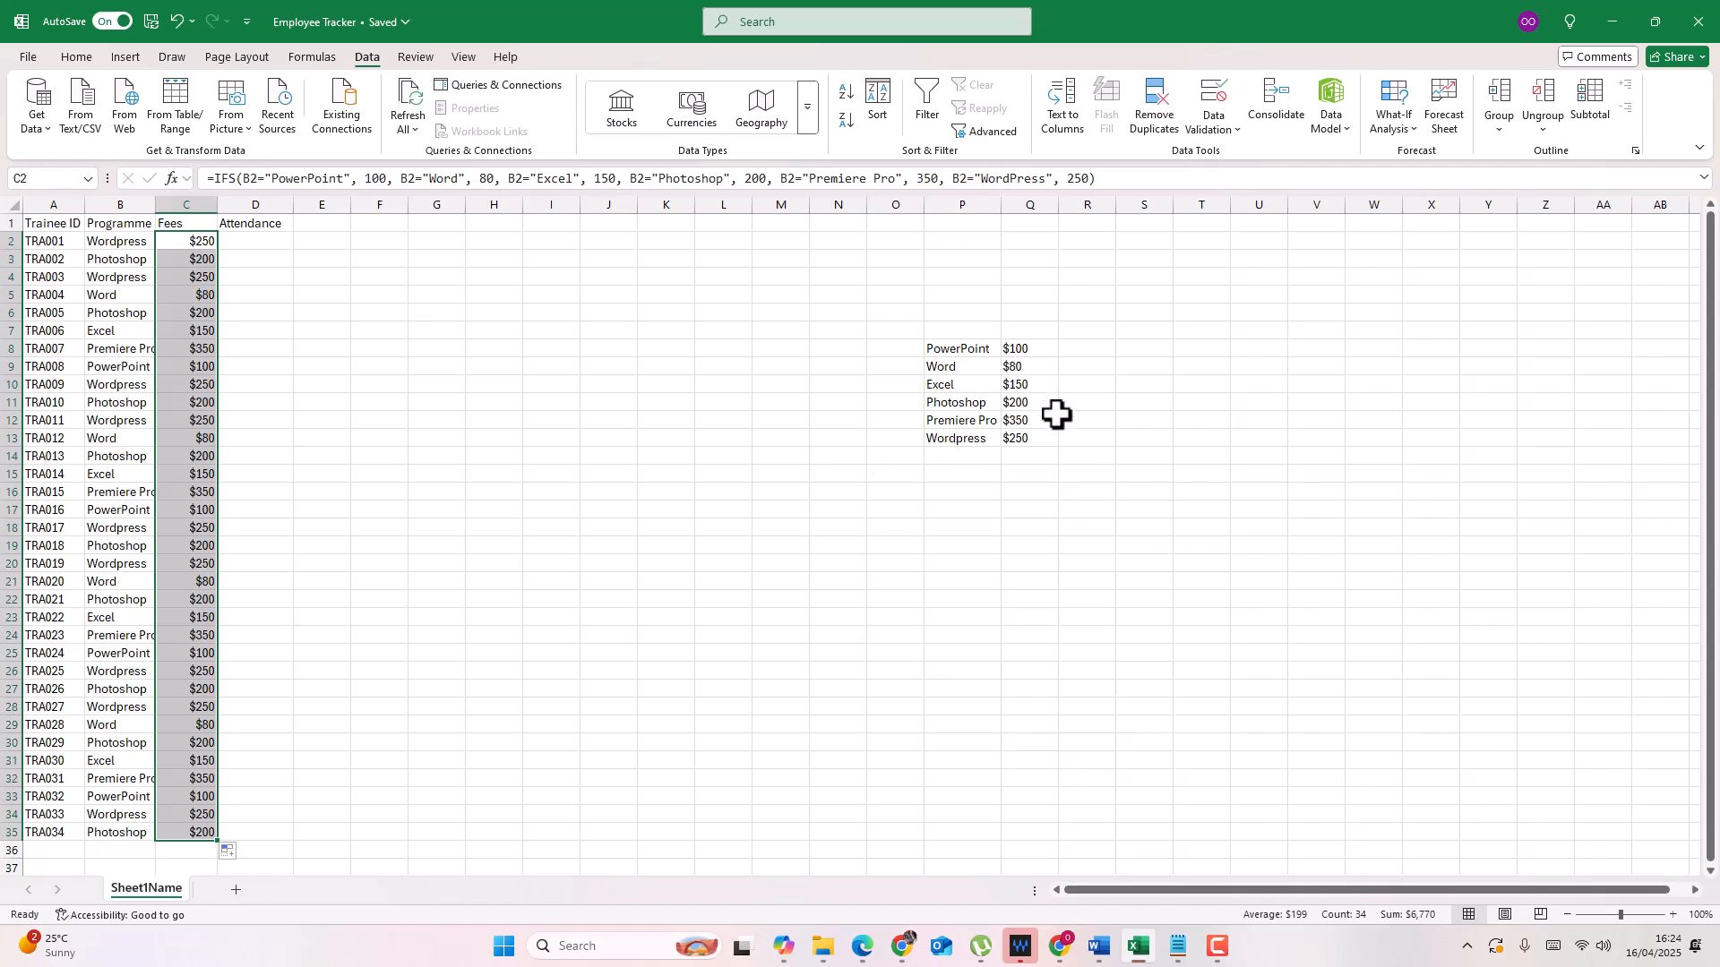
Step: Add the headers Programme, Fee and Attendance in P7:R7 above the lookup lists
left_click(1095, 348)
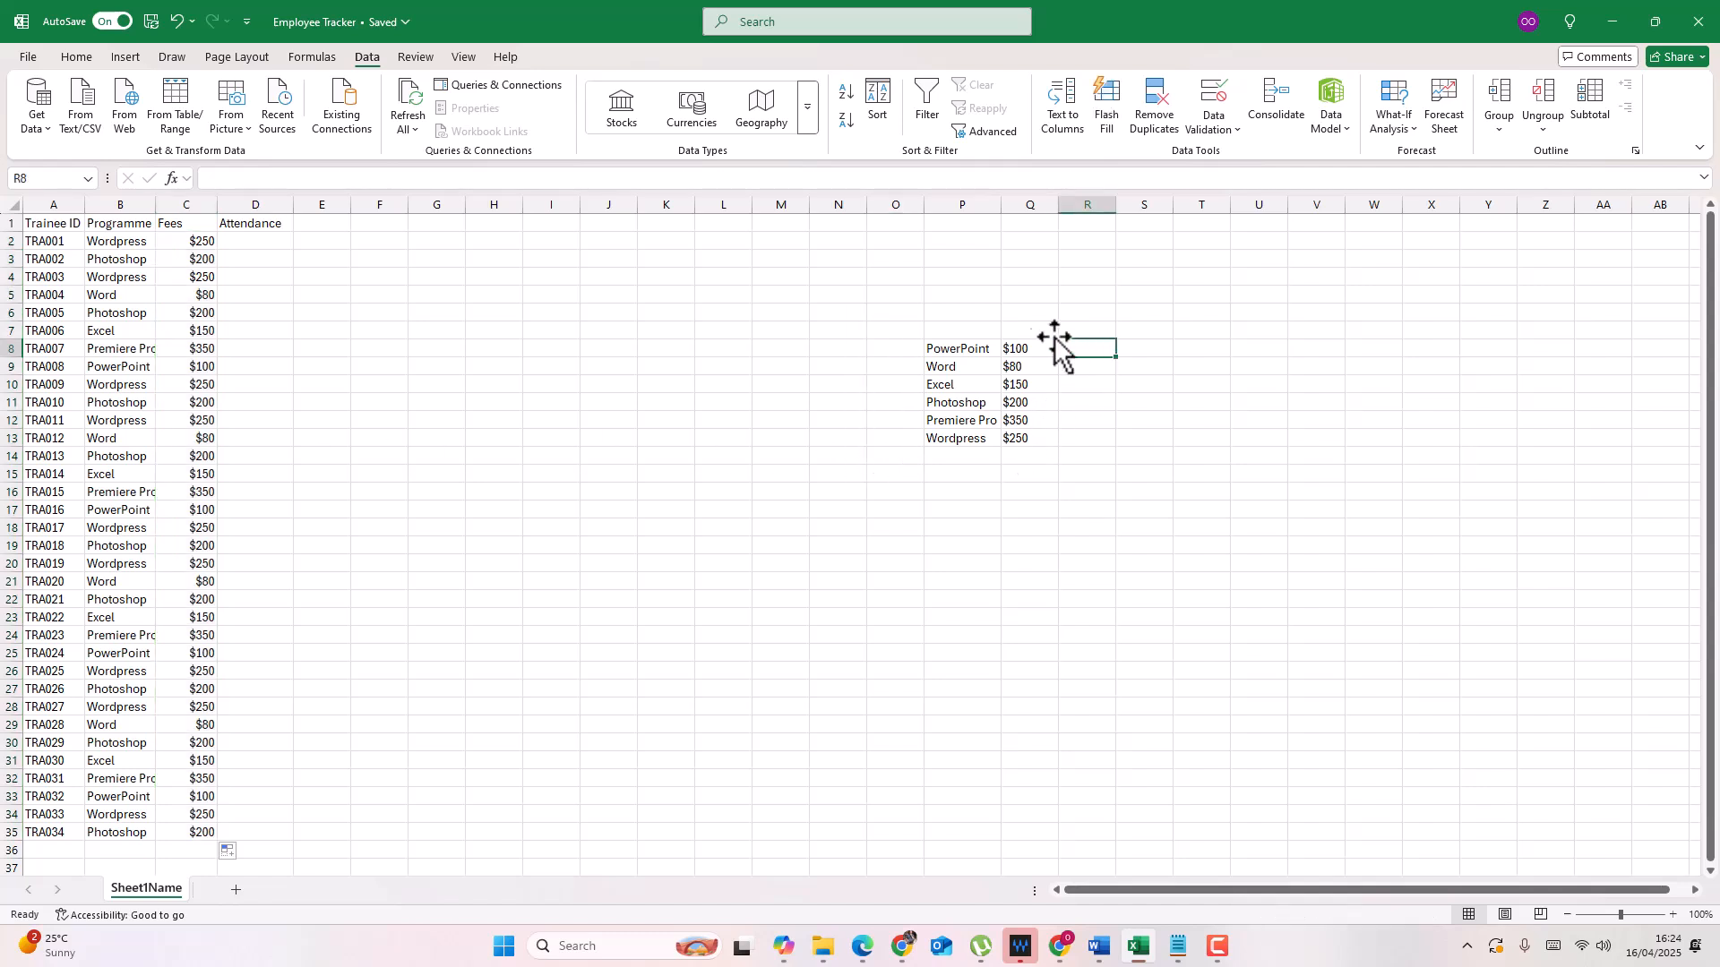
left_click(983, 329)
type("Program")
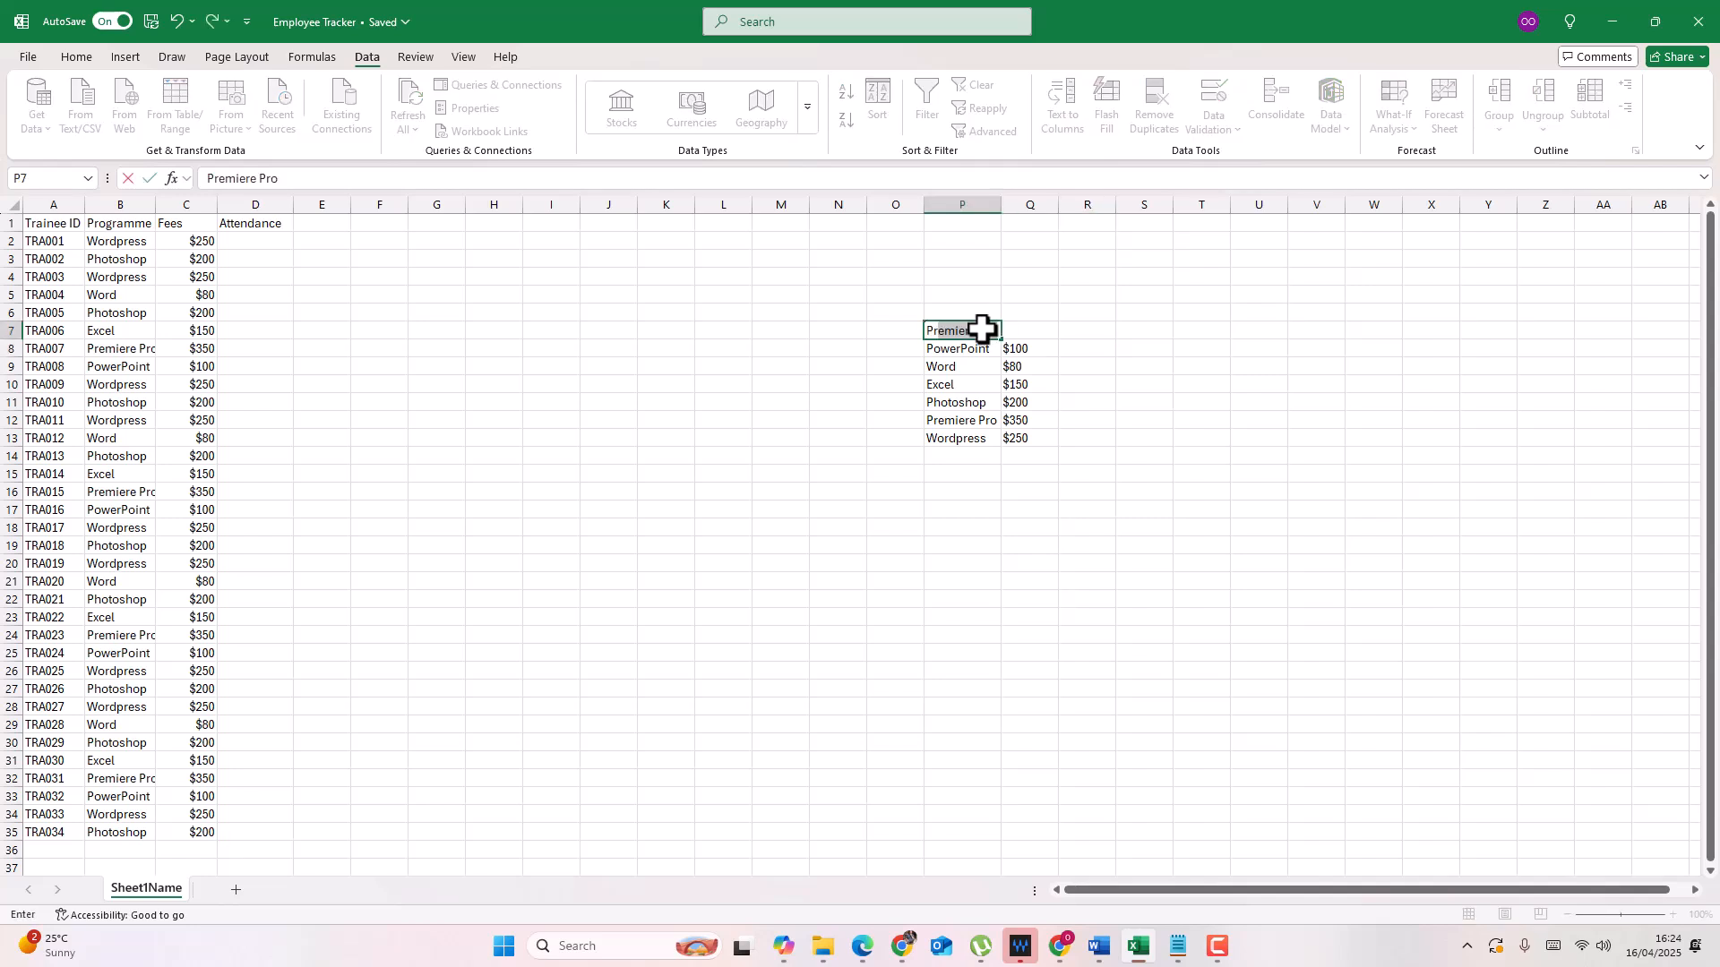
type("me")
key("Tab")
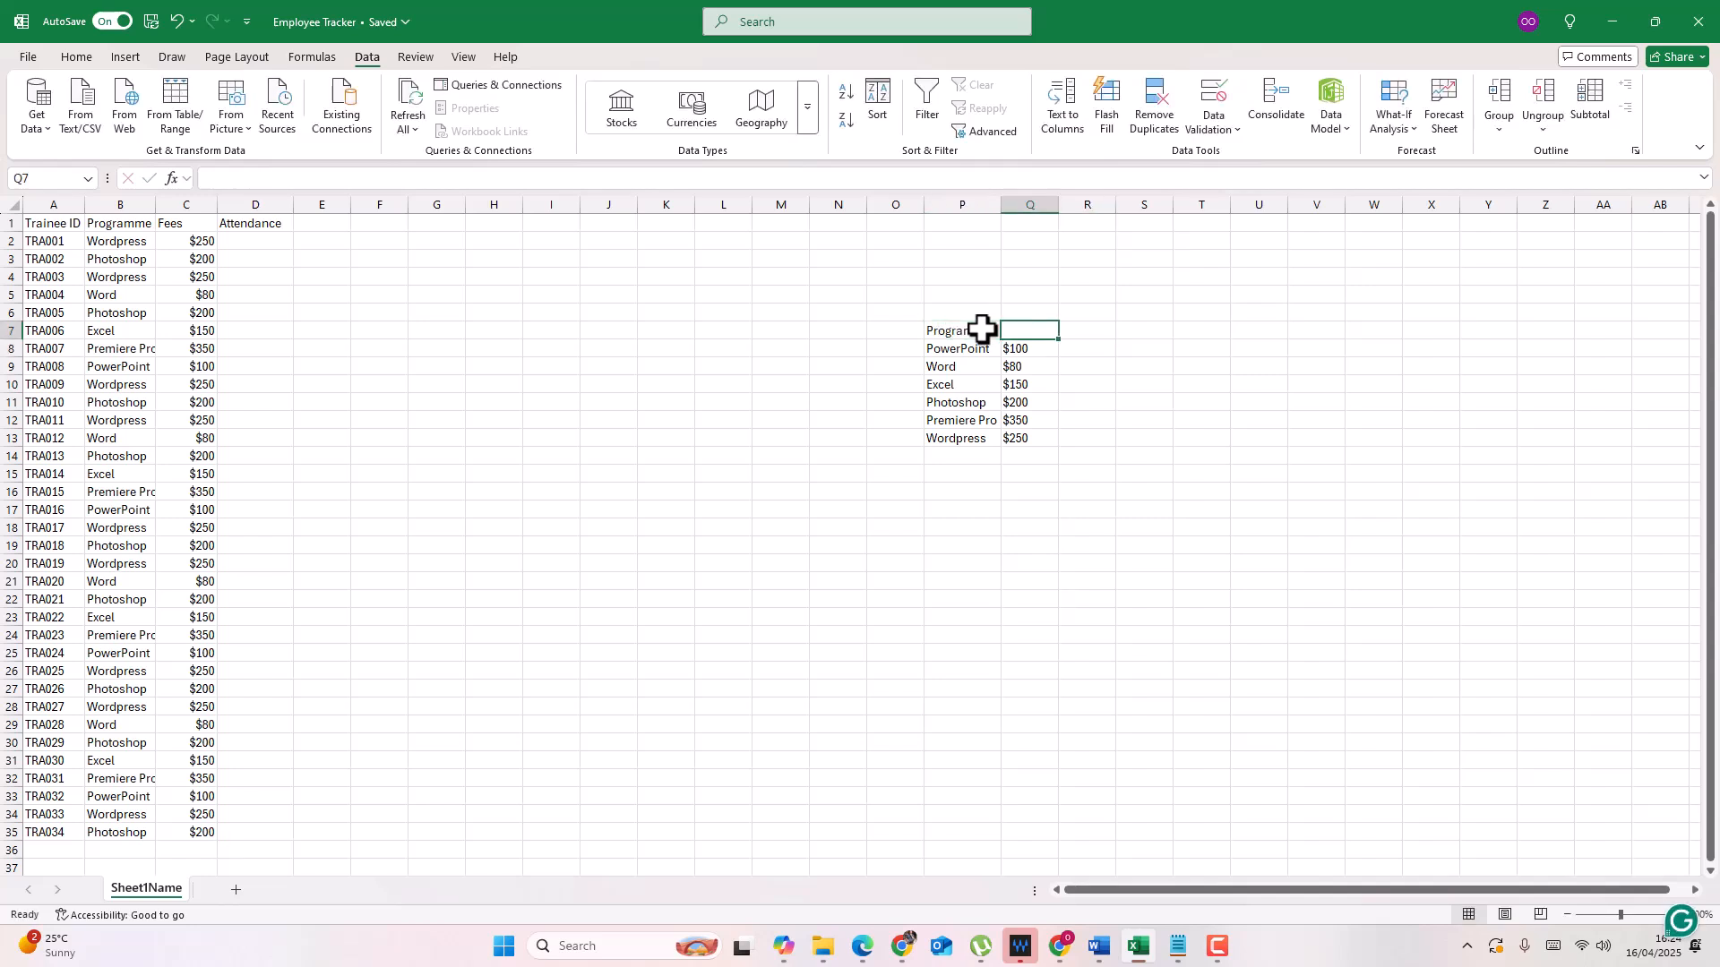
type("Fee")
key("Tab")
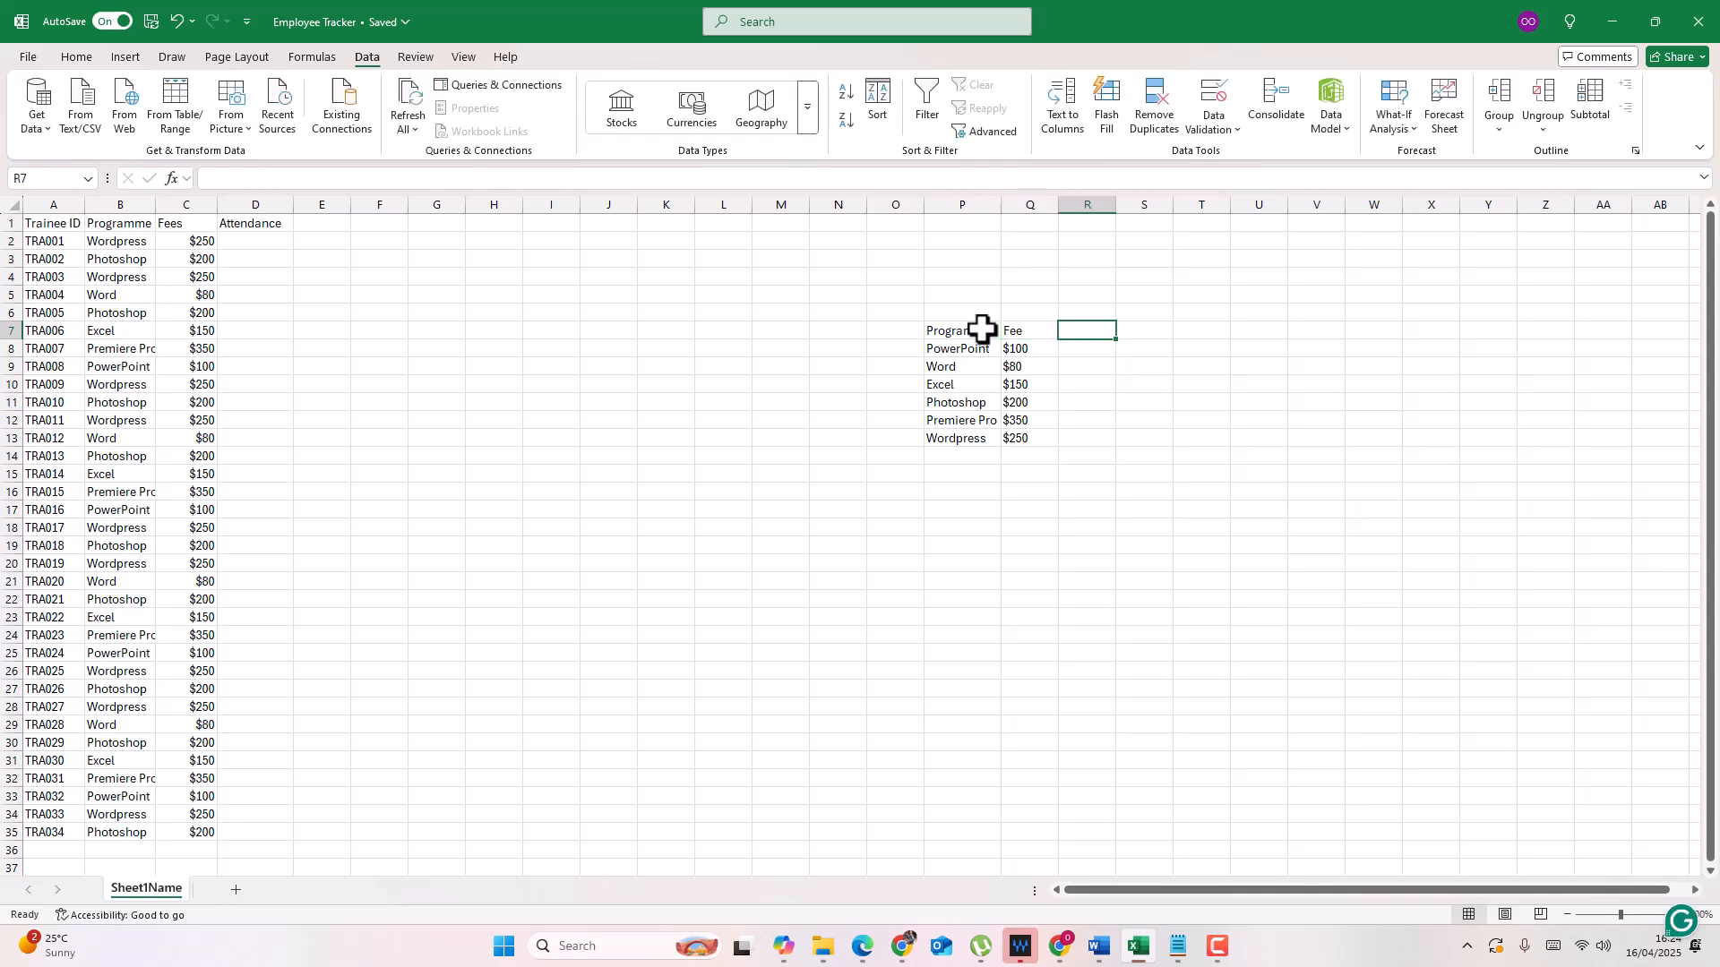
type("Attendance")
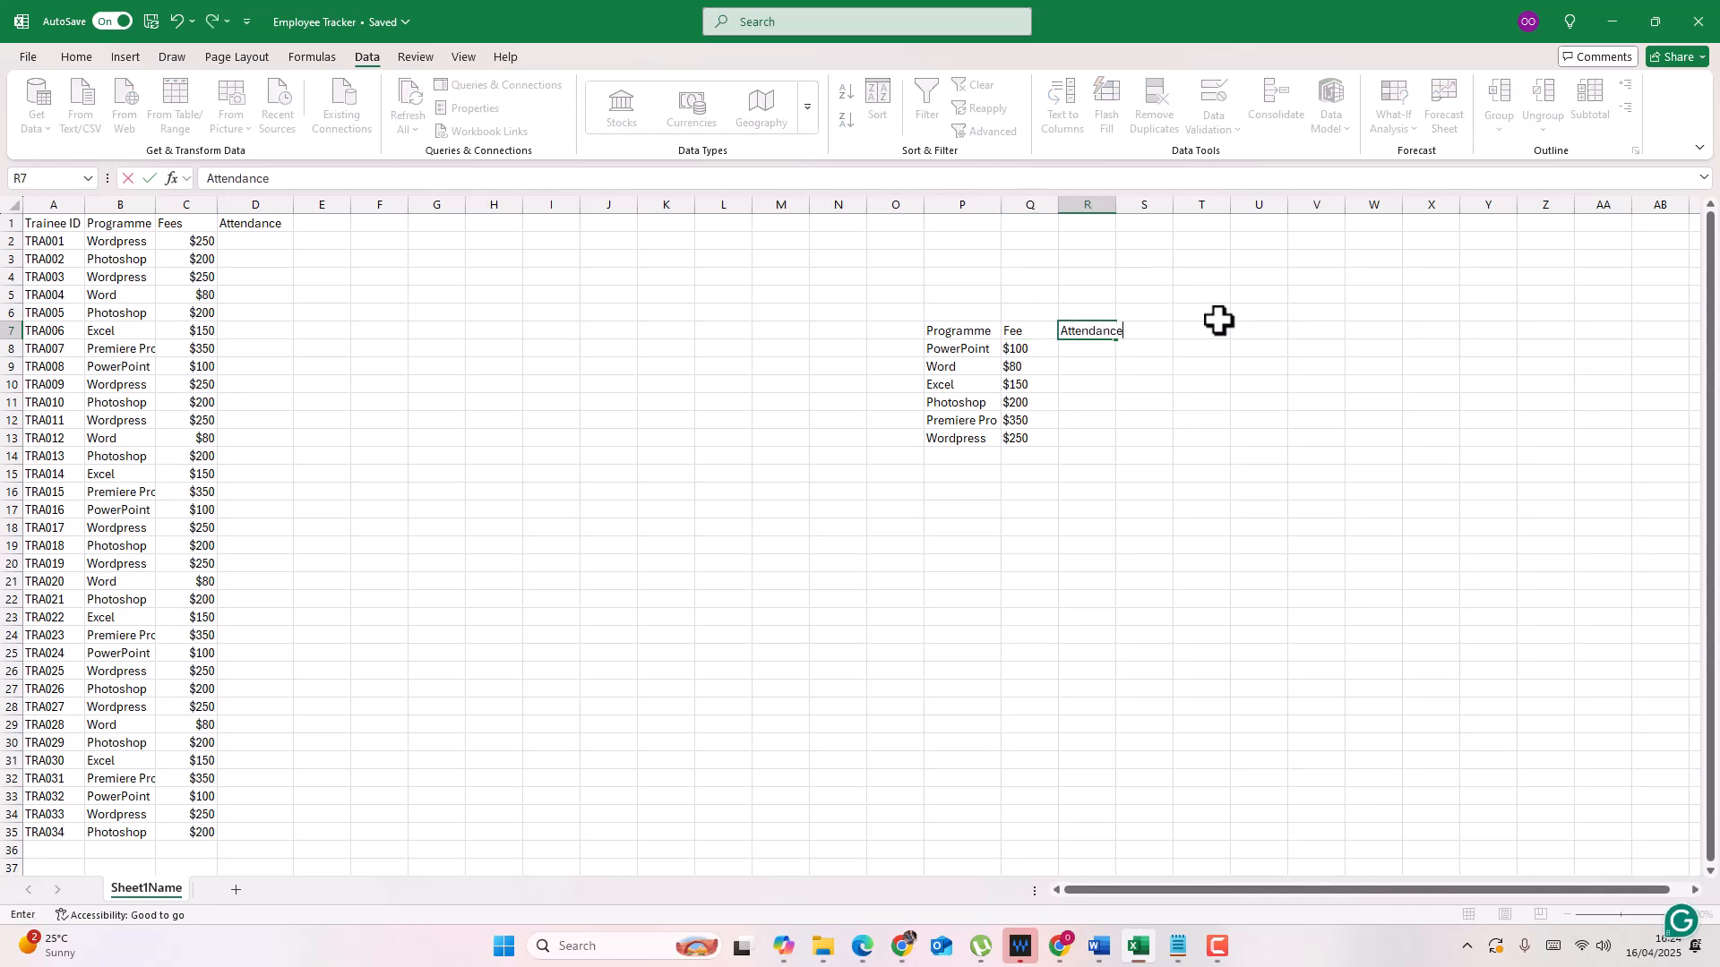
Step: List the attendance options On-Demand, In-Person, Virtual and Hybrid in R8:R11
left_click(1083, 348)
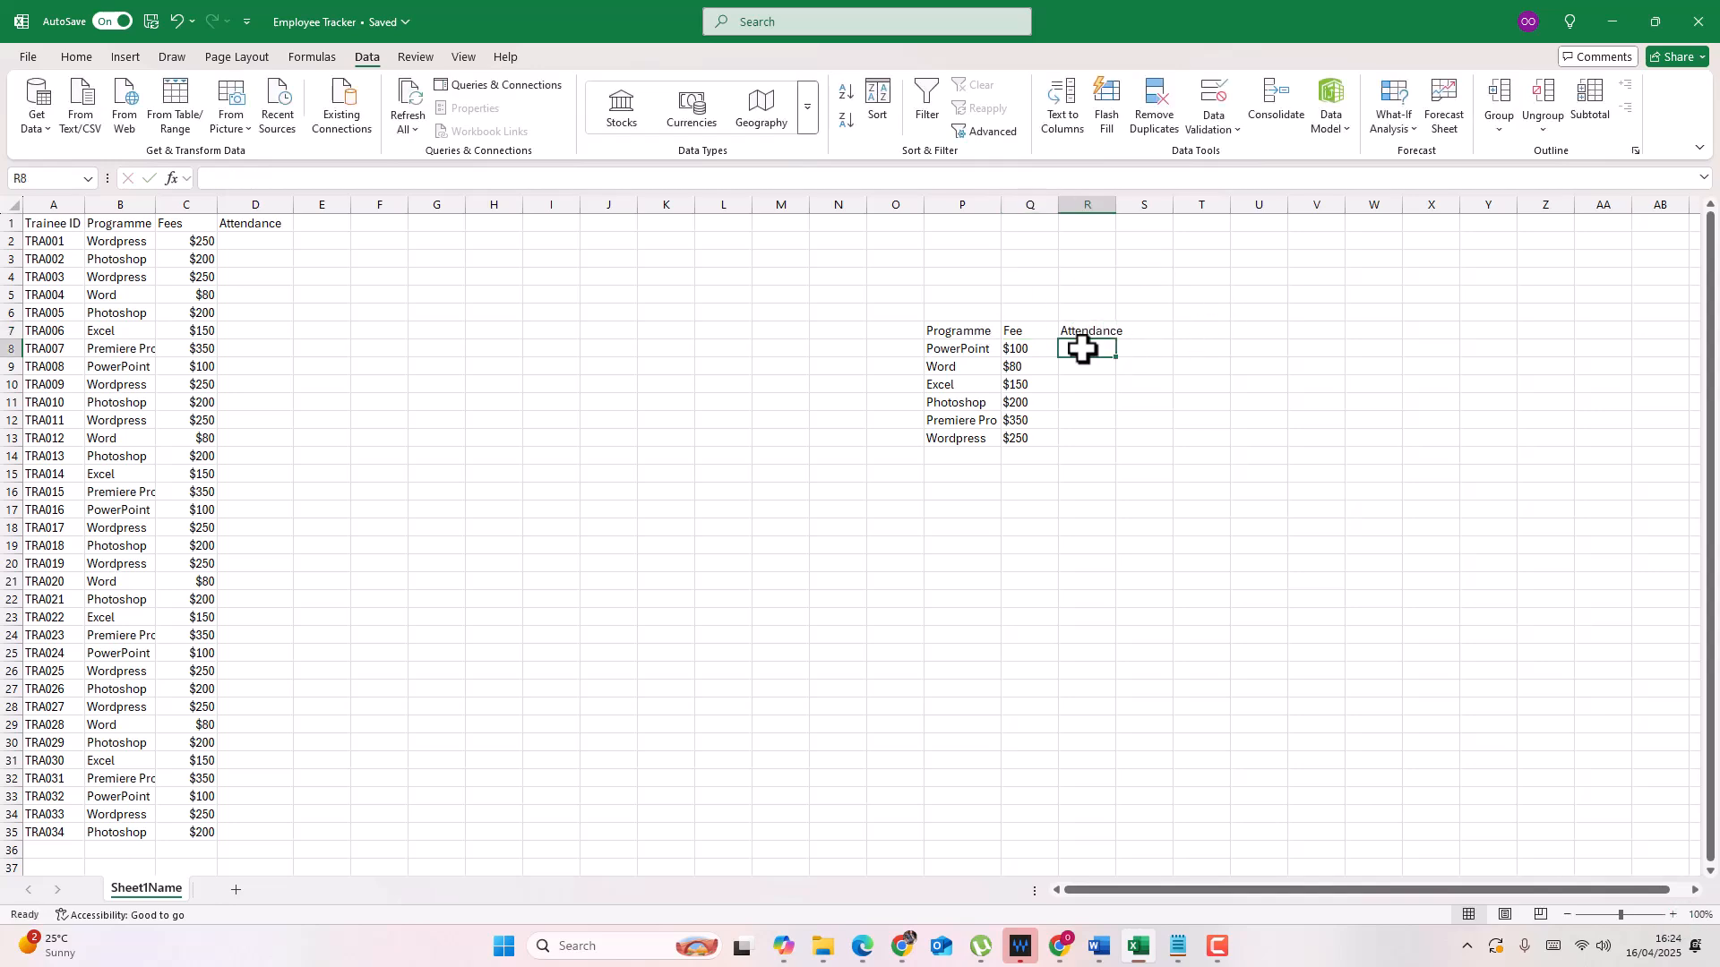
type("On-Demand")
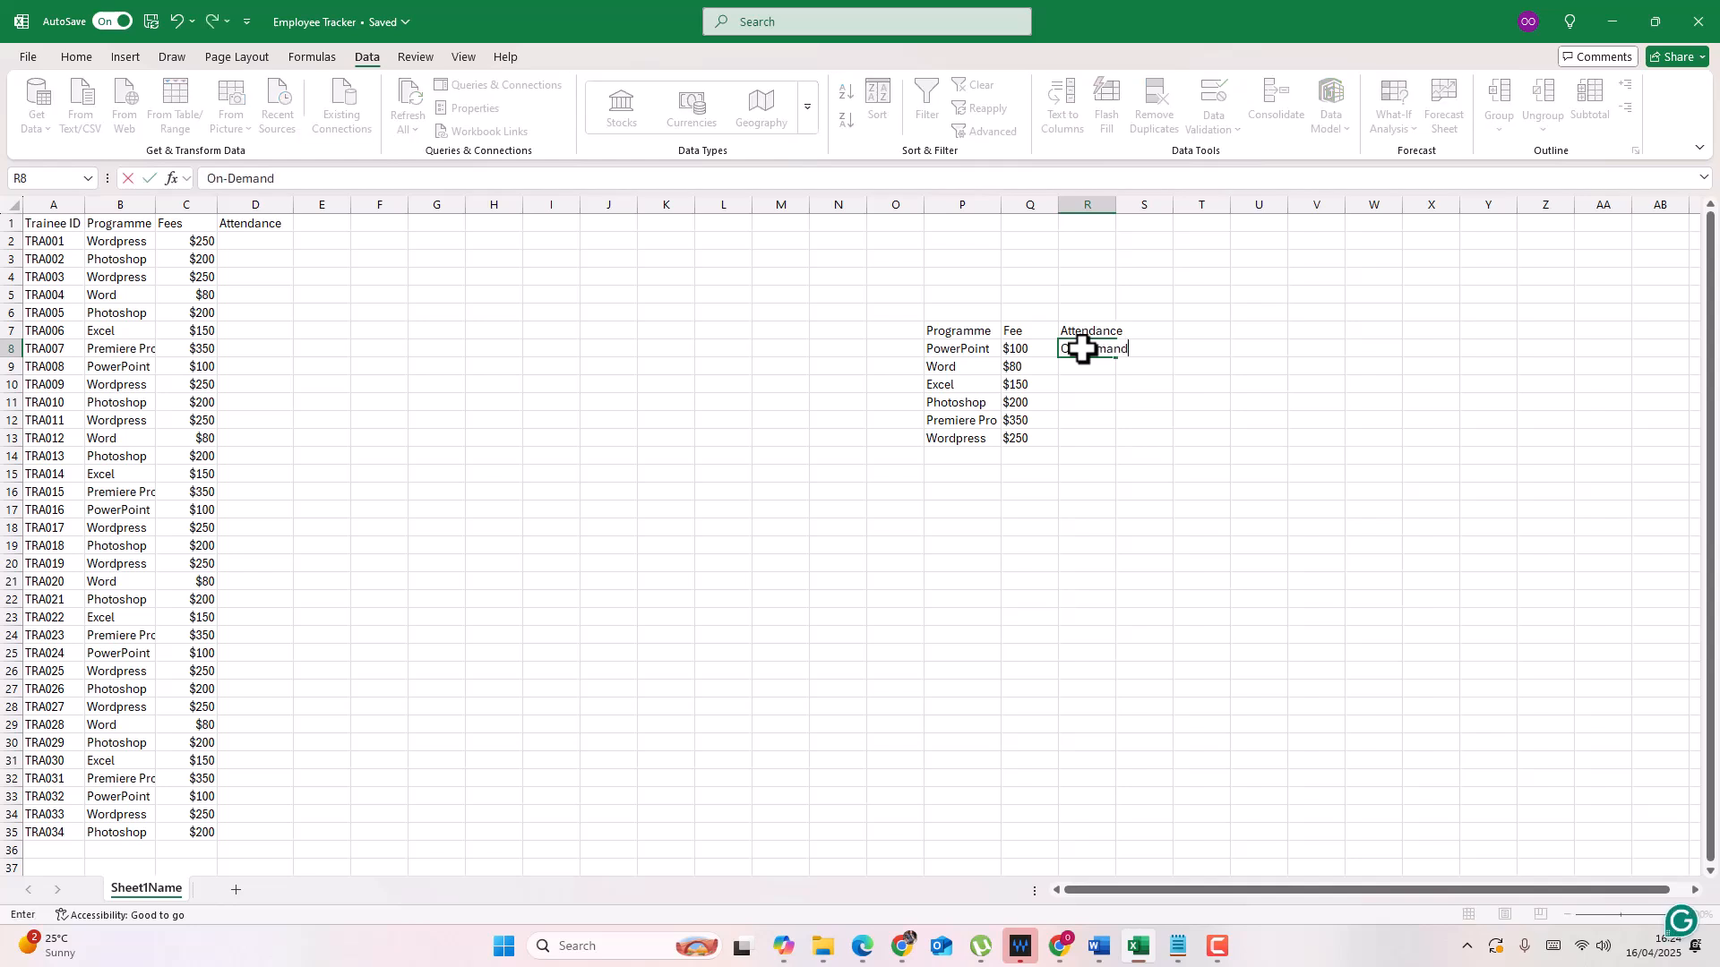
key("Return")
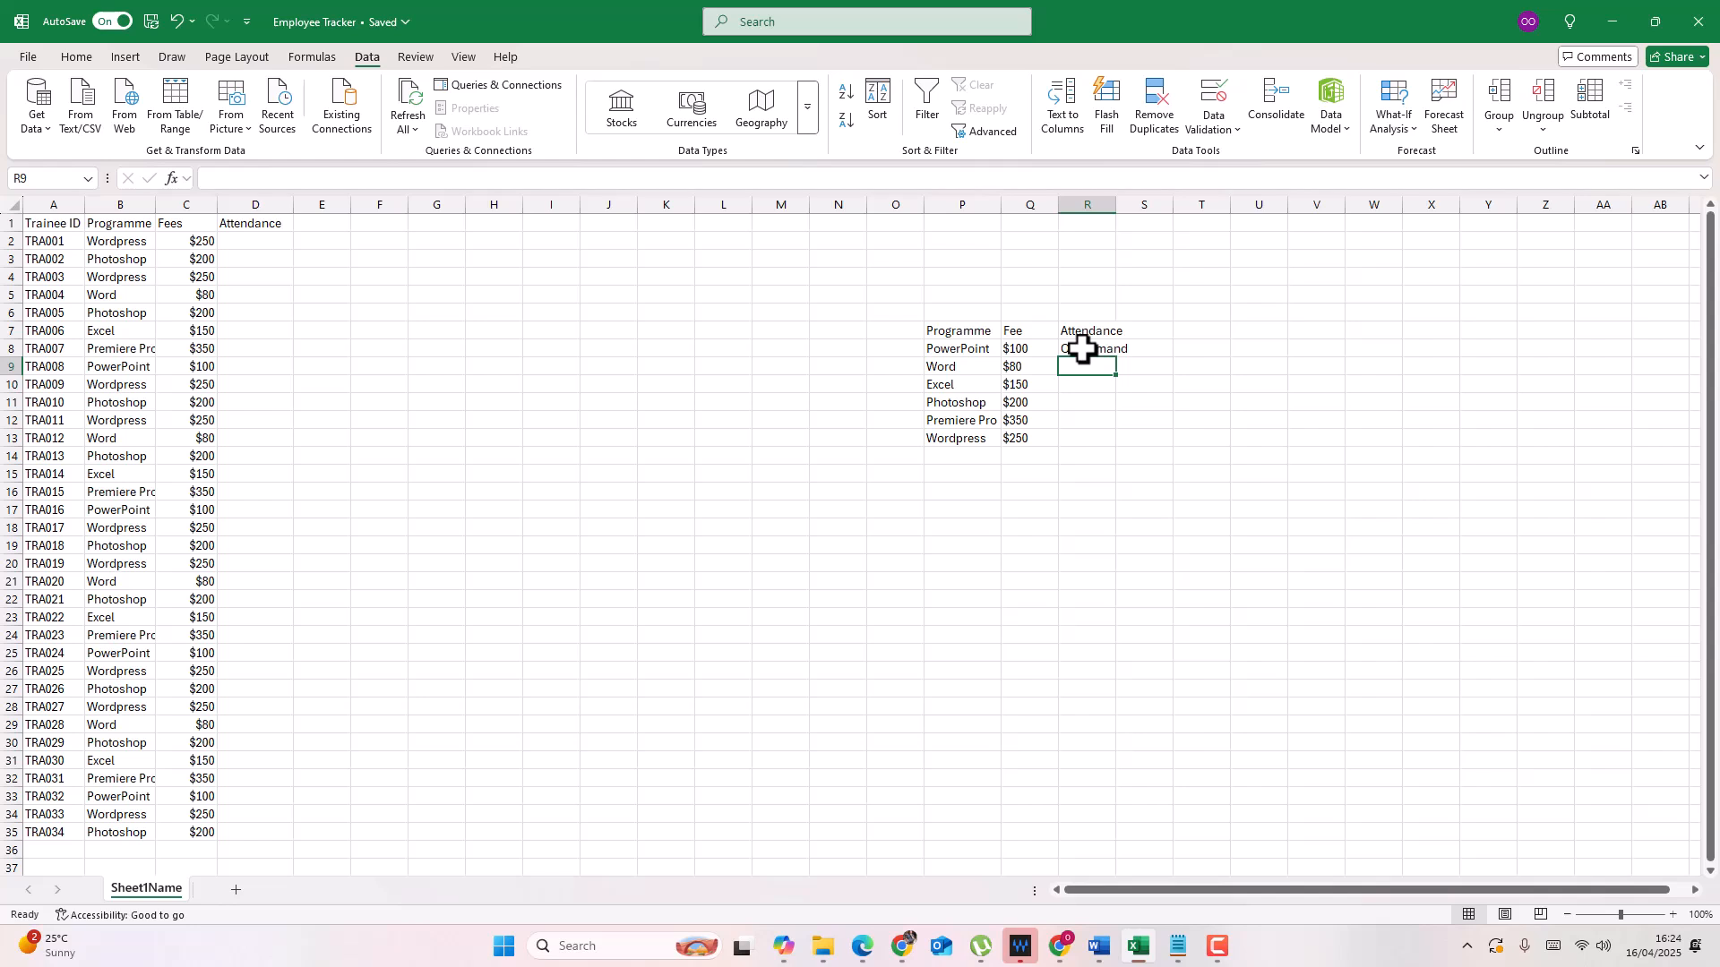
type("In-Person")
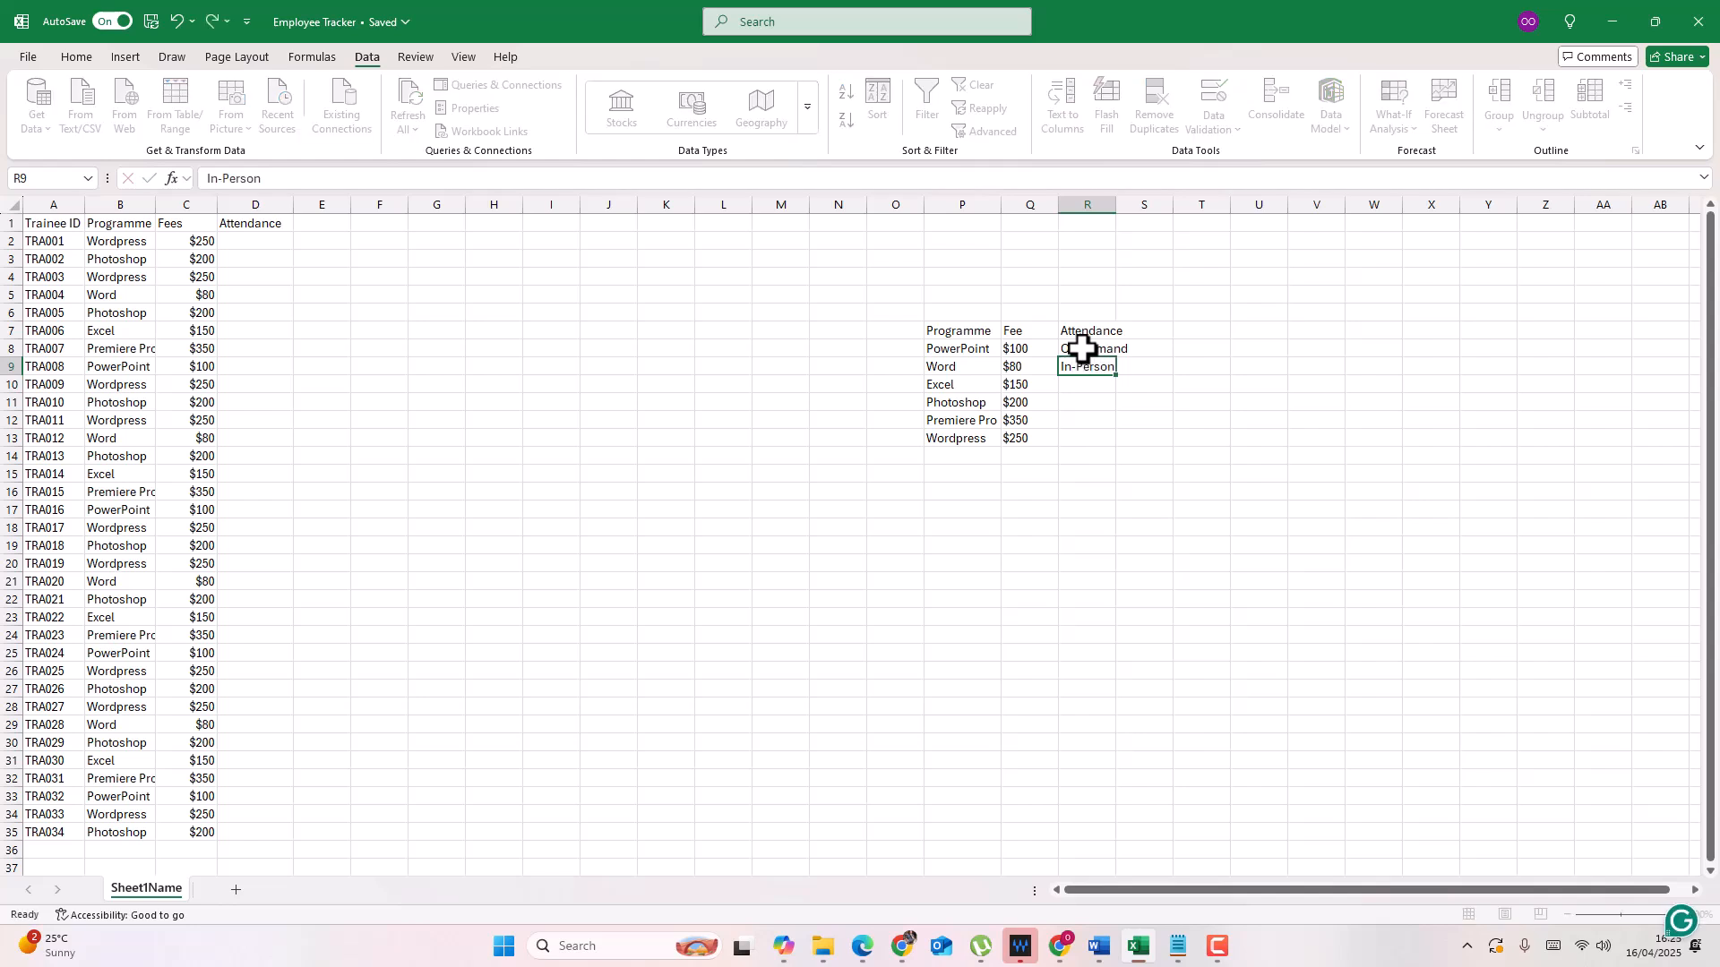
key("Return")
type("Virtual")
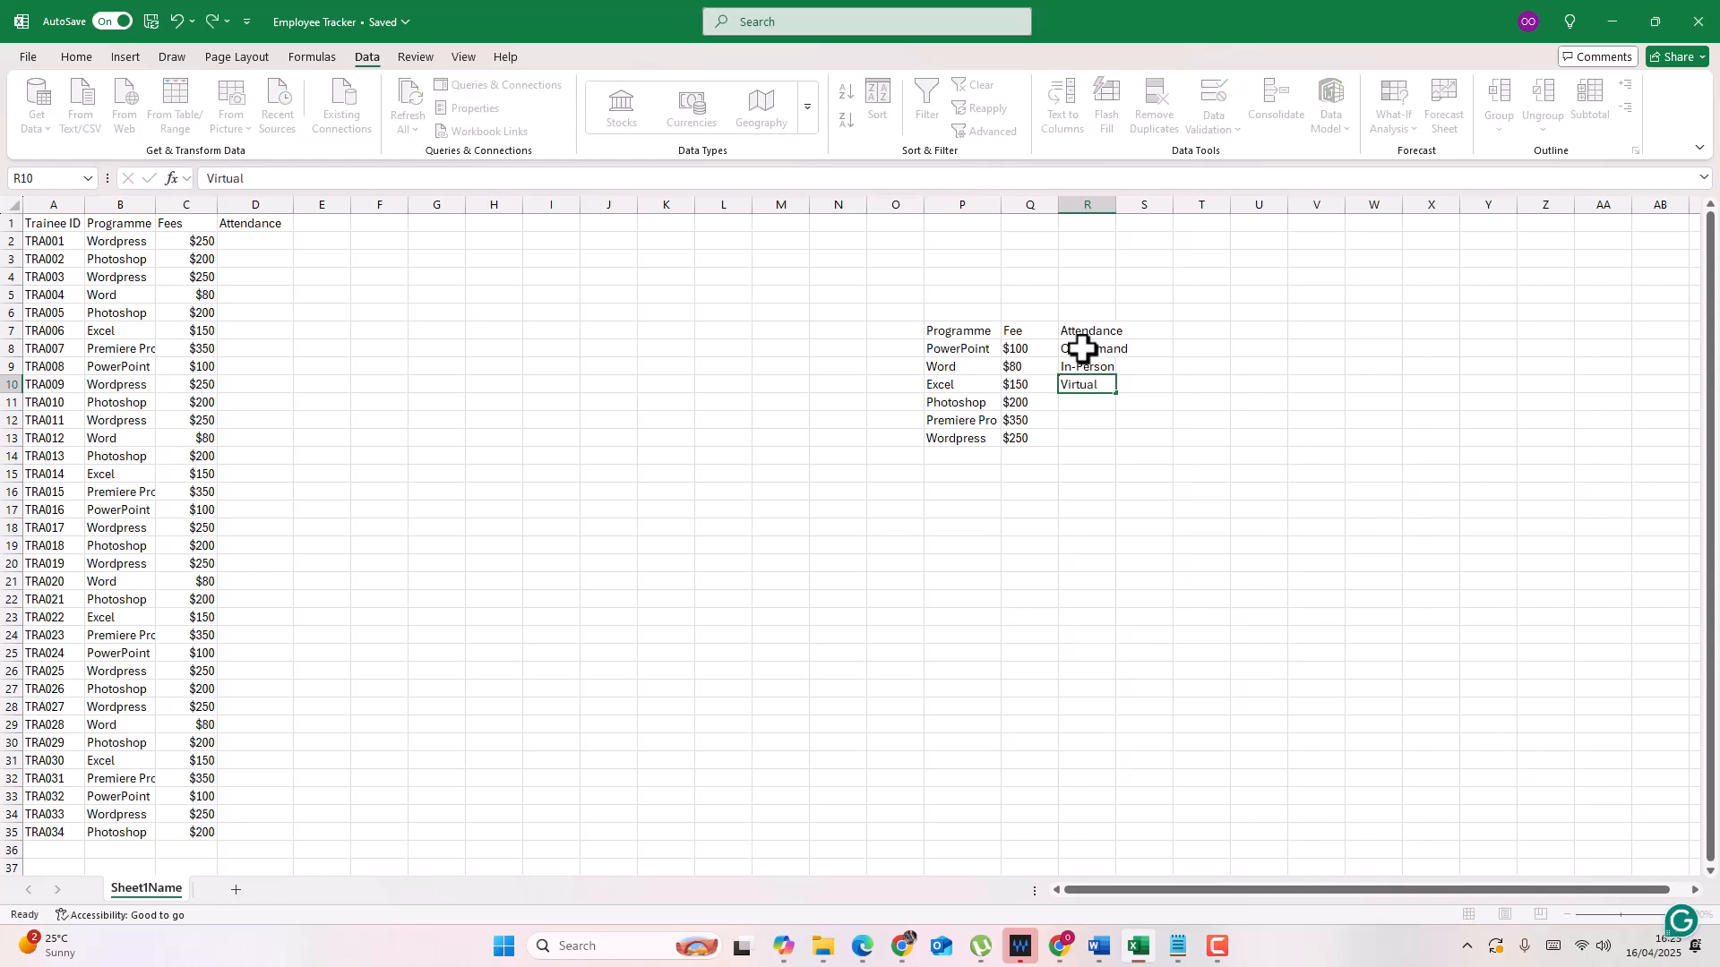
key("Return")
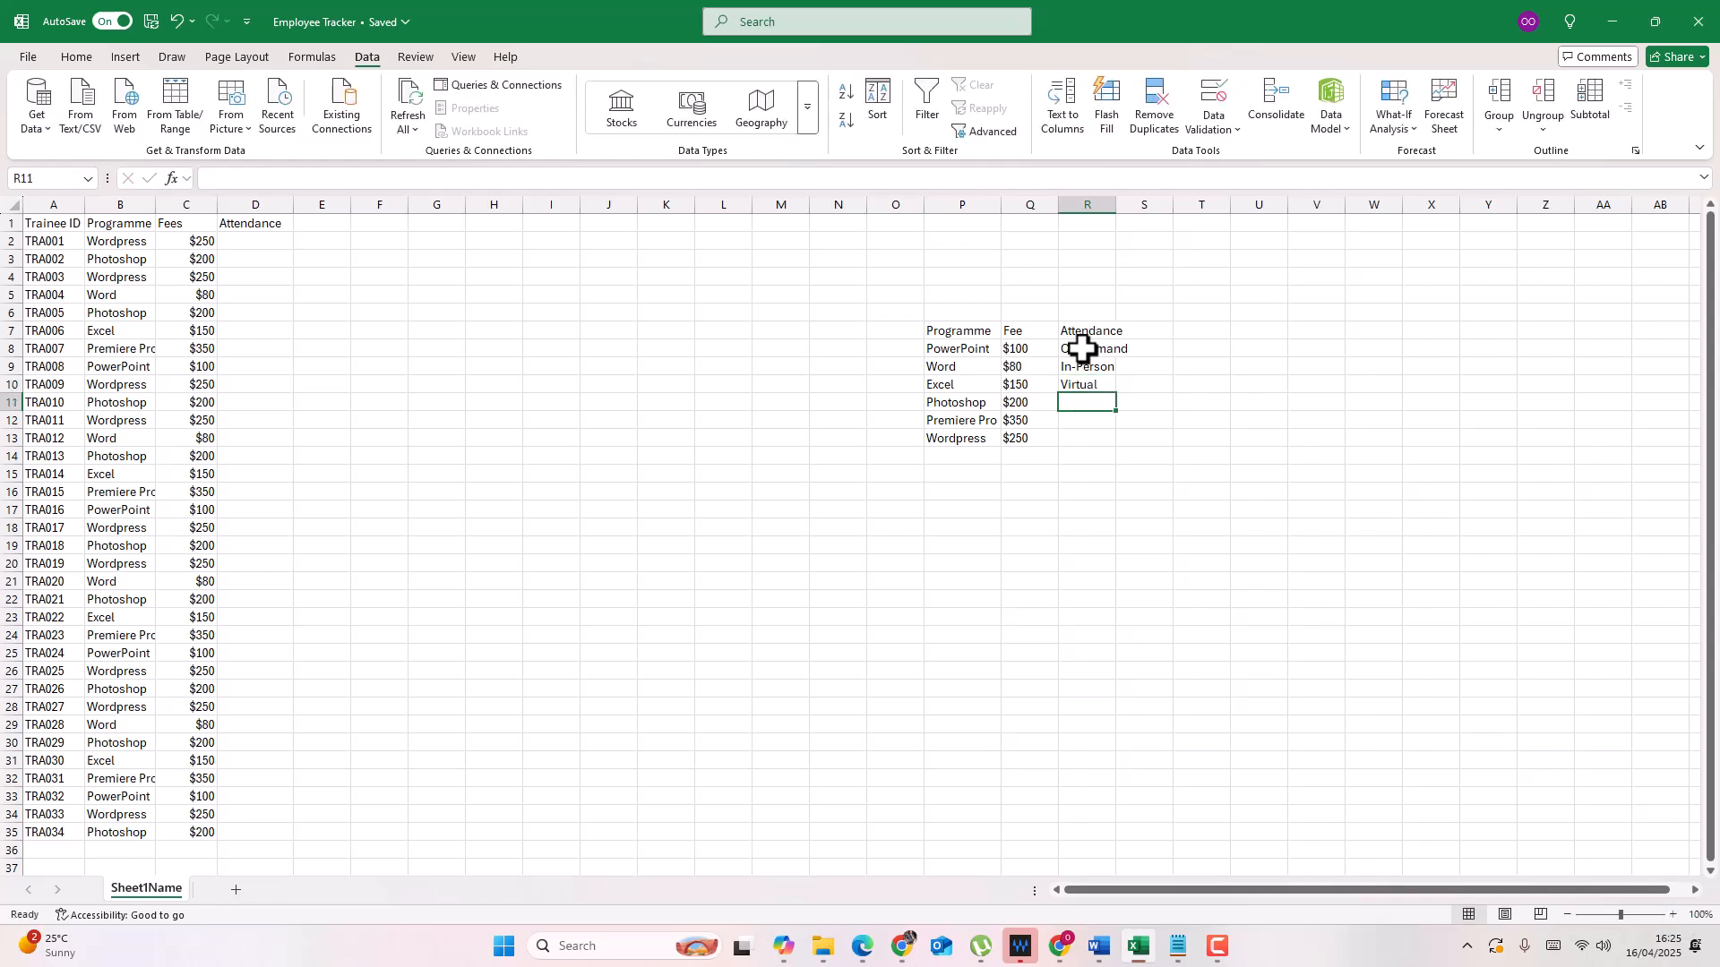
type("hybrid")
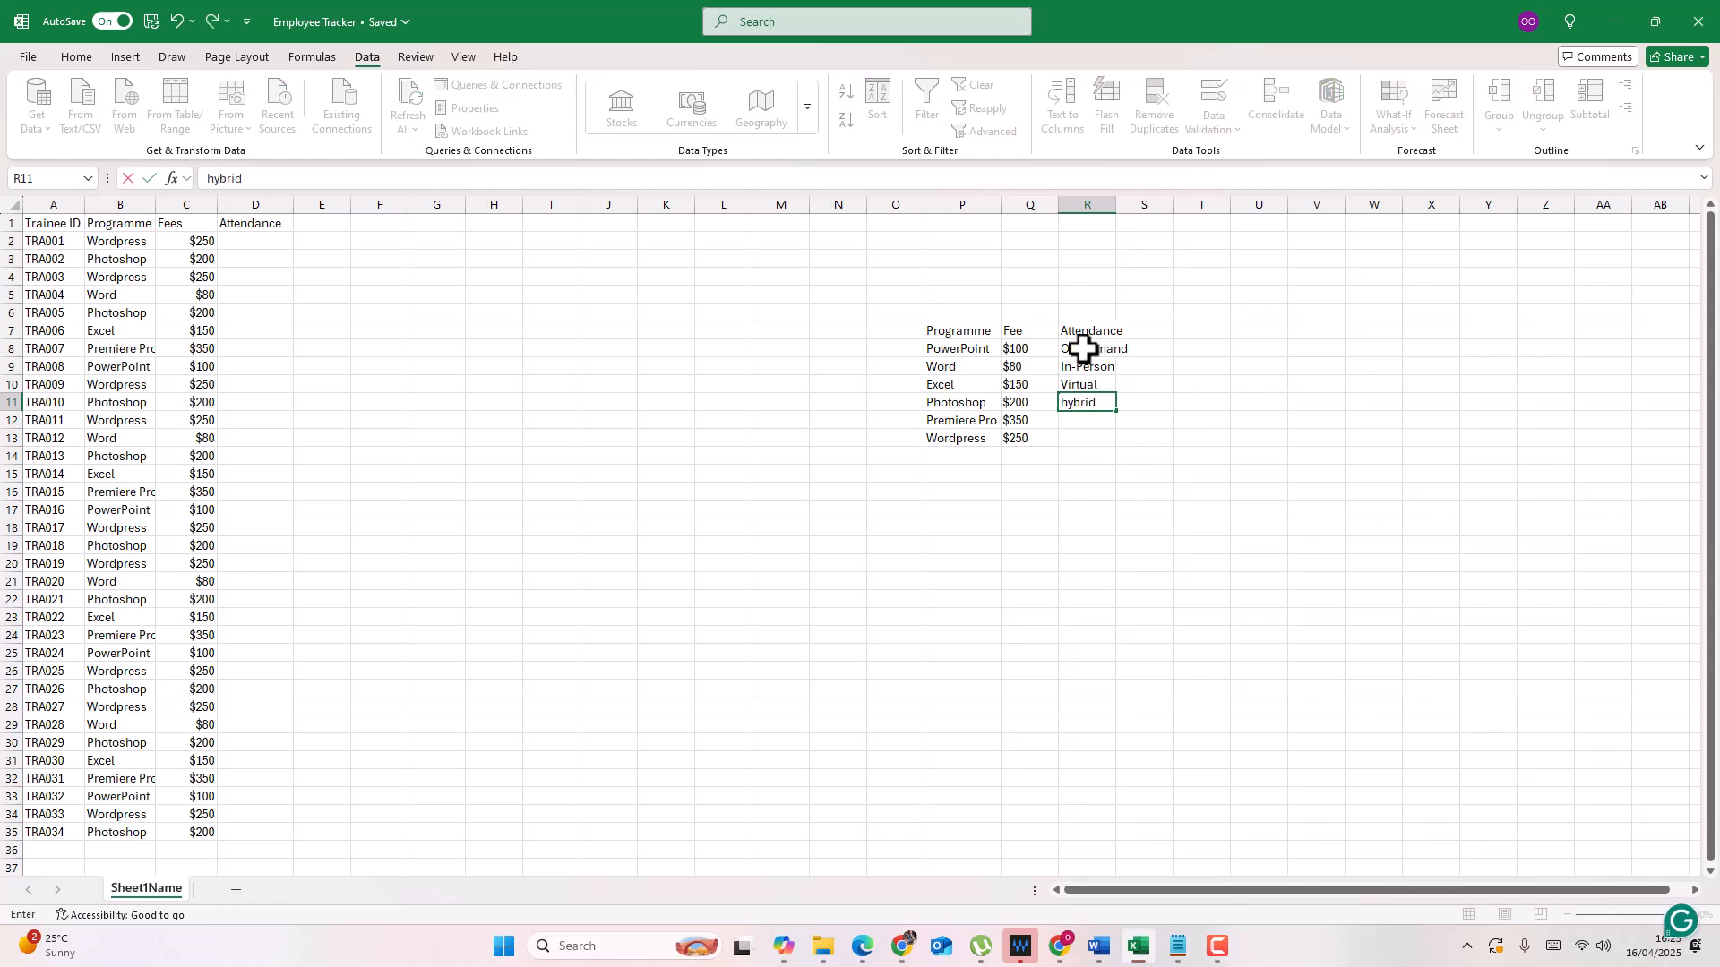
key("Return")
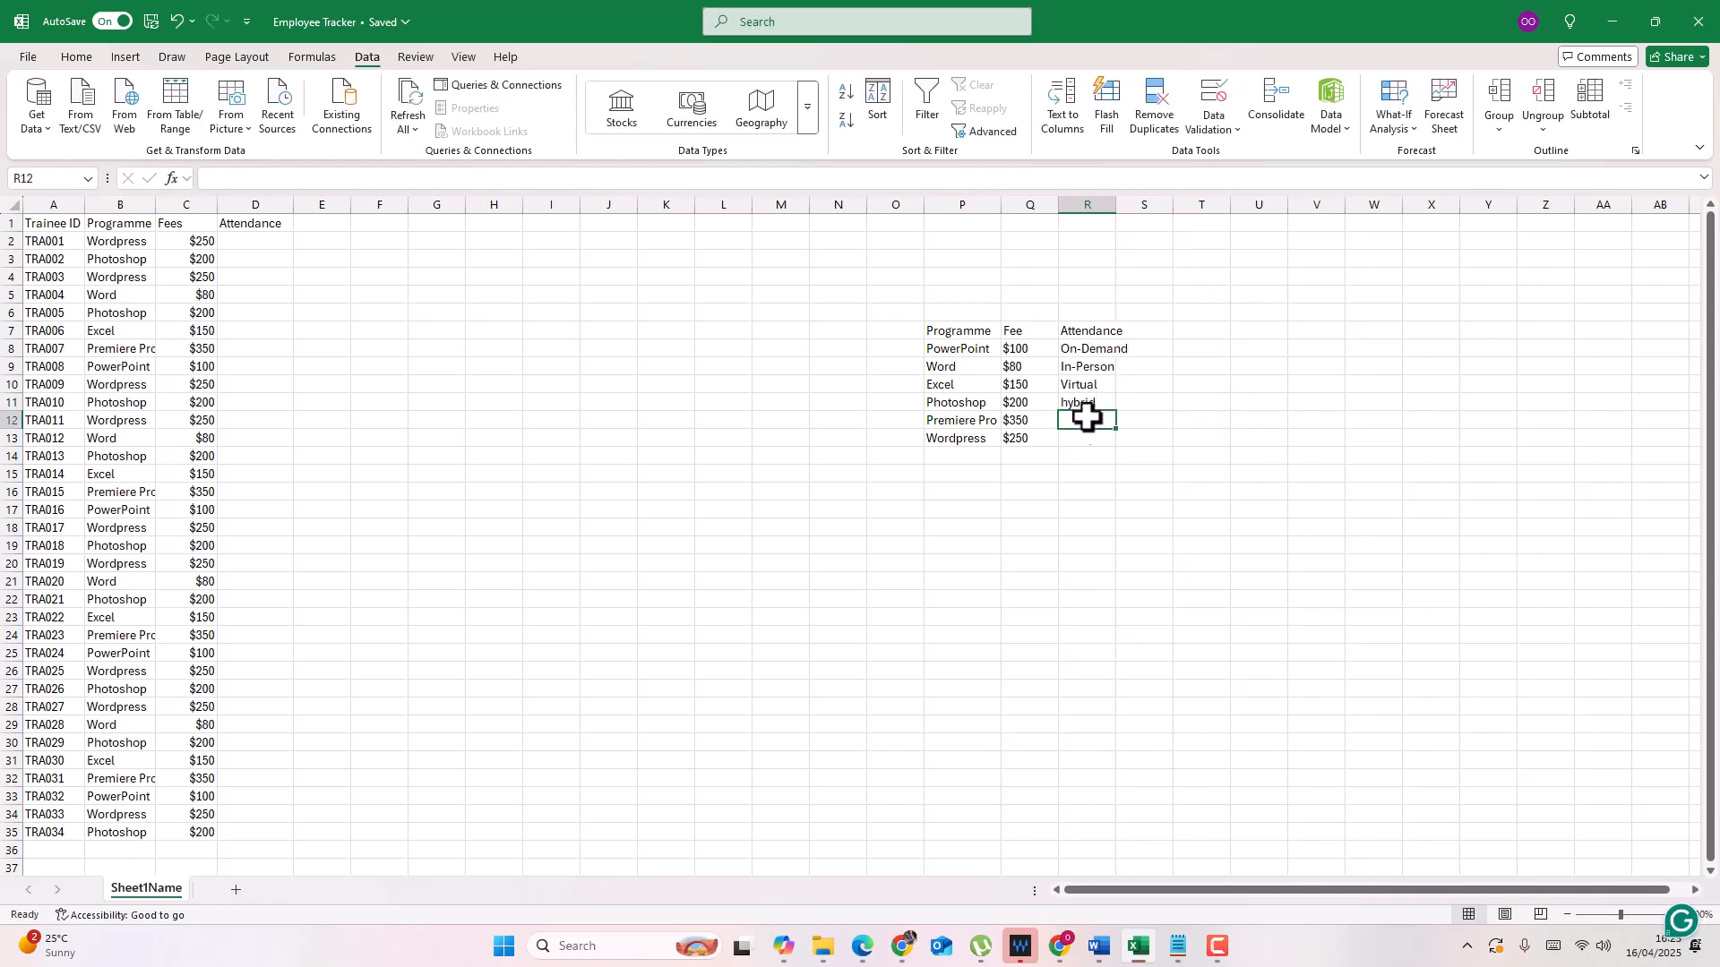
double_click(1066, 405)
key("BackSpace")
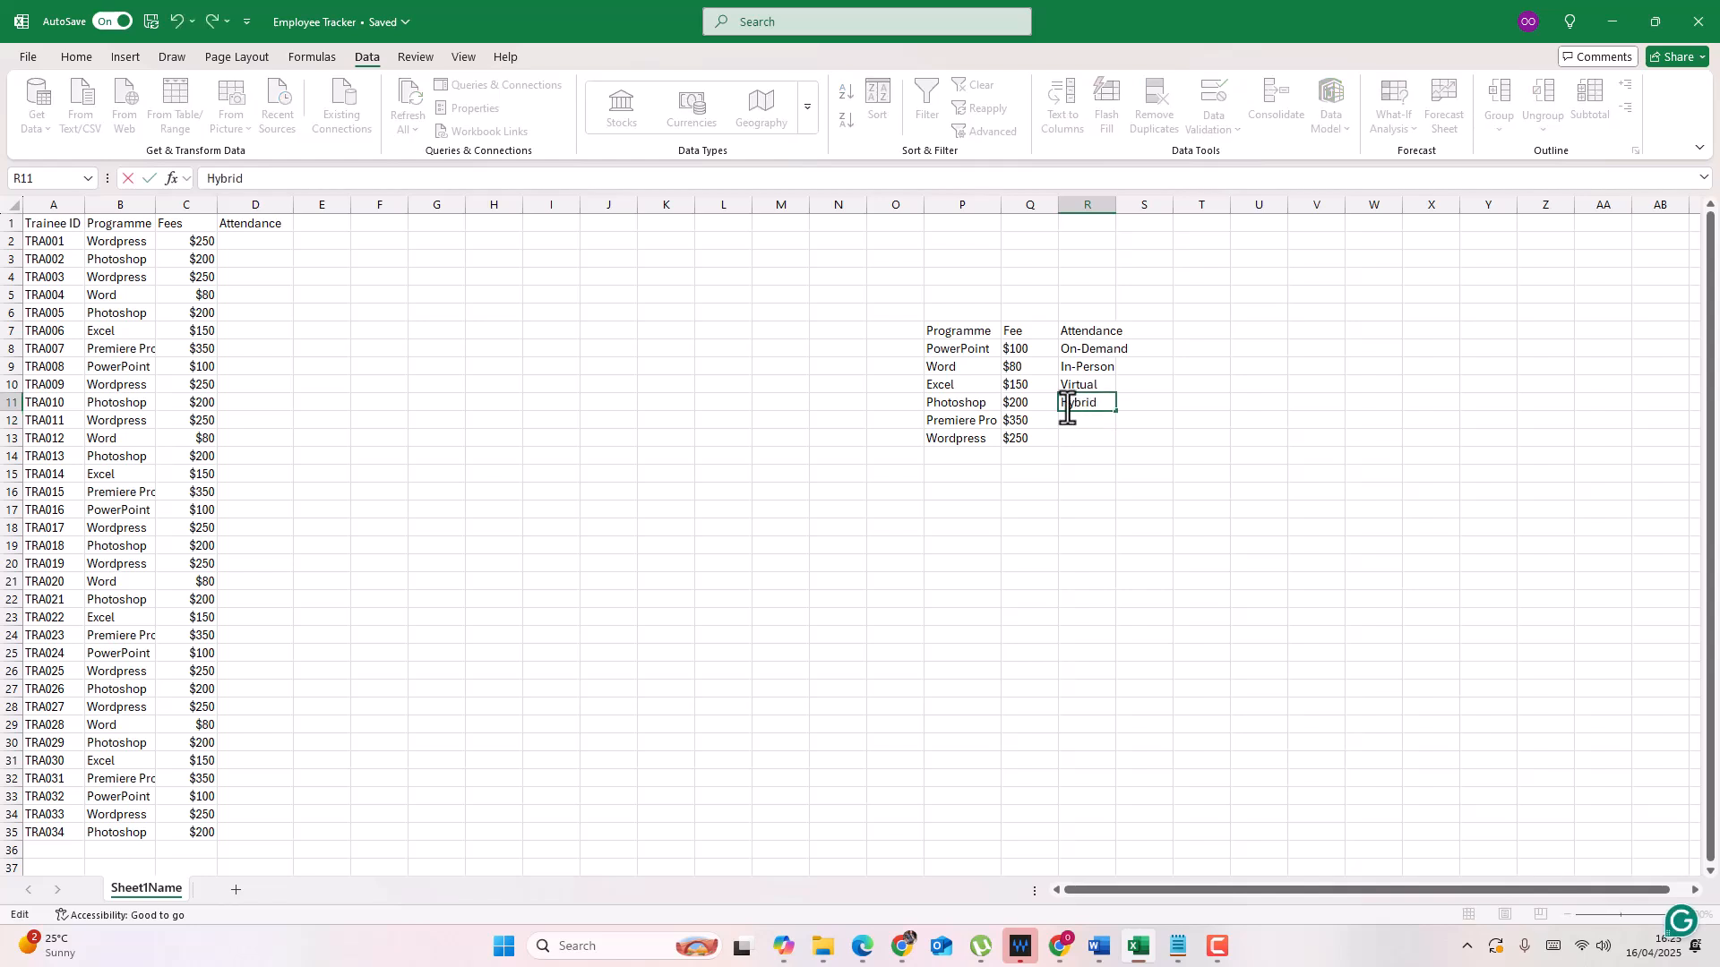
type("H")
Step: Add list data validation to D2 under Attendance, using the attendance options in R8:R11 as the source
left_click(256, 240)
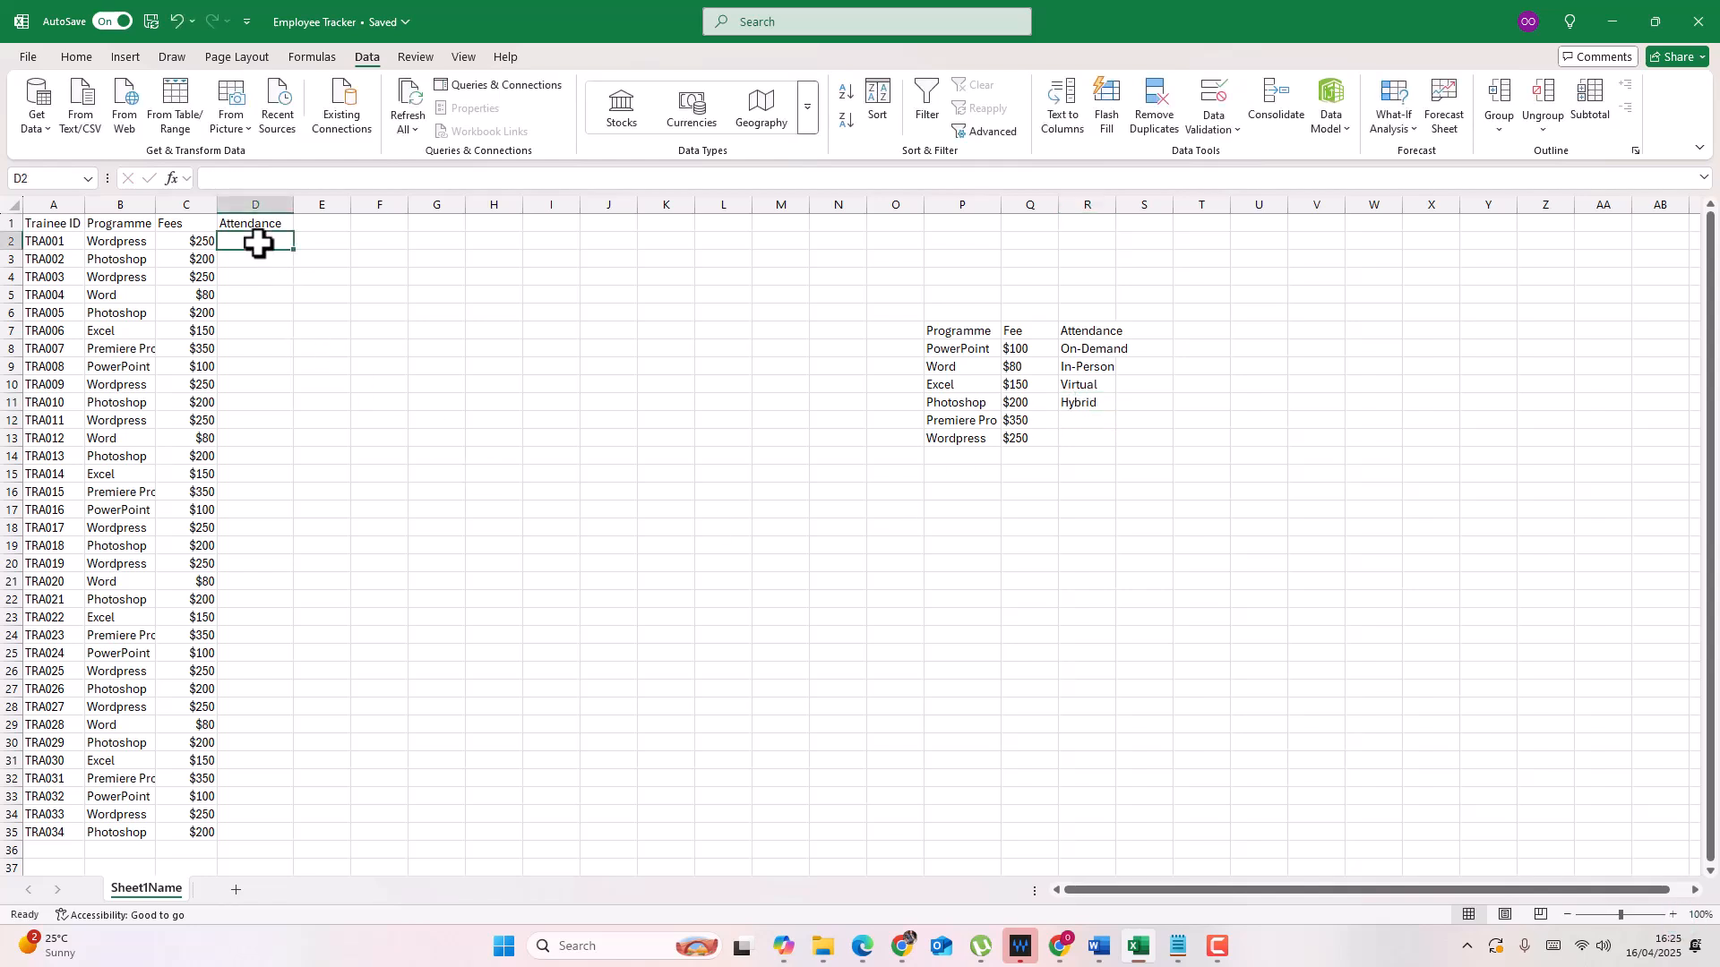
left_click(1234, 130)
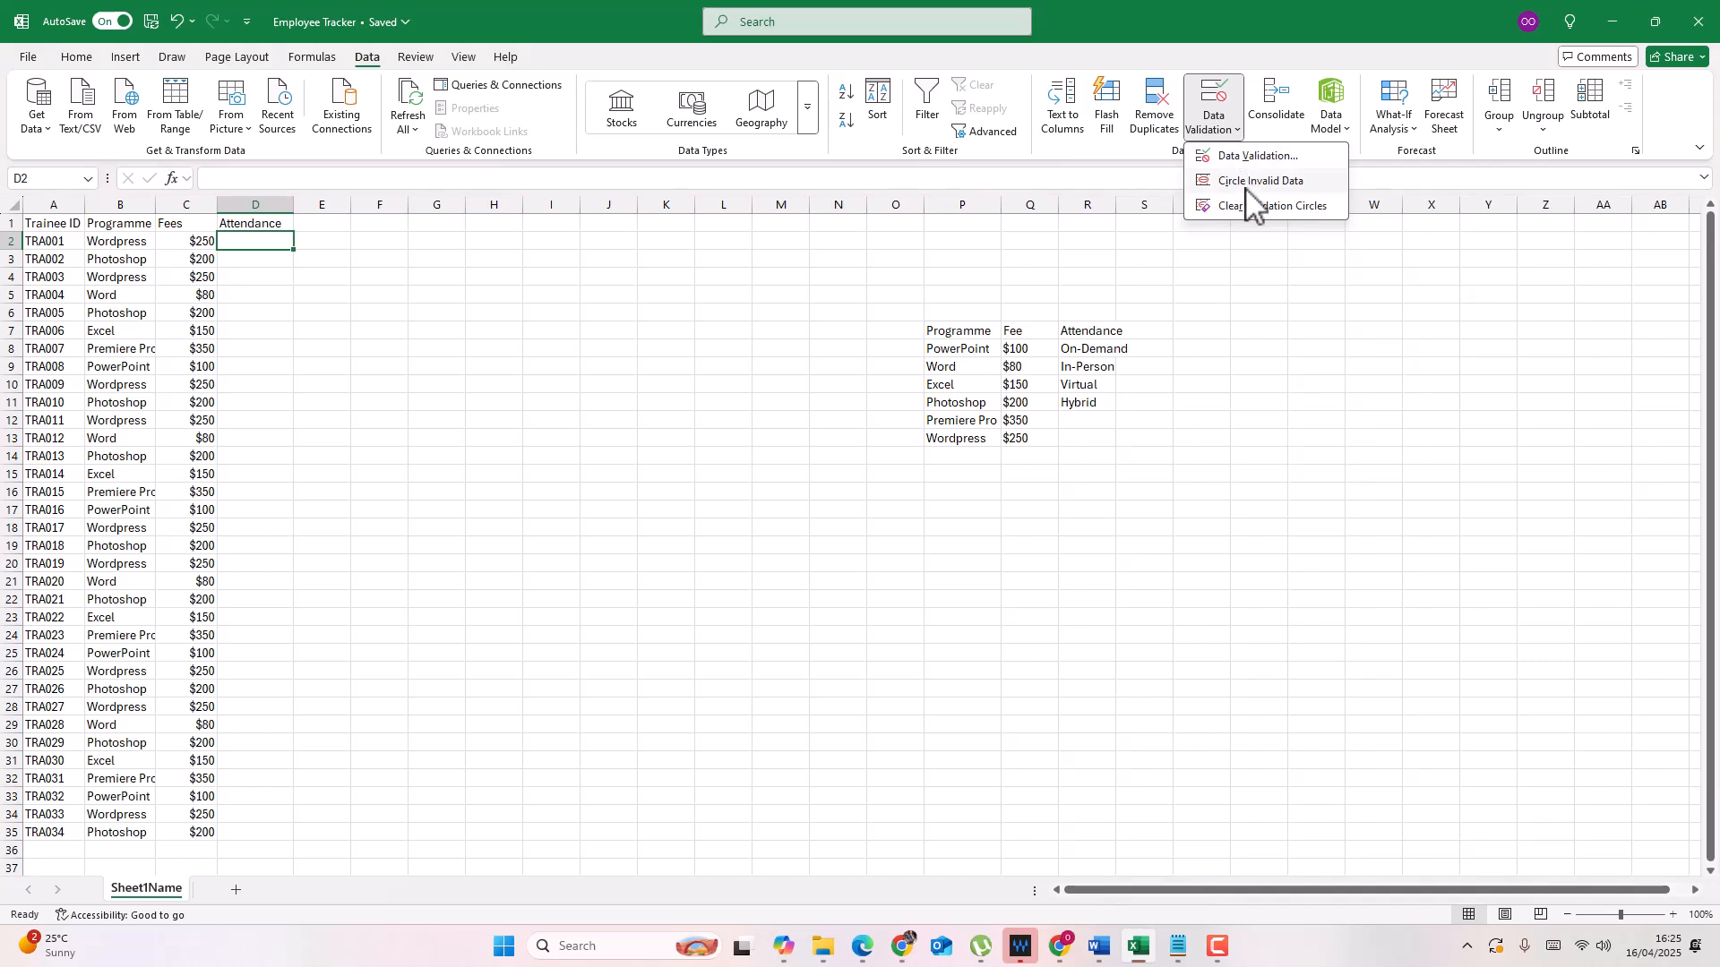
left_click(1251, 156)
left_click(1266, 403)
left_click(1211, 454)
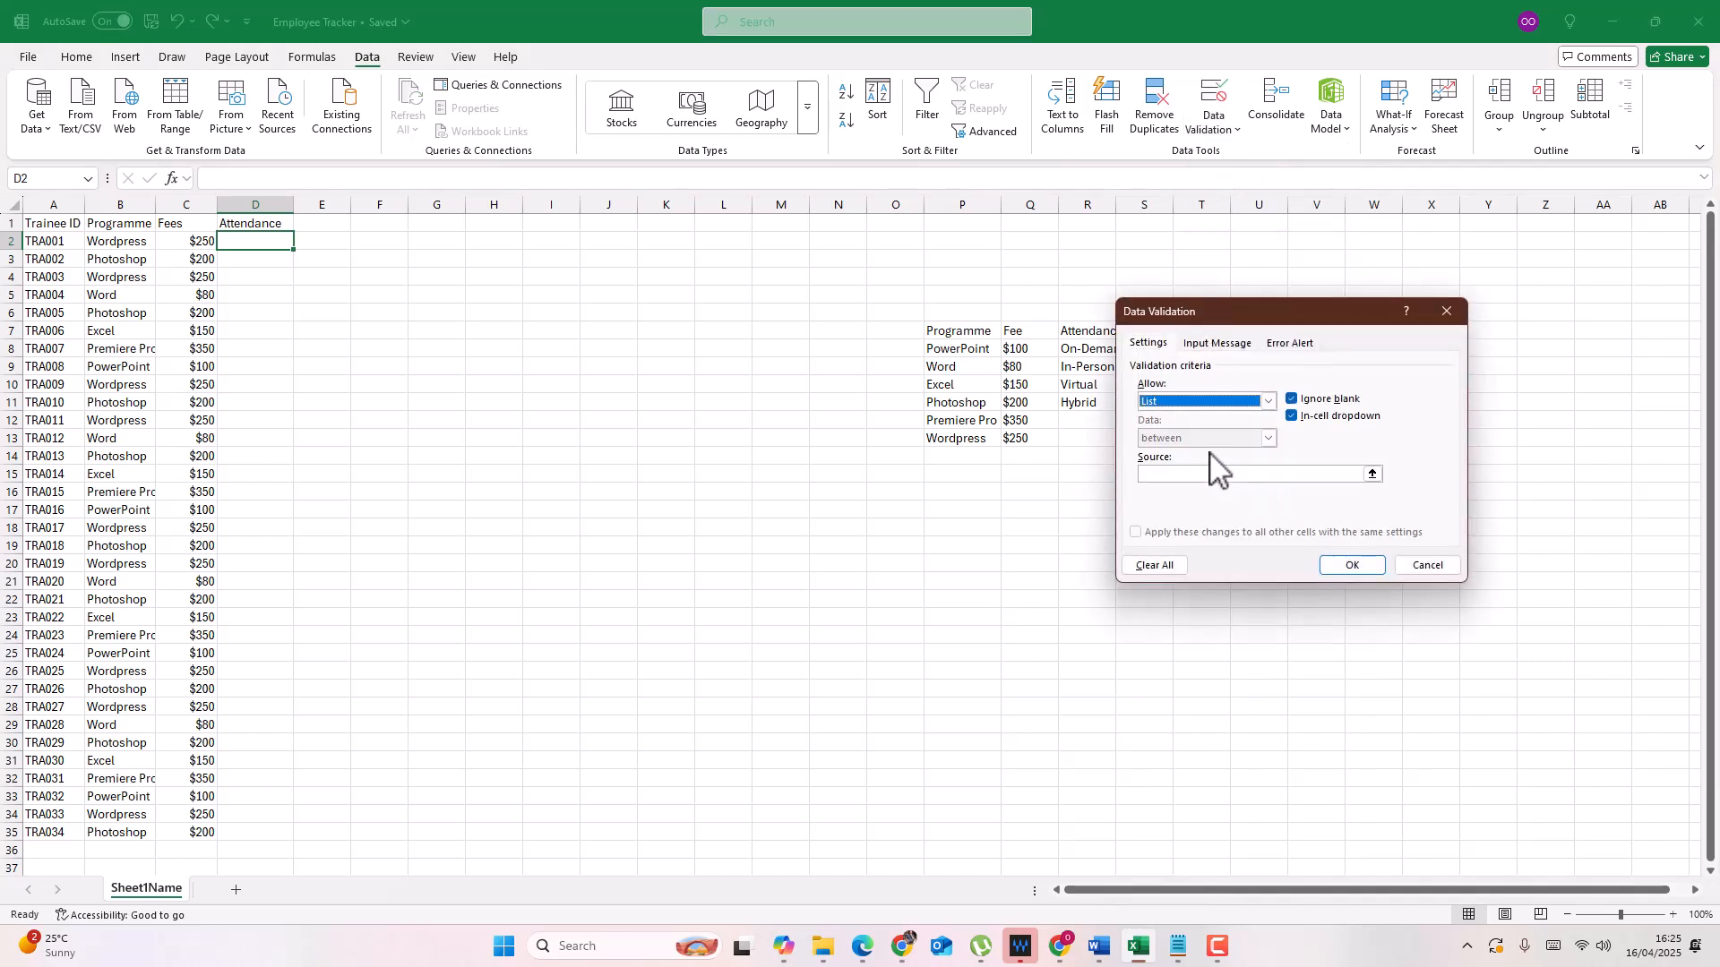
left_click(1371, 474)
left_click(1087, 349)
left_click_drag(1087, 348, 1089, 402)
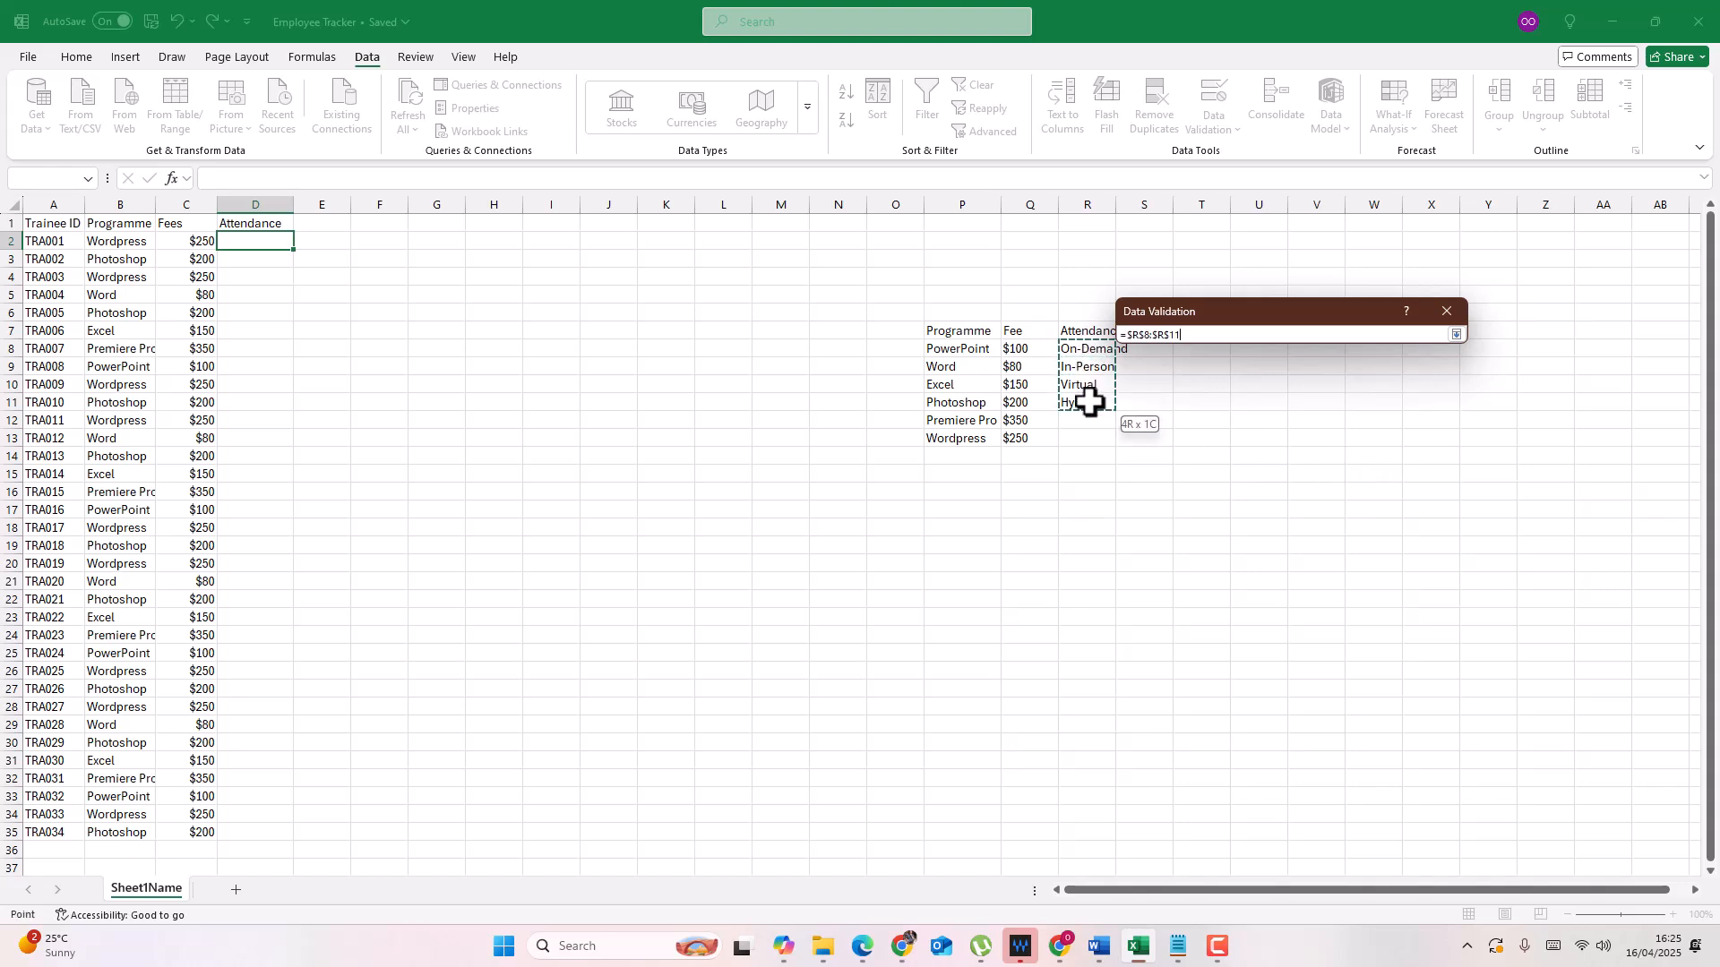
left_click(1458, 335)
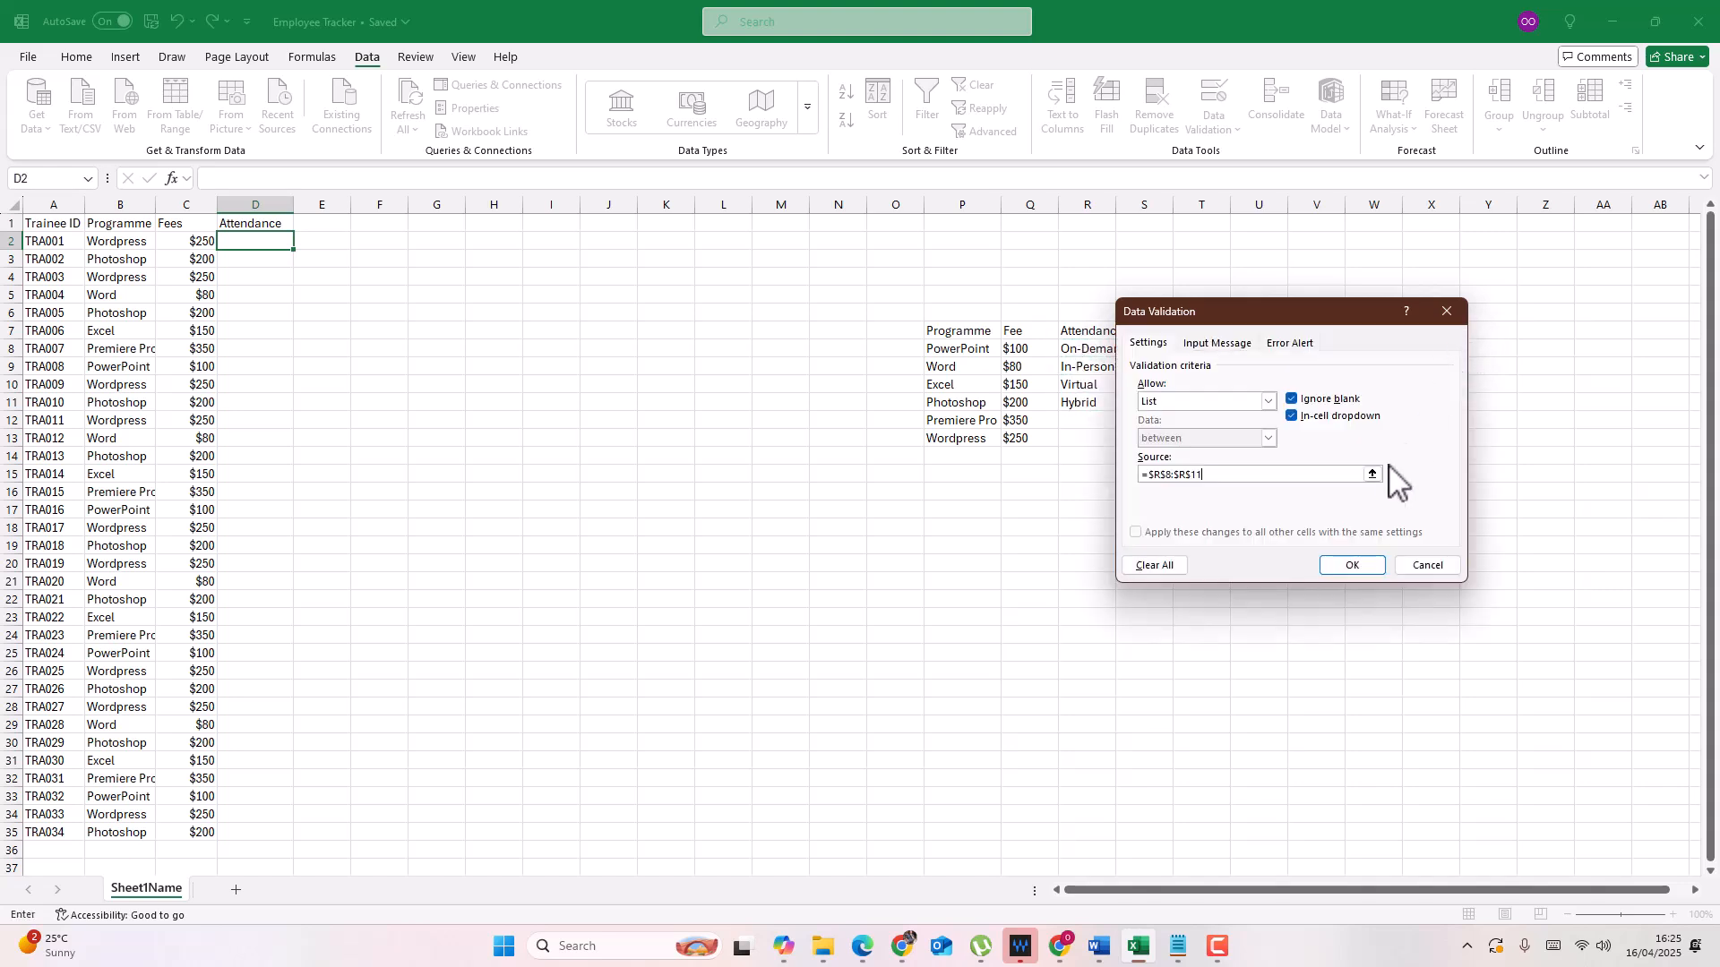
left_click(1367, 567)
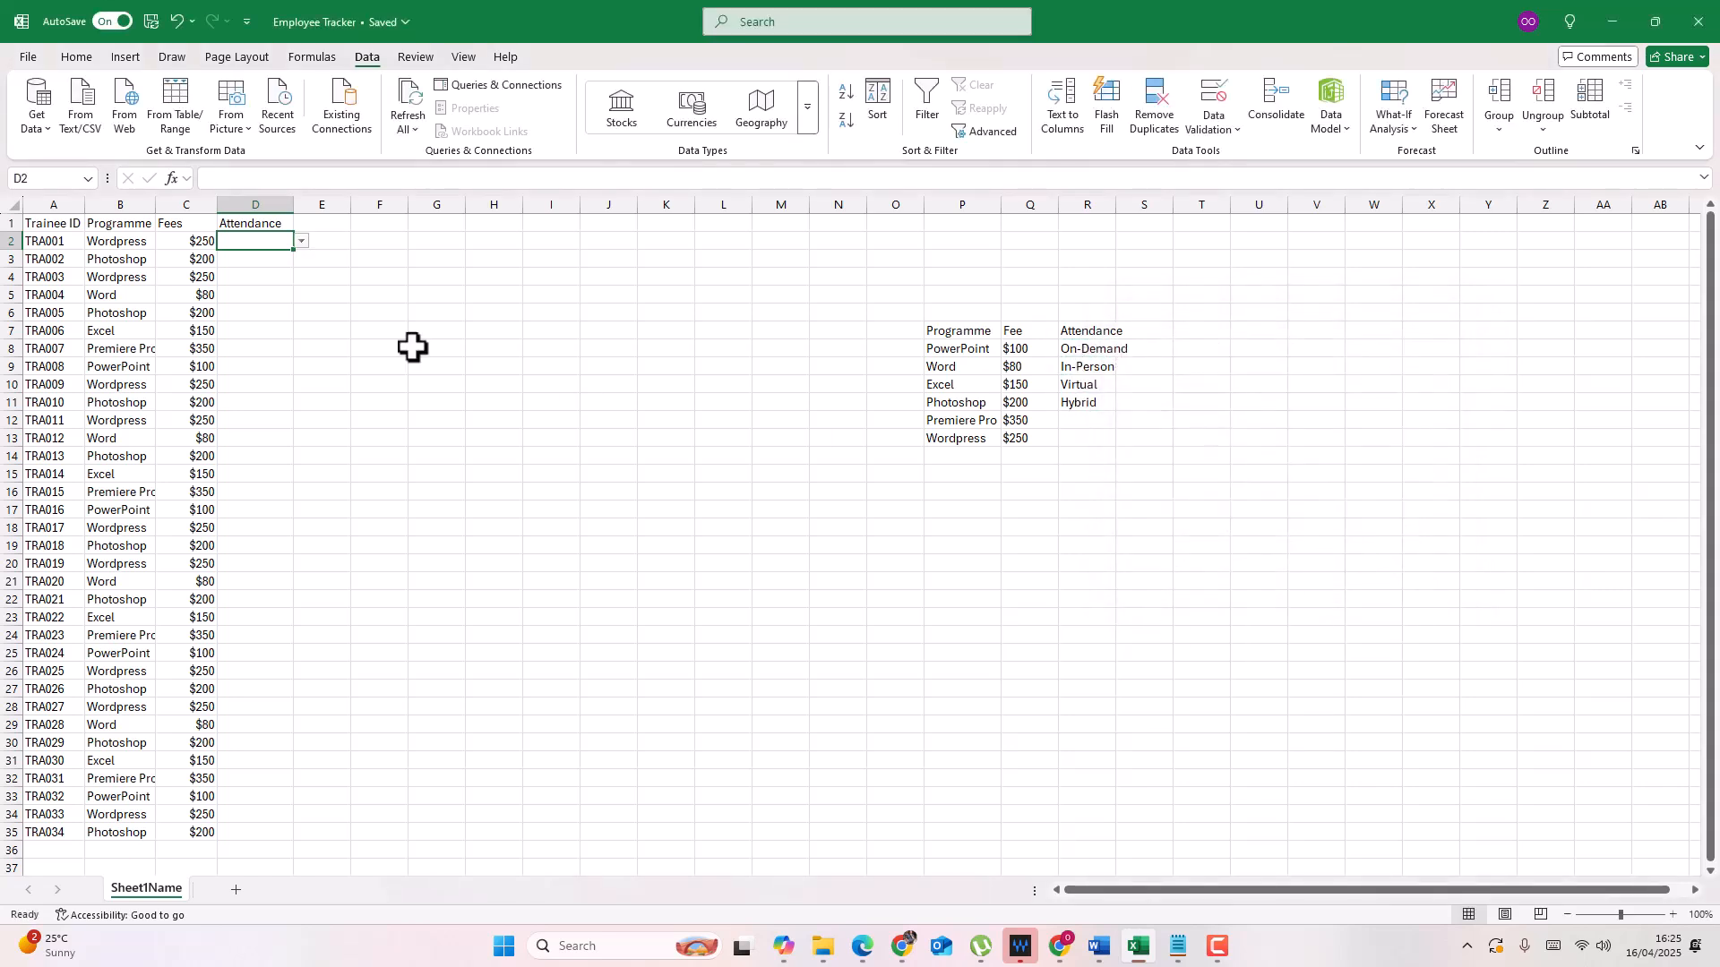
Step: Choose In-Person for TRA001 in D2 and fill the attendance dropdown down the column to D35
left_click(302, 241)
left_click(272, 272)
left_click(270, 262)
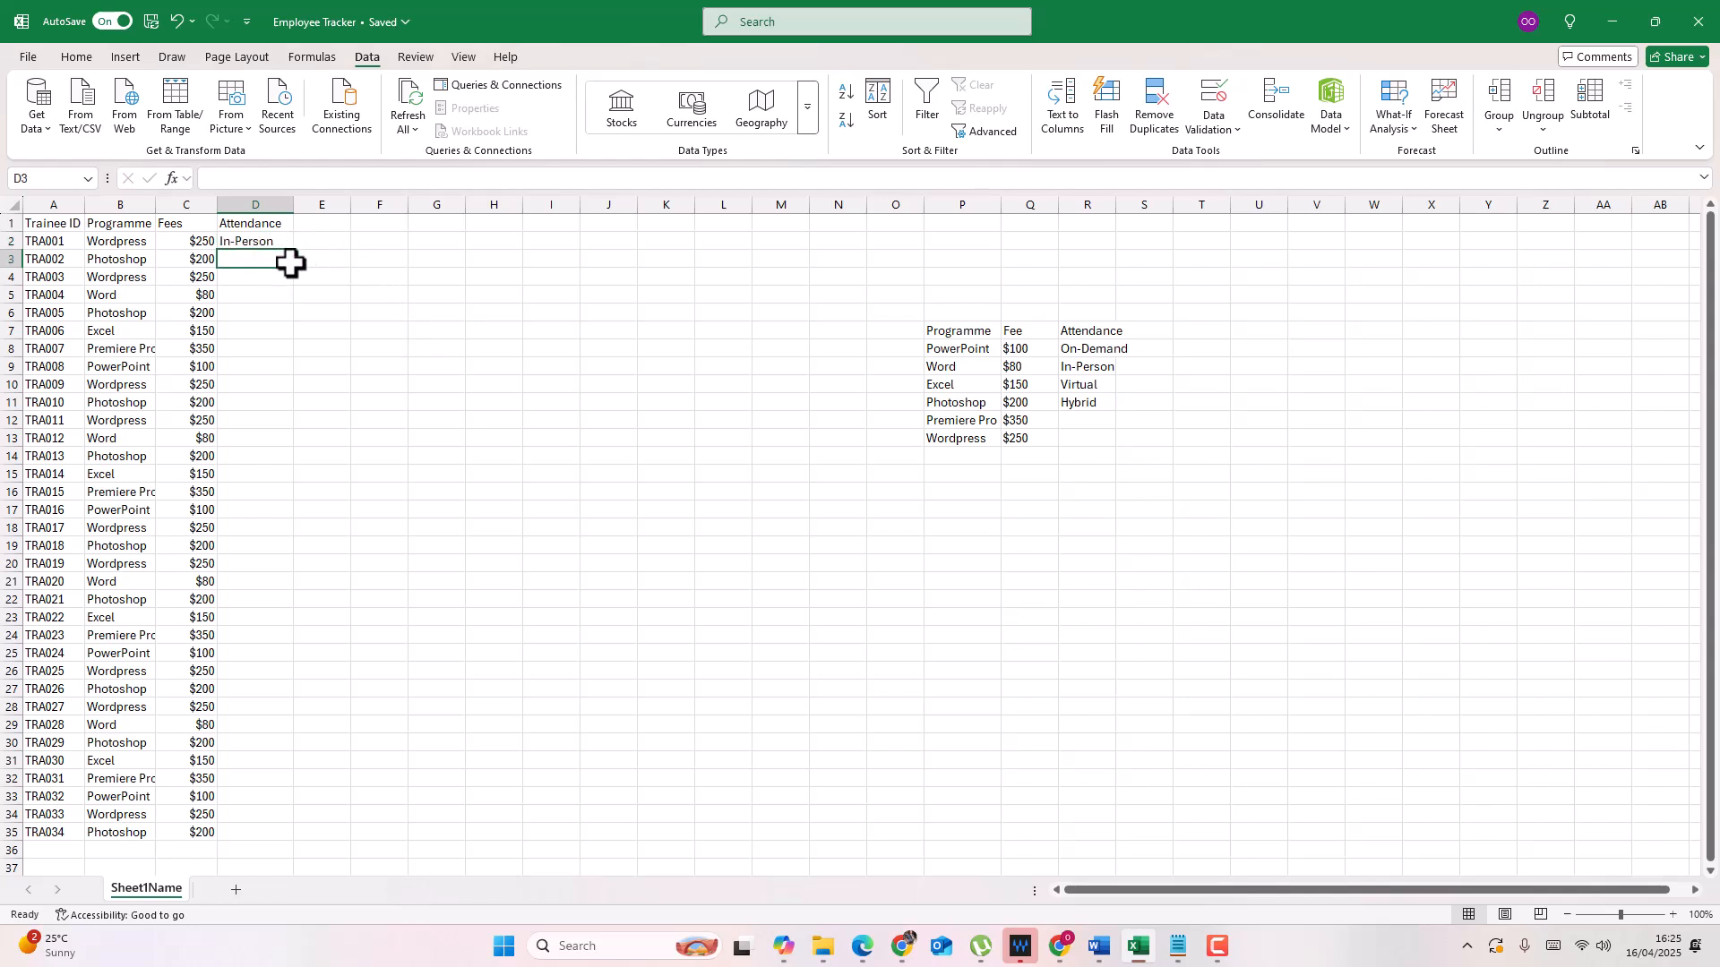
left_click(262, 240)
left_click_drag(295, 255, 247, 845)
Step: Change the attendance of TRA002 and TRA003 in D3 and D4 to Virtual
left_click(267, 261)
left_click(302, 260)
left_click(258, 308)
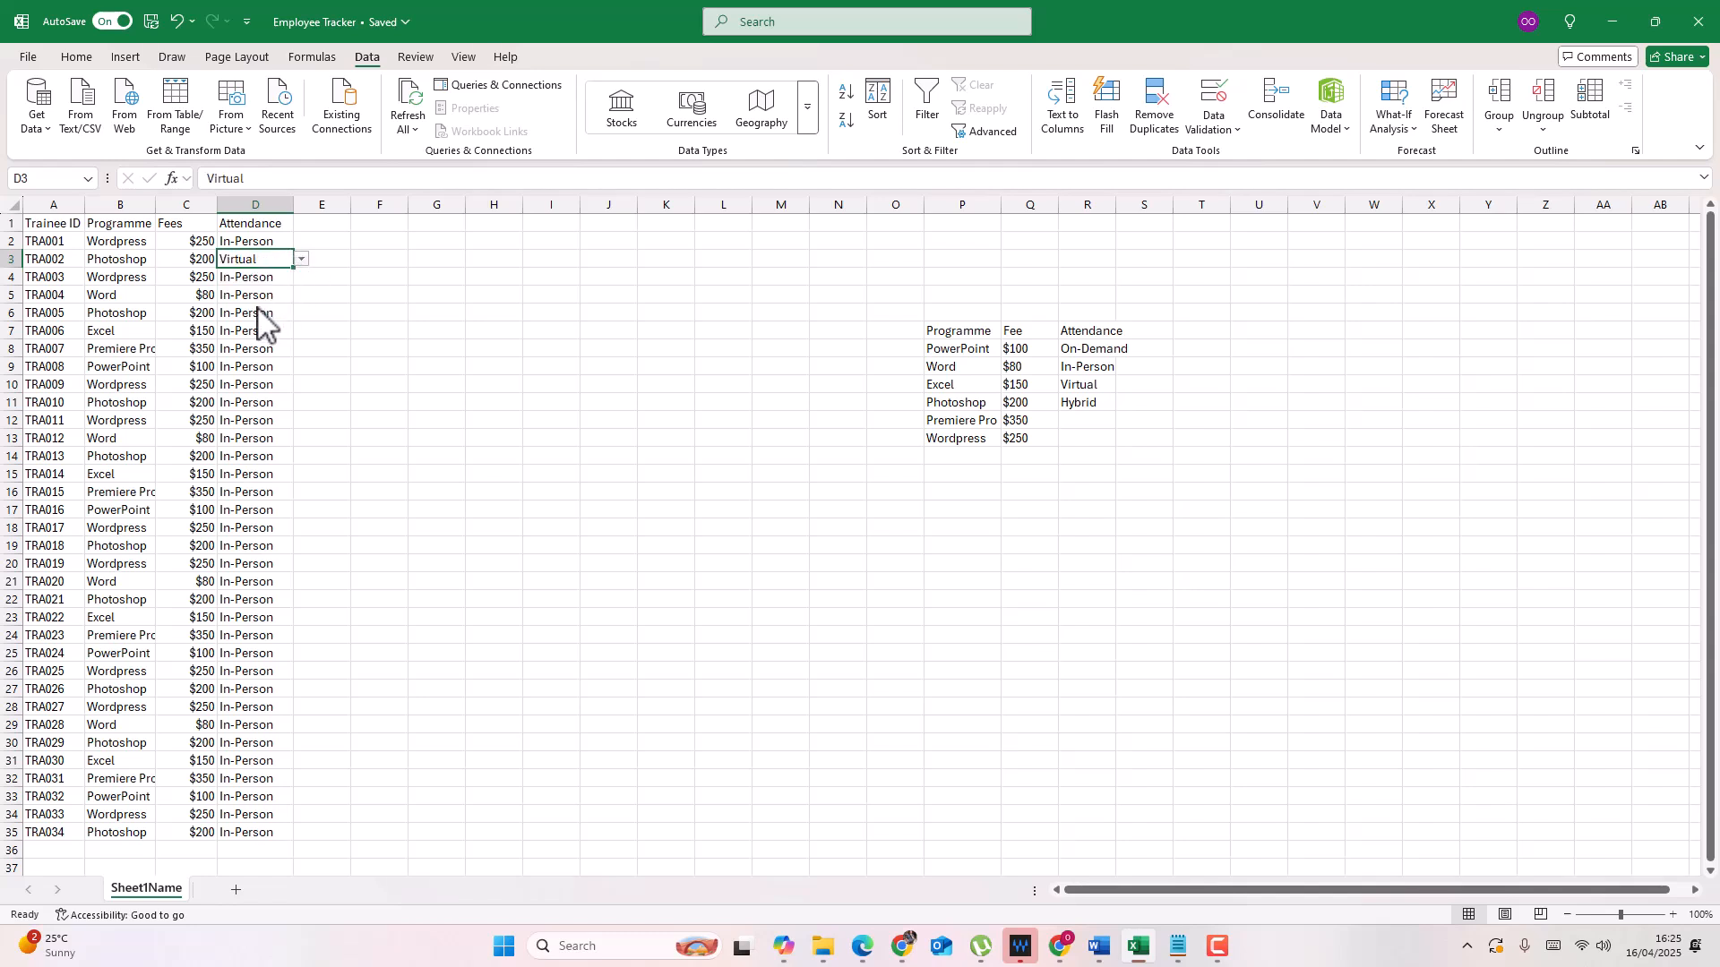
left_click(261, 280)
left_click(303, 278)
left_click(251, 326)
Step: Set the attendance of TRA004 in D5 to On-Demand and keep In-Person for TRA005 in D6
left_click(268, 299)
left_click(302, 296)
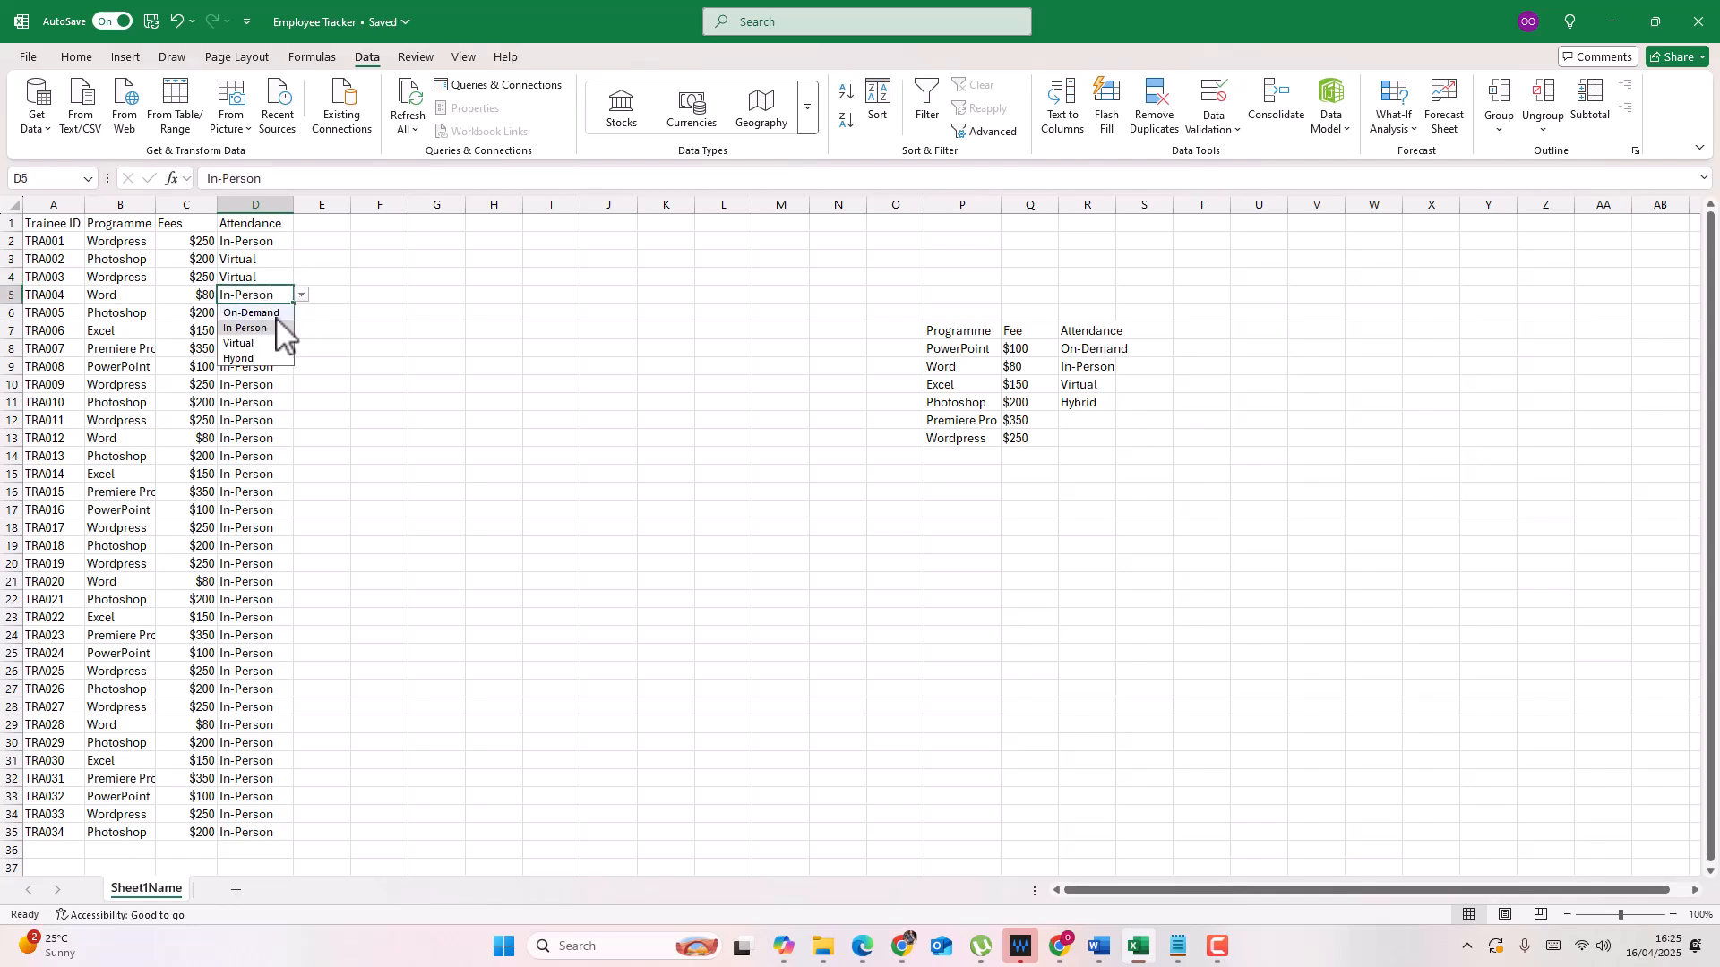
left_click(281, 313)
left_click(298, 299)
left_click(270, 316)
left_click(265, 318)
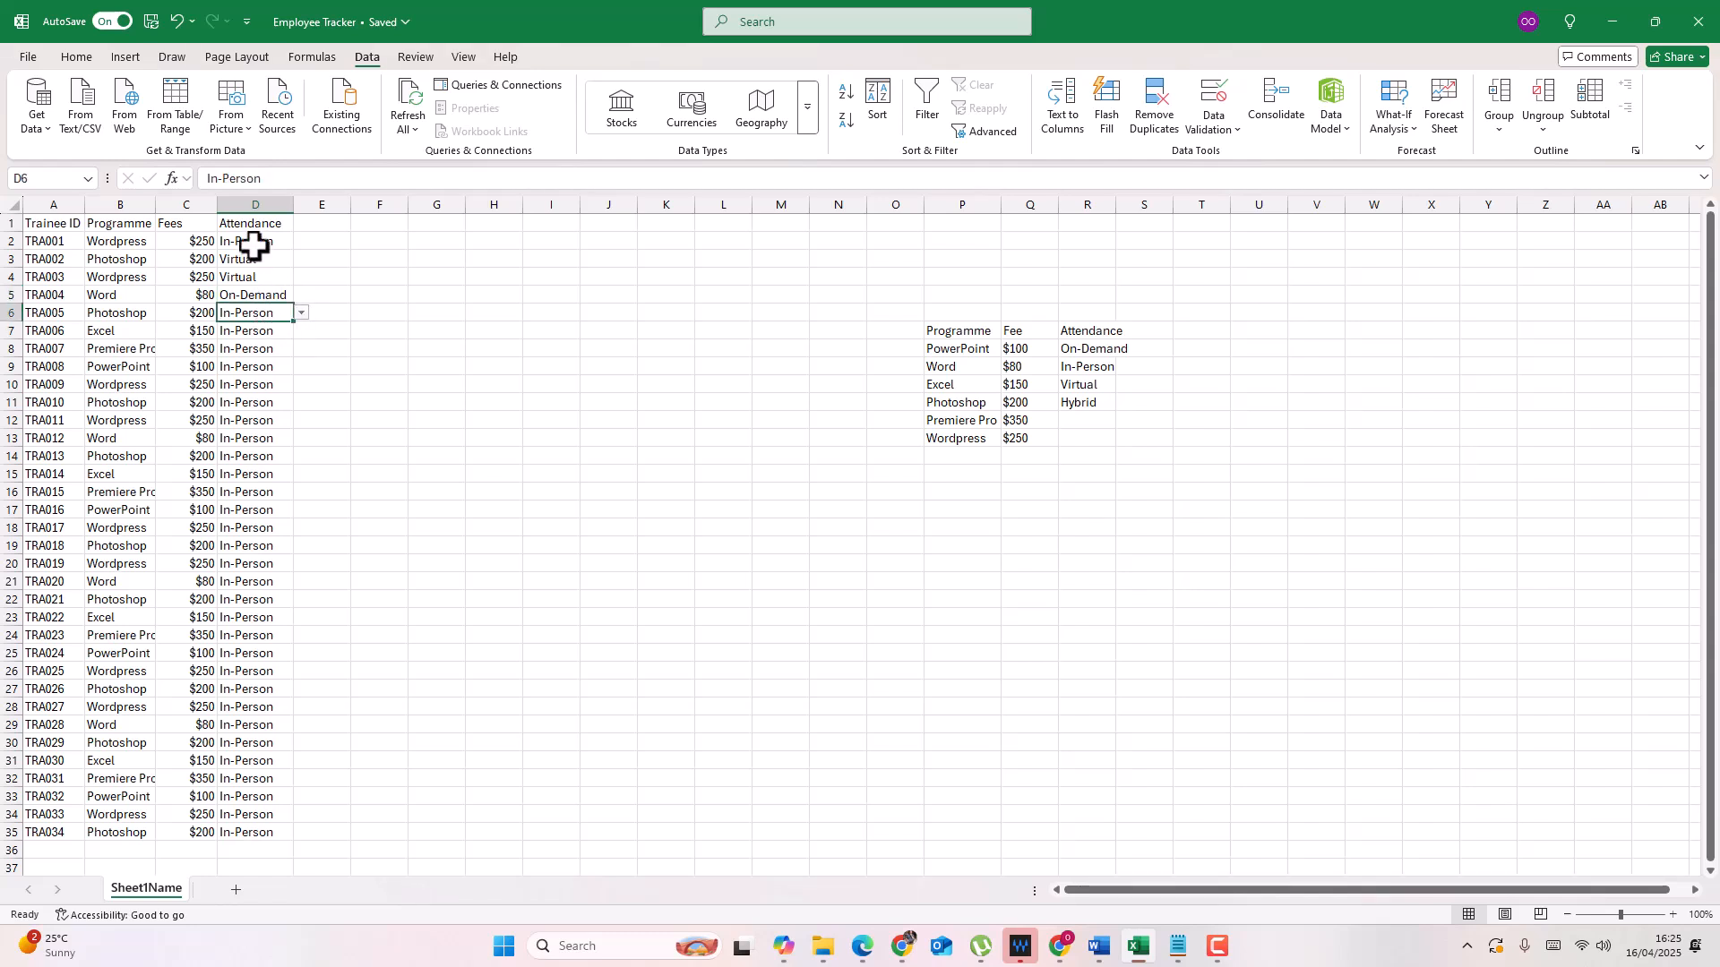
Step: Choose Hybrid for TRA006 in D7 and fill the attendance pattern in D2:D7 down to D35
left_click(277, 331)
left_click(301, 333)
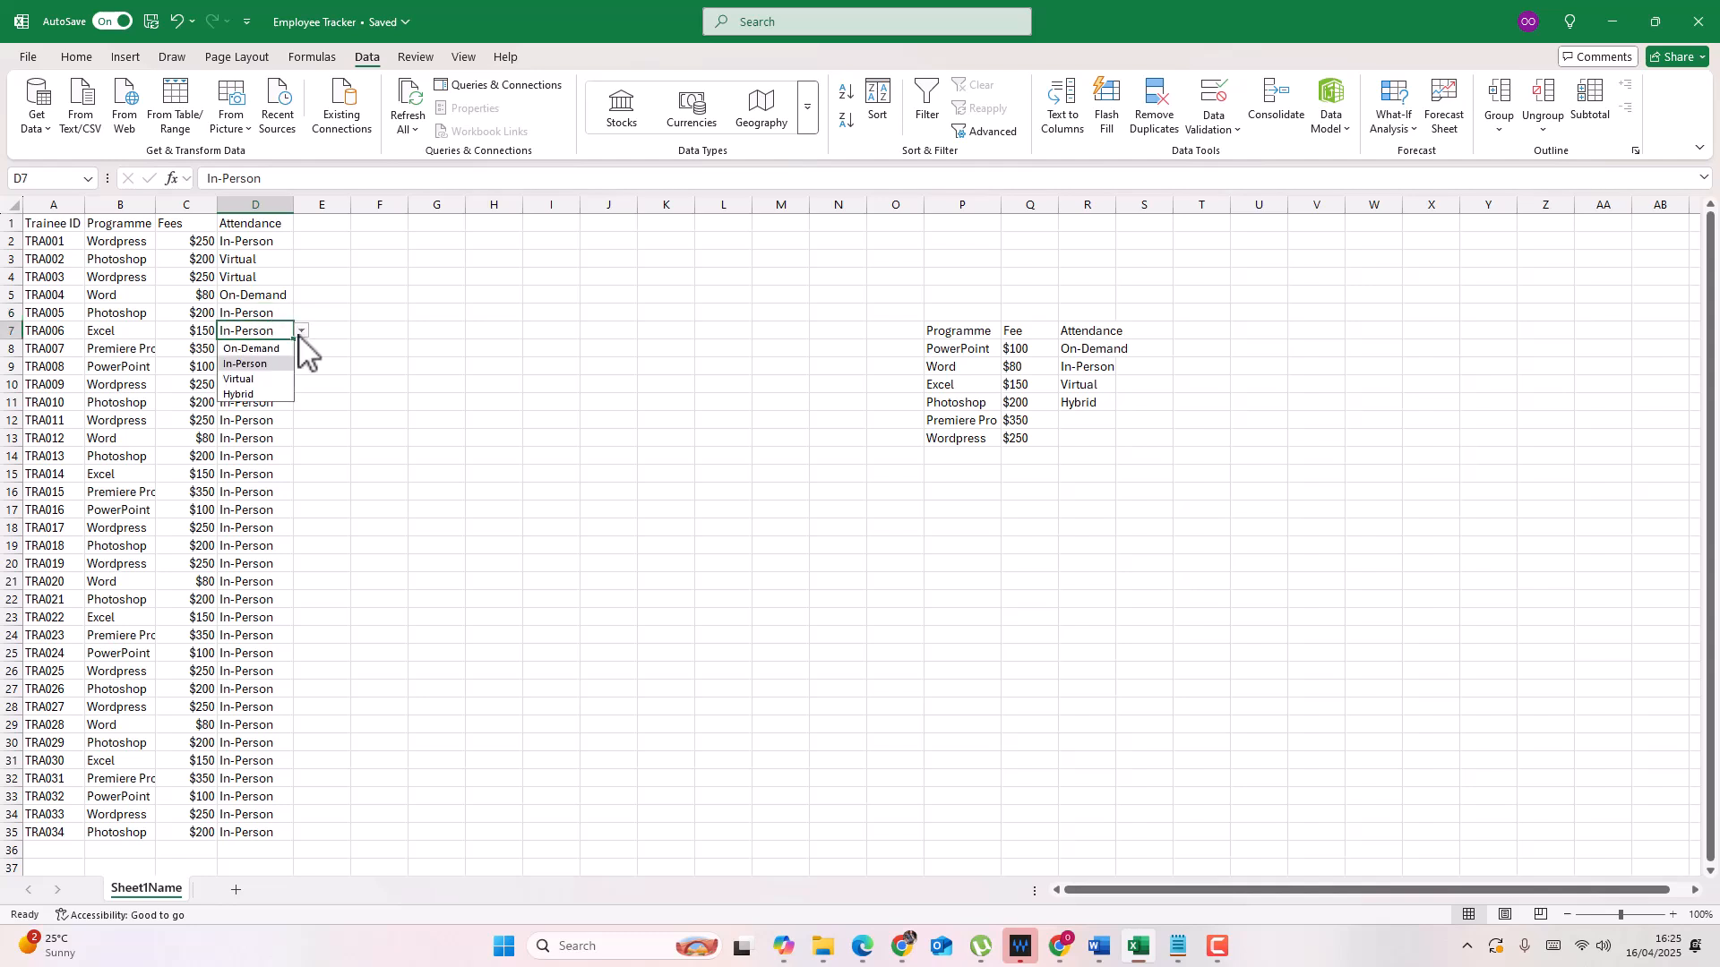
left_click(273, 395)
left_click_drag(262, 244, 260, 833)
left_click(1211, 951)
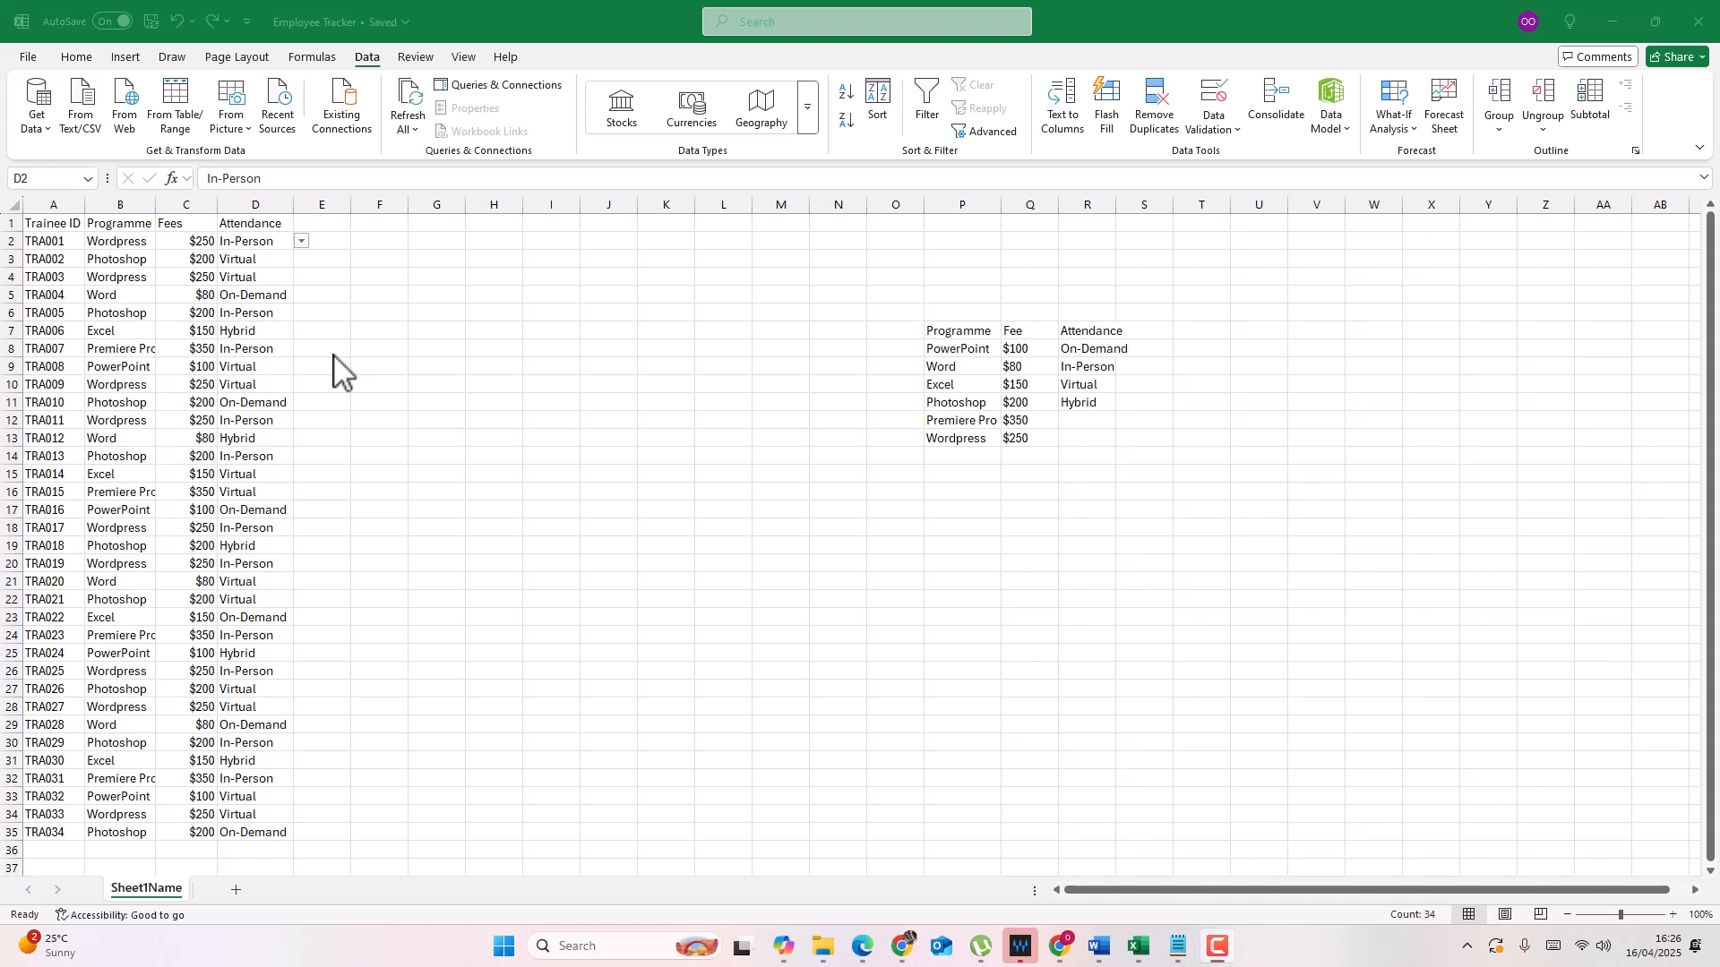
Step: Convert the trainee data in A1:D35 into a table with headers and autofit the Trainee ID column
left_click(45, 225)
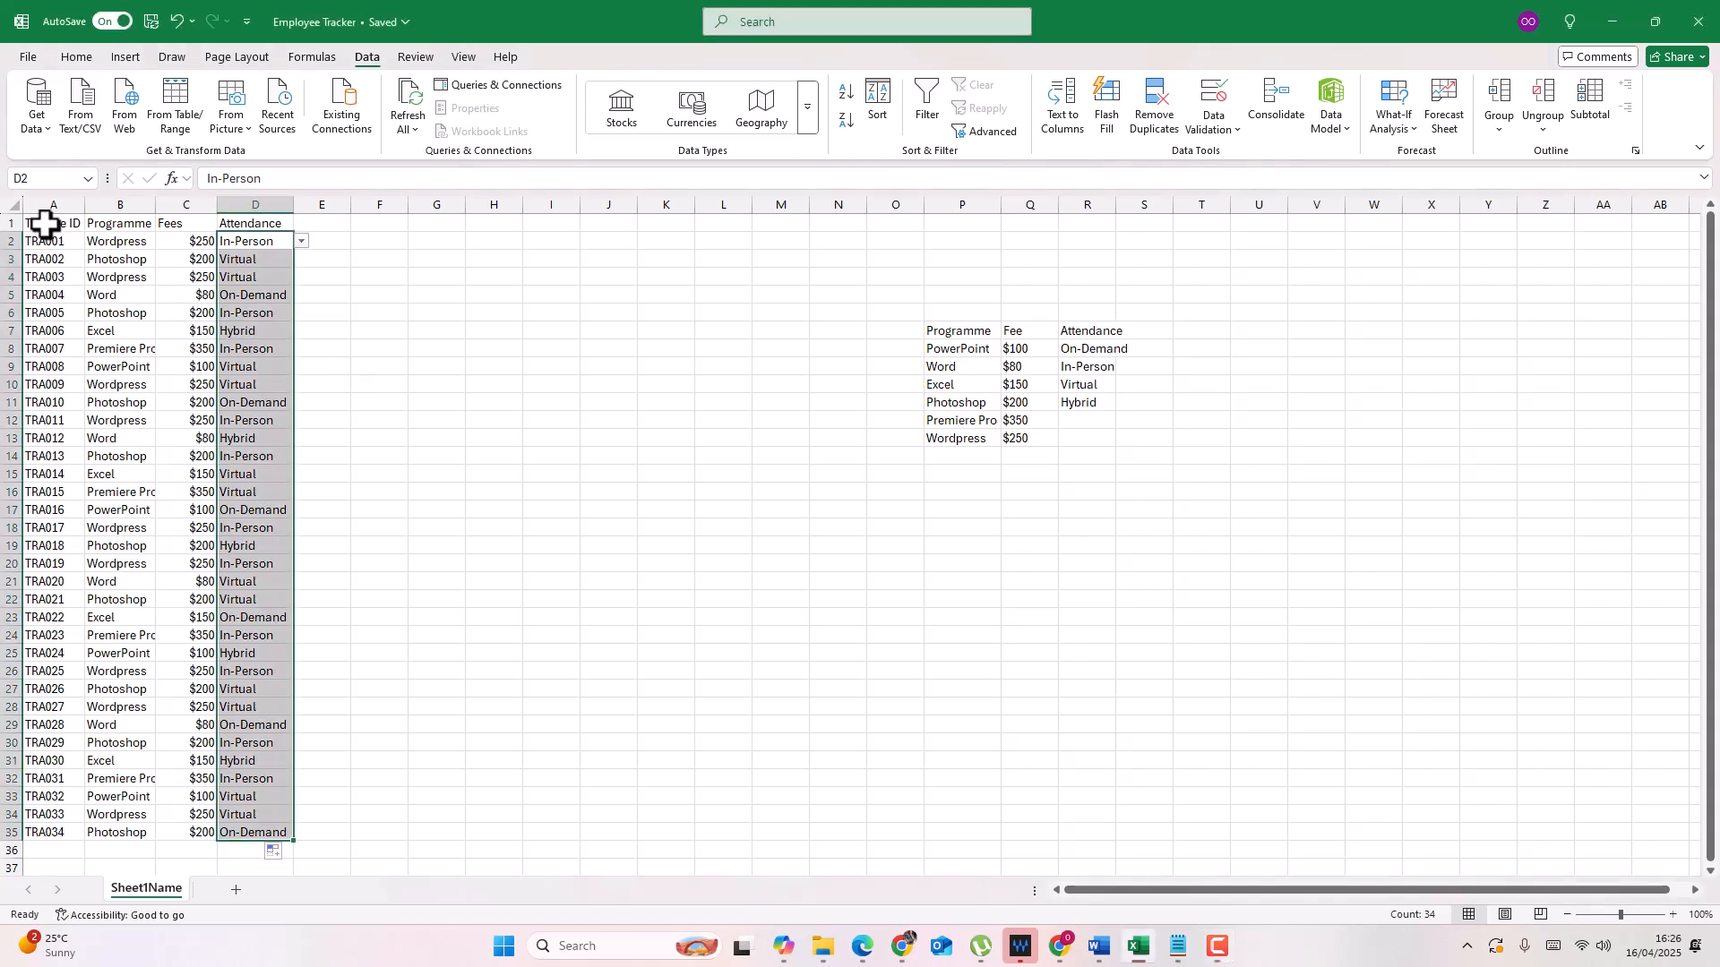
left_click(46, 224)
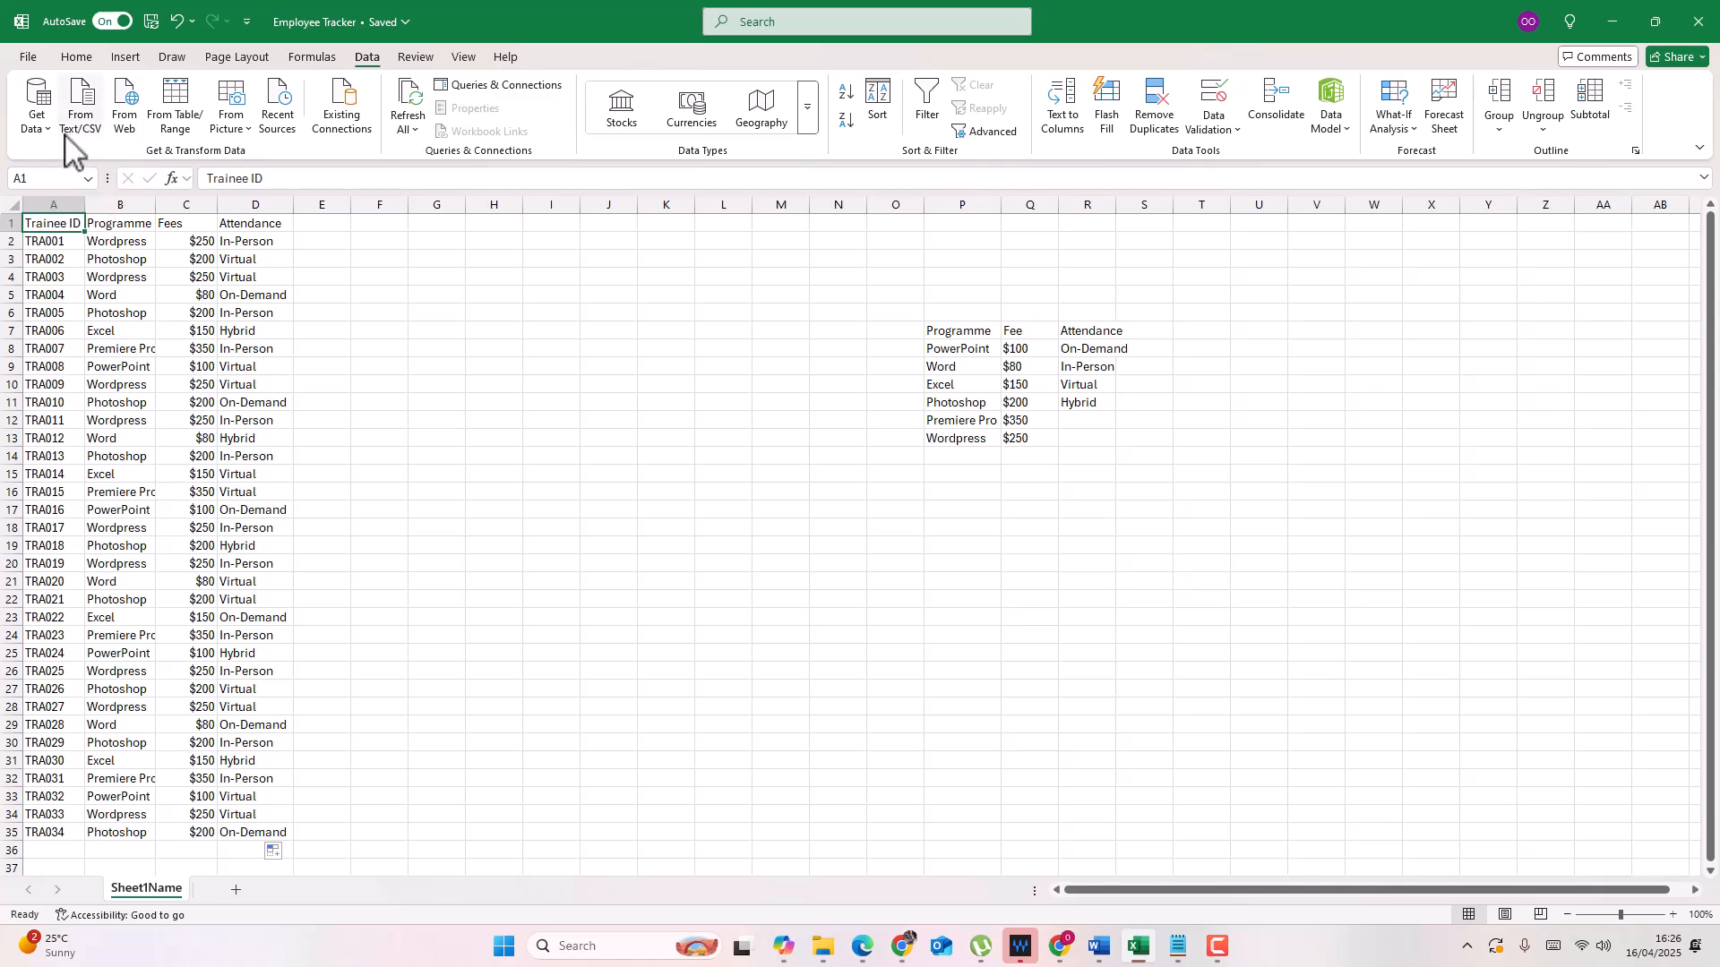
left_click(32, 57)
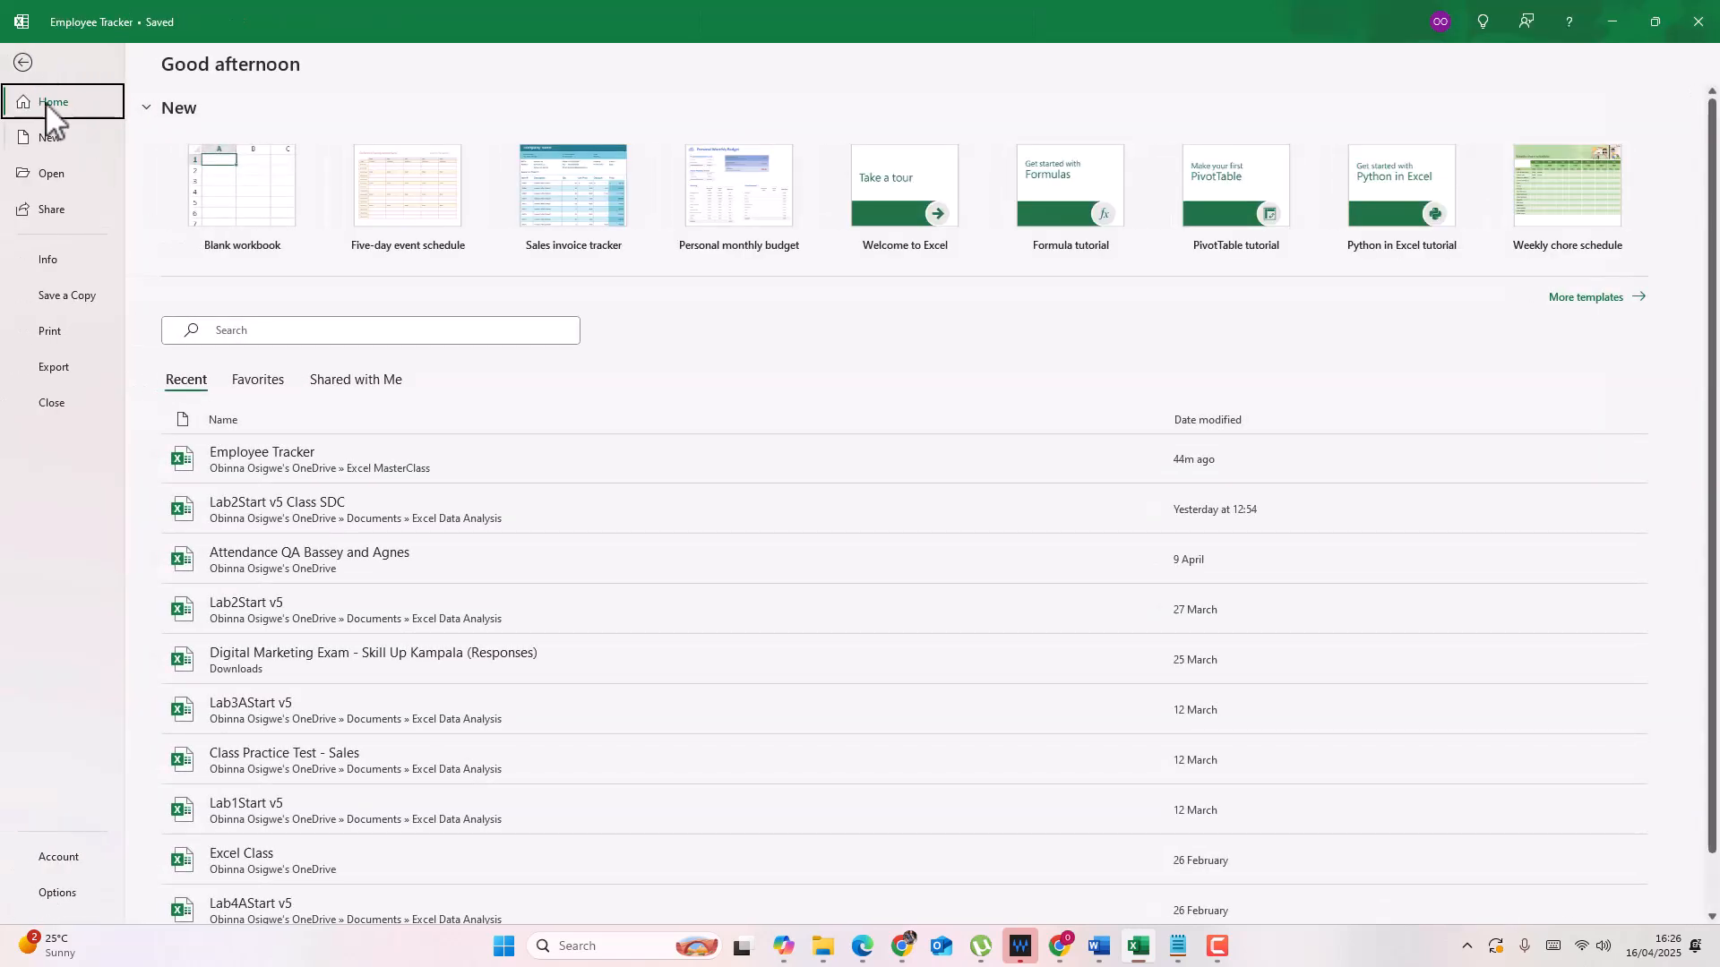
left_click(22, 61)
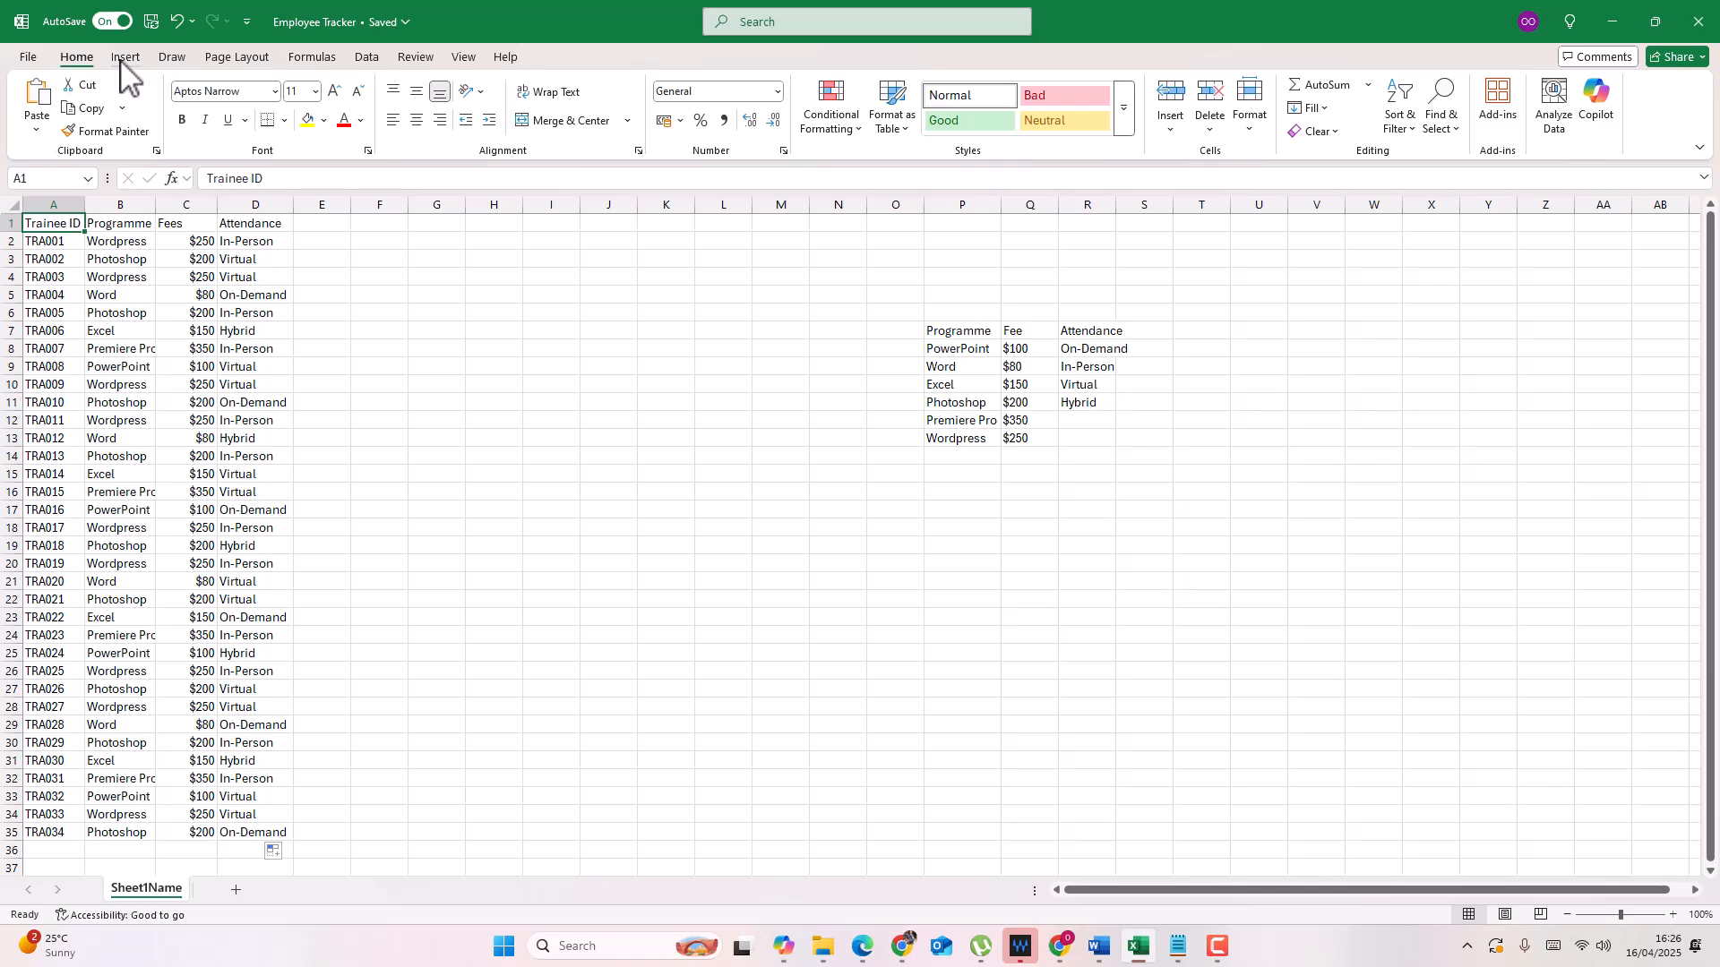
left_click(124, 57)
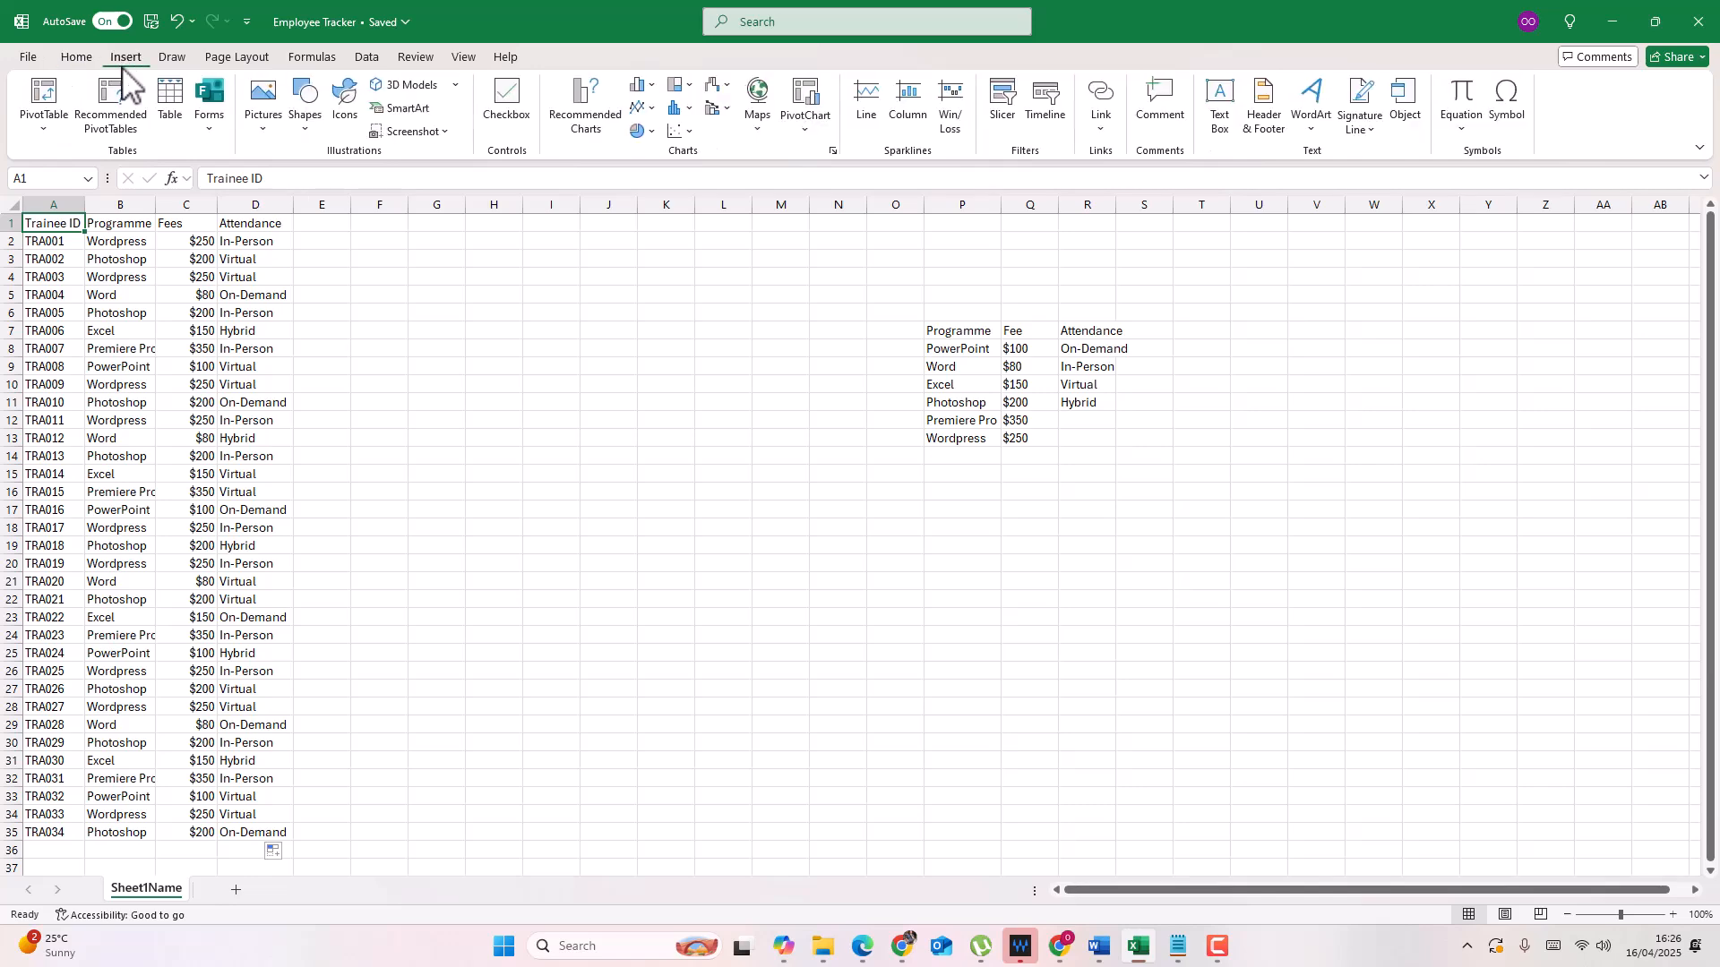
left_click(169, 101)
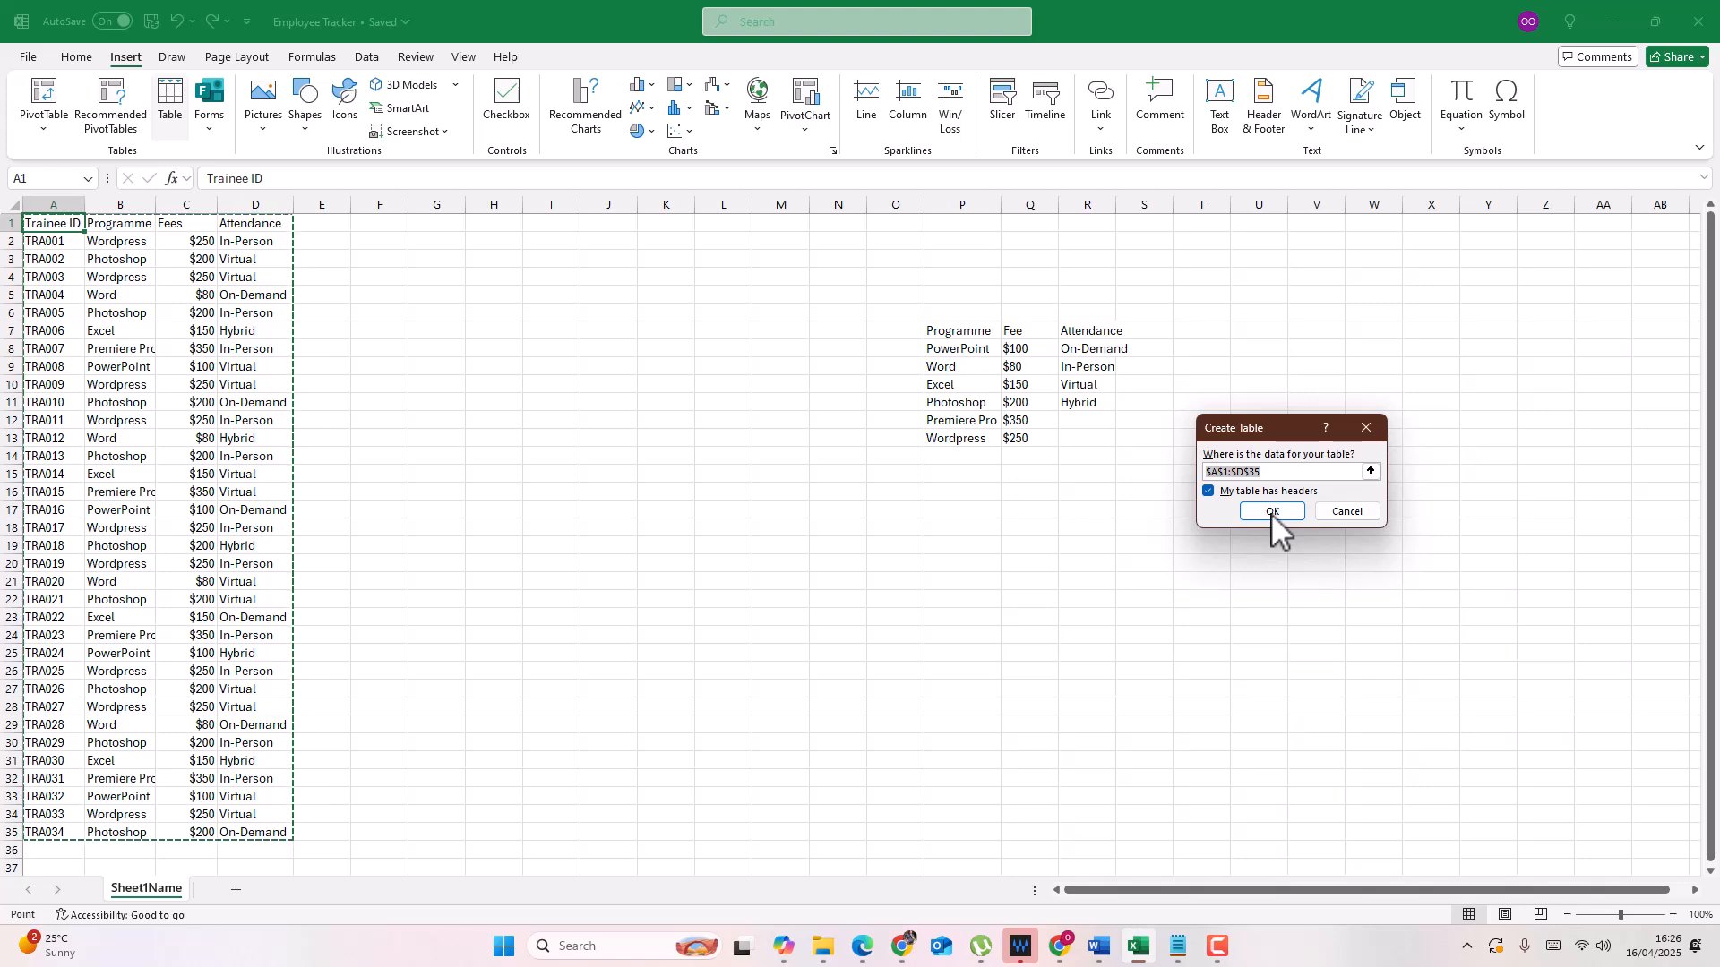
left_click(1271, 511)
left_click(1271, 513)
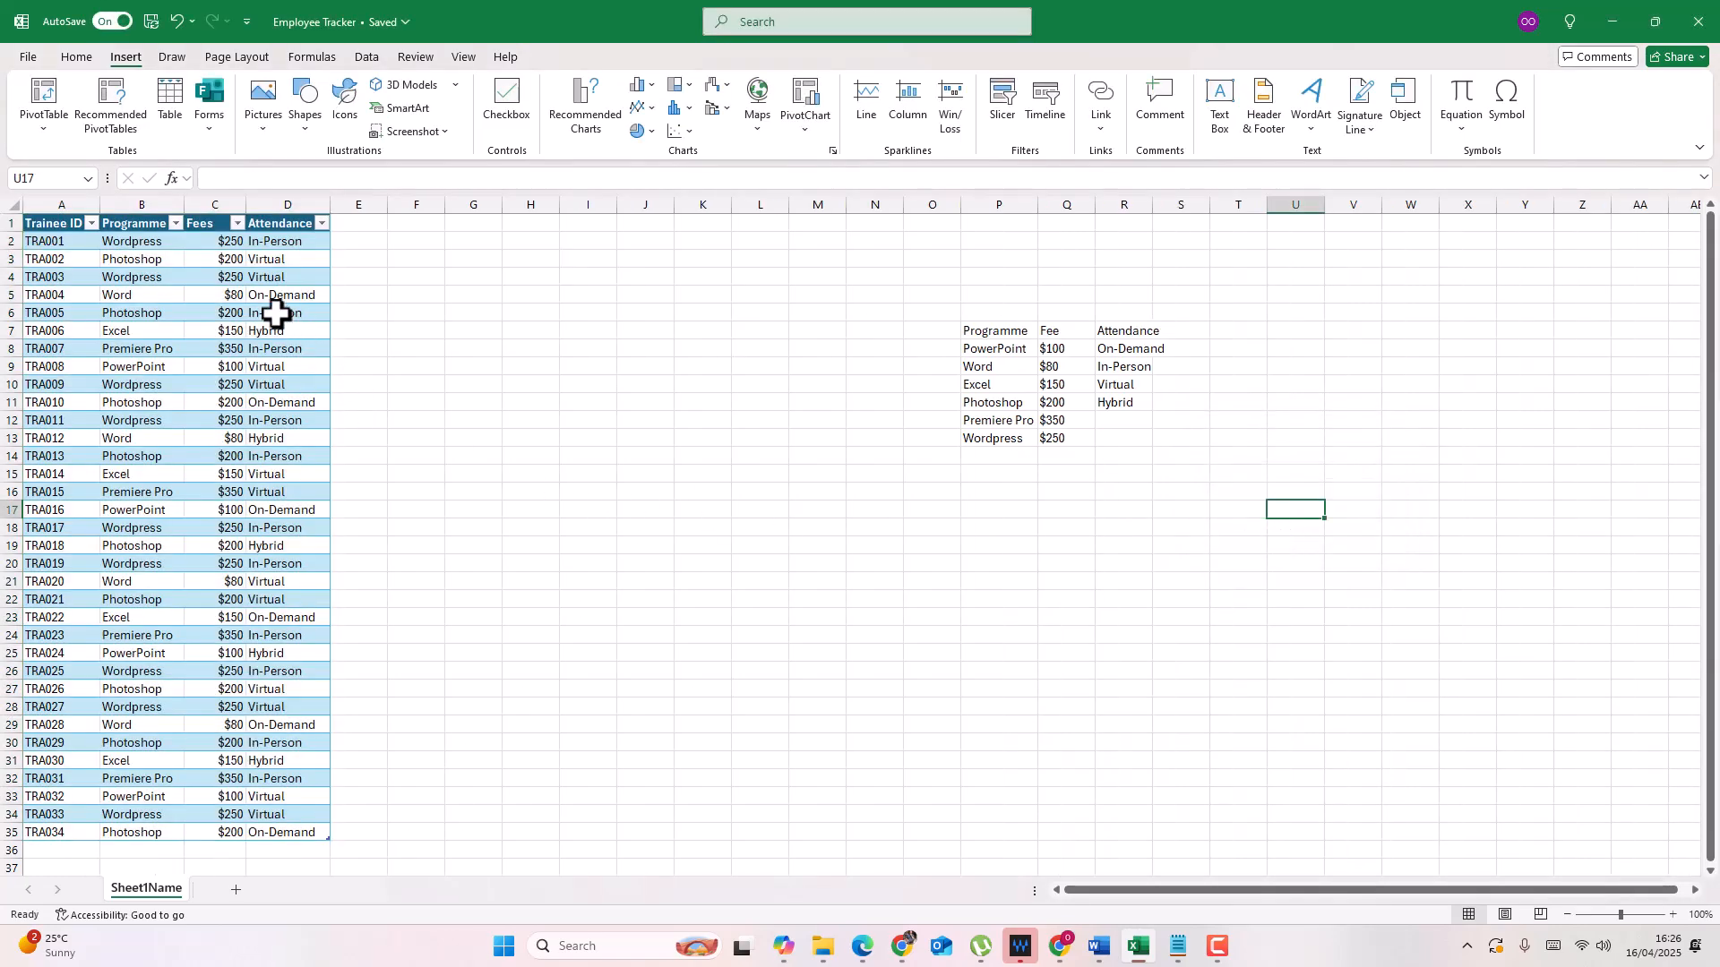
double_click(101, 204)
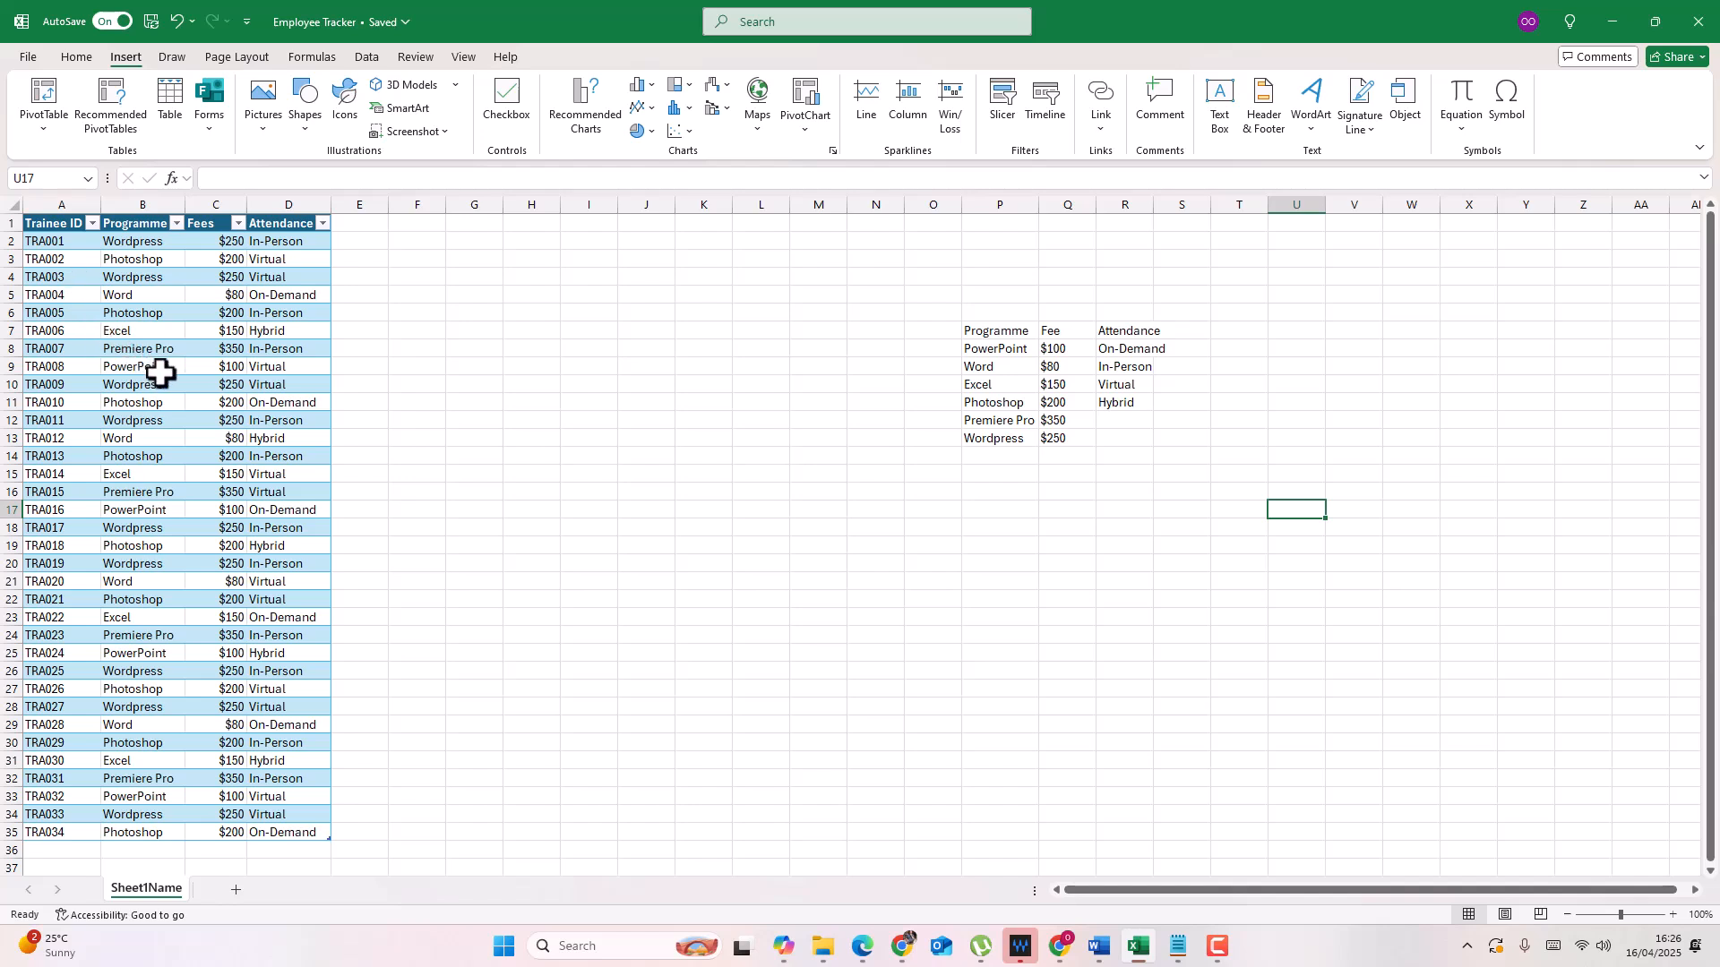
Step: Filter the table's Attendance column to show only Hybrid trainees
left_click(322, 223)
left_click(144, 457)
left_click(144, 474)
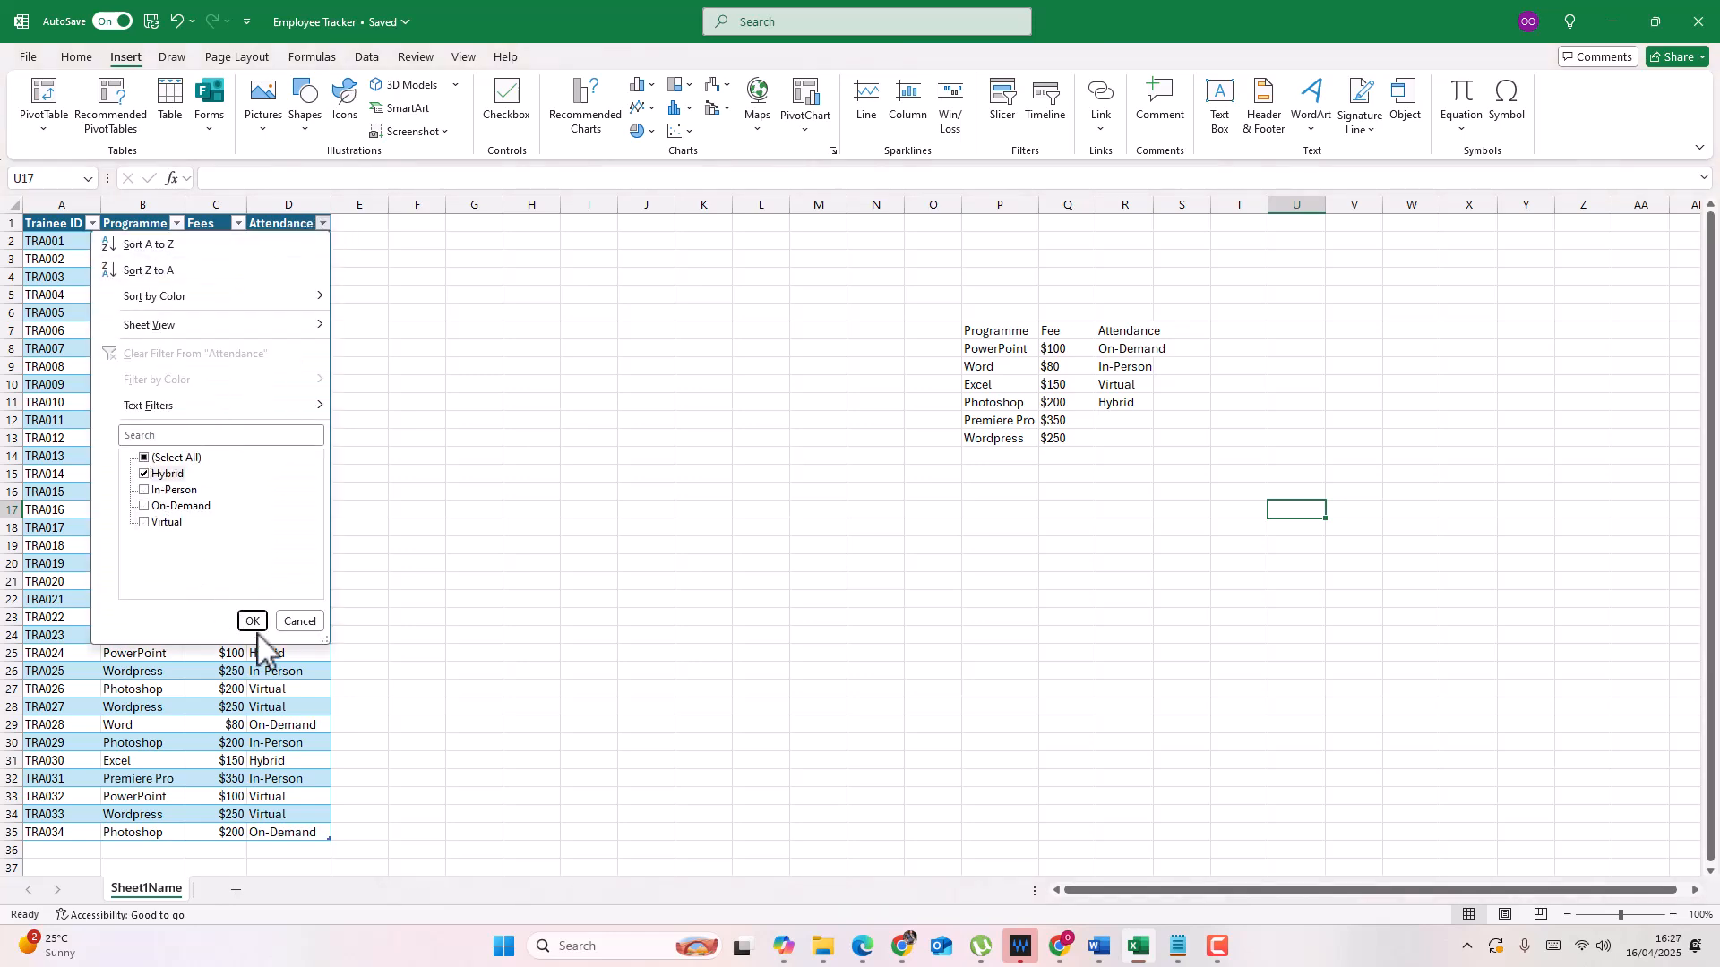
left_click(254, 623)
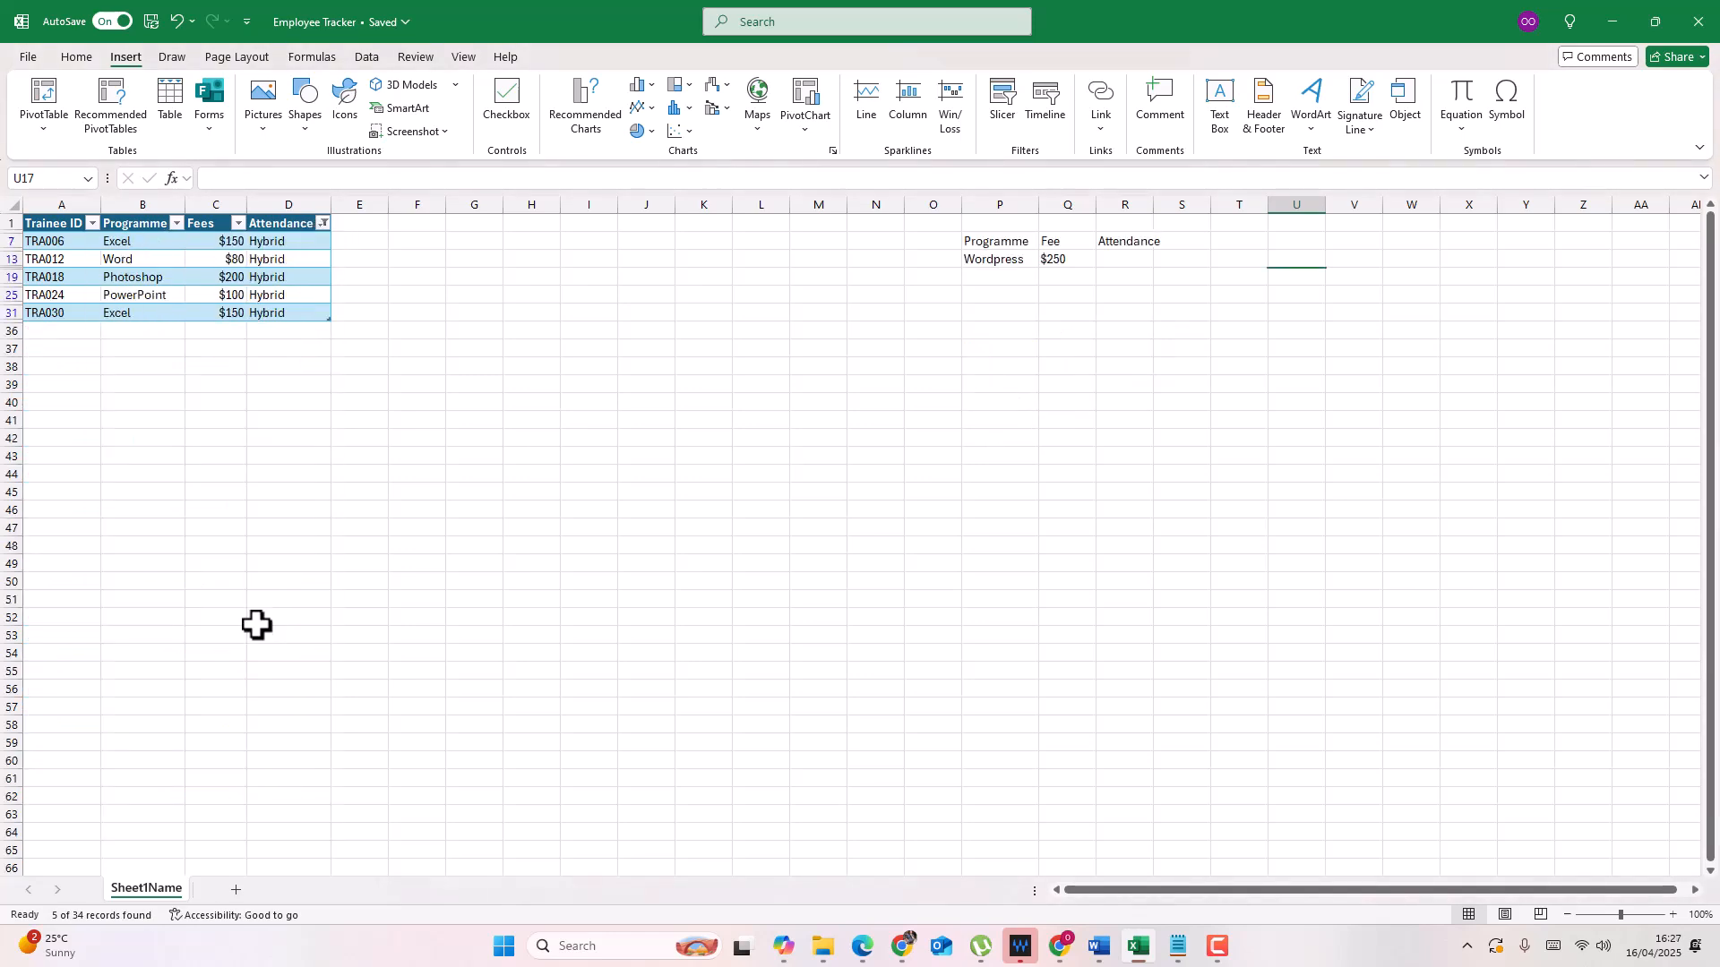
Step: Switch the Attendance filter to show only In-Person trainees
left_click(323, 223)
left_click(145, 457)
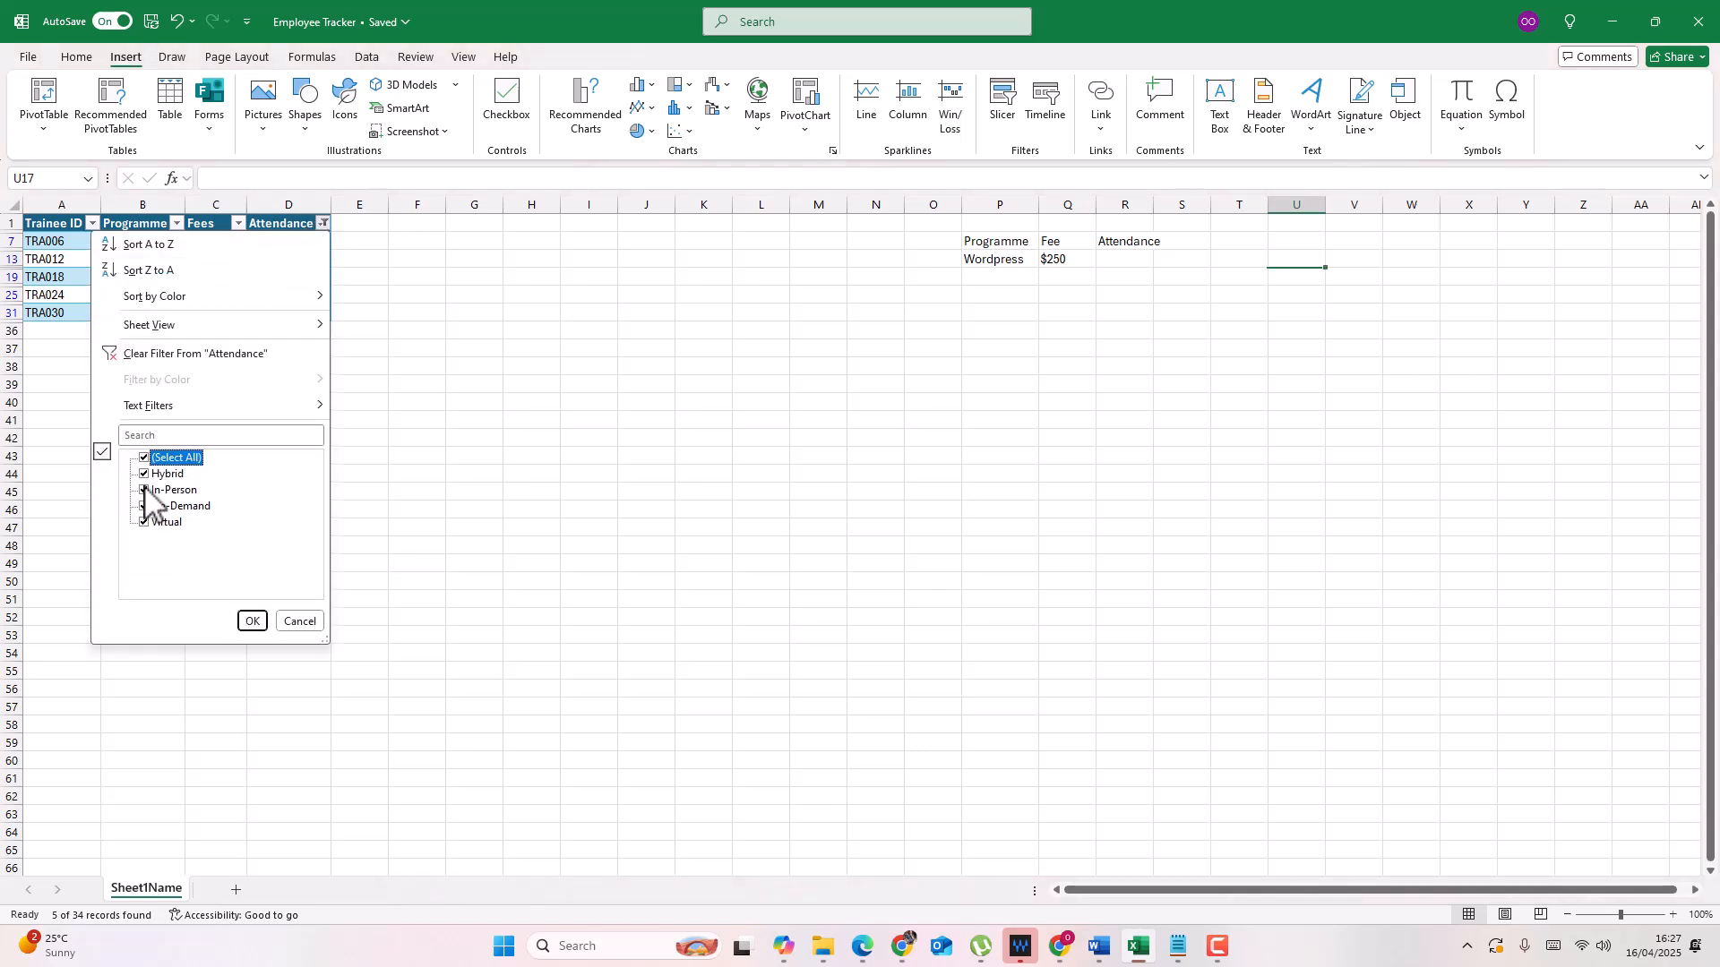
left_click(144, 458)
left_click(144, 490)
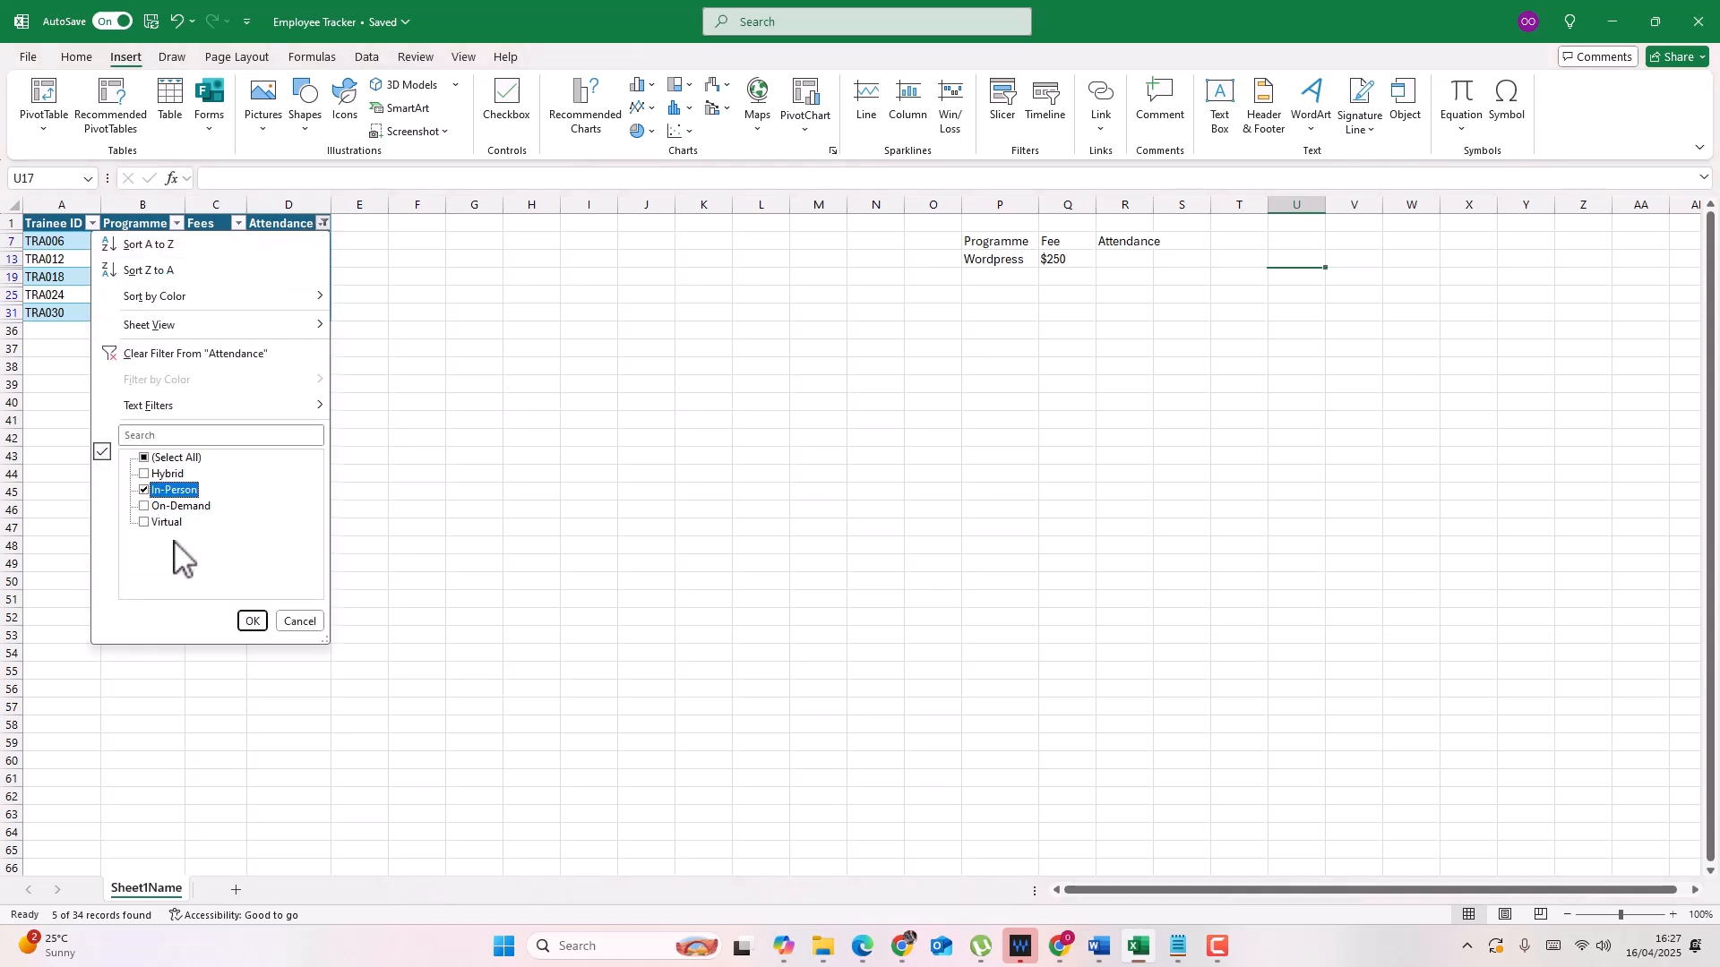
left_click(252, 621)
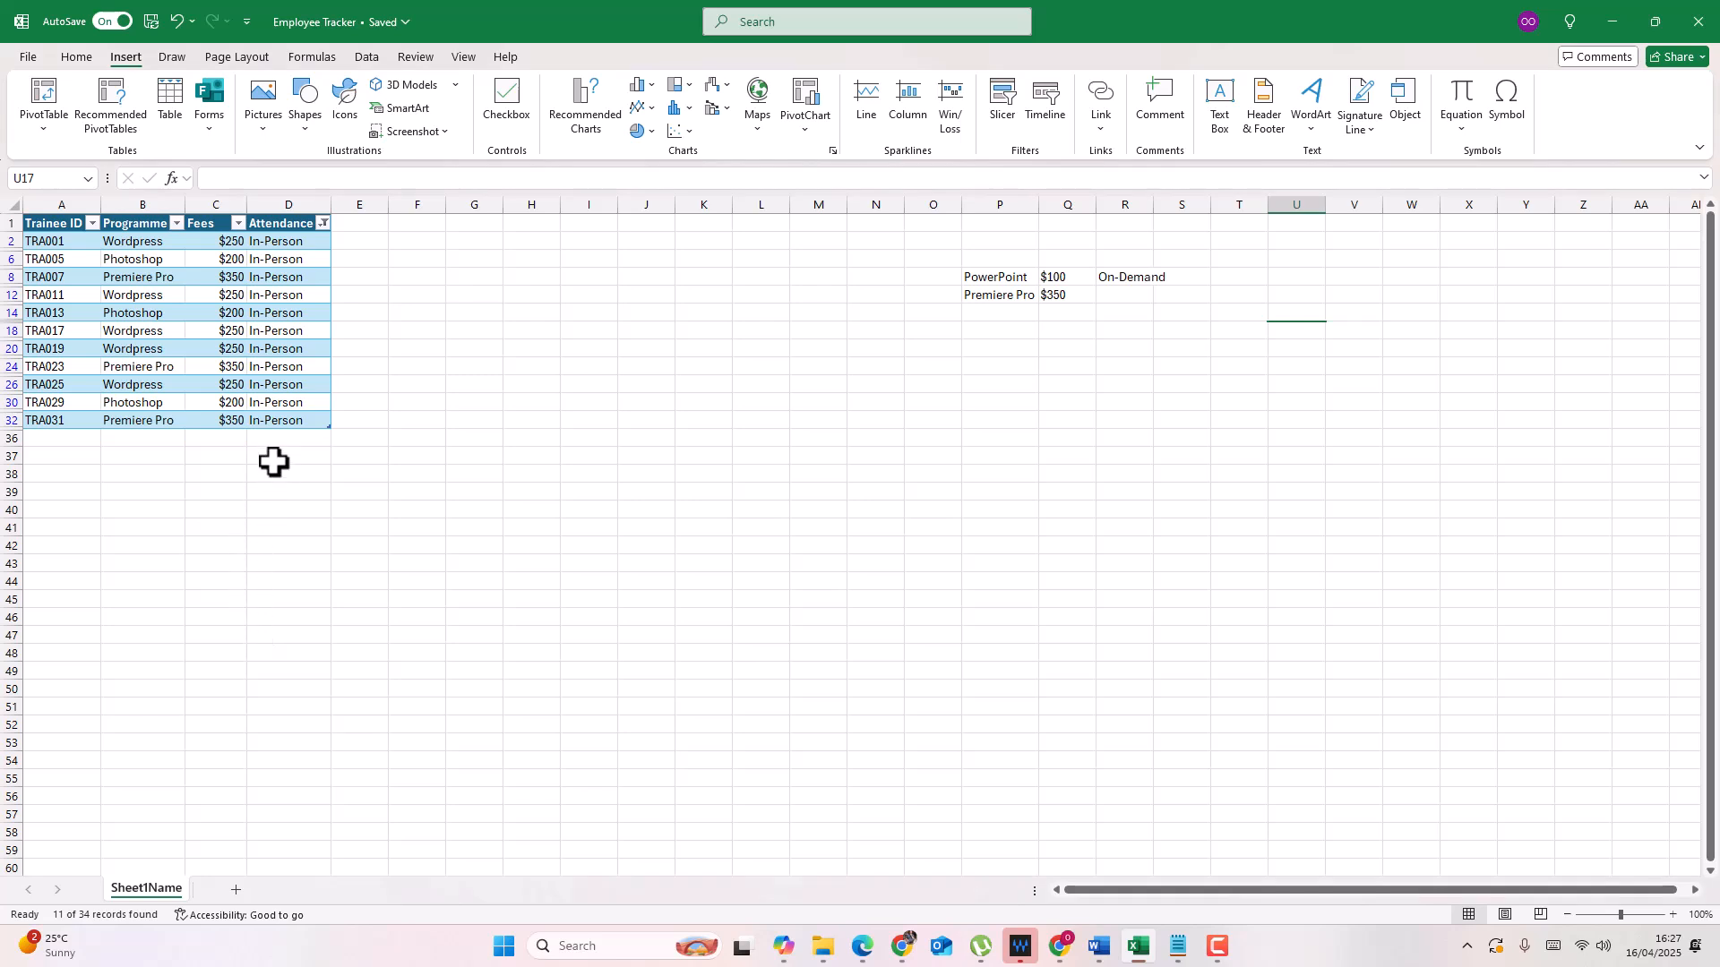
Step: Add a total row beneath the trainee table
left_click(278, 433)
left_click(282, 312)
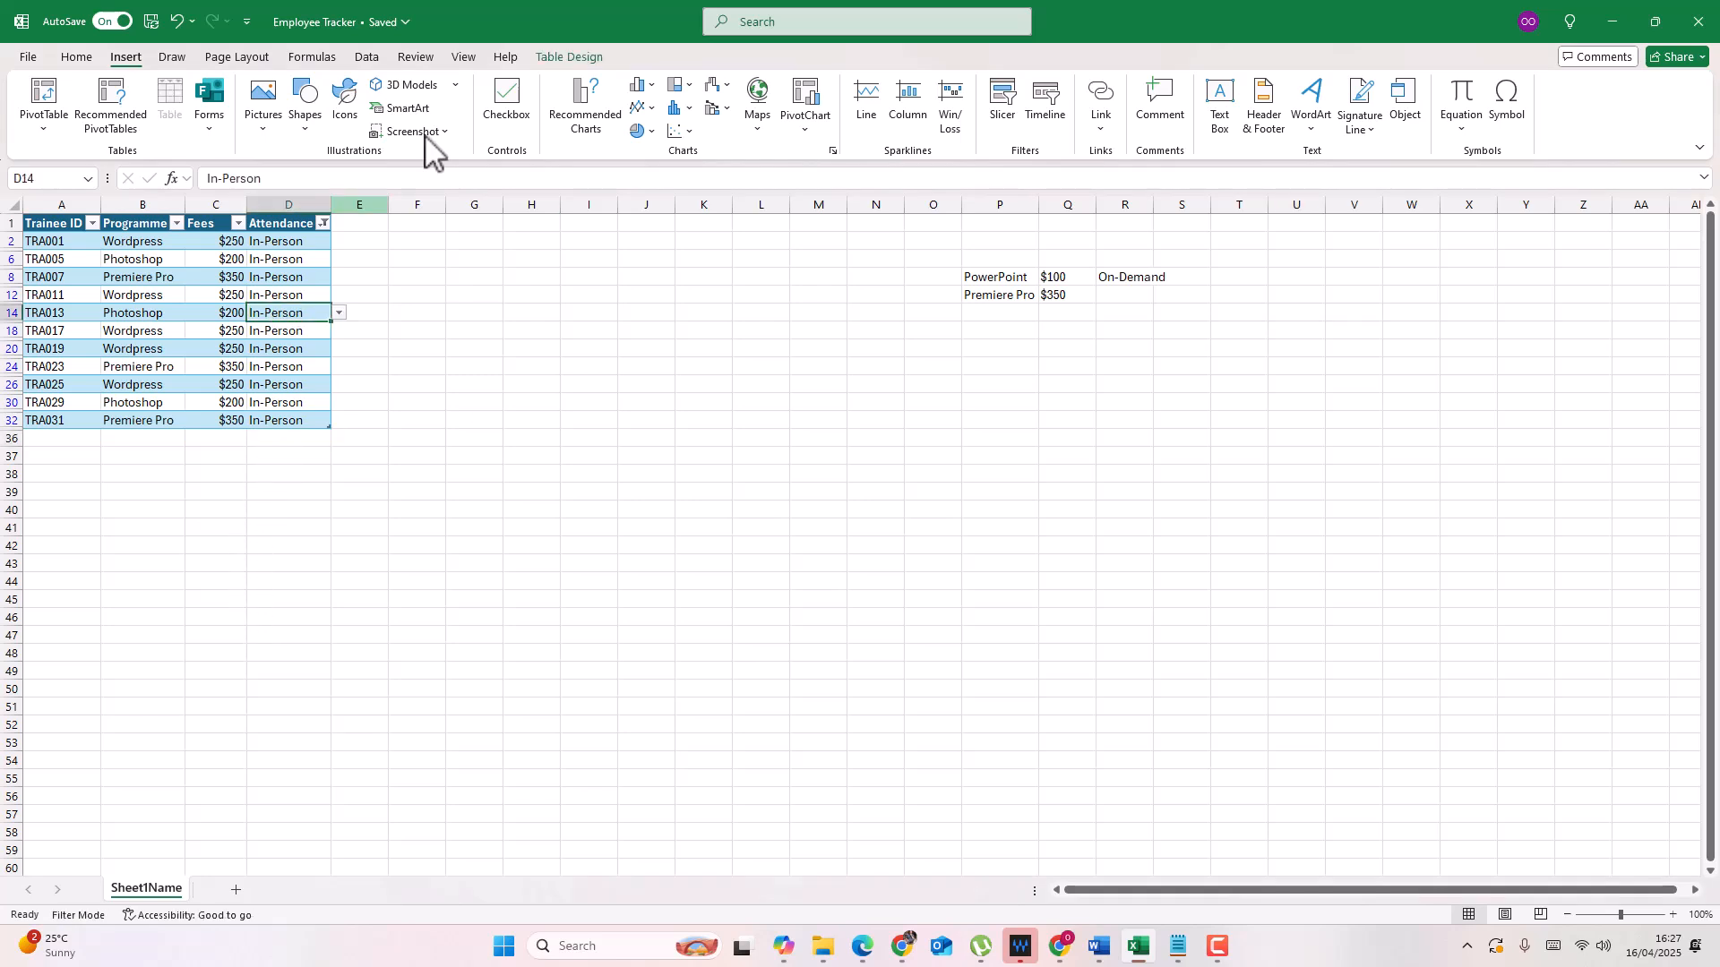
left_click(569, 57)
left_click(538, 108)
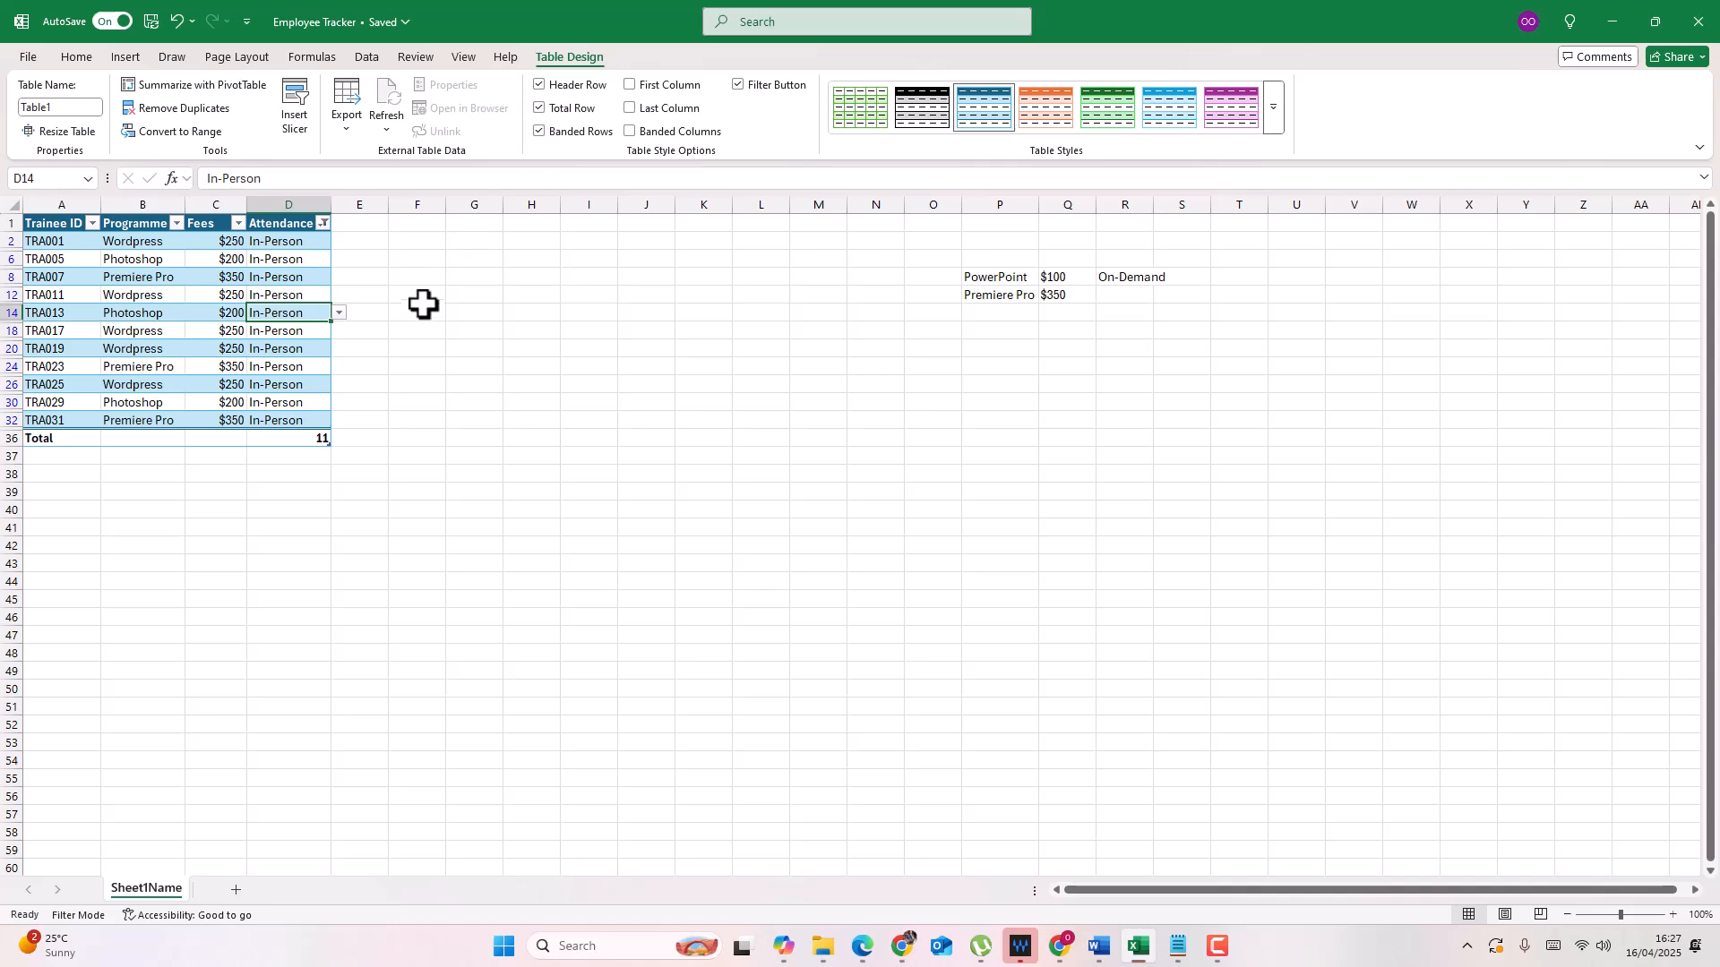
Step: Try the Sum function for the Programme column in the total row
left_click(163, 439)
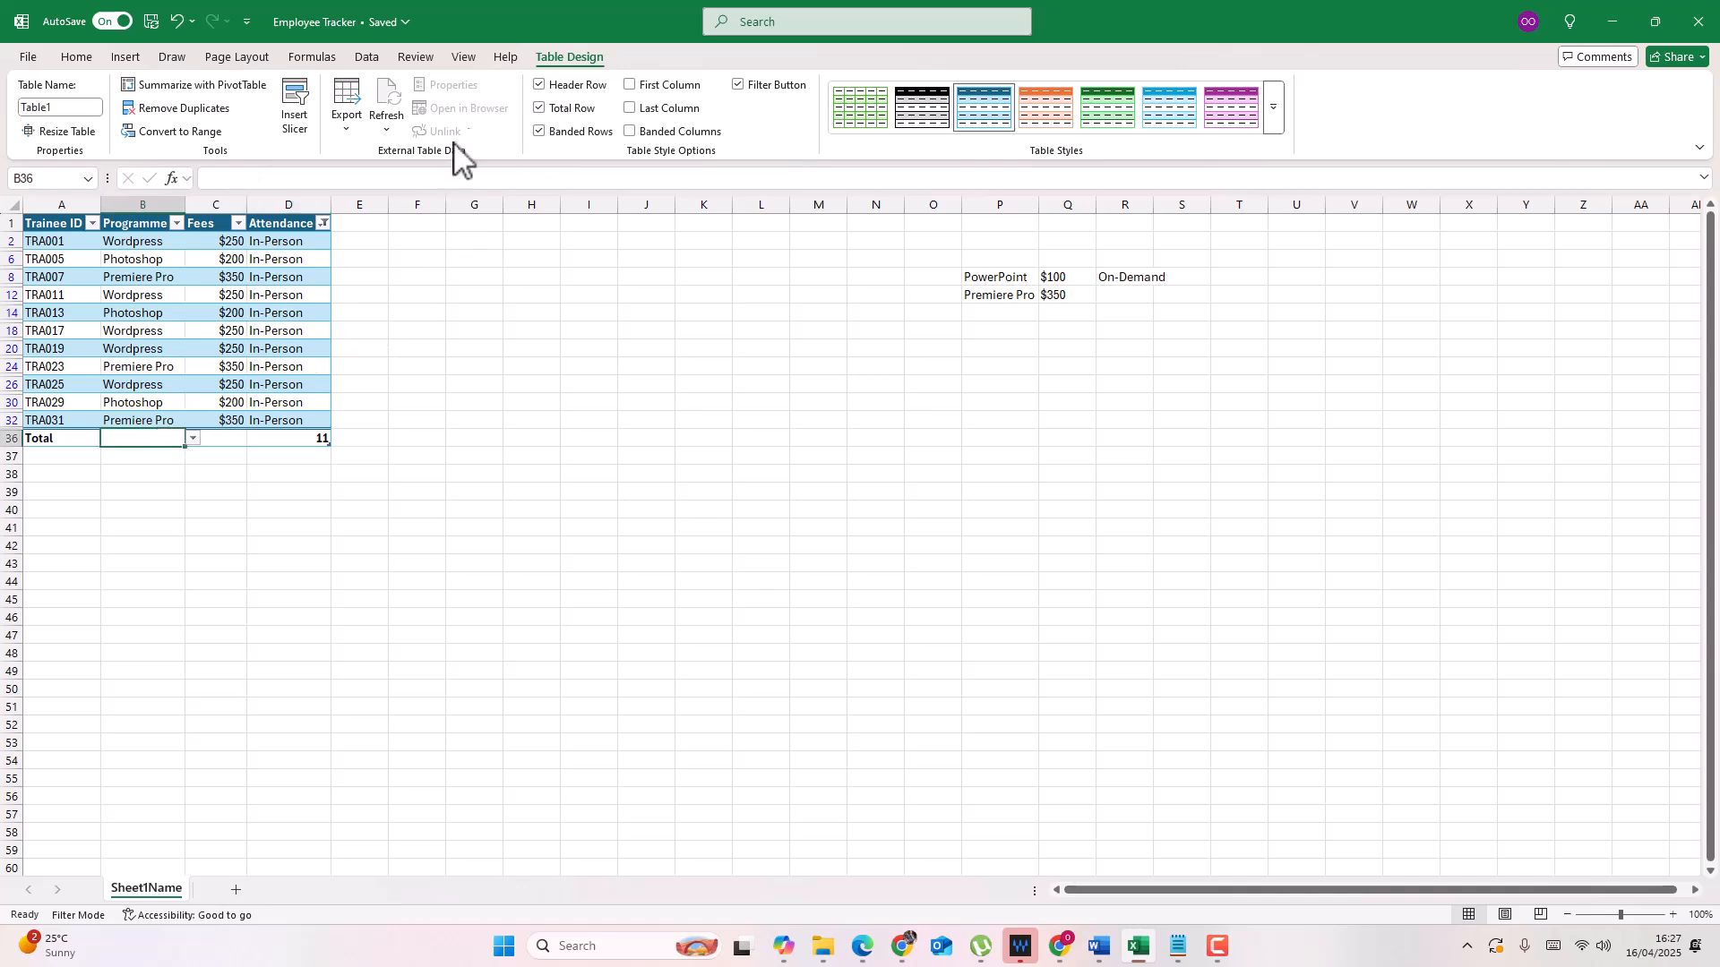
left_click(192, 438)
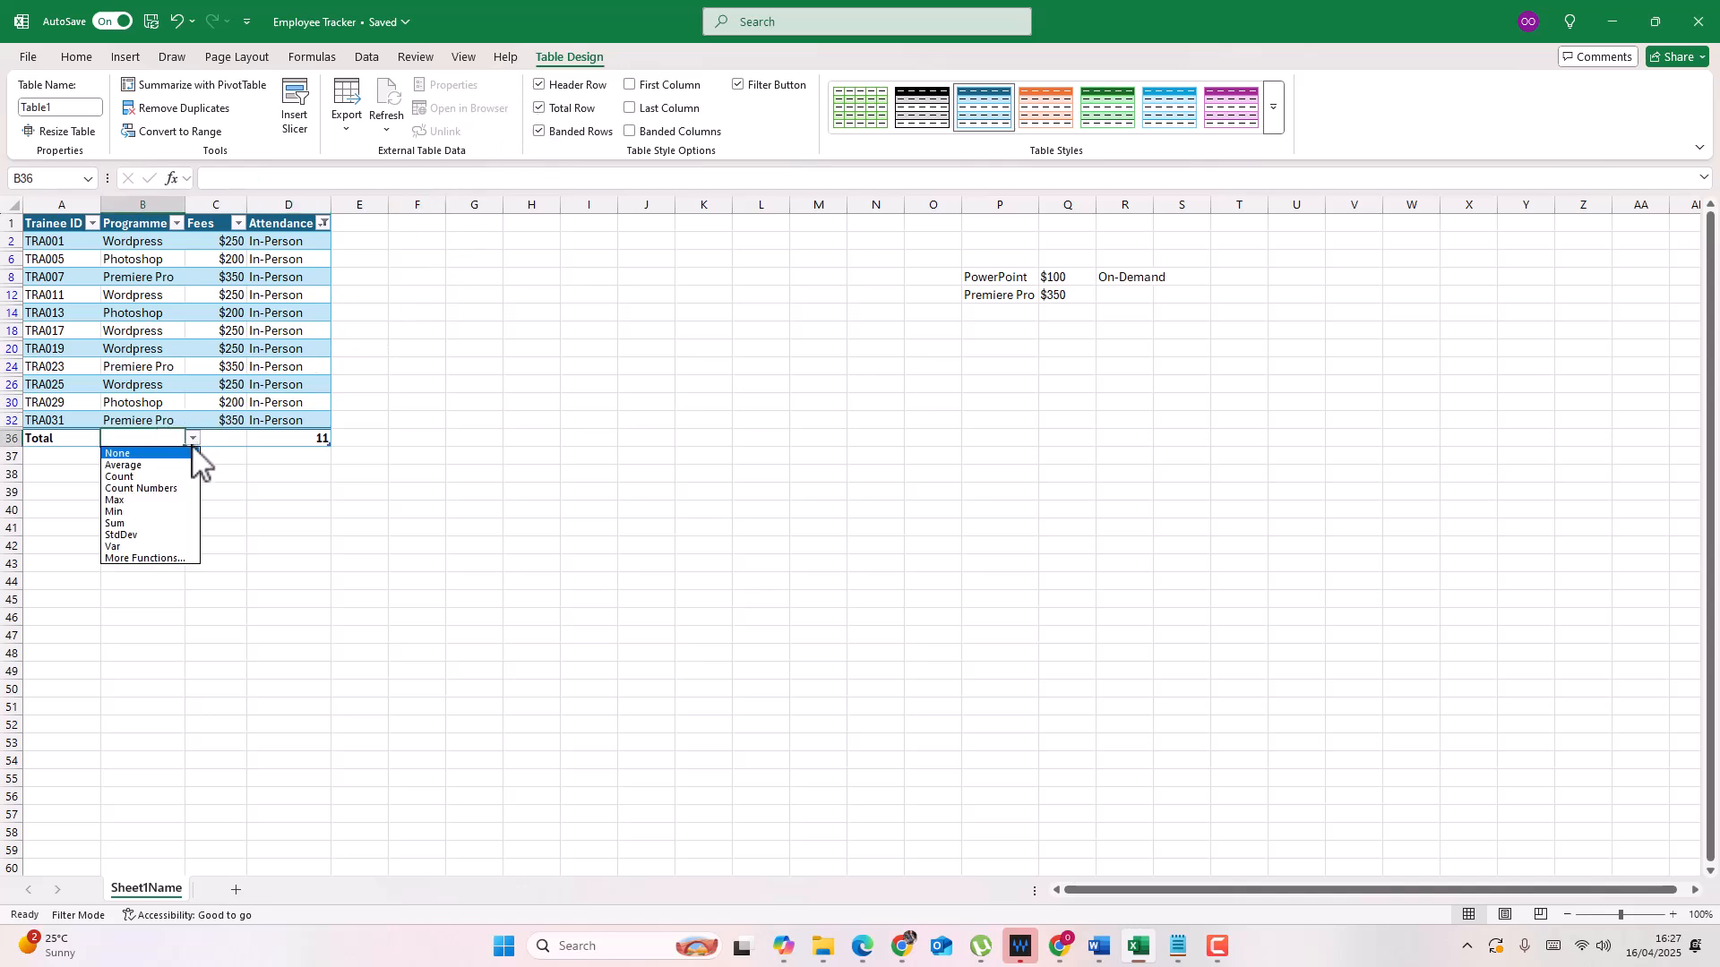
left_click(157, 524)
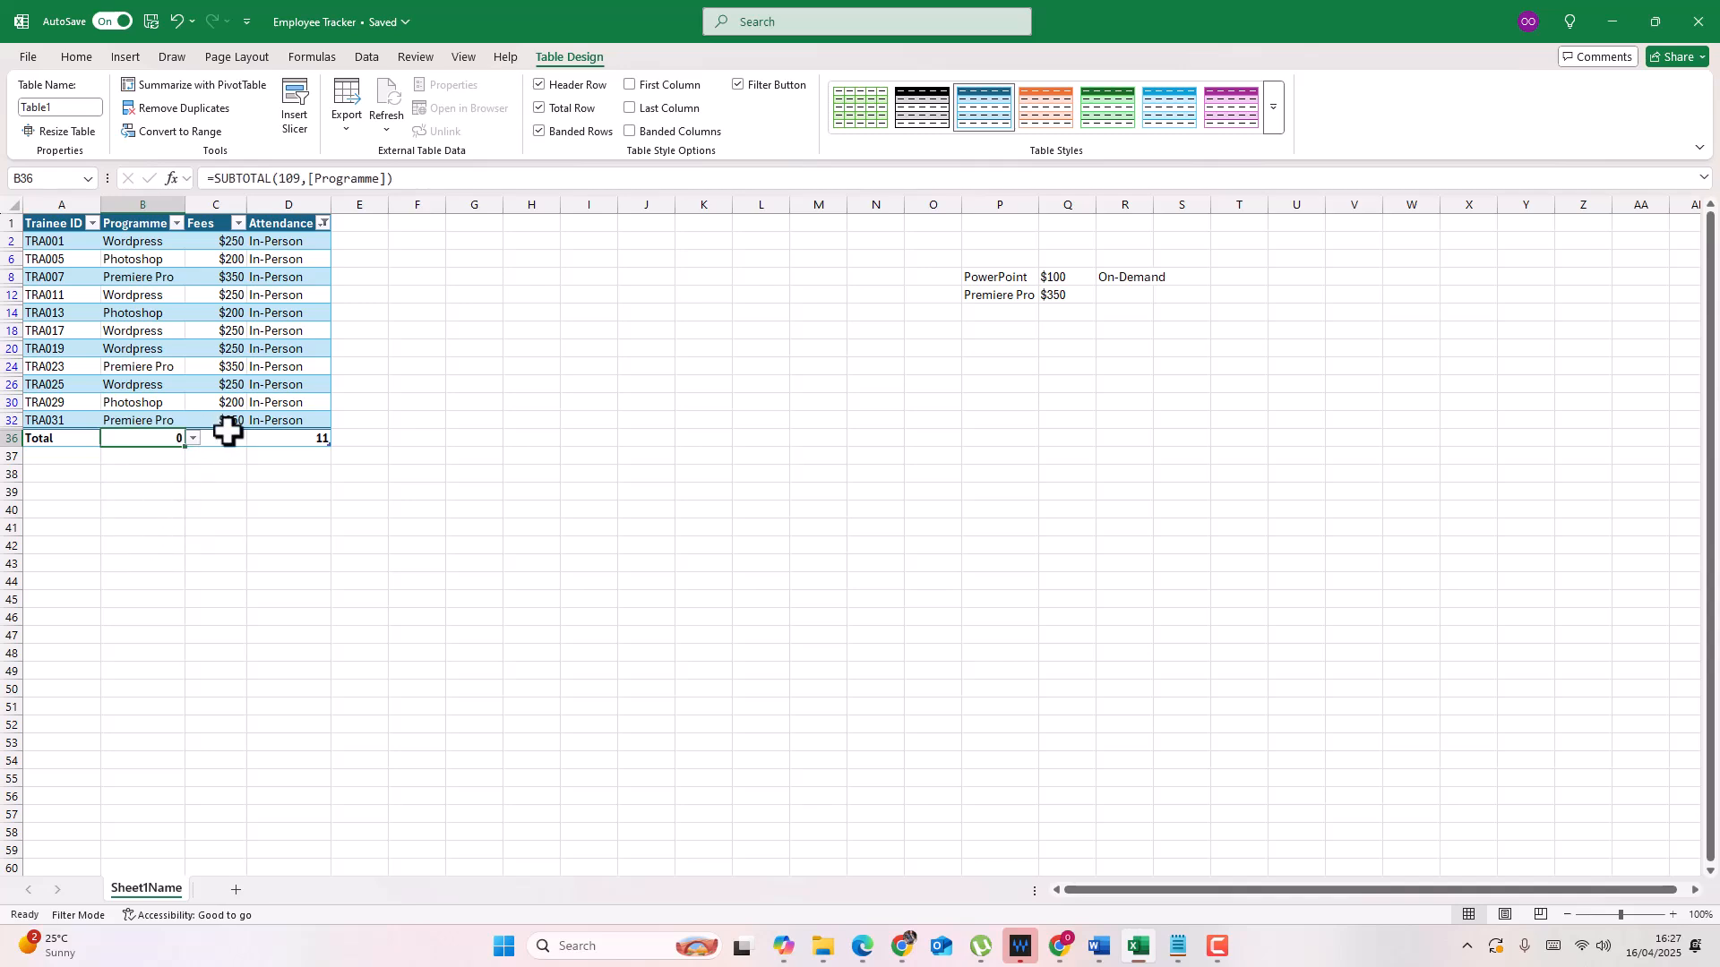
Step: Set the Fees column's total row cell to Sum
left_click(227, 435)
left_click(254, 438)
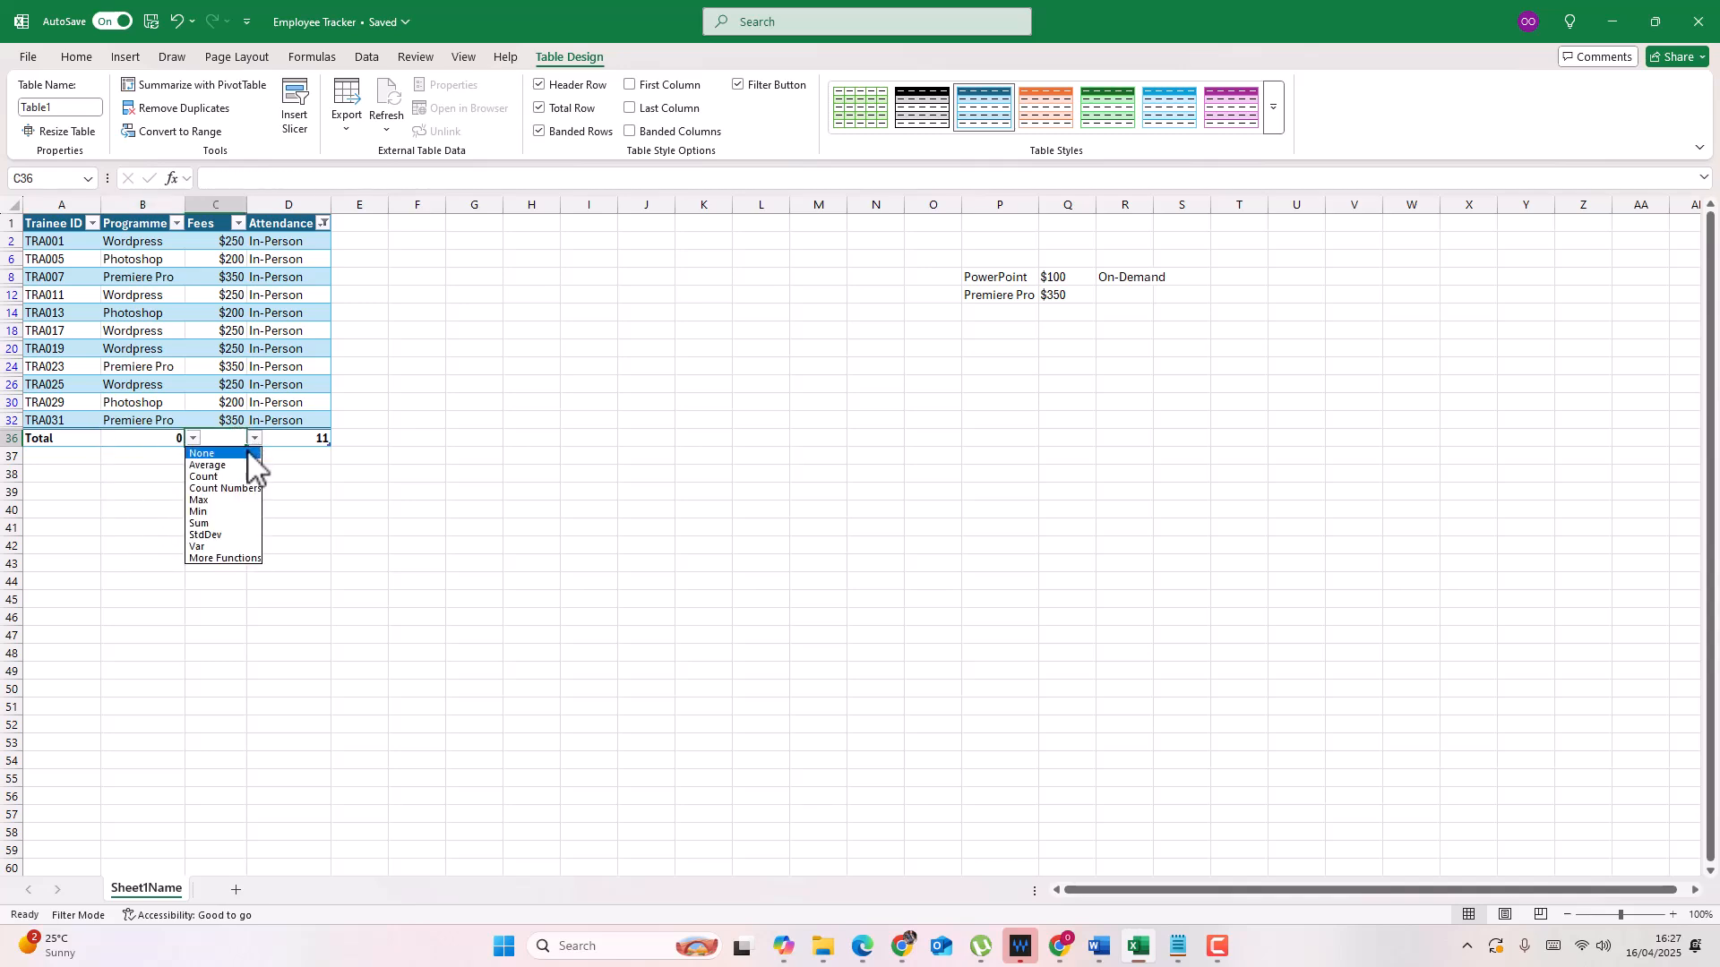
left_click(216, 523)
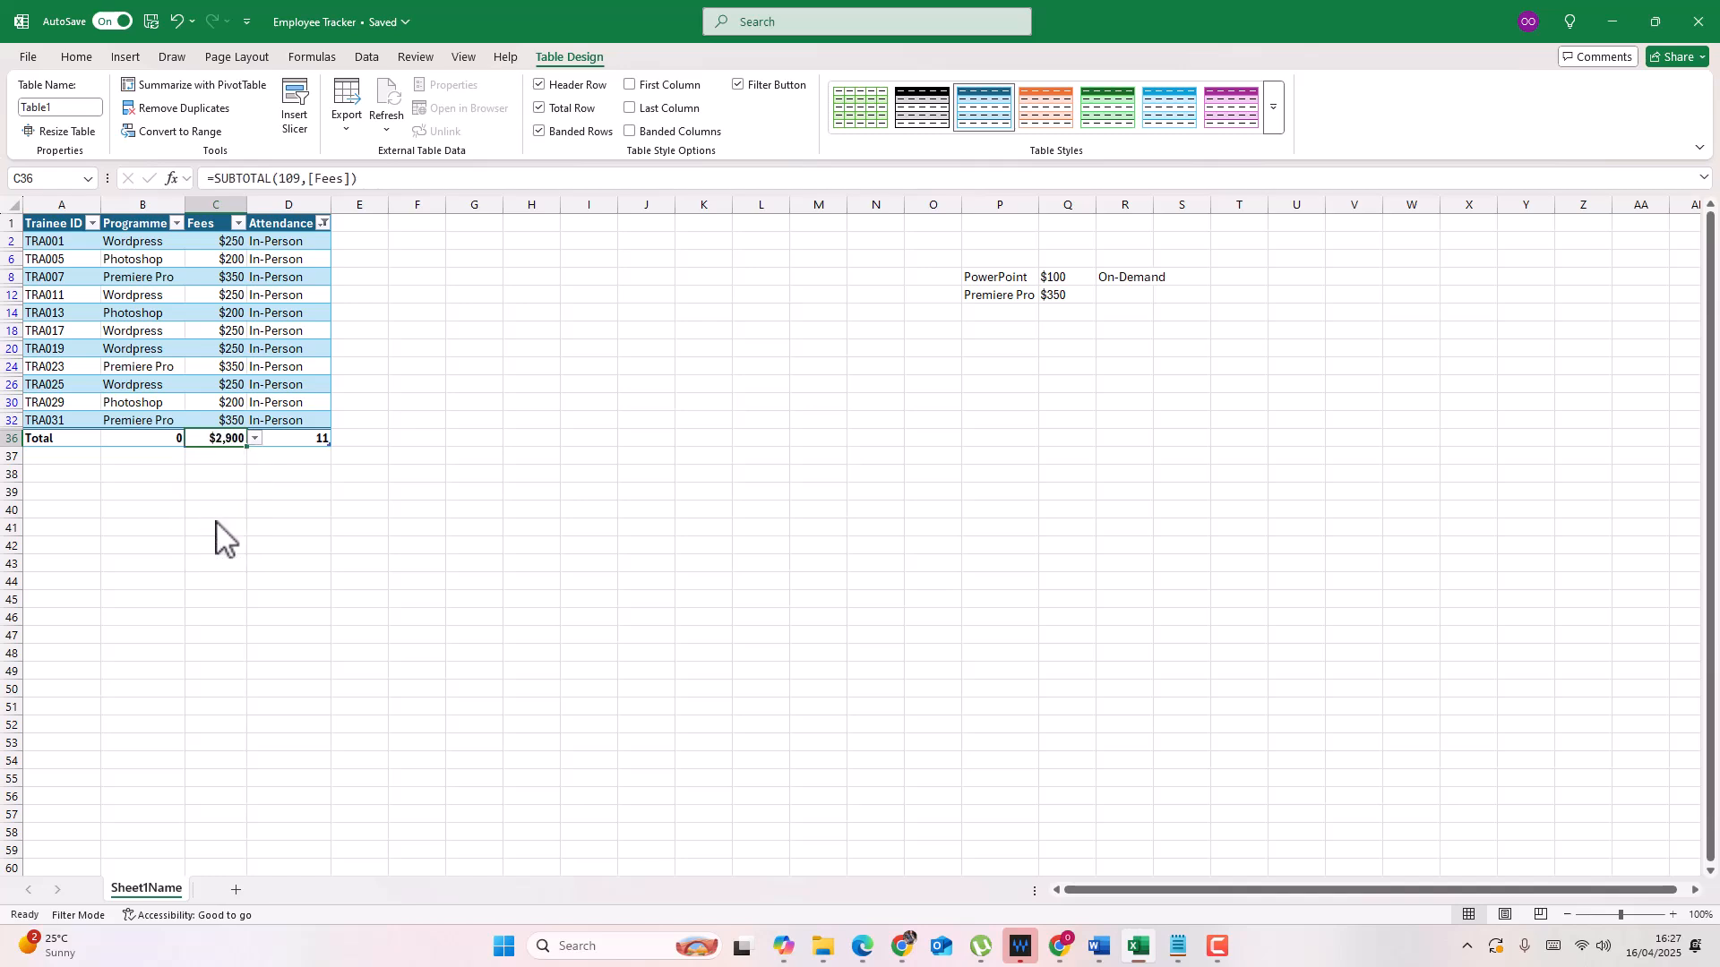
Step: Change the Programme column's total to Count and clear the filter from the Attendance column
left_click(165, 440)
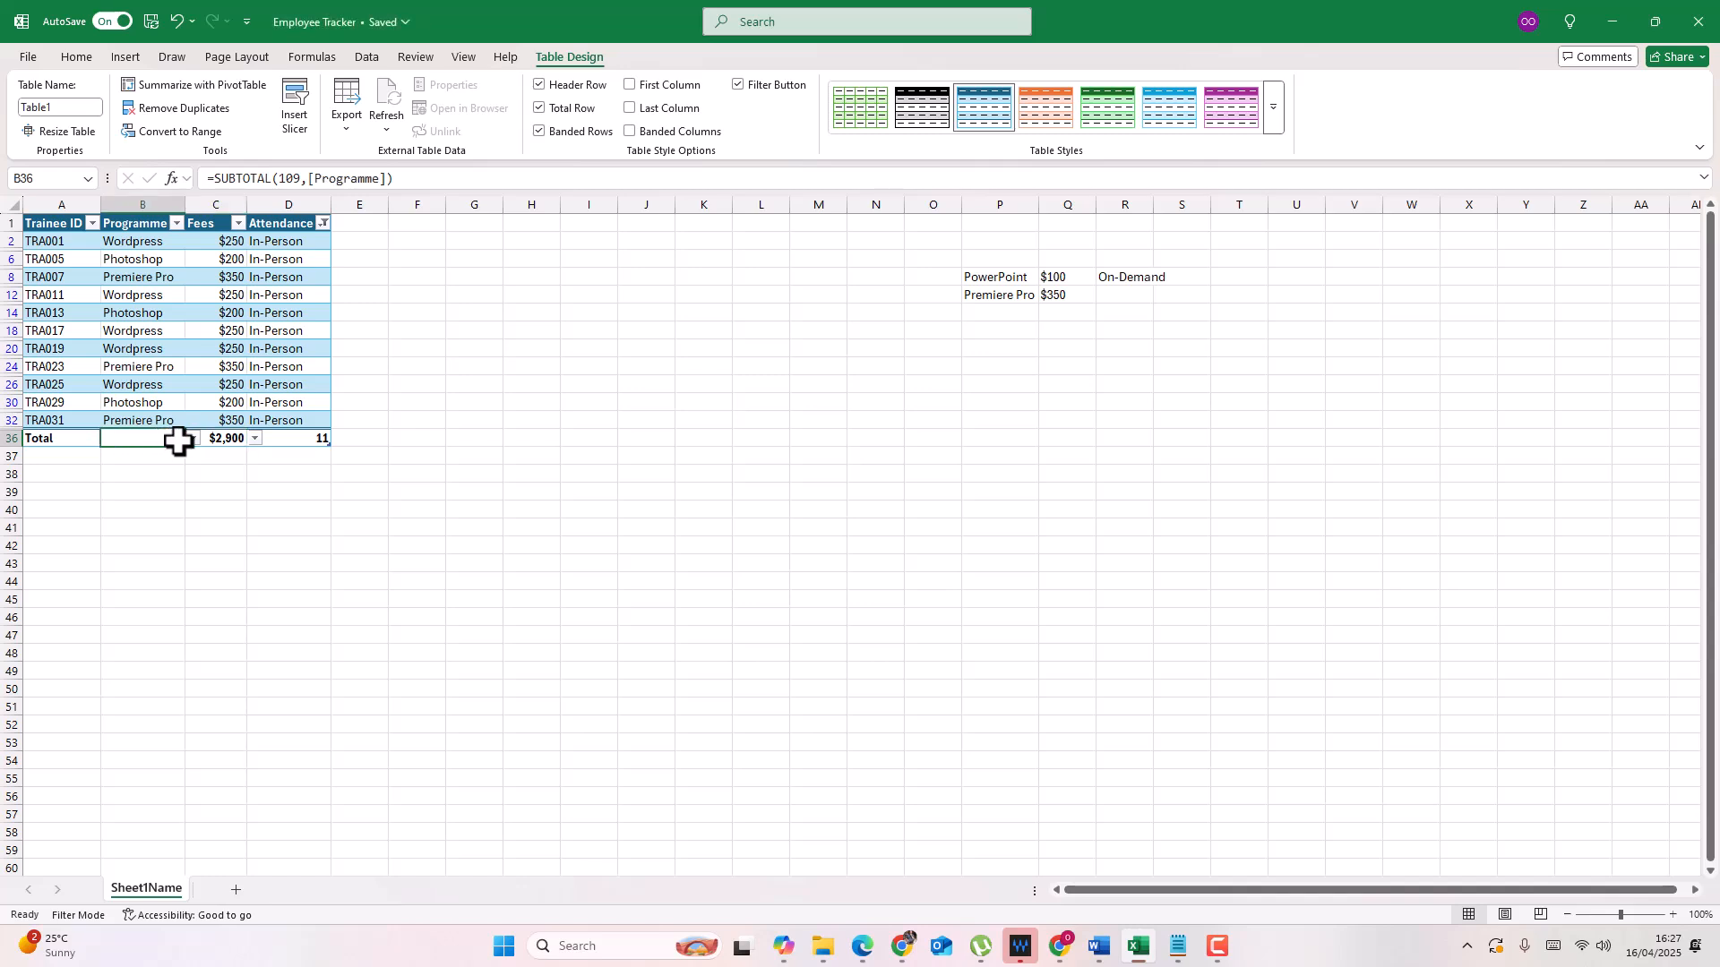
left_click(192, 439)
left_click(172, 476)
left_click(323, 223)
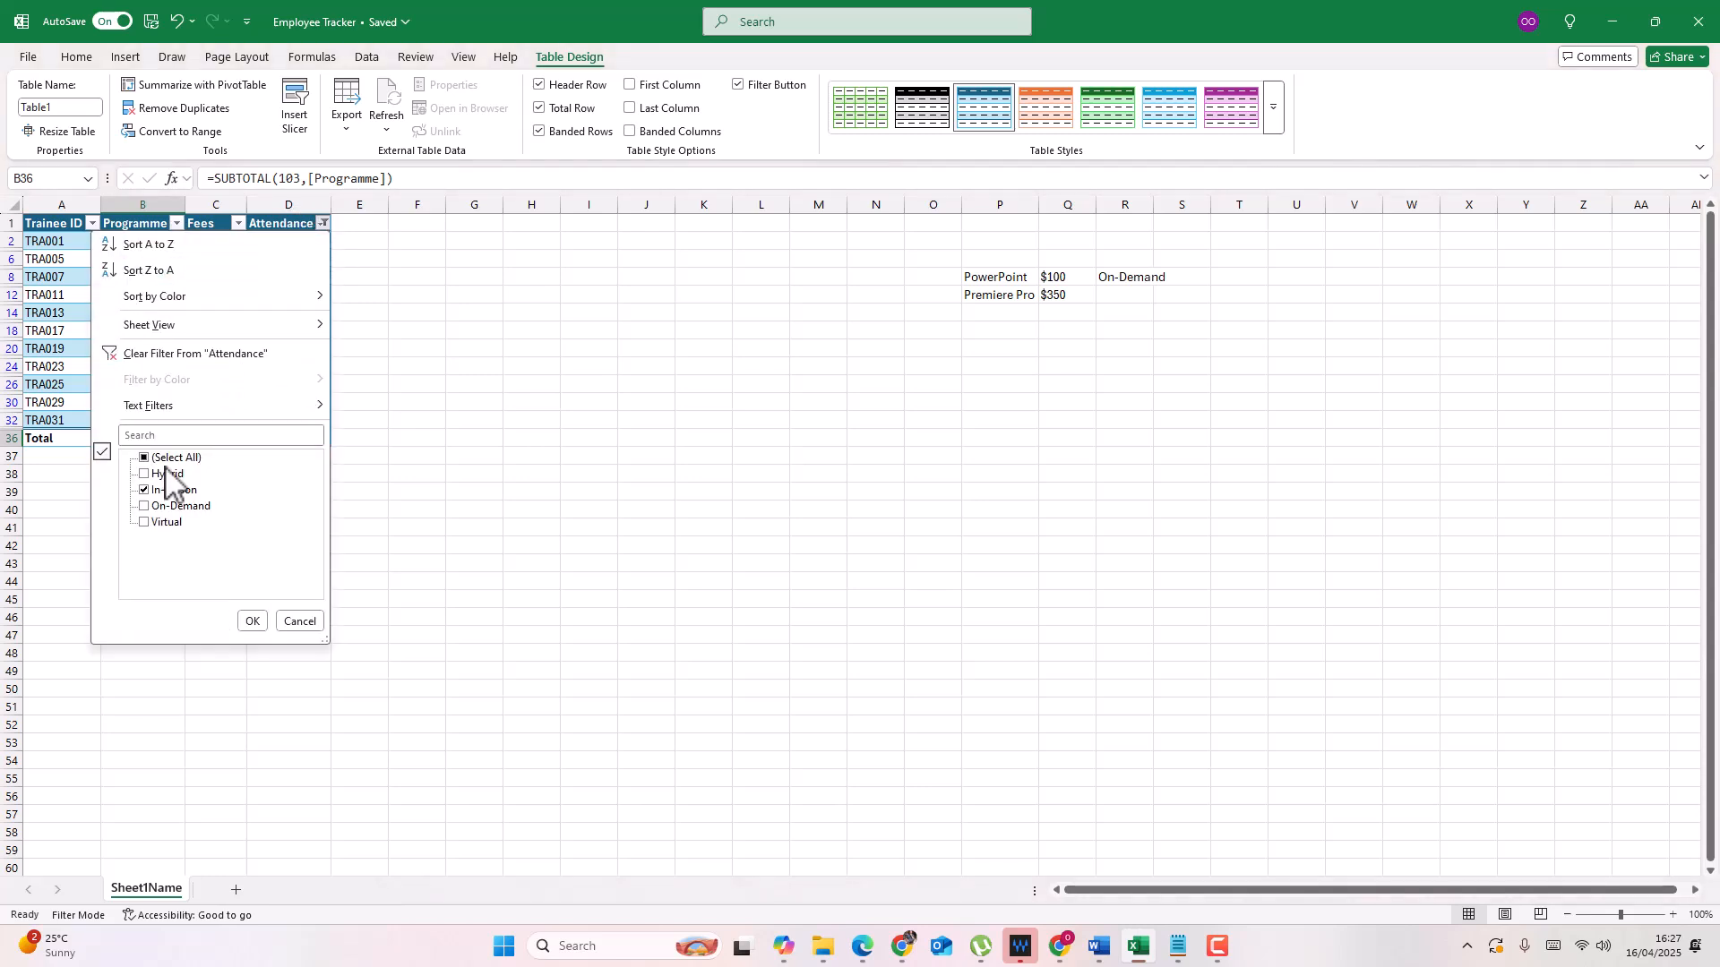
left_click(139, 353)
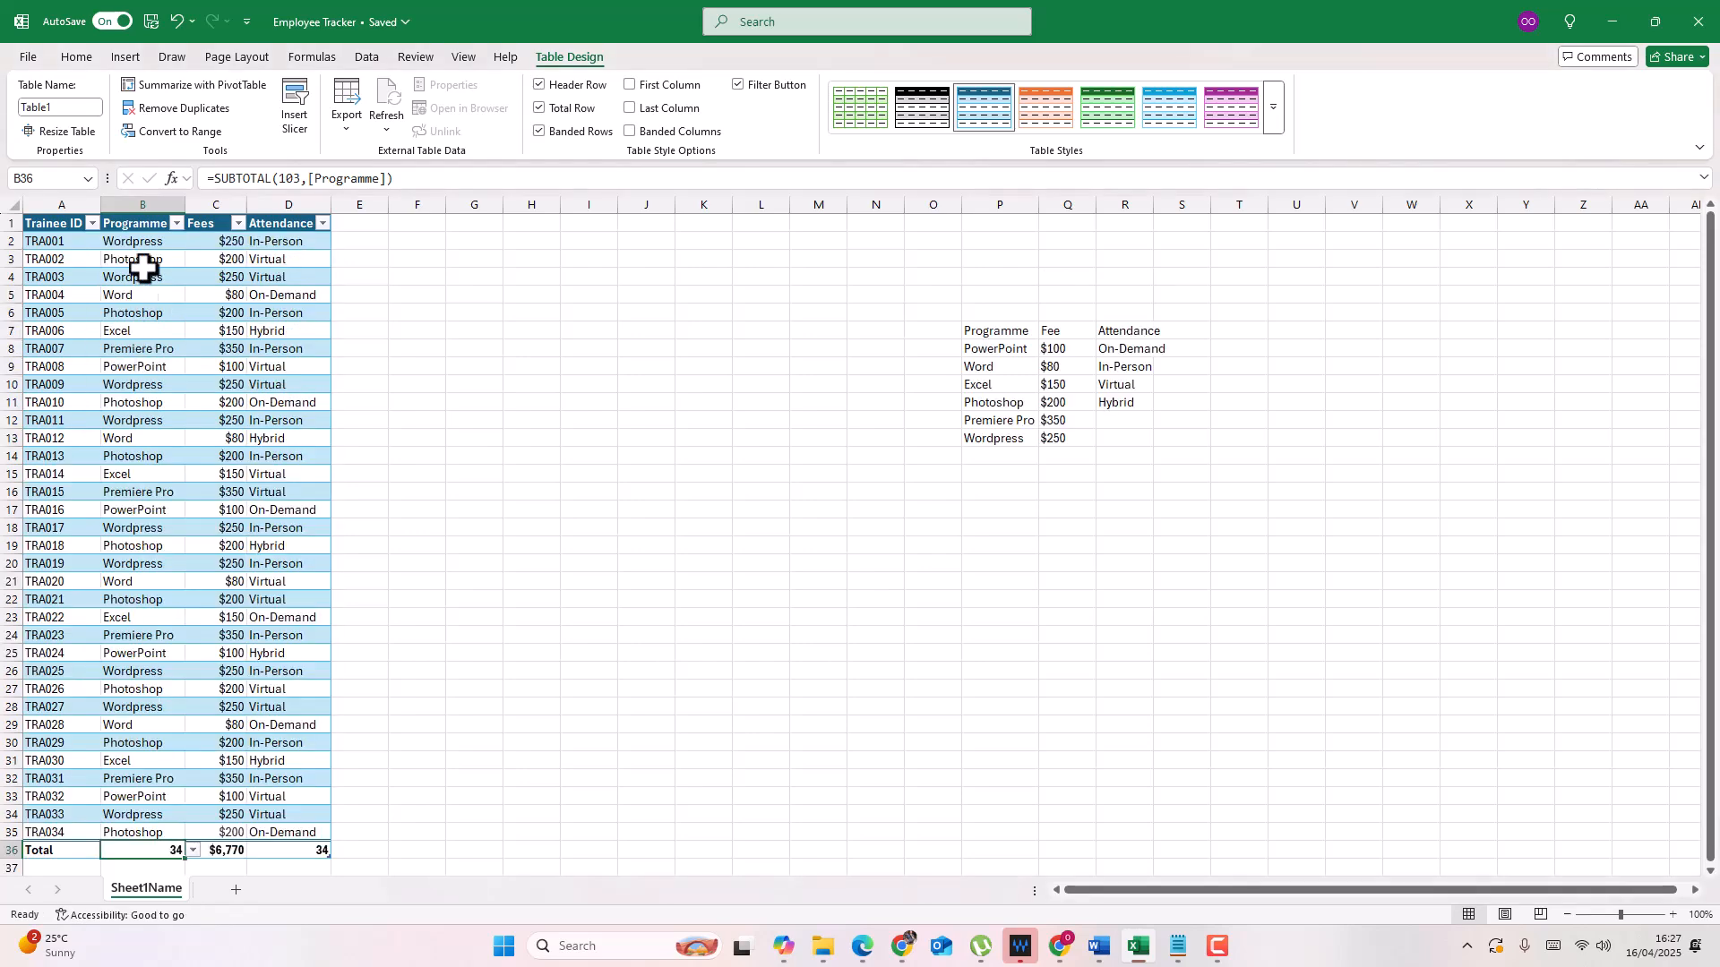
Step: Filter the Programme column of the trainee table to show only PowerPoint
left_click(178, 224)
left_click(54, 458)
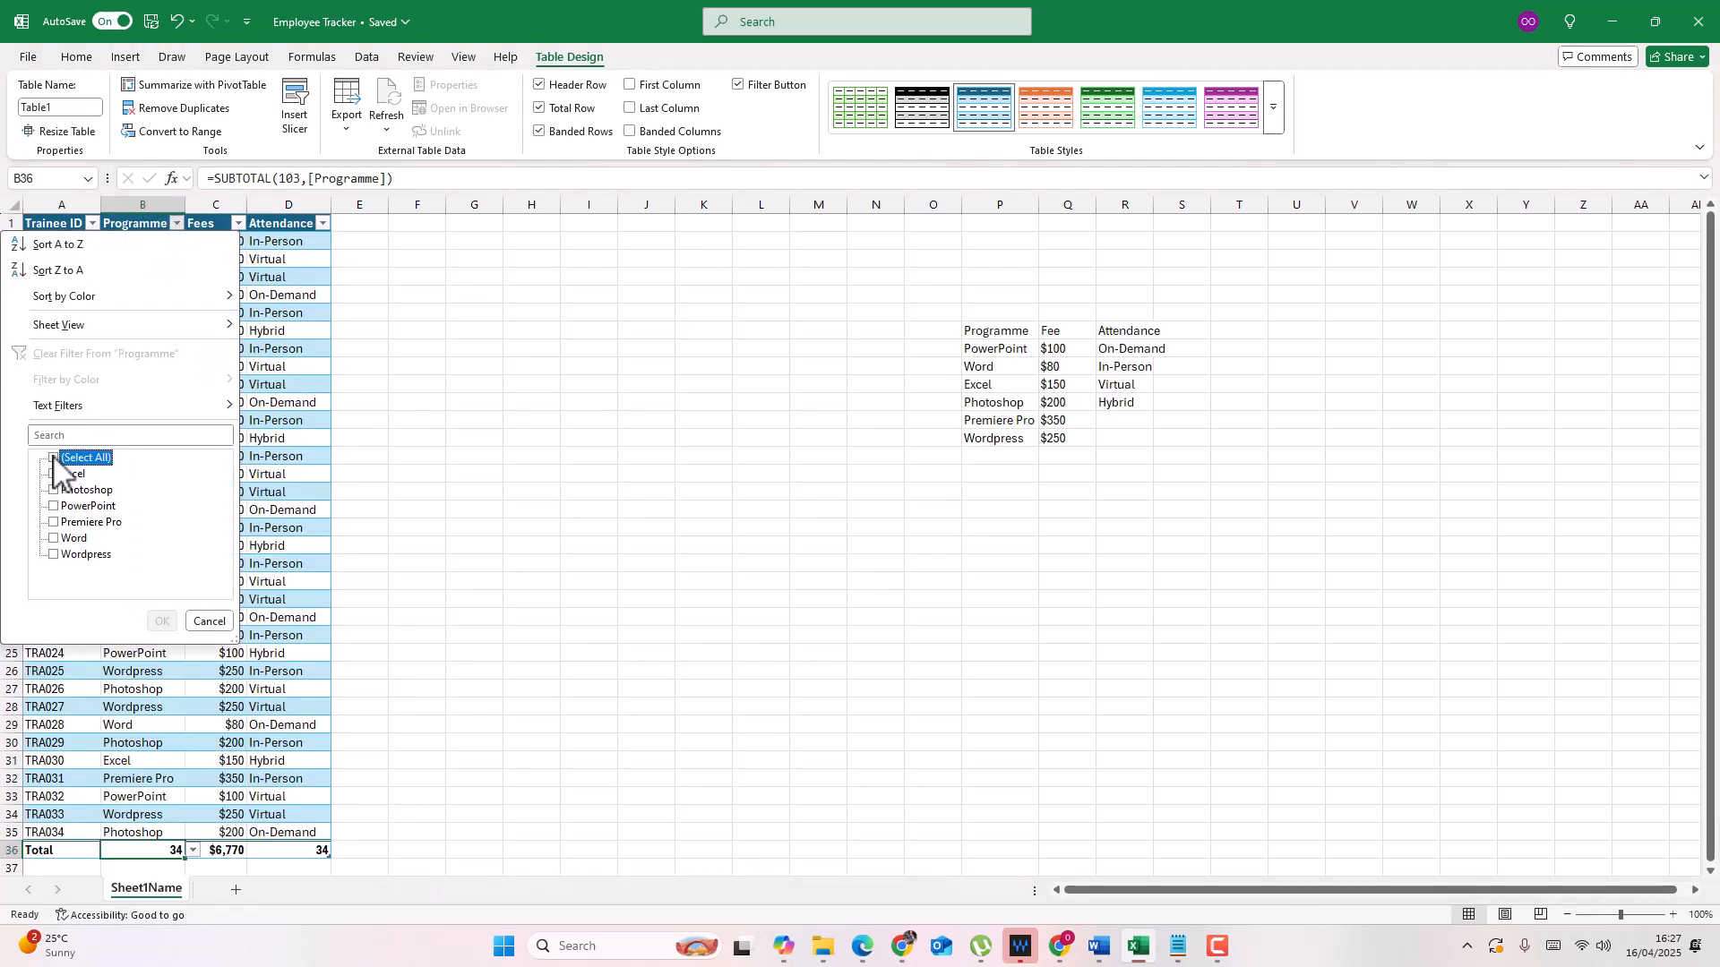
left_click(54, 507)
left_click(162, 622)
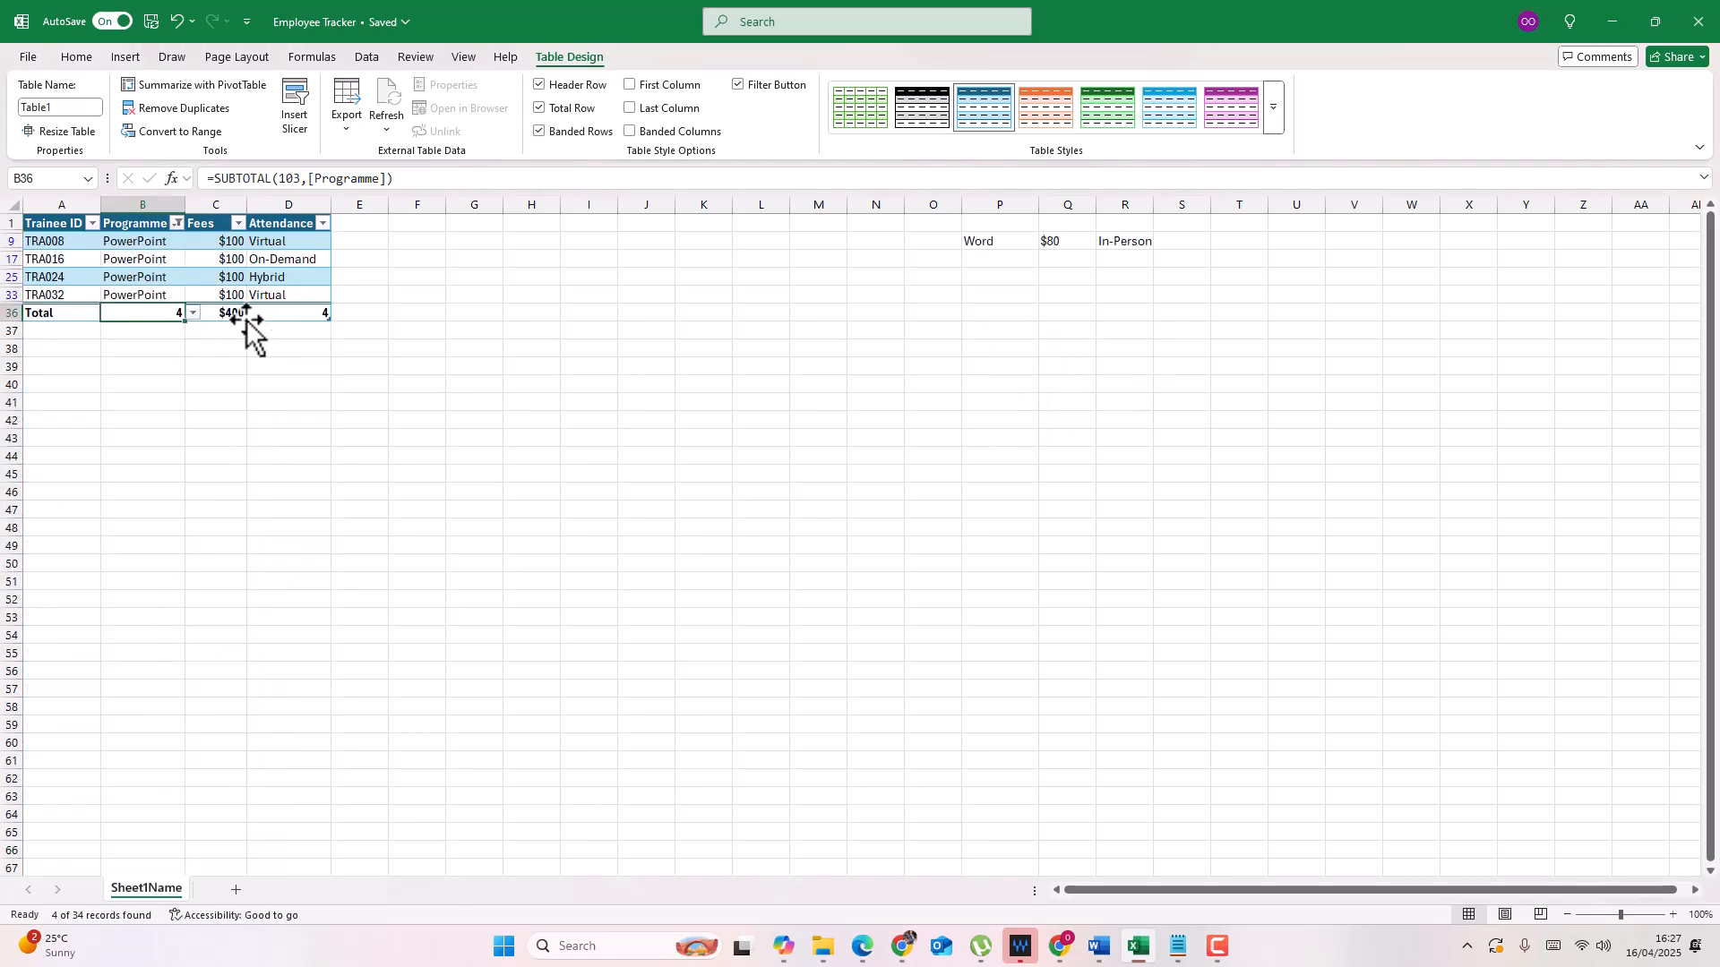
Step: Reset the Programme column's filter to all programmes and filter it to show only Word
left_click(178, 223)
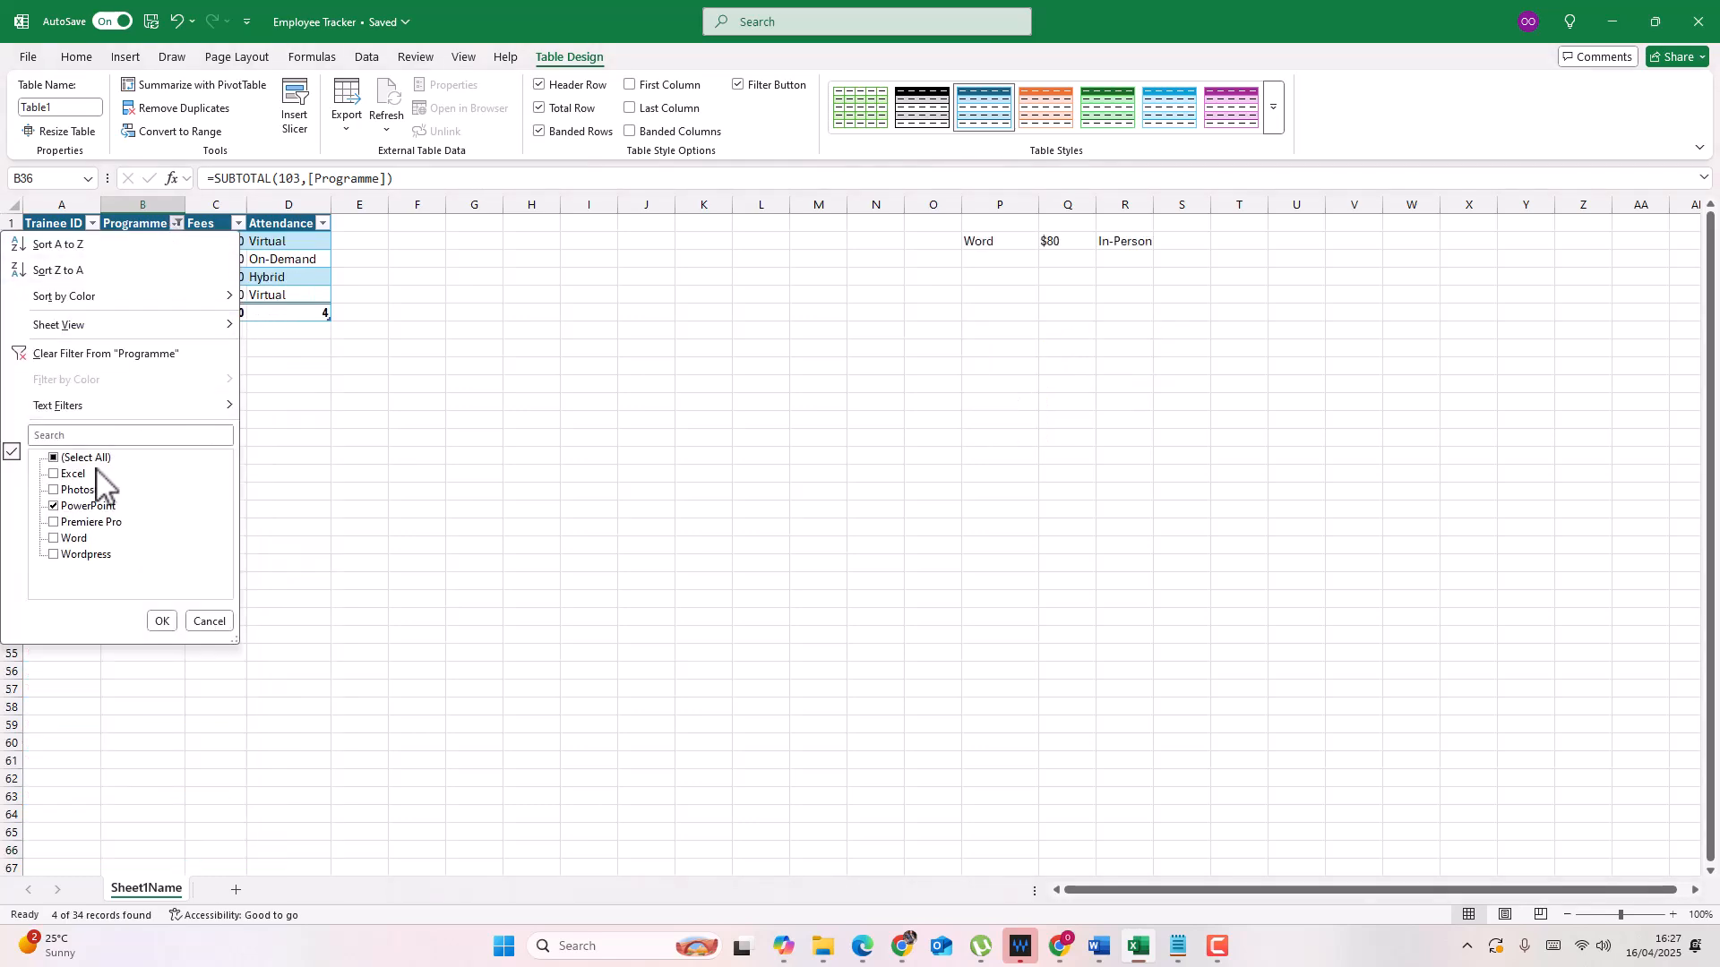
left_click(53, 458)
left_click(162, 622)
left_click(177, 226)
left_click(54, 458)
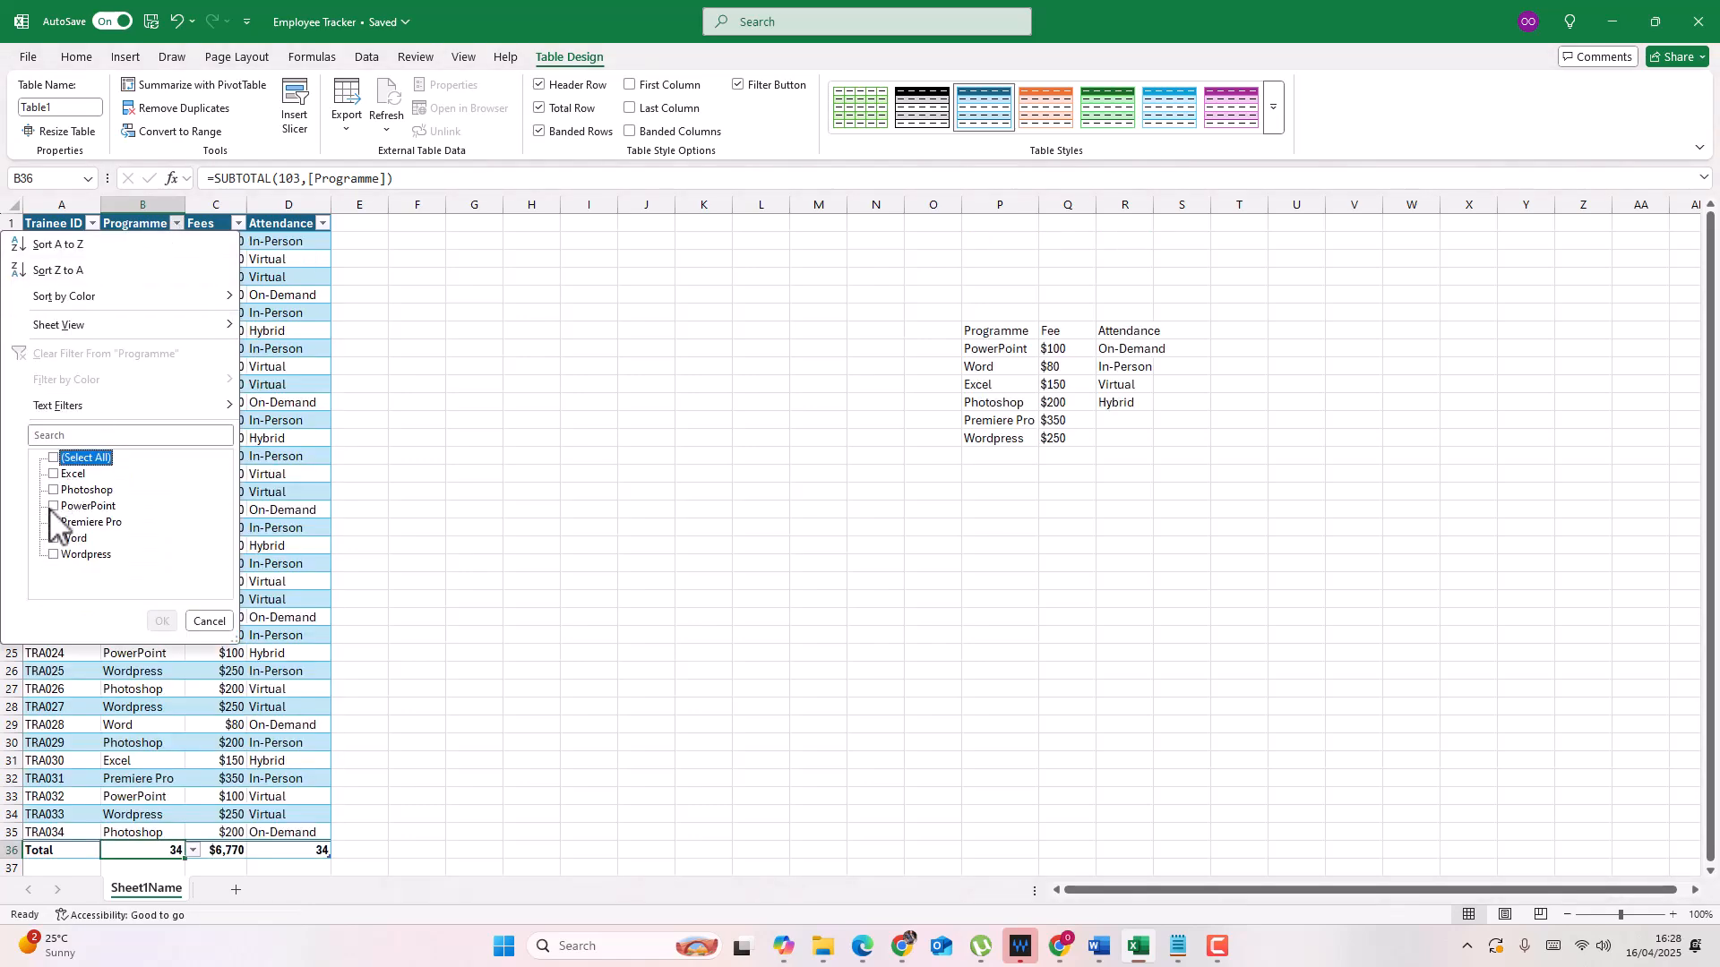
left_click(54, 538)
left_click(159, 622)
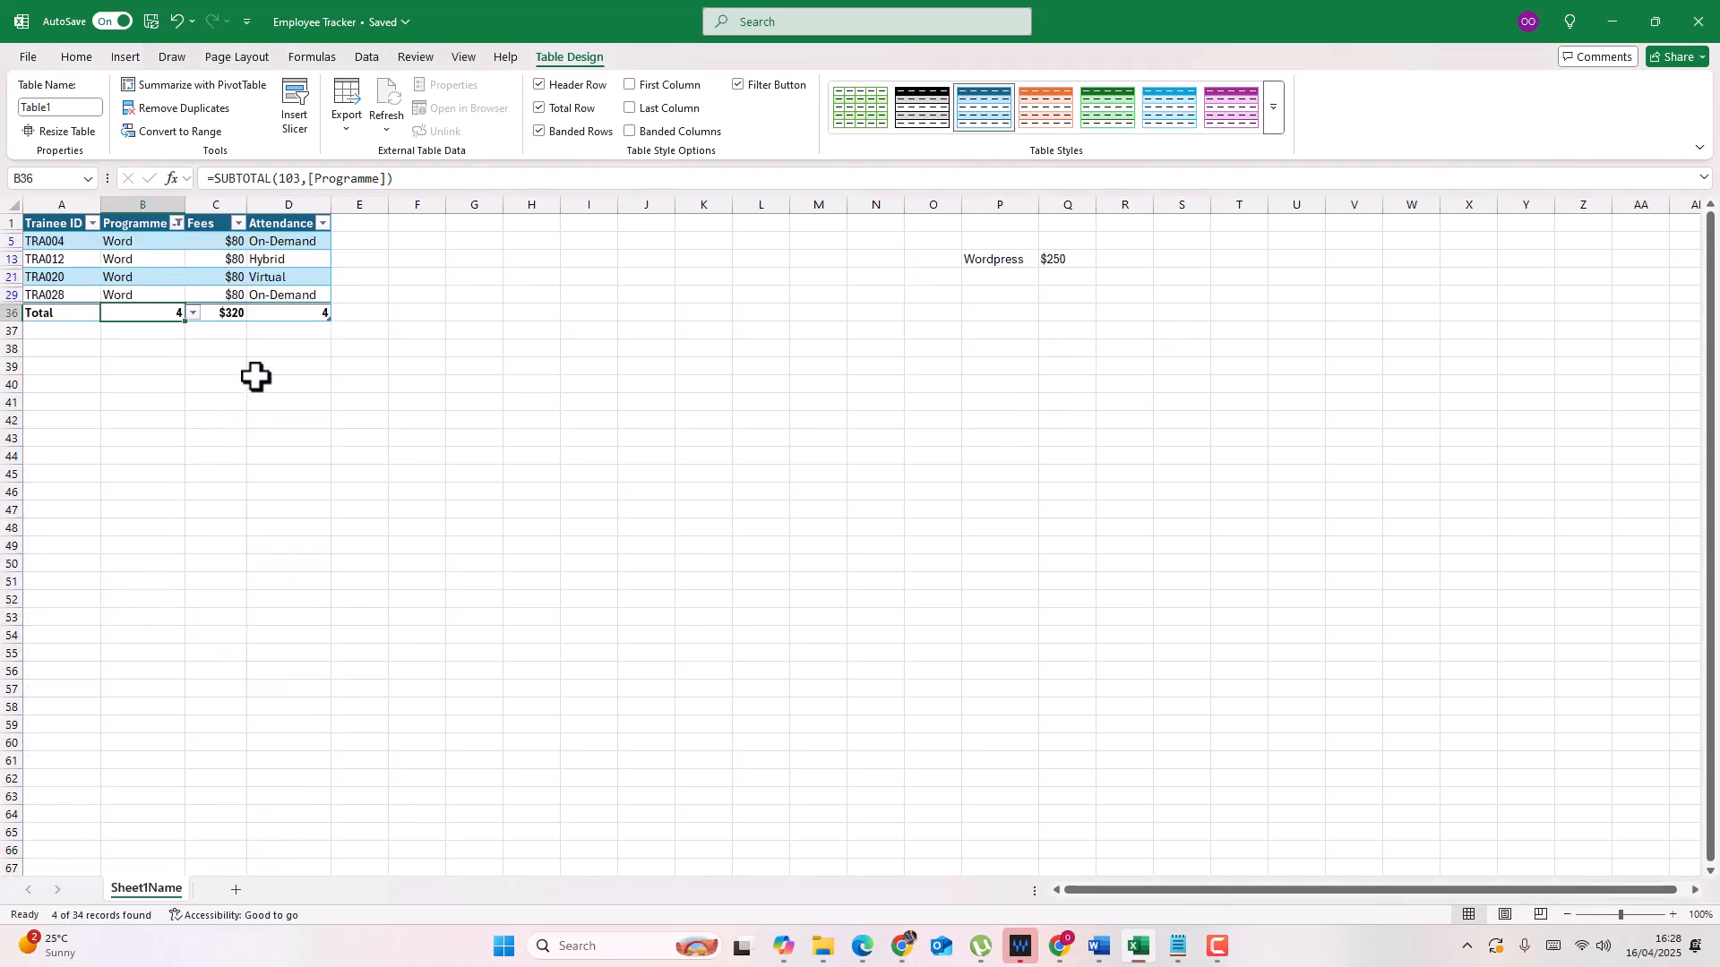
Step: Reselect all programmes in the Programme column's filter to show every trainee
left_click(177, 223)
left_click(55, 458)
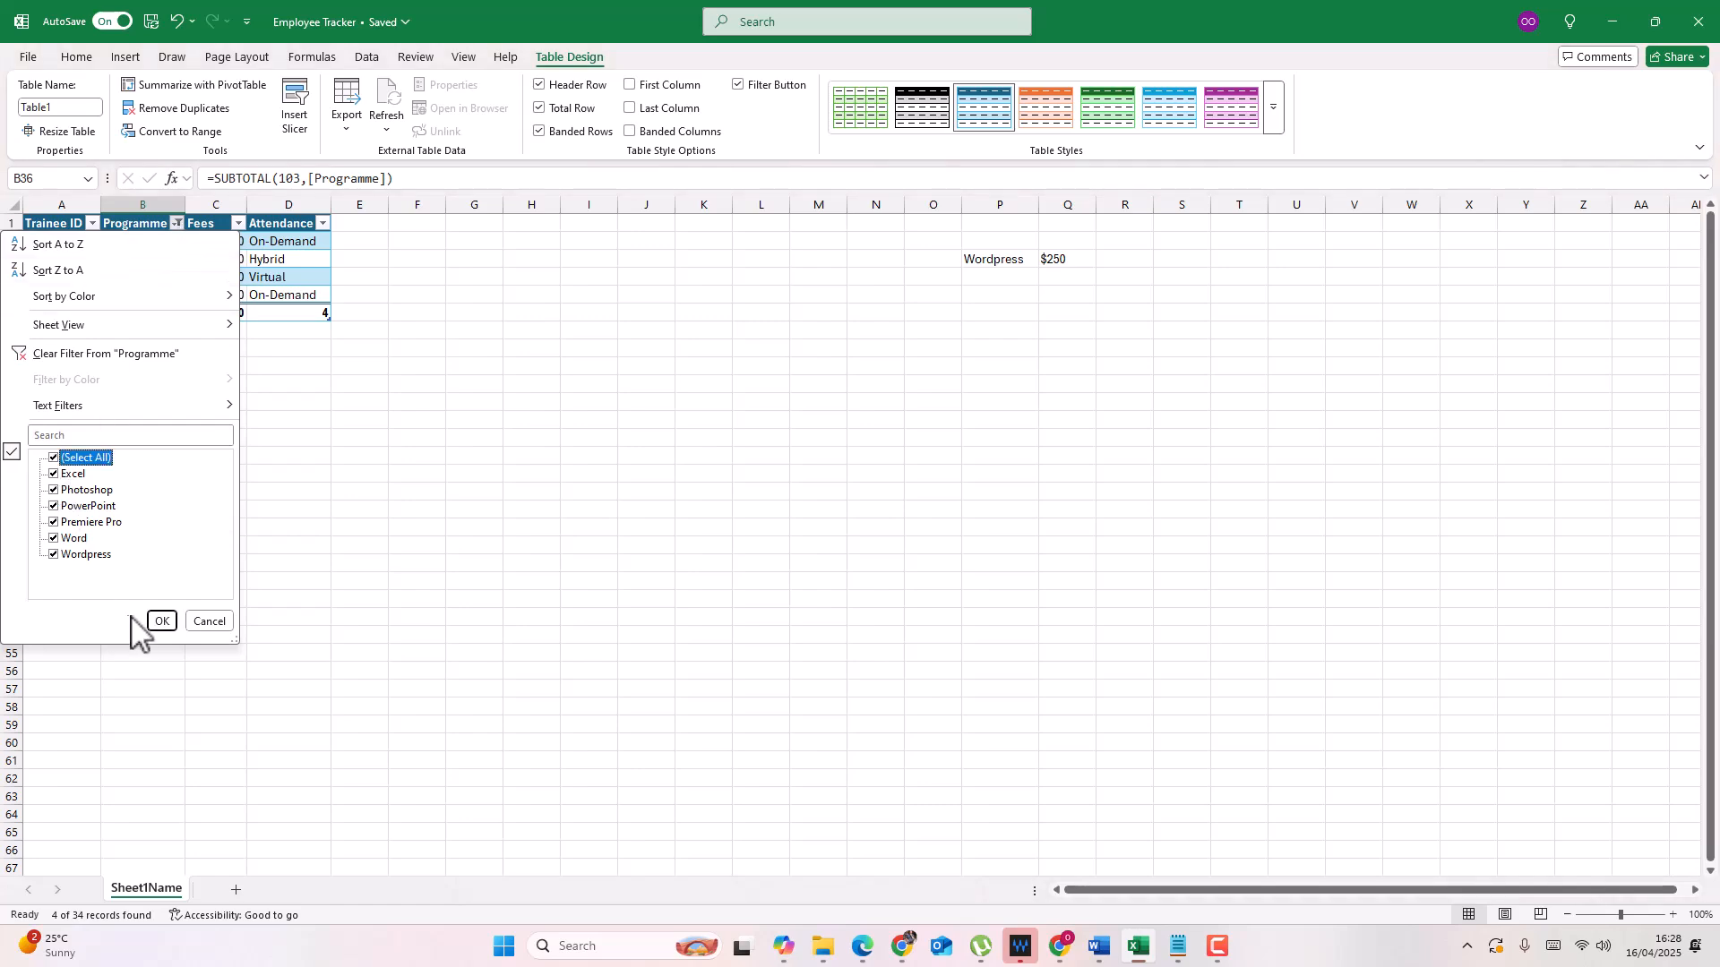
left_click(162, 621)
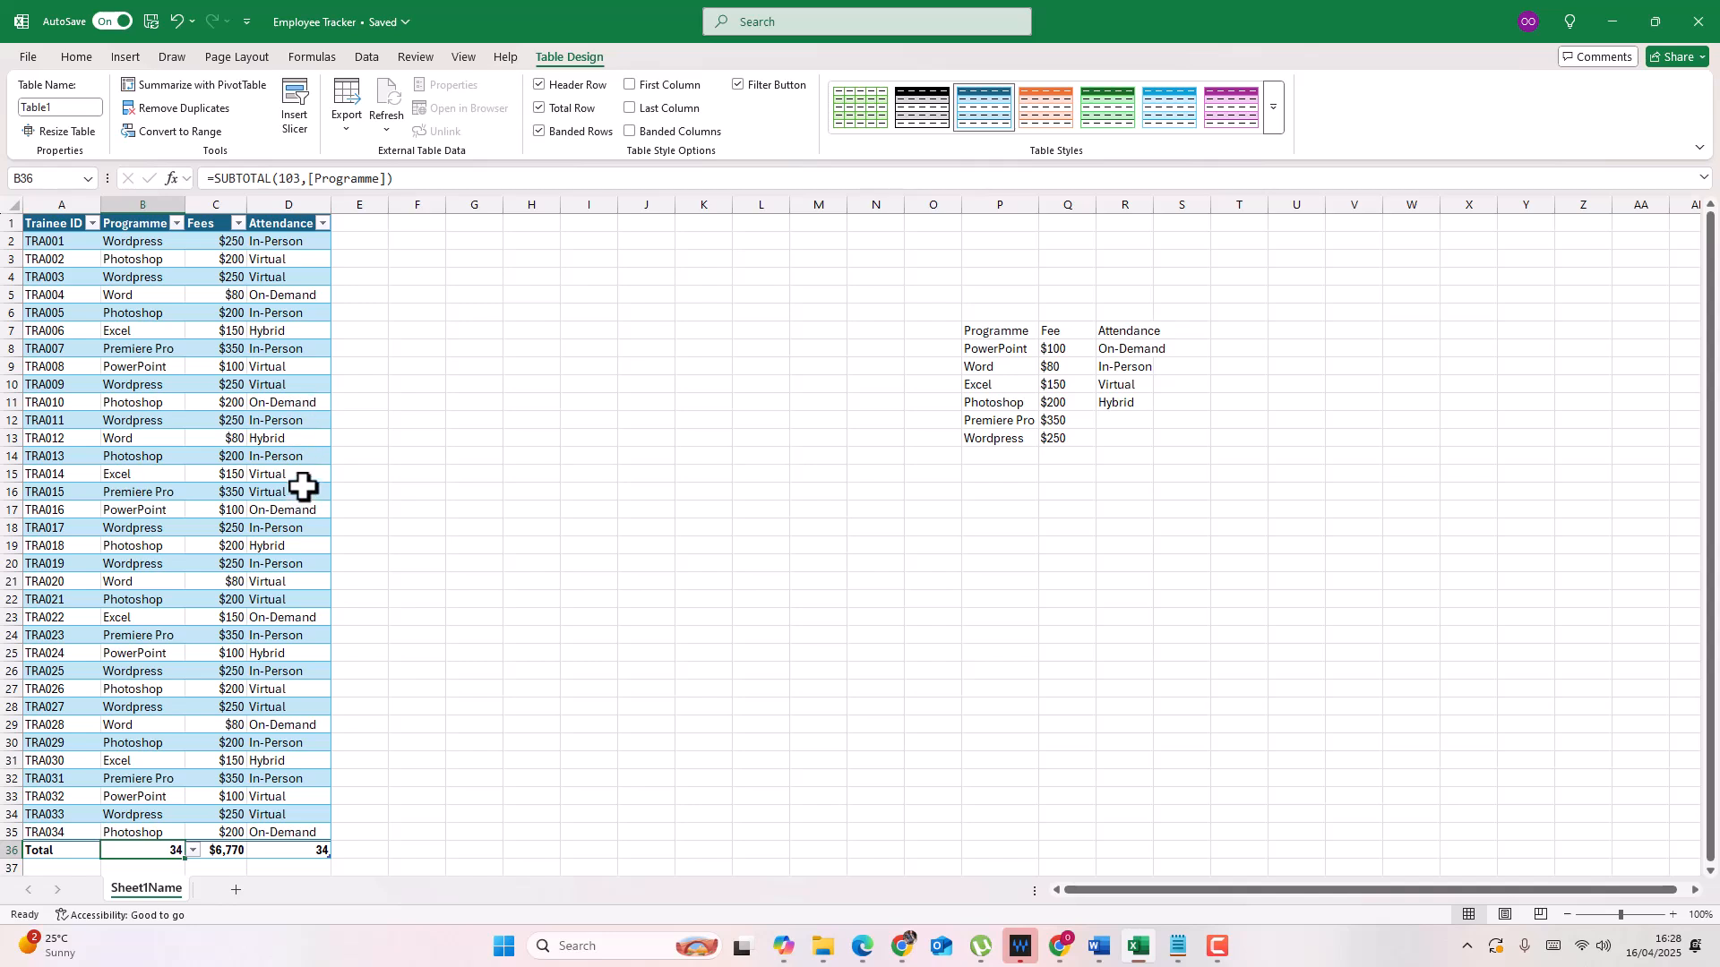
left_click(1215, 949)
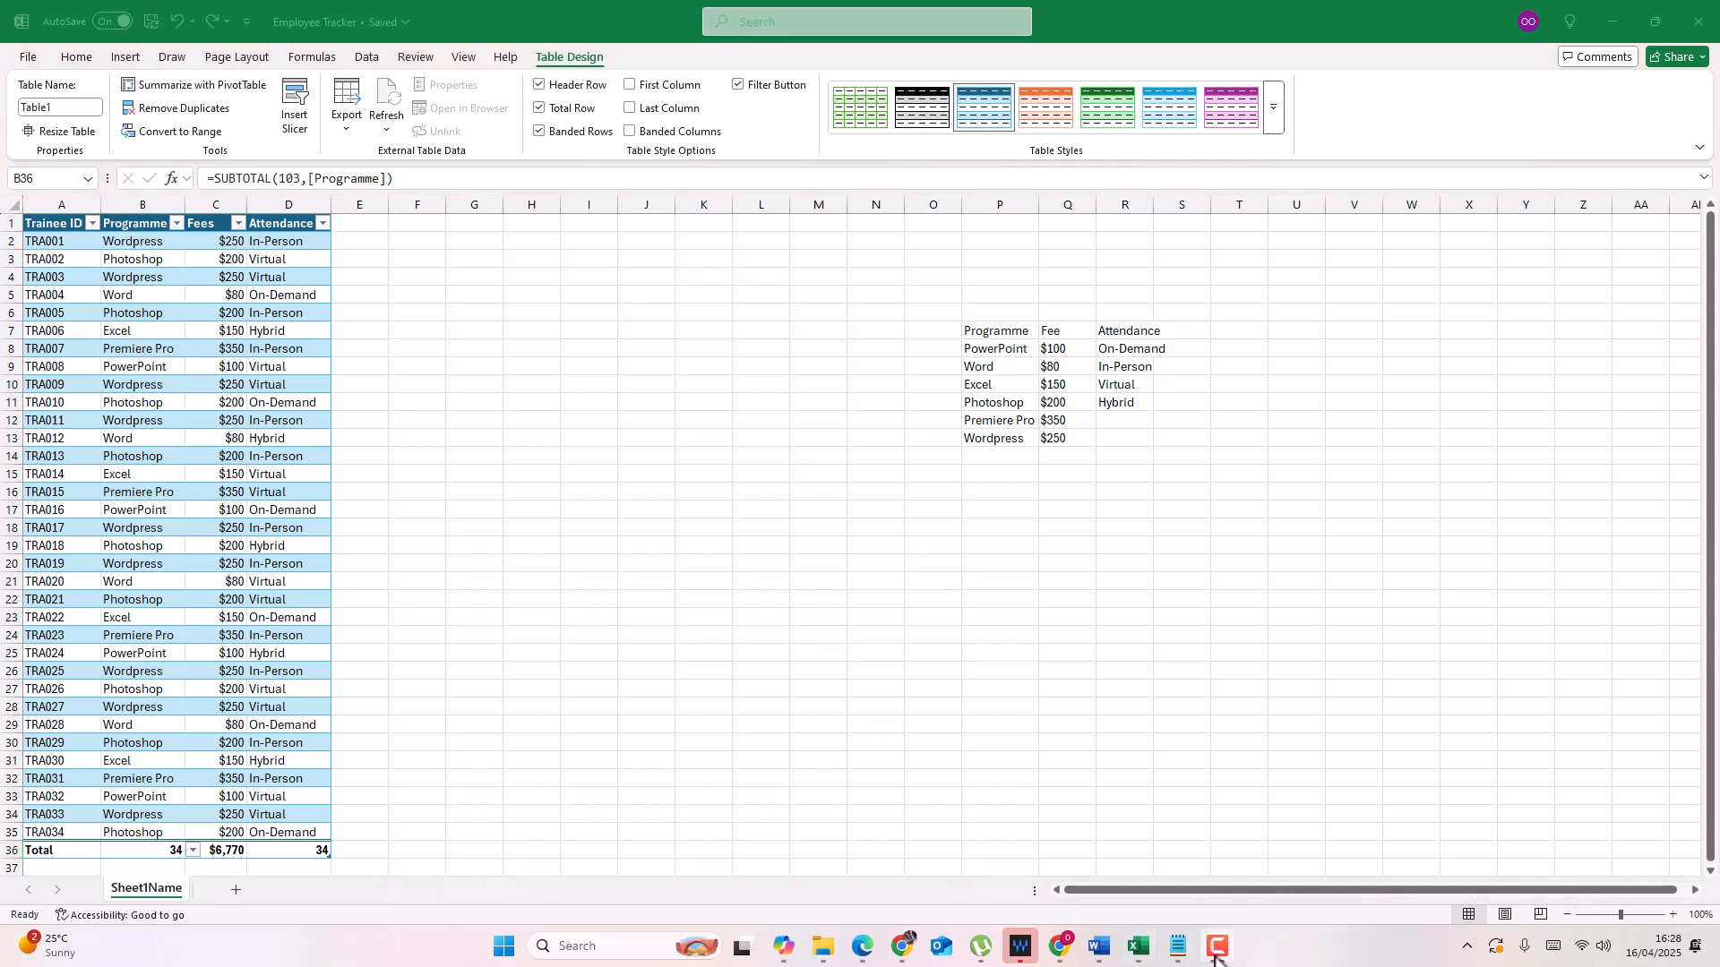